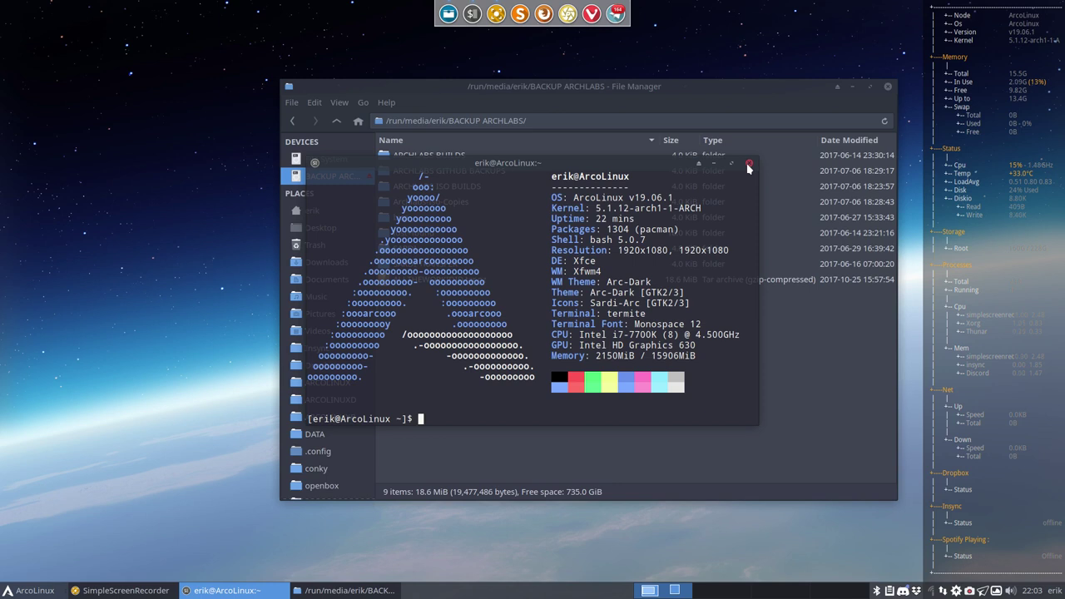
Step: Close the system-info terminal over Thunar and launch Firefox from the top dock
click(748, 163)
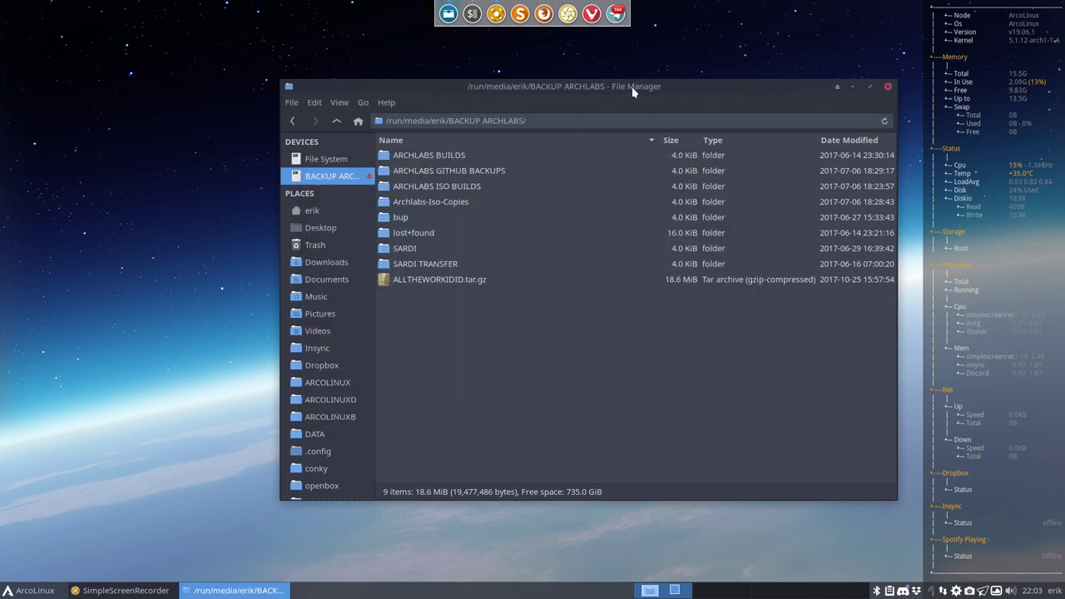
click(544, 20)
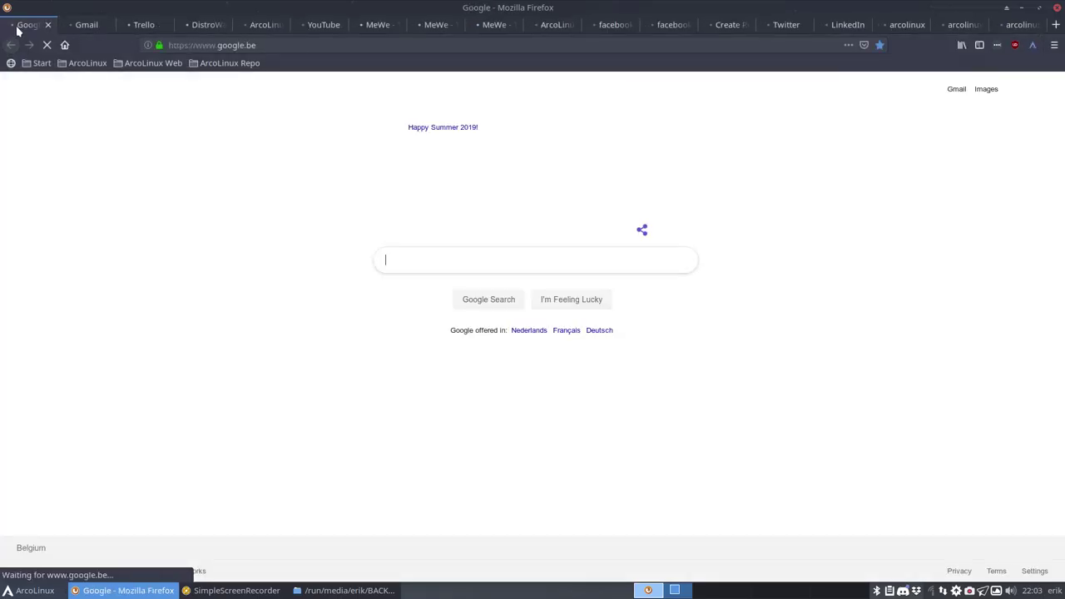
Step: Close all tabs except Google and open the ArcoLinux home page from the ArcoLinux Web bookmarks
right_click(17, 28)
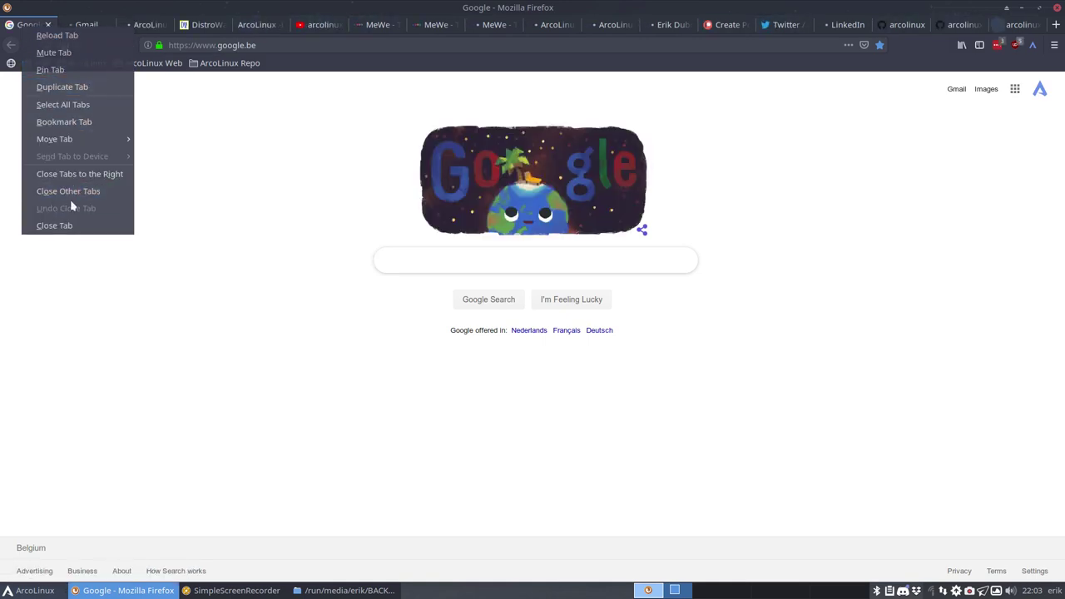
click(73, 193)
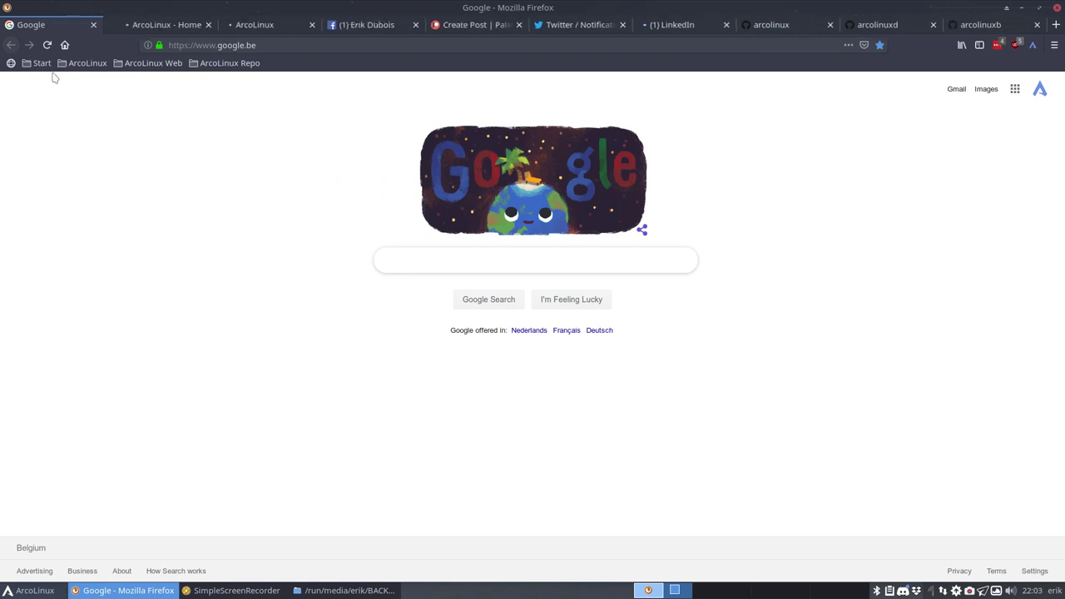
click(130, 66)
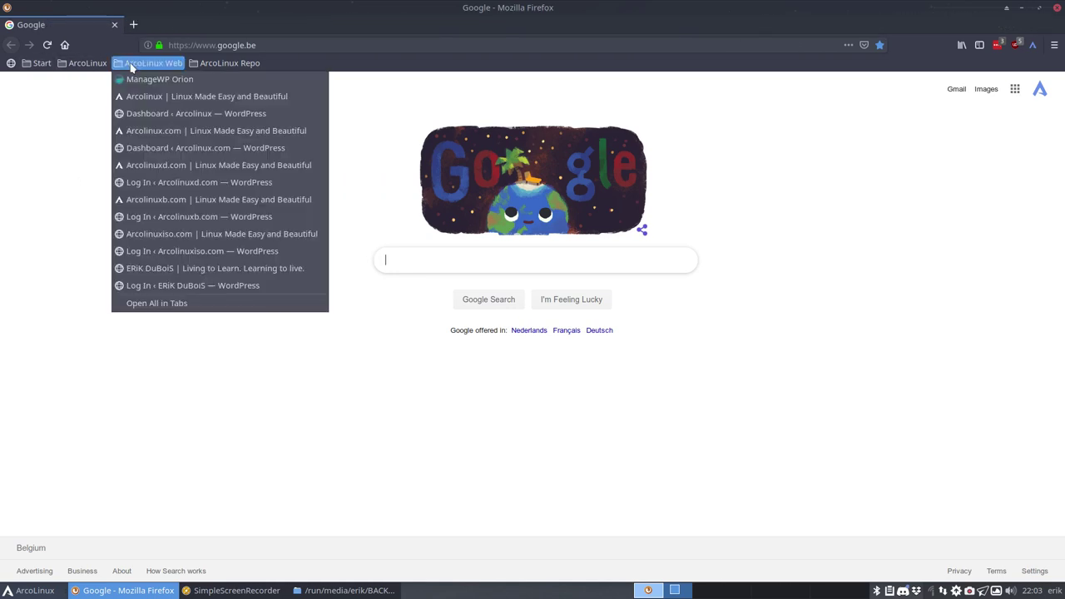
click(162, 97)
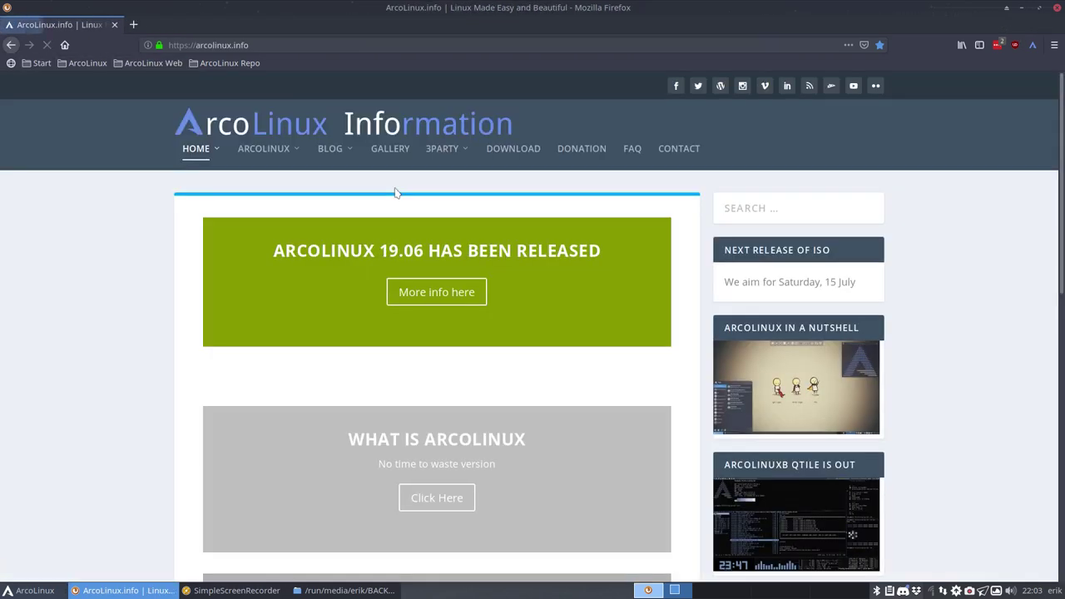
Step: Go to the site's Roots page and scroll down to its ARCHLABS section
mouse_move(278, 158)
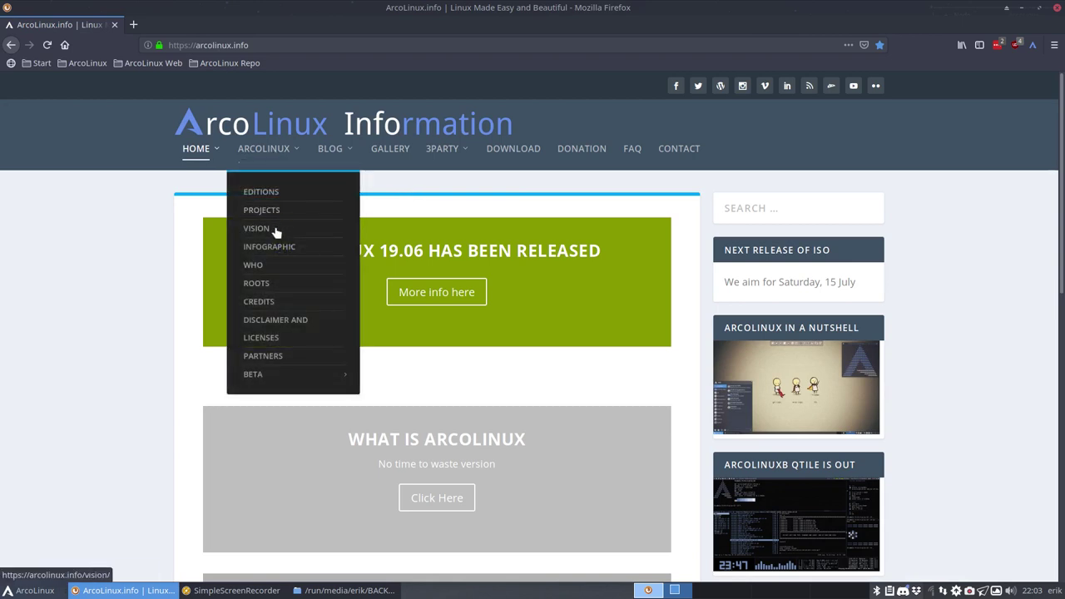
click(259, 283)
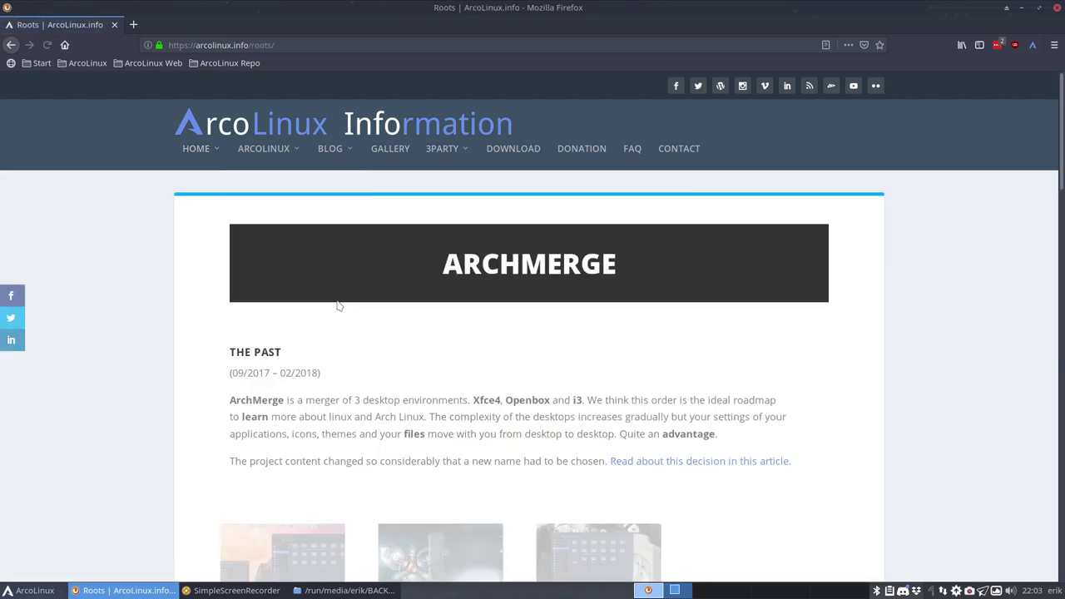
scroll(337, 306, down, 3)
scroll(336, 305, down, 2)
scroll(337, 305, up, 4)
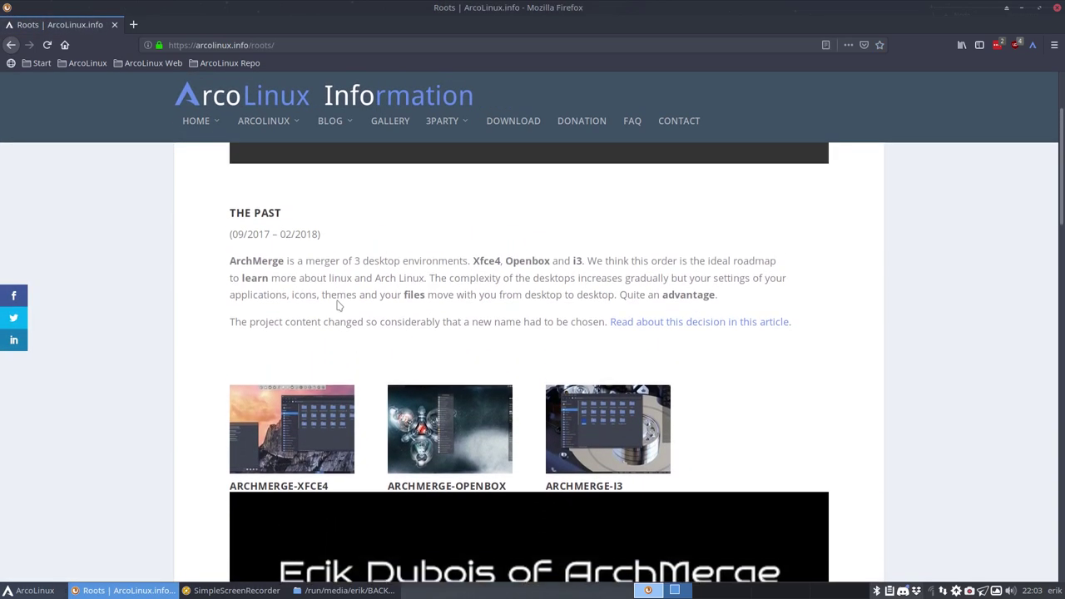
scroll(337, 305, down, 5)
scroll(337, 306, down, 7)
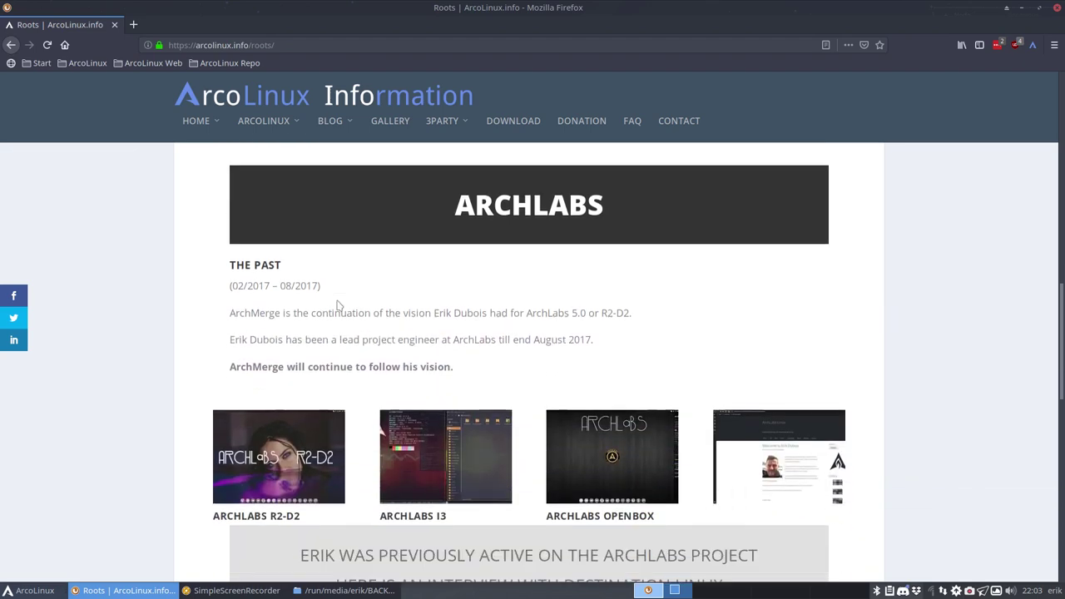
scroll(454, 235, up, 1)
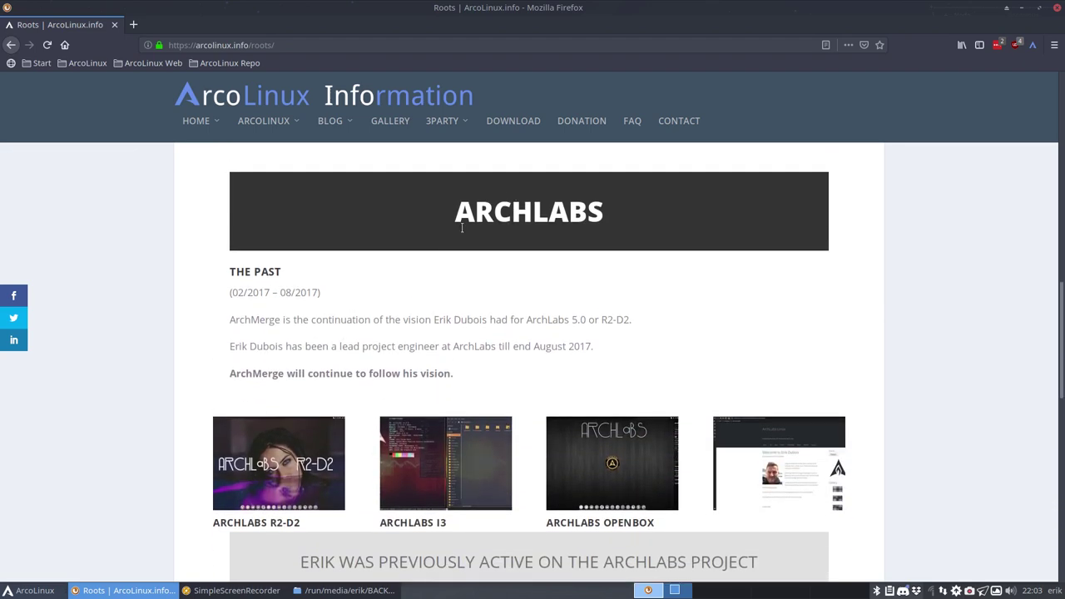
click(278, 467)
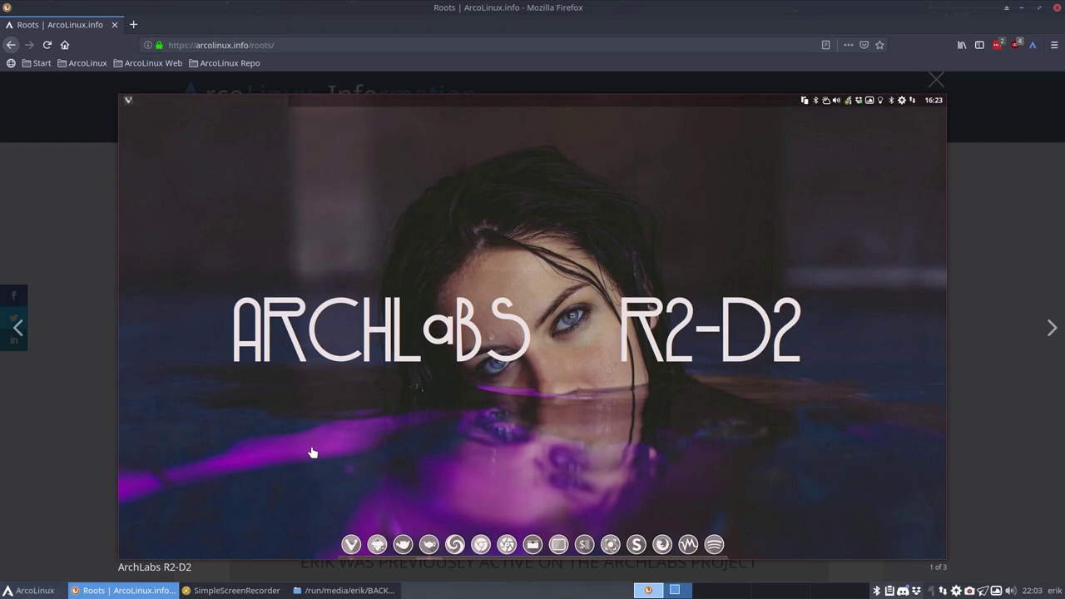
click(312, 451)
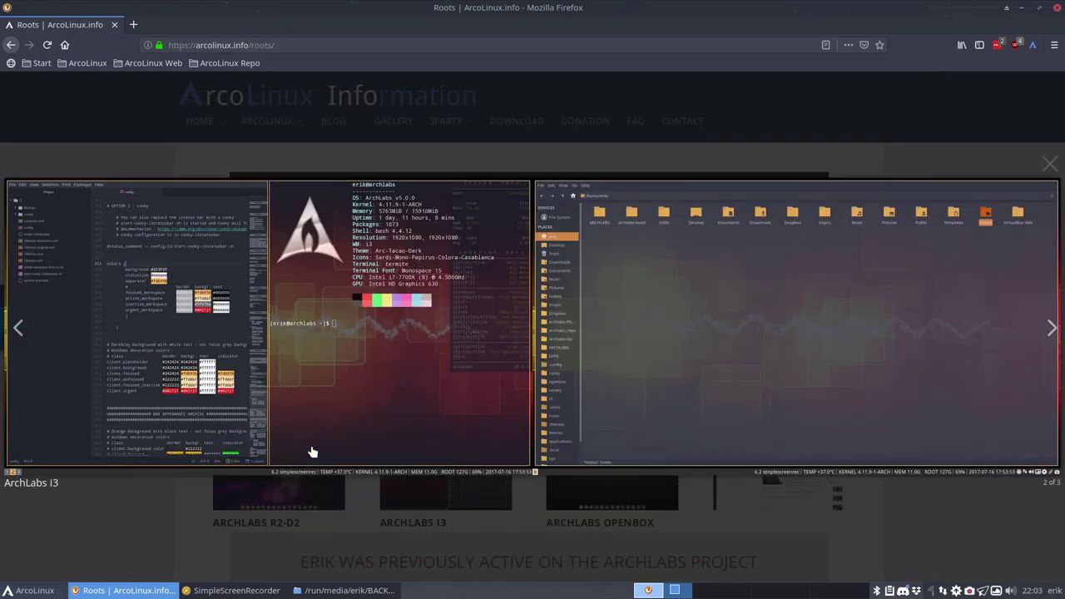
click(341, 324)
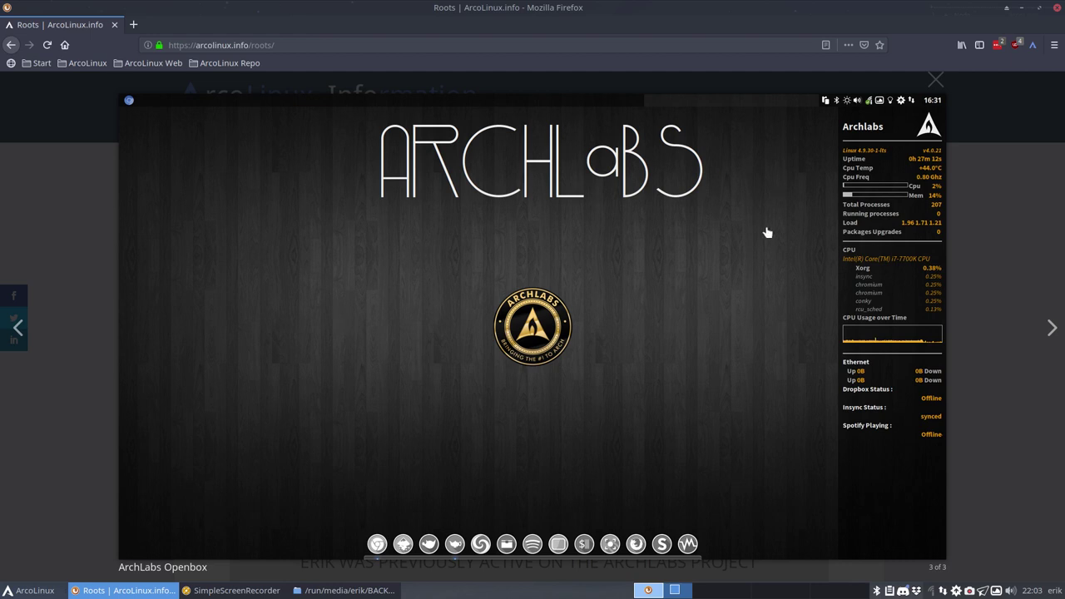
click(672, 525)
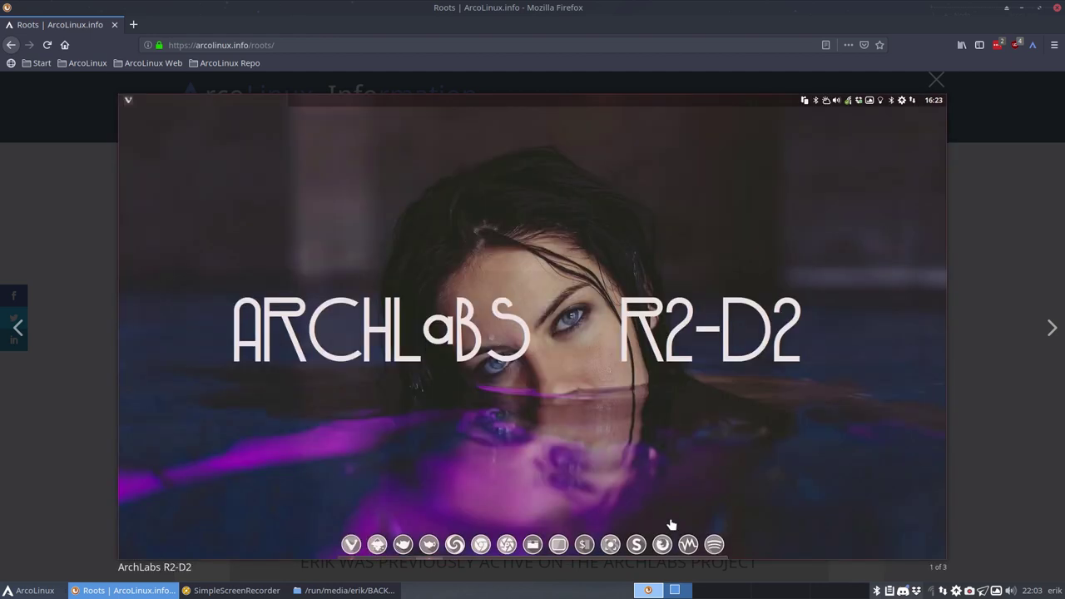
click(672, 524)
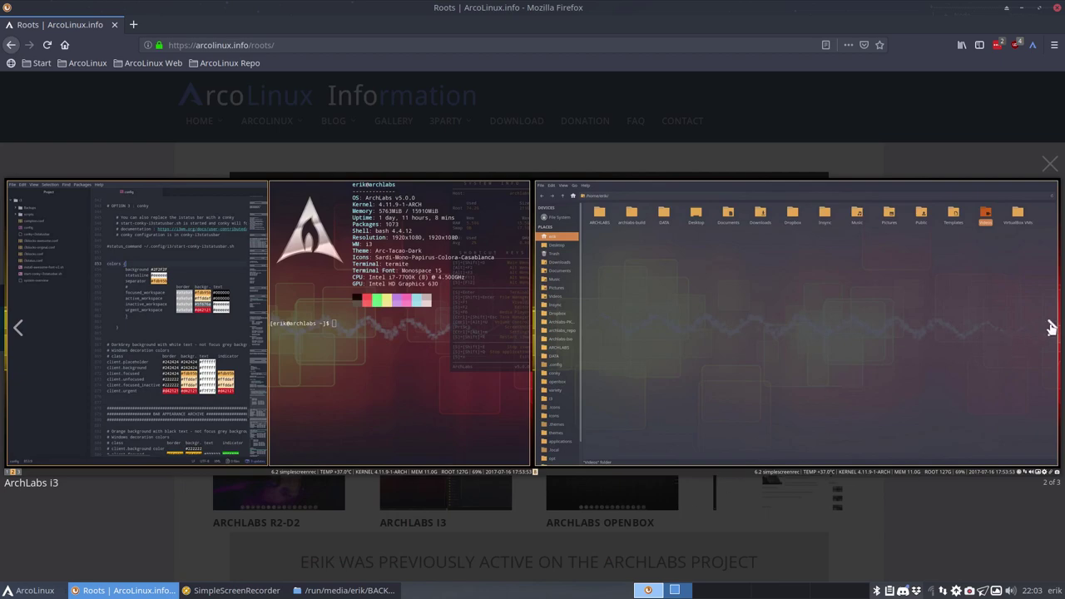
click(1049, 328)
click(1029, 186)
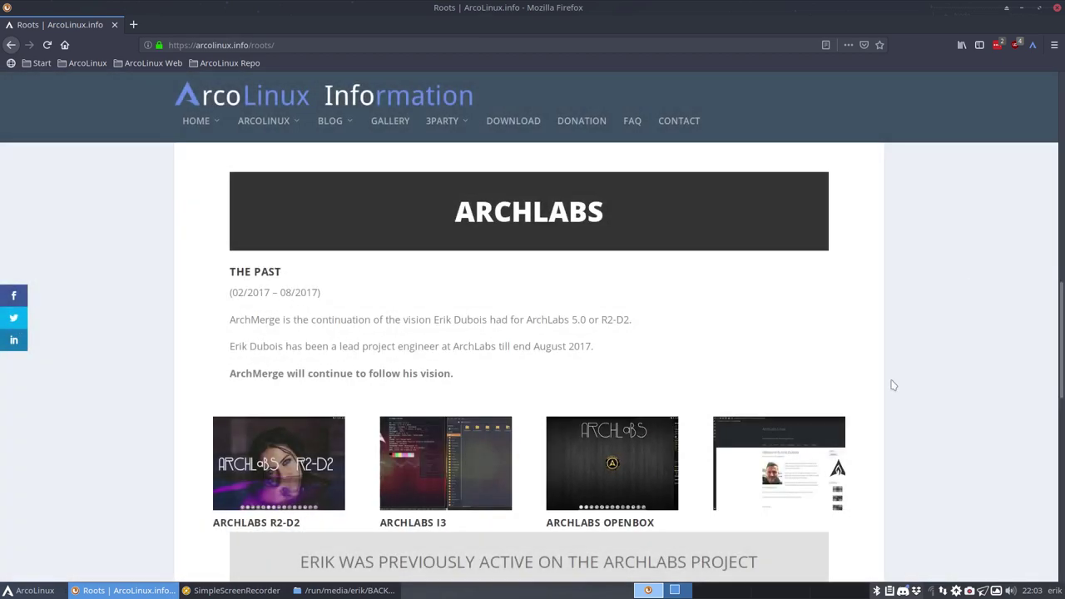
click(780, 453)
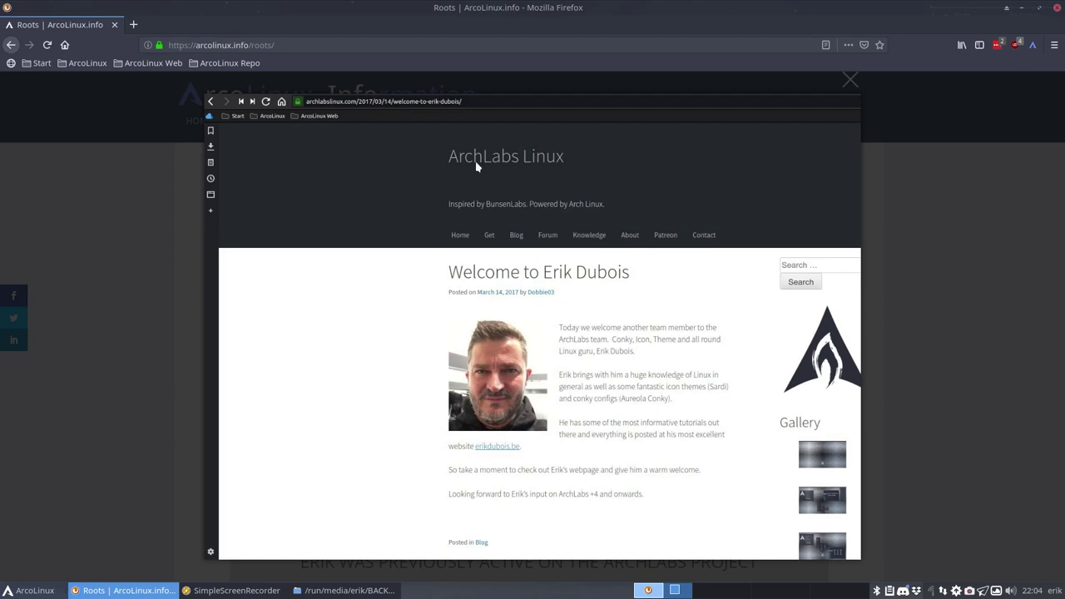
click(976, 218)
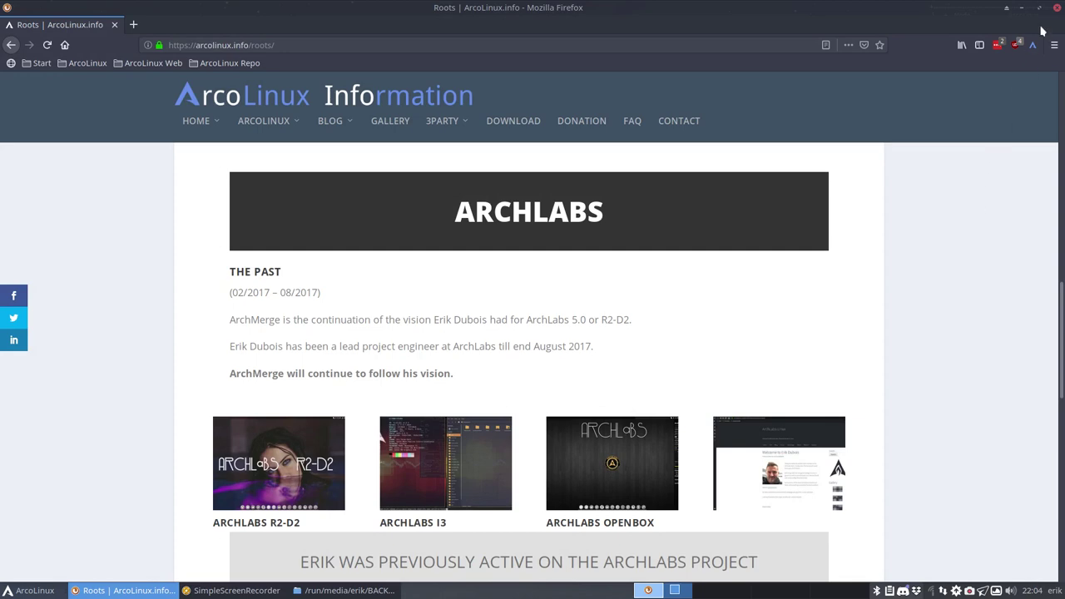
Step: Minimize Firefox and peek into the ARCHLABS ISO BUILDS and ARCHLABS BUILDS folders in Thunar
click(1022, 7)
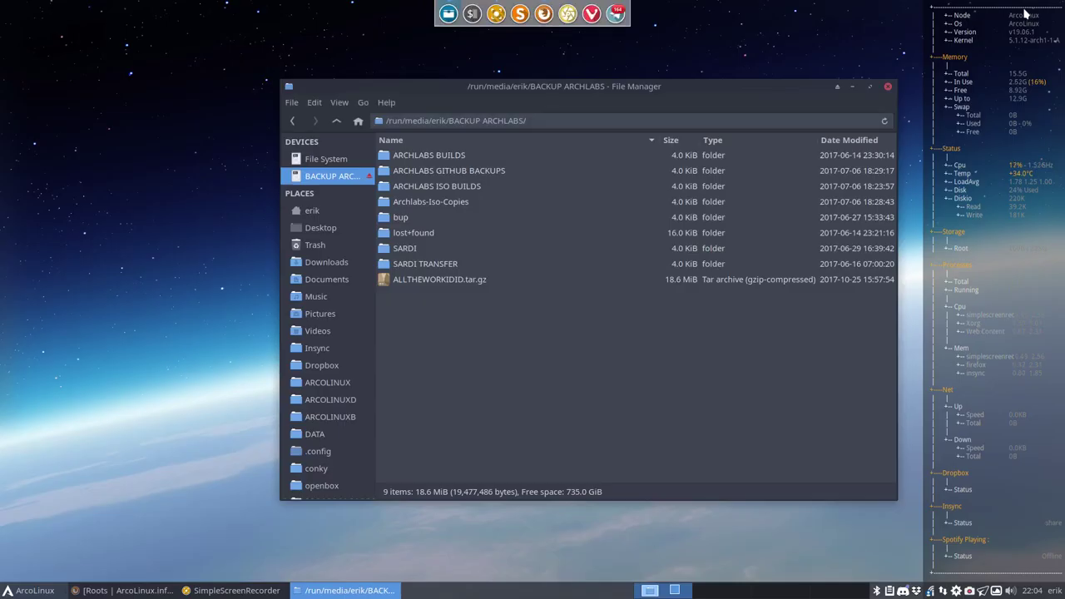
double_click(457, 188)
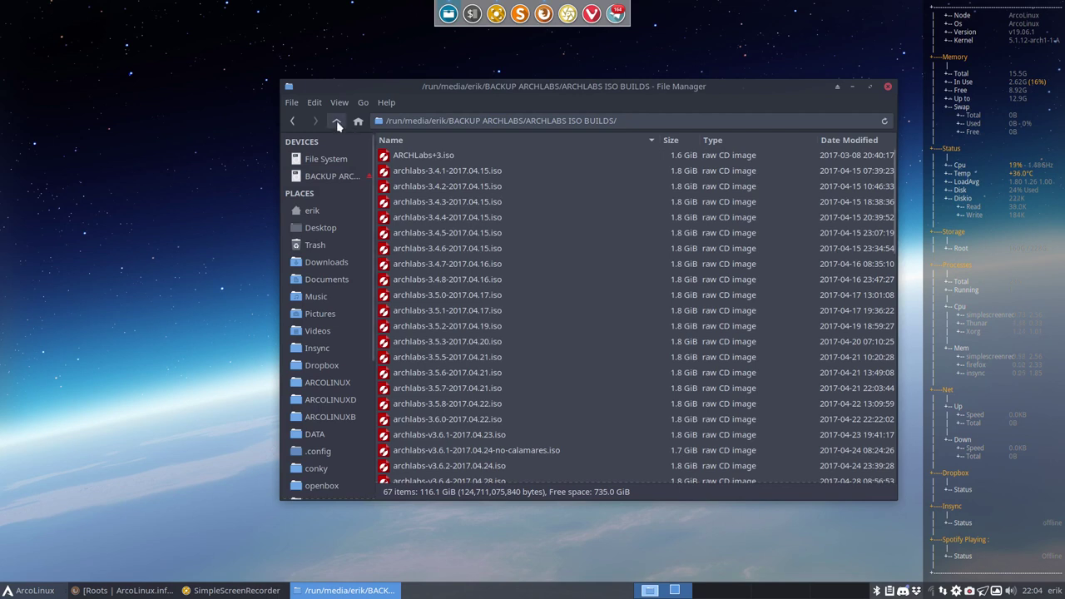
click(292, 120)
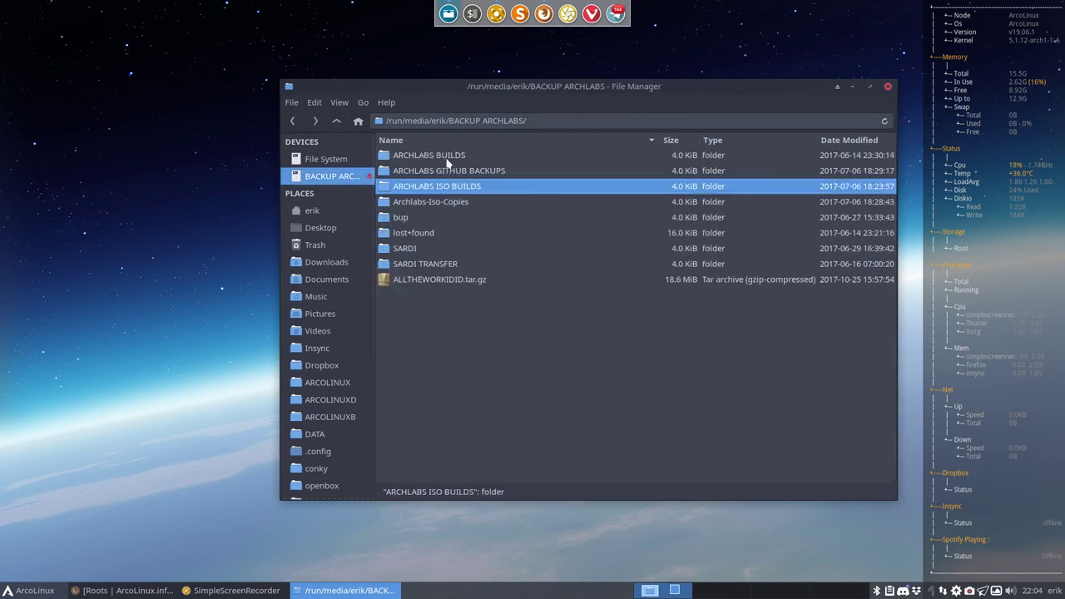
double_click(444, 154)
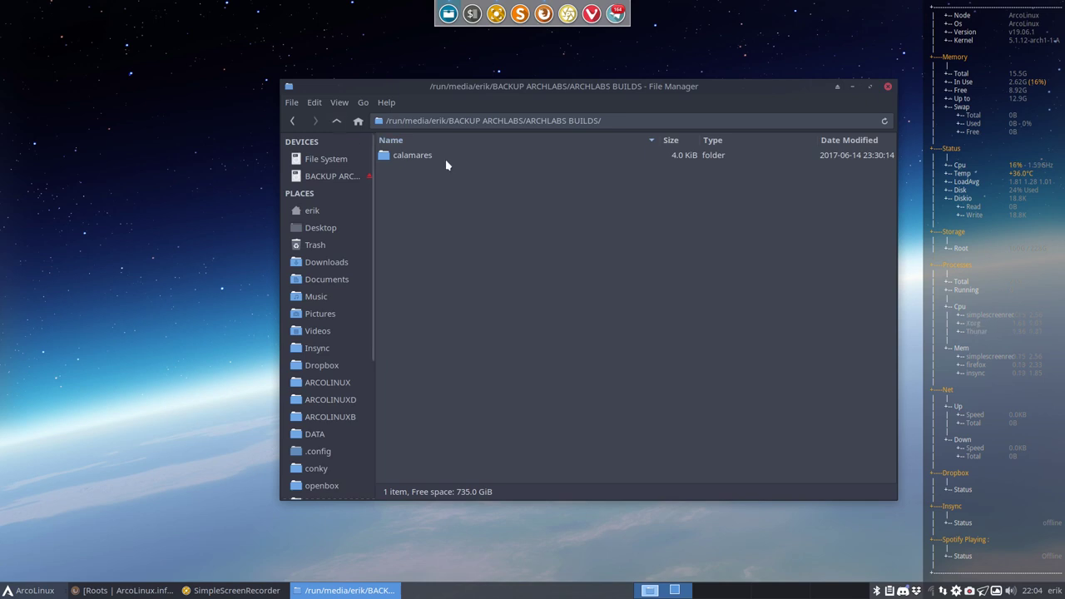
click(445, 156)
click(292, 121)
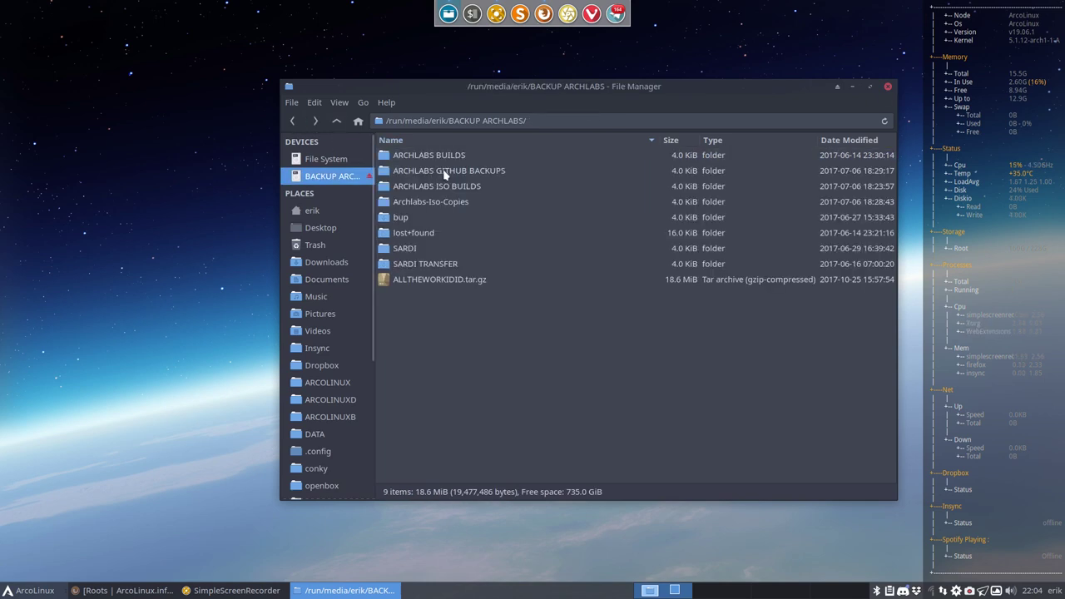
Step: Browse the Archlabs-Iso-Copies folders: 3-4-0, 3-5-0, 3-6-4 and v5.0.0
double_click(450, 202)
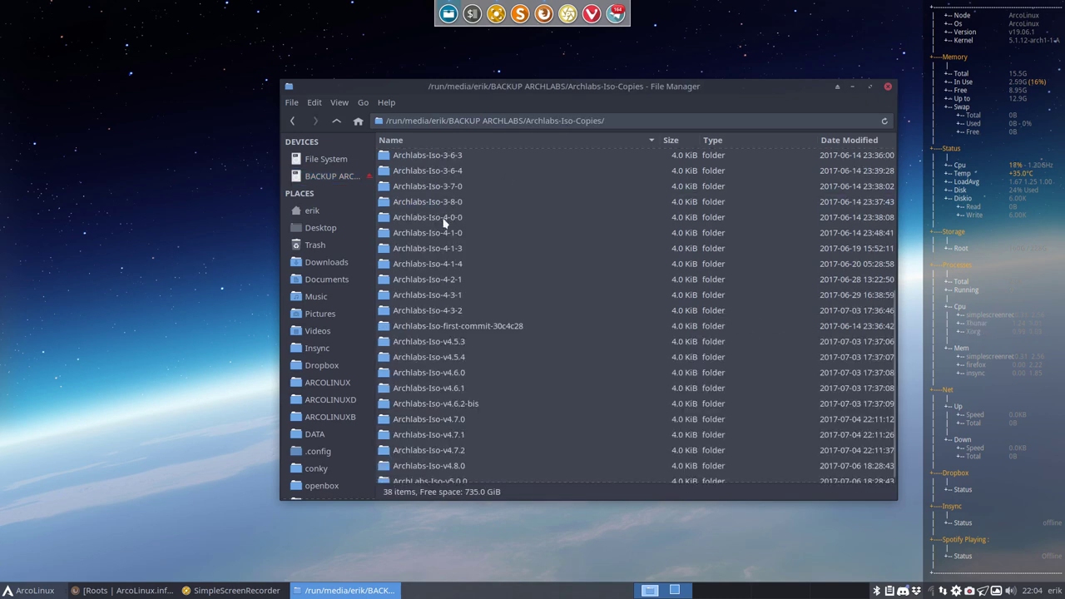
scroll(477, 299, down, 1)
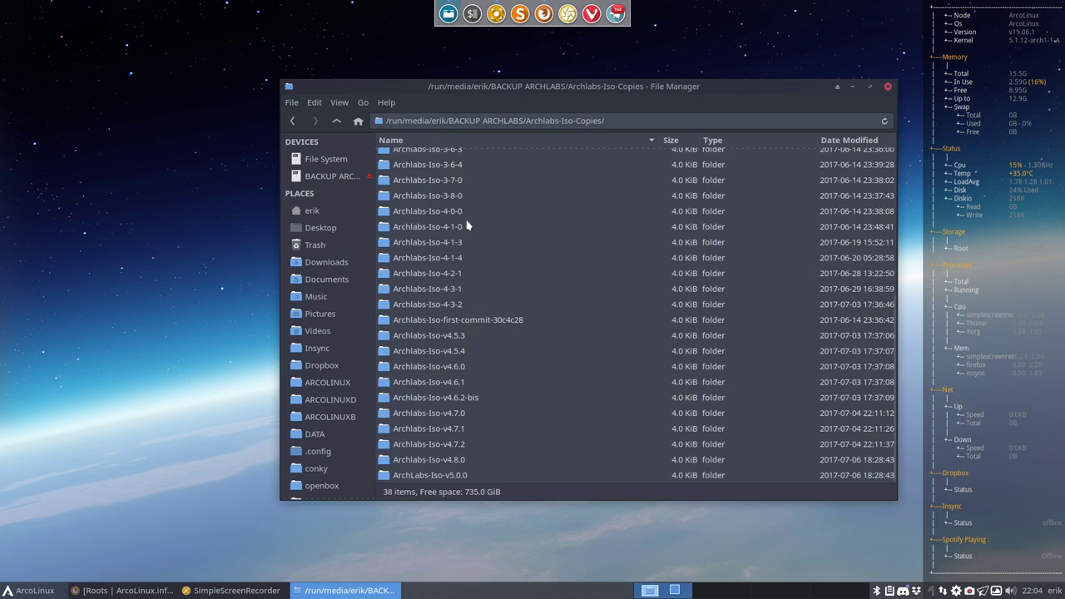
scroll(460, 207, up, 5)
double_click(449, 156)
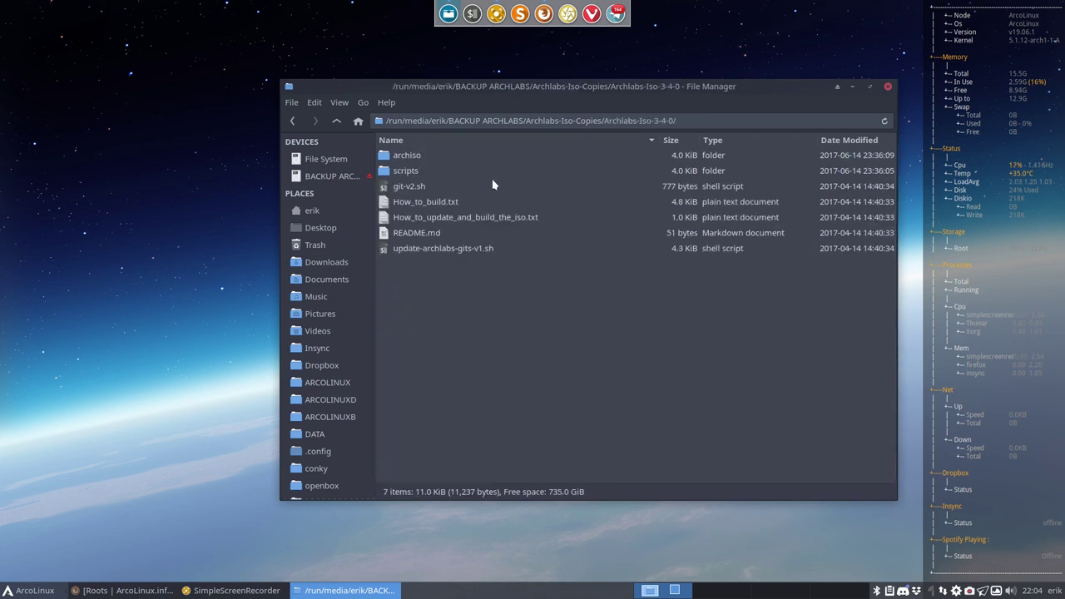
click(847, 207)
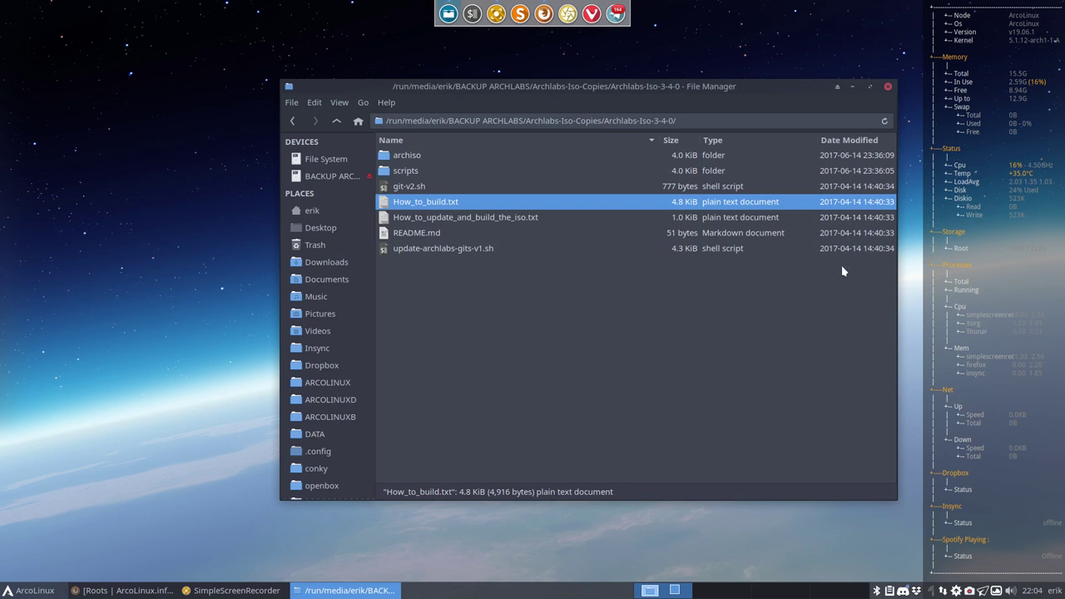
click(336, 121)
double_click(452, 265)
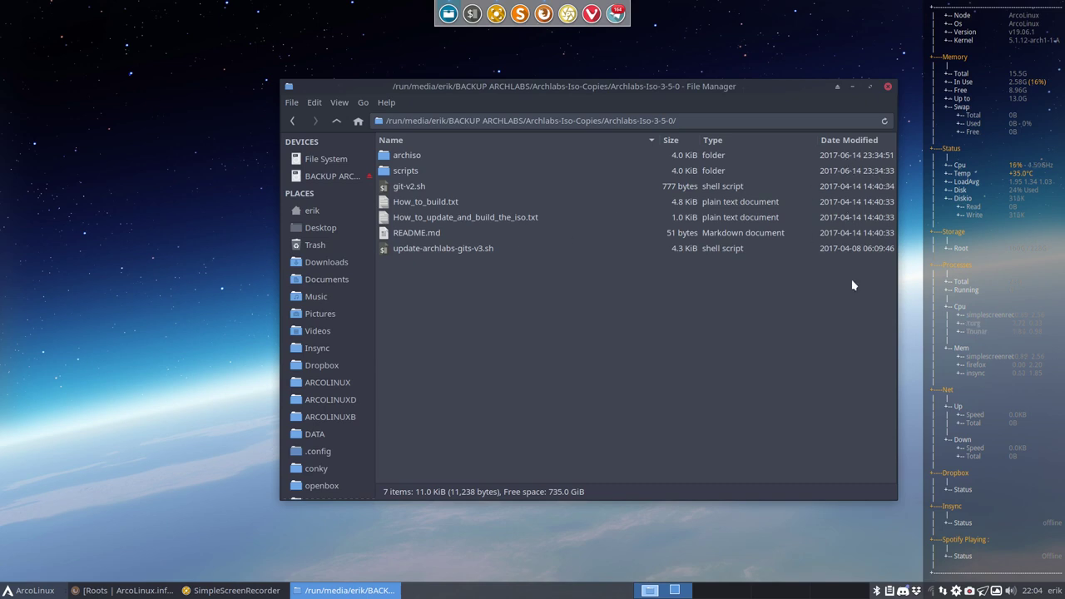
click(336, 121)
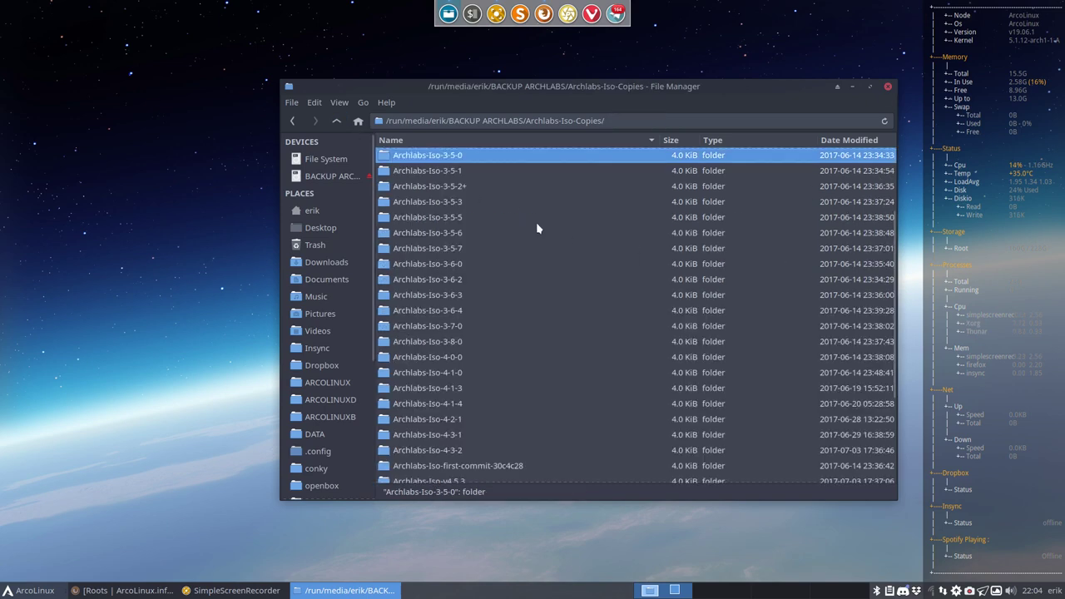
click(456, 310)
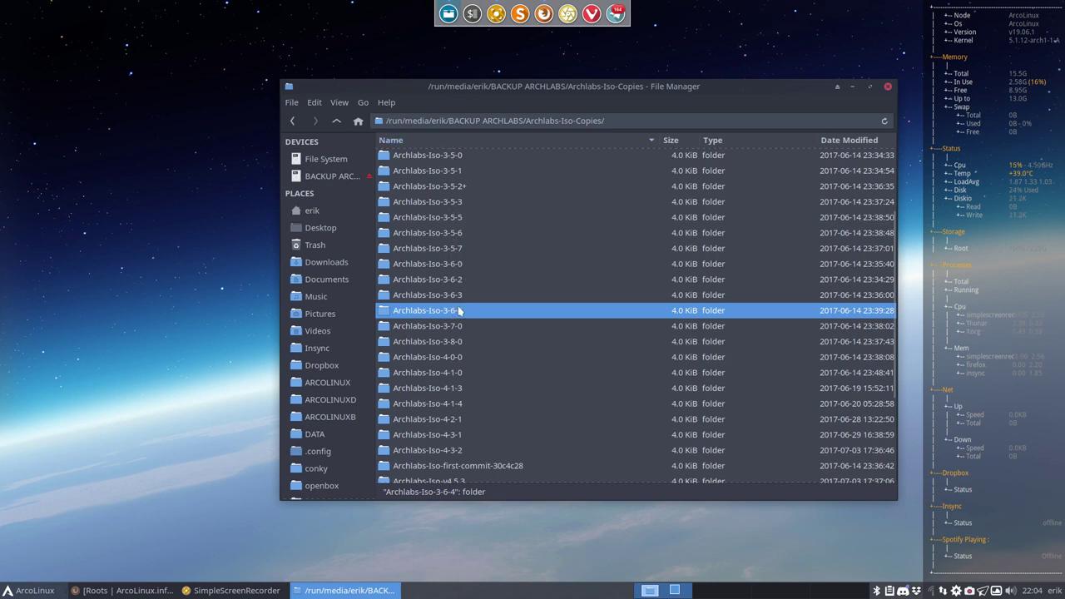
scroll(457, 309, down, 3)
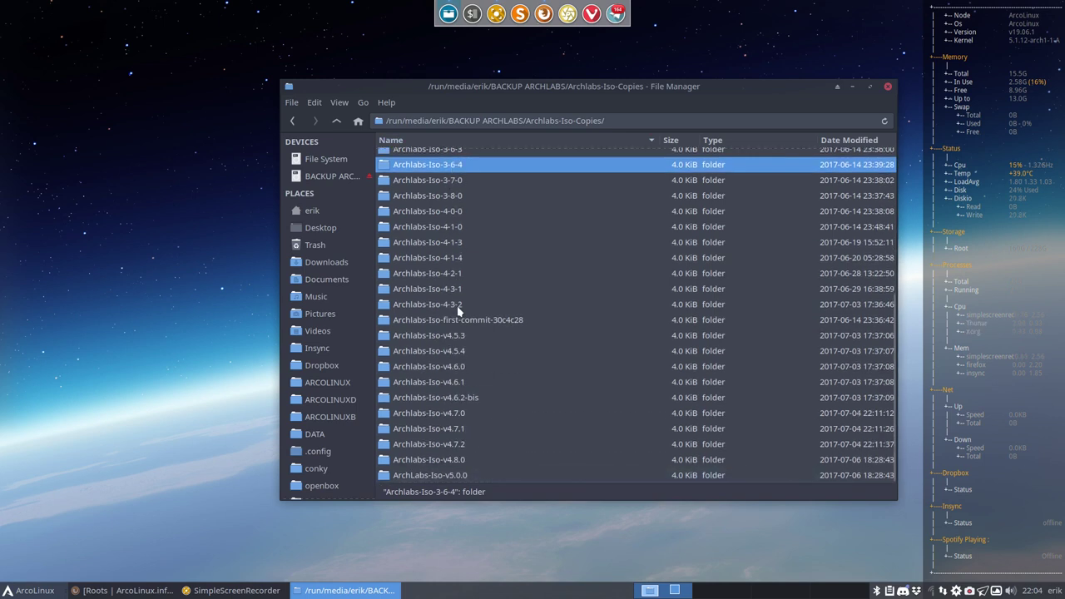
click(459, 476)
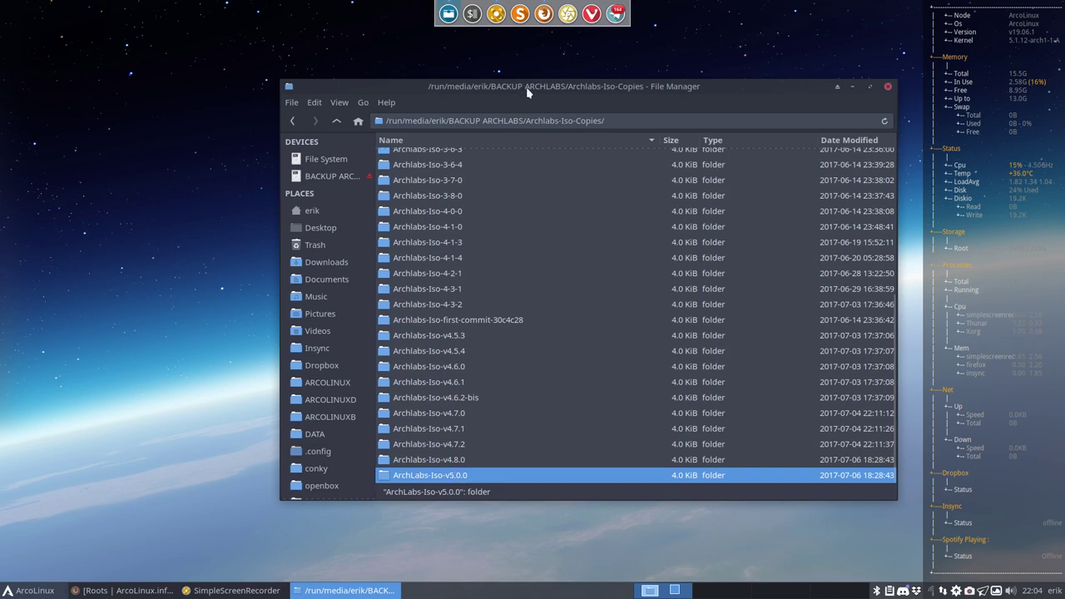
Step: Move Thunar left, return to the top of BACKUP ARCHLABS, and bring back the Roots page
drag(526, 87, 393, 95)
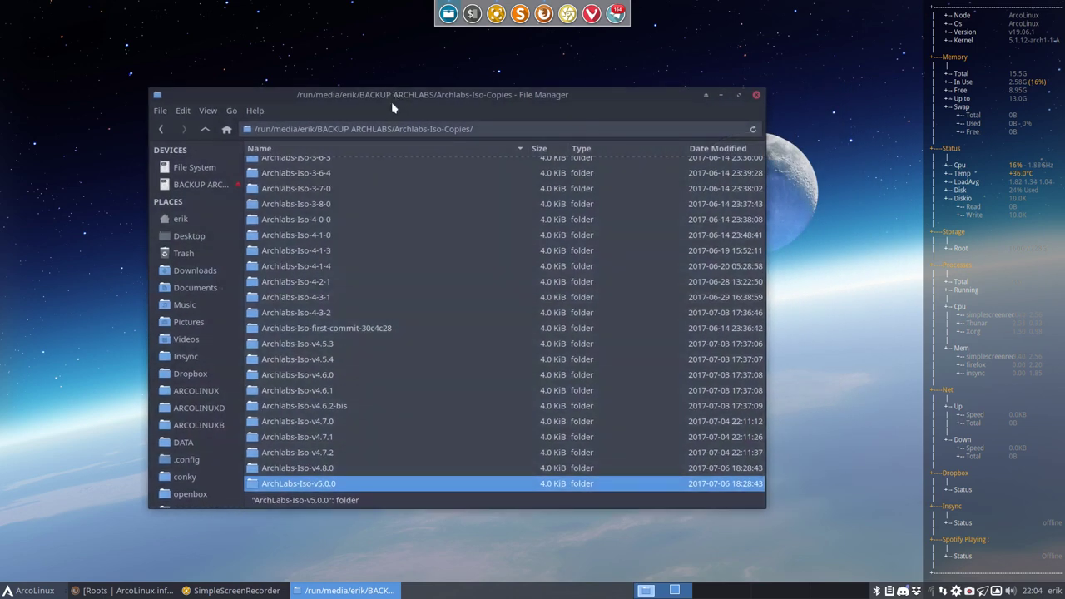
click(204, 131)
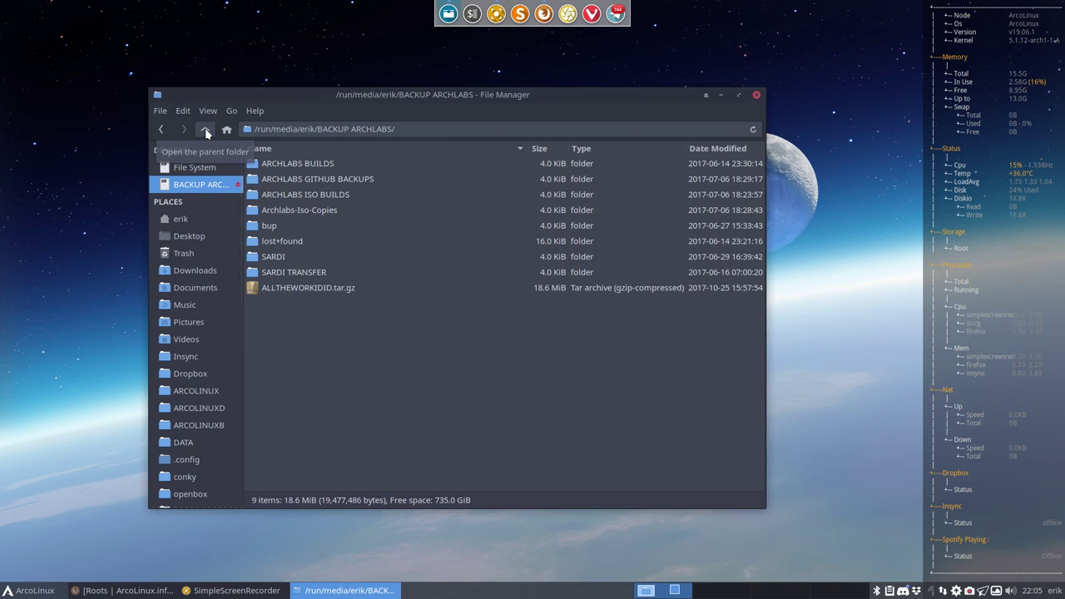
click(124, 590)
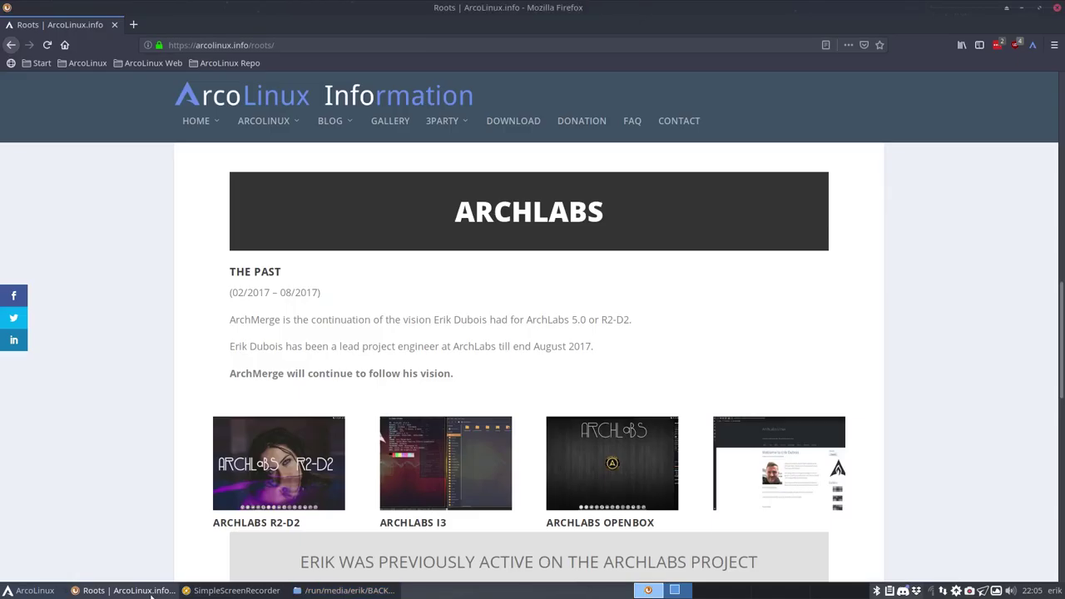
Step: Enlarge then close the ARCHLABS R2-D2 screenshot, and scroll up to the ArchMerge section
click(280, 474)
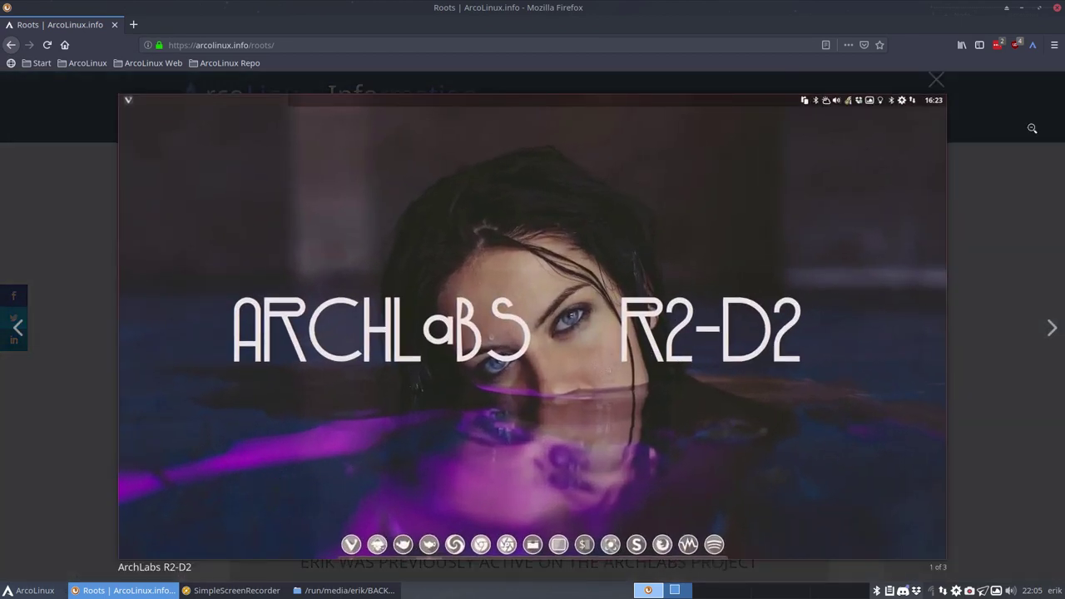
click(1027, 133)
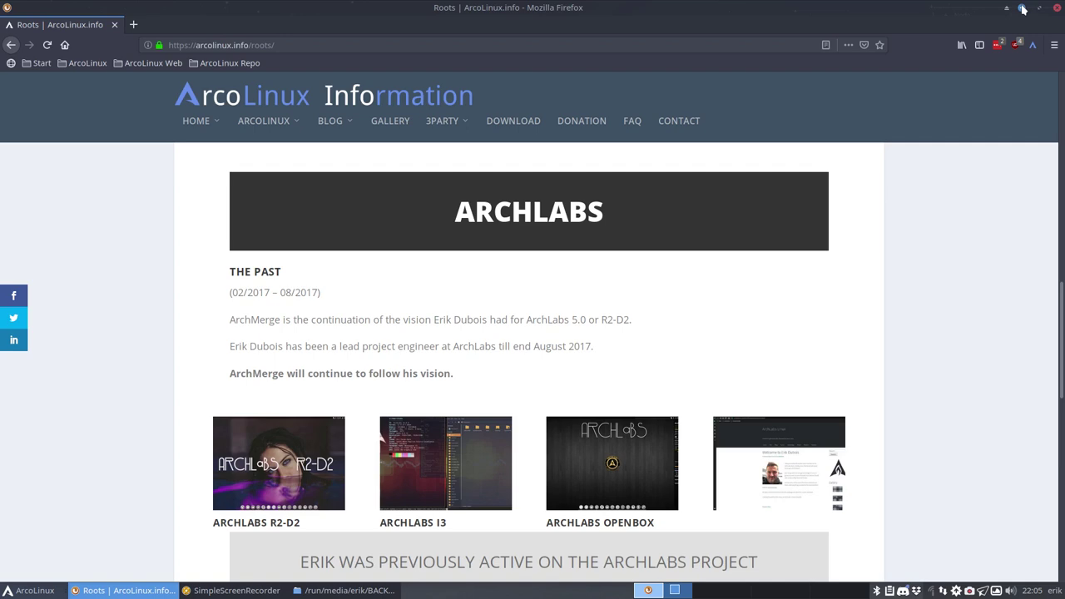
scroll(948, 387, up, 7)
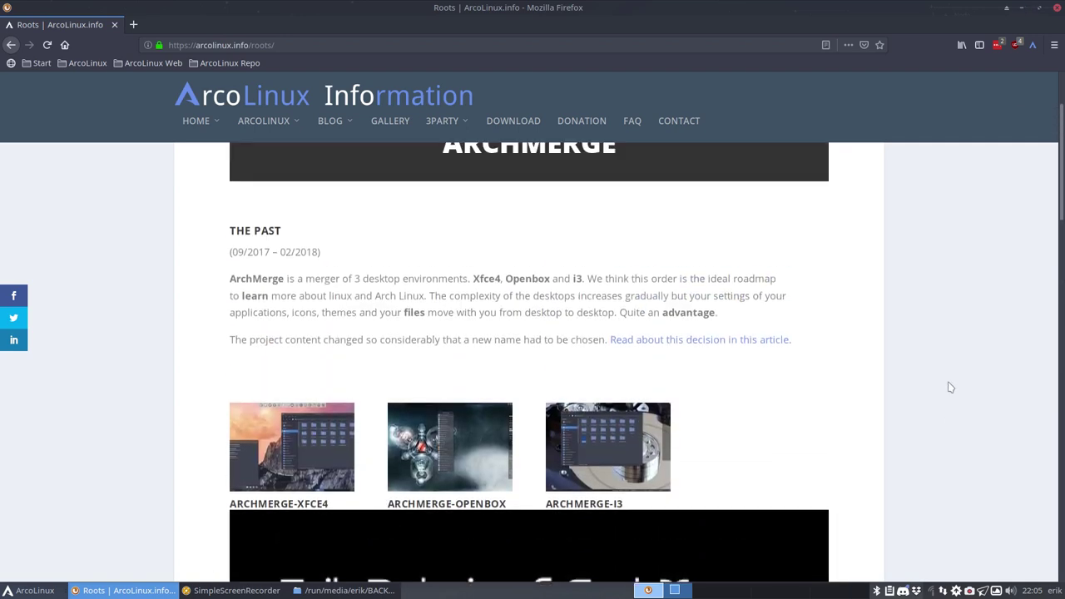
Step: In ARCHLABS ISO BUILDS, scan builds v4.1.5 through v5.0.0 and select archlabs-v5.0.0-2017.07.06.iso
click(1023, 9)
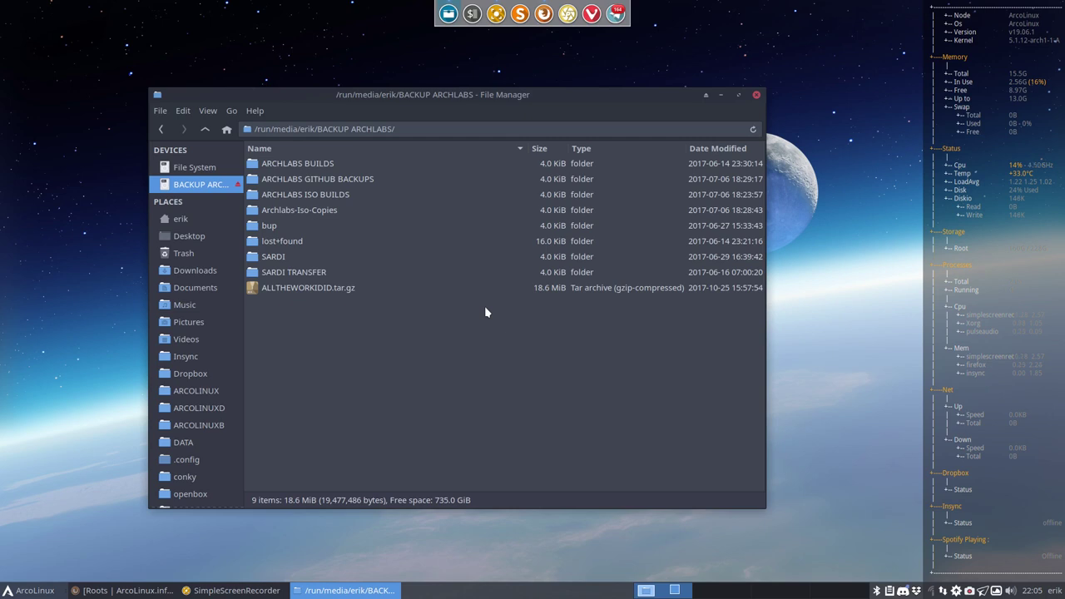
double_click(325, 196)
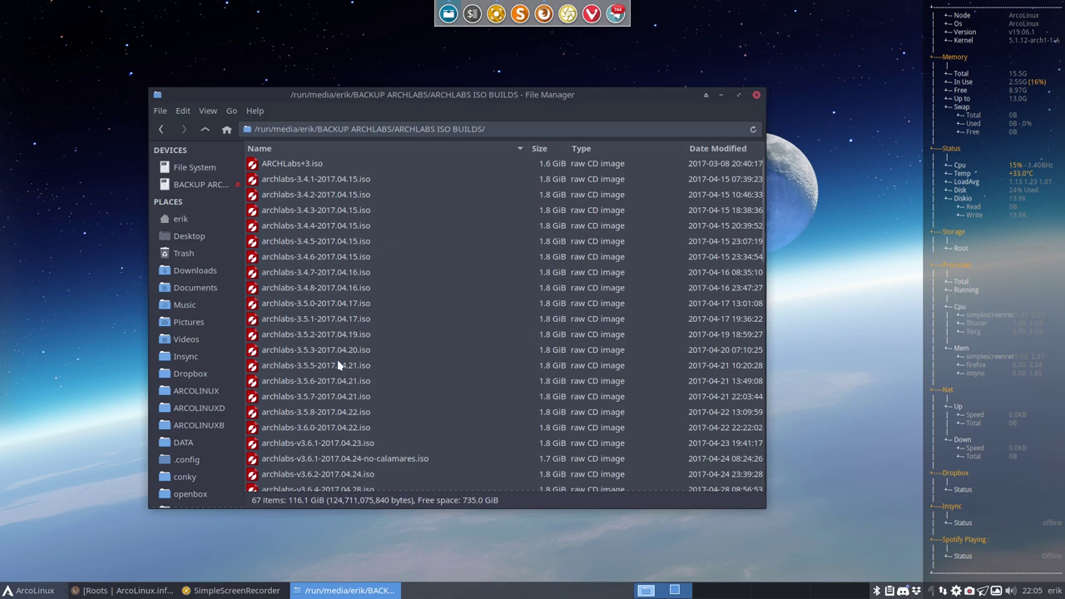
scroll(341, 366, down, 2)
scroll(391, 367, up, 2)
scroll(723, 327, down, 8)
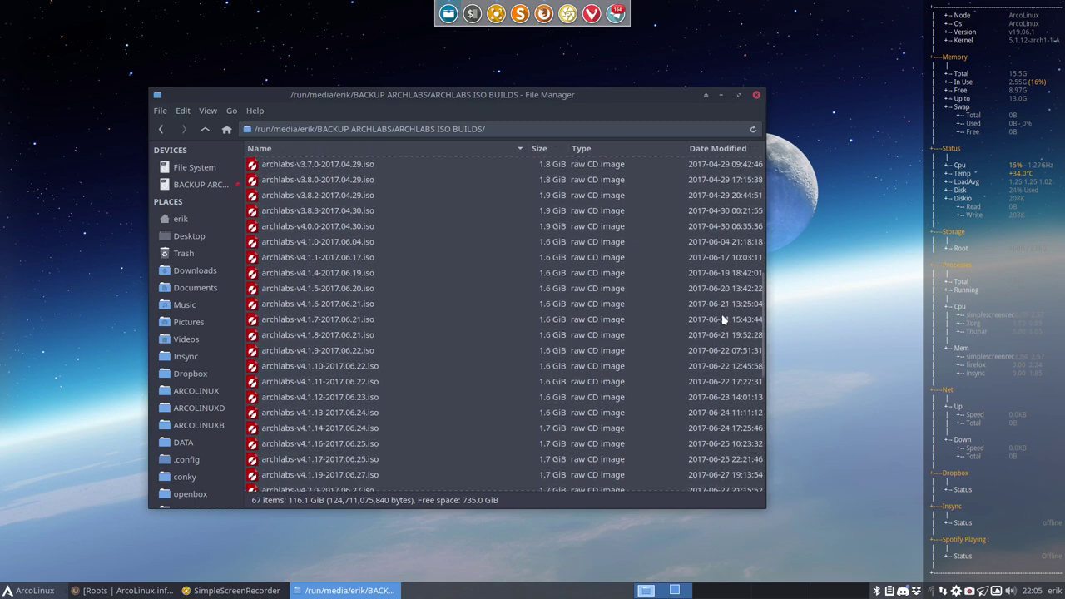
click(725, 291)
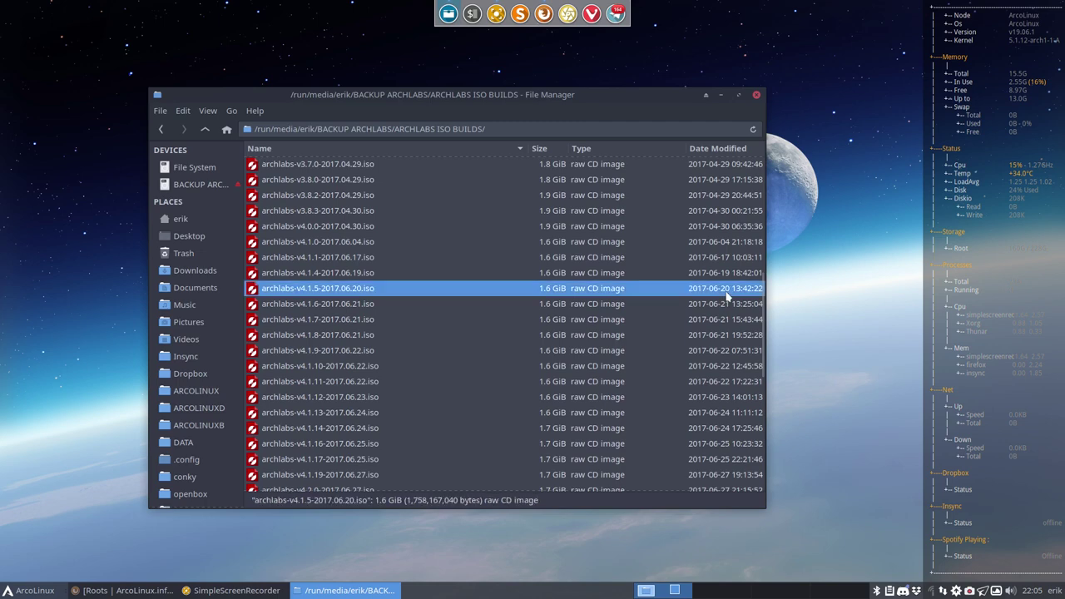
click(725, 475)
scroll(725, 476, down, 4)
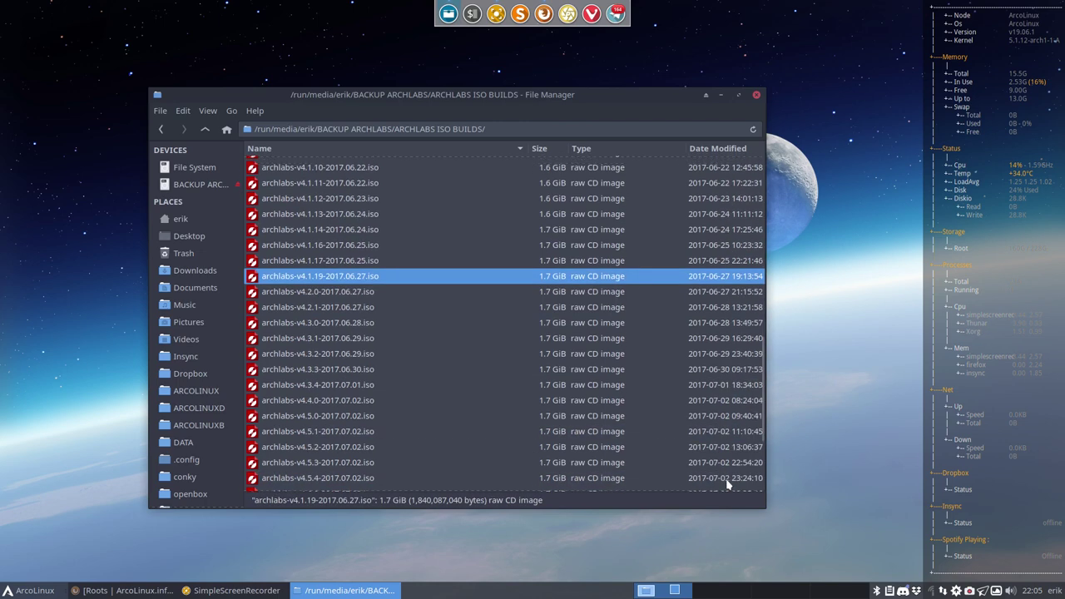
click(723, 433)
scroll(726, 463, down, 3)
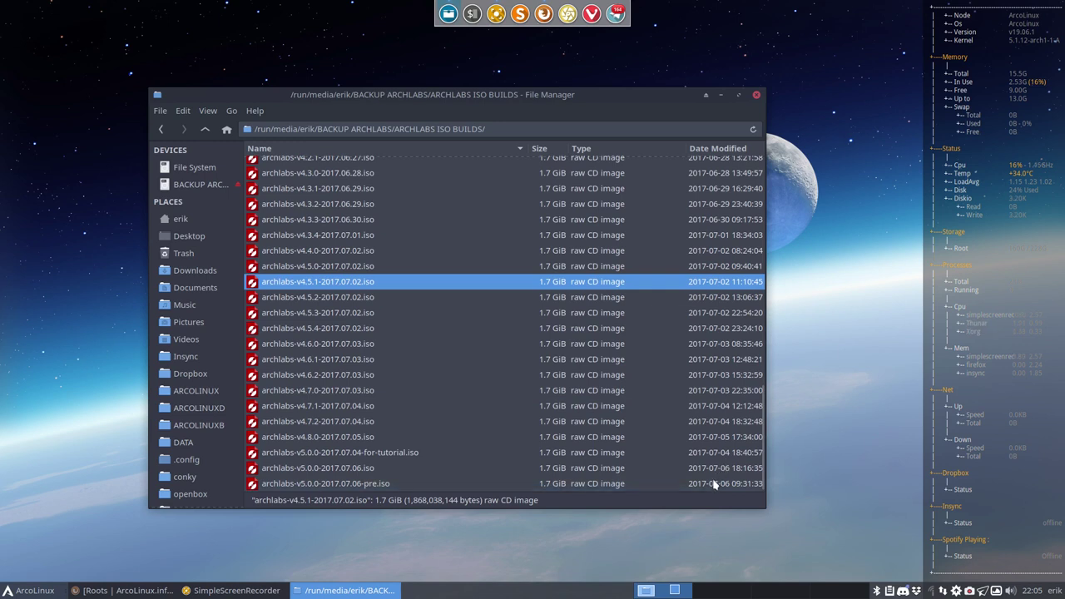
click(716, 483)
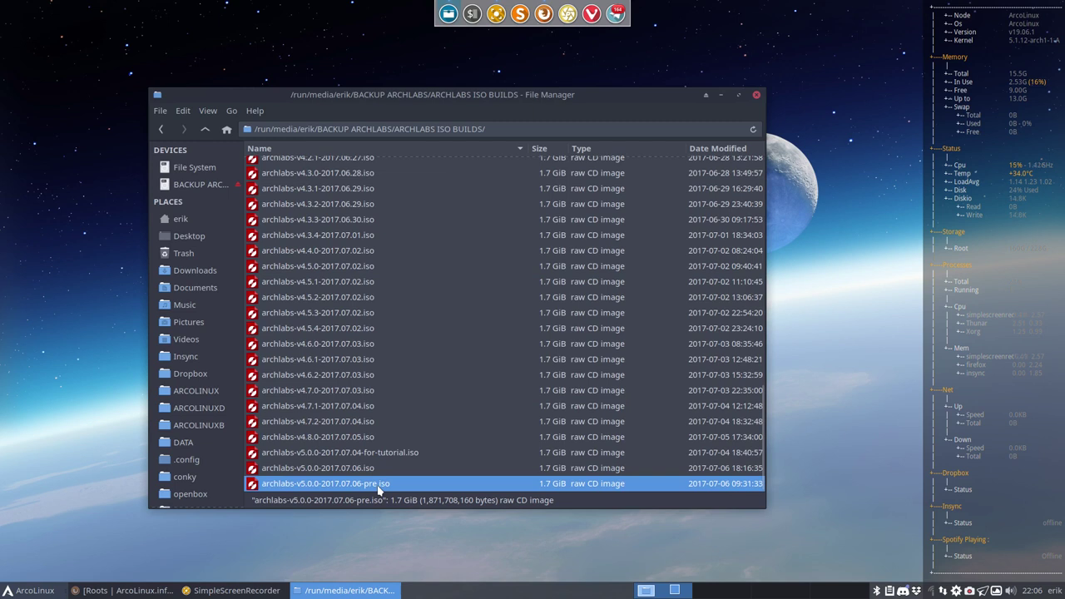
click(745, 469)
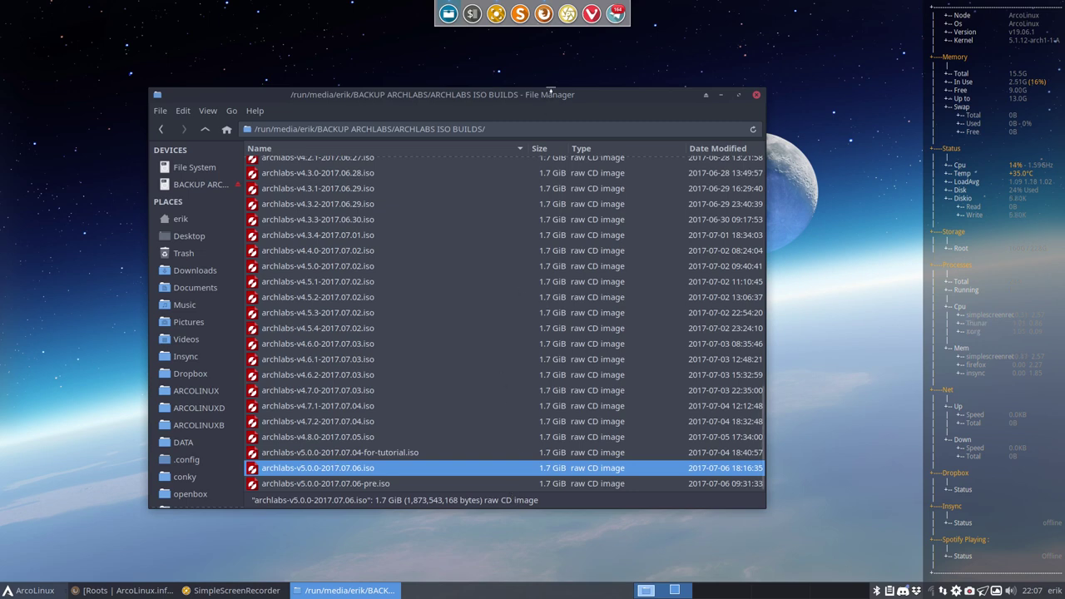
Step: Move the file manager window aside and dismiss the application launcher
drag(551, 97, 606, 69)
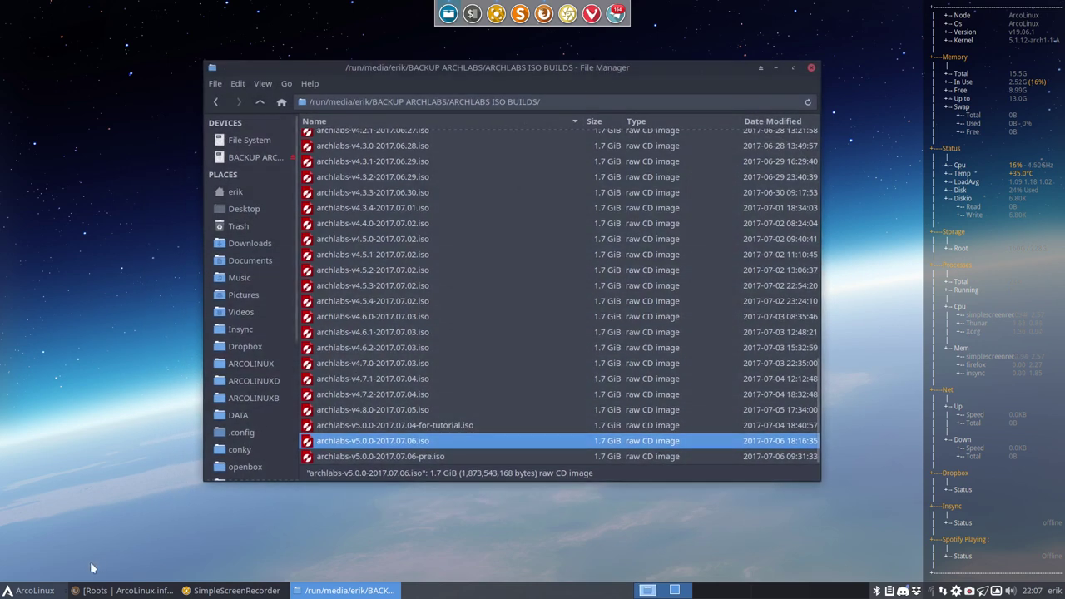
click(29, 589)
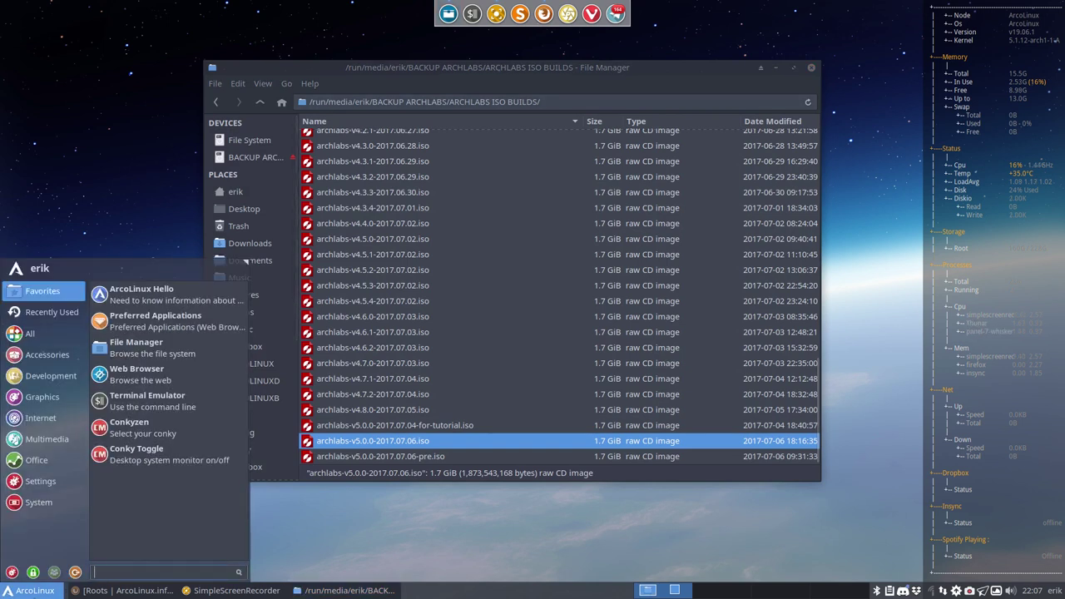
click(425, 541)
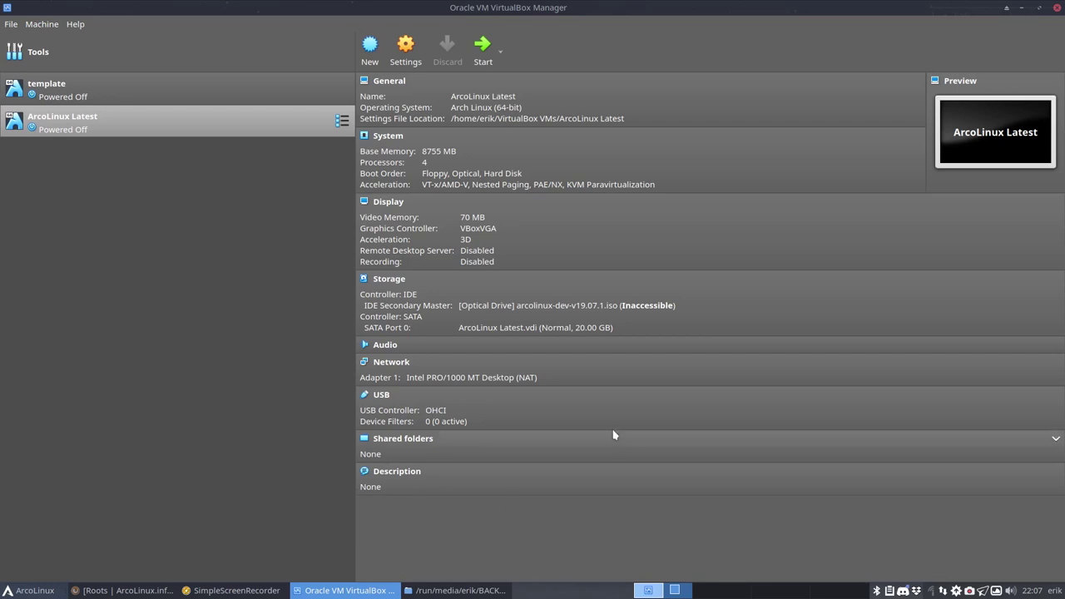
Step: Clone the template machine under the name 'AL5.0 R2-D2' and proceed to the clone type page
click(72, 86)
right_click(71, 85)
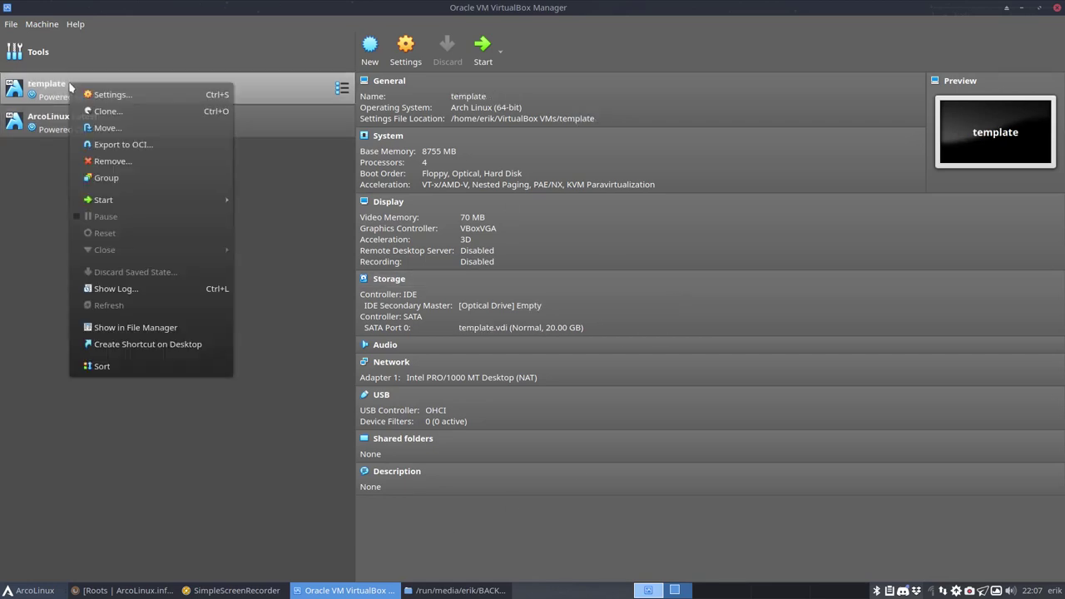
click(130, 113)
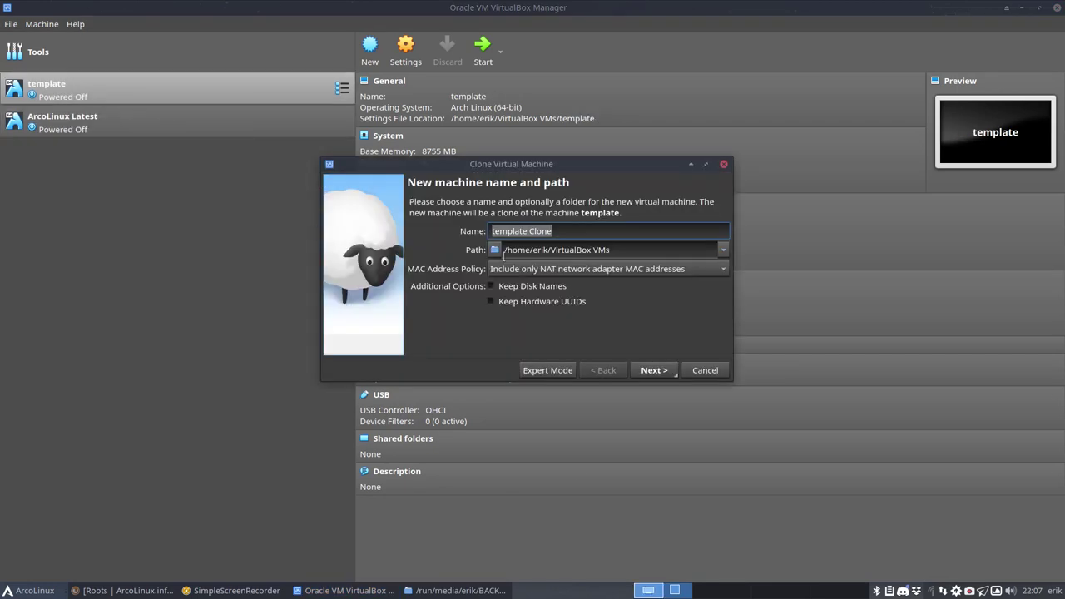
text(AL)
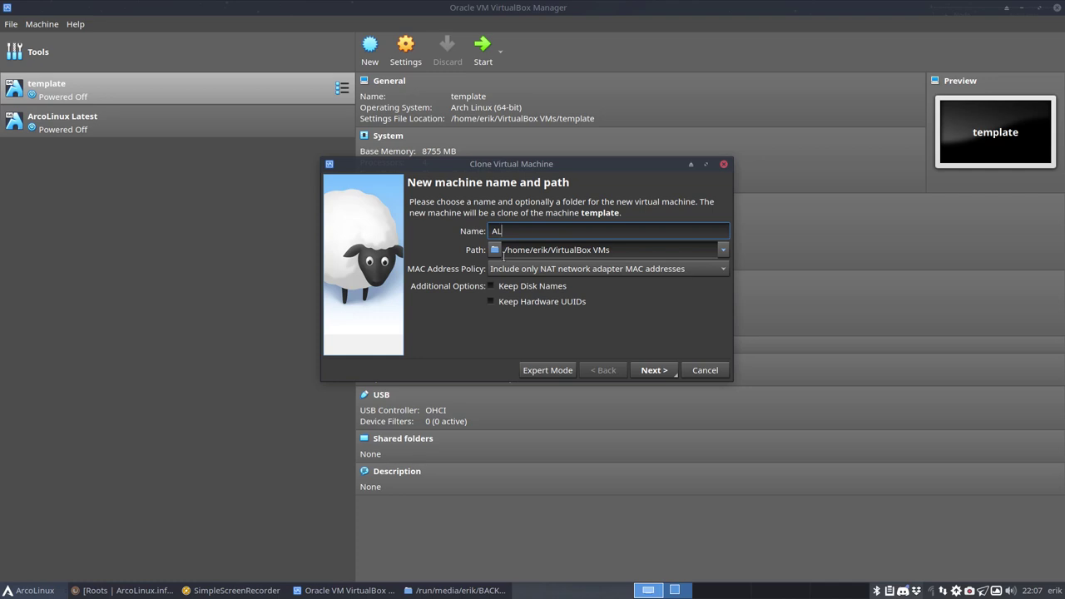
text(5.0 R2-D2)
click(656, 375)
Step: Select AL5.0 R2-D2 and choose a disk image for its empty optical drive
click(655, 375)
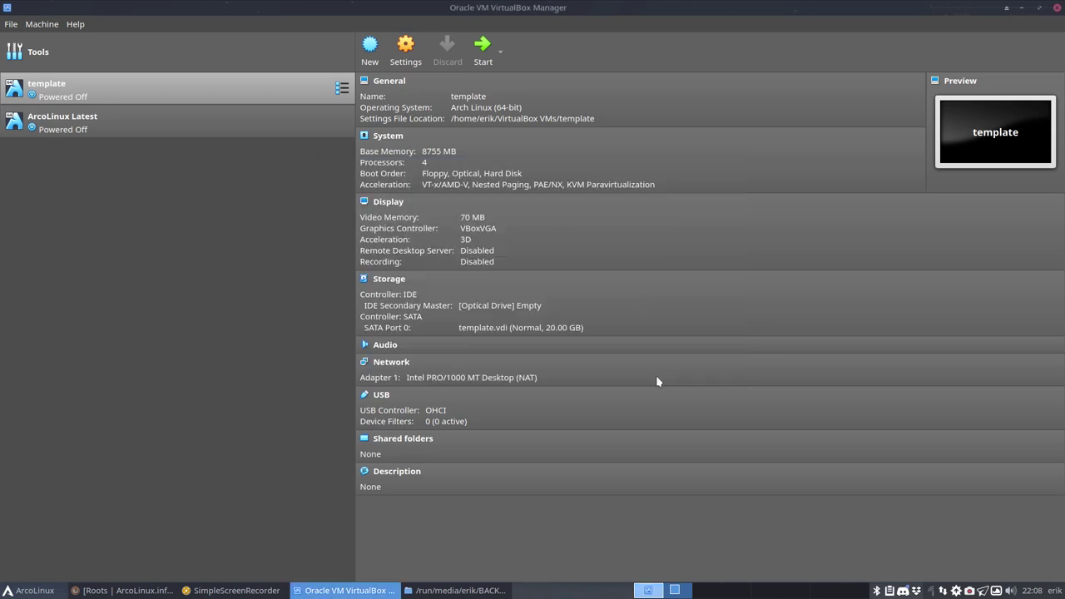
click(102, 154)
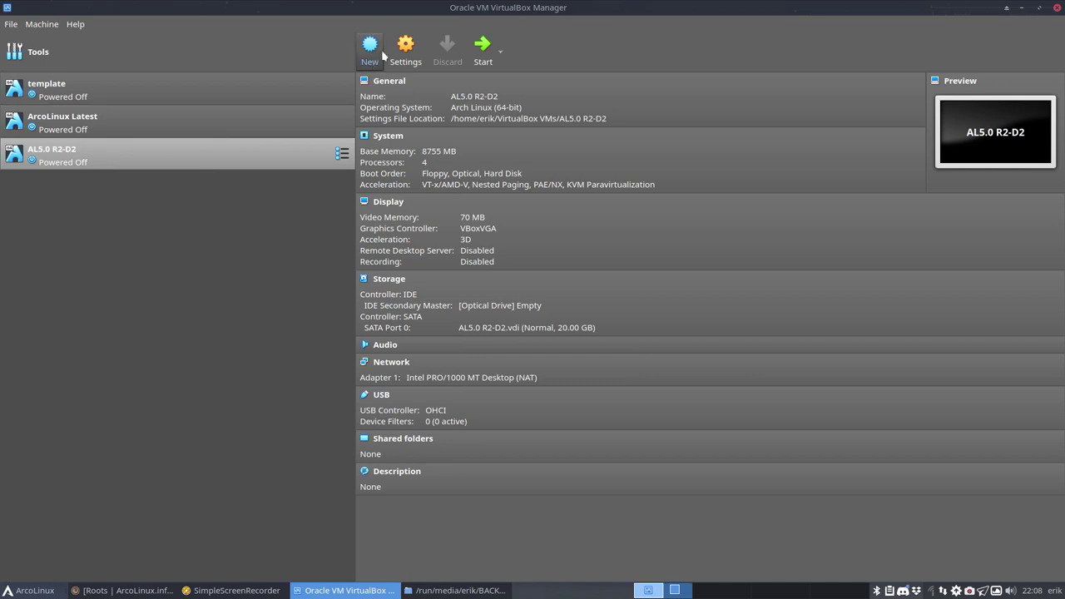
drag(448, 13, 526, 130)
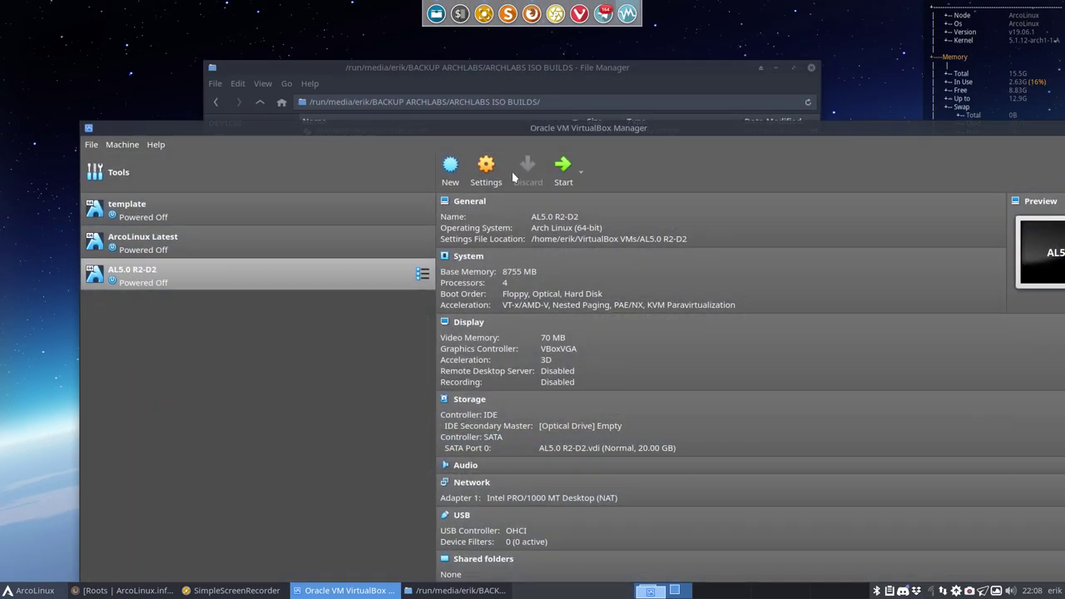
click(577, 427)
click(608, 441)
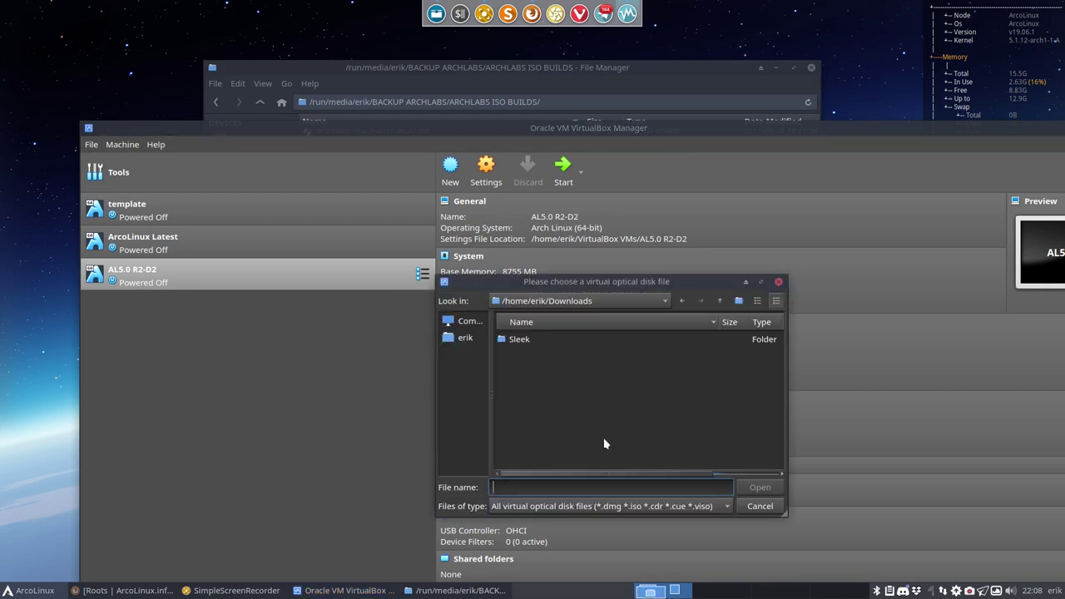
Step: In the file chooser, browse from the home folder to the filesystem root and into run
click(465, 338)
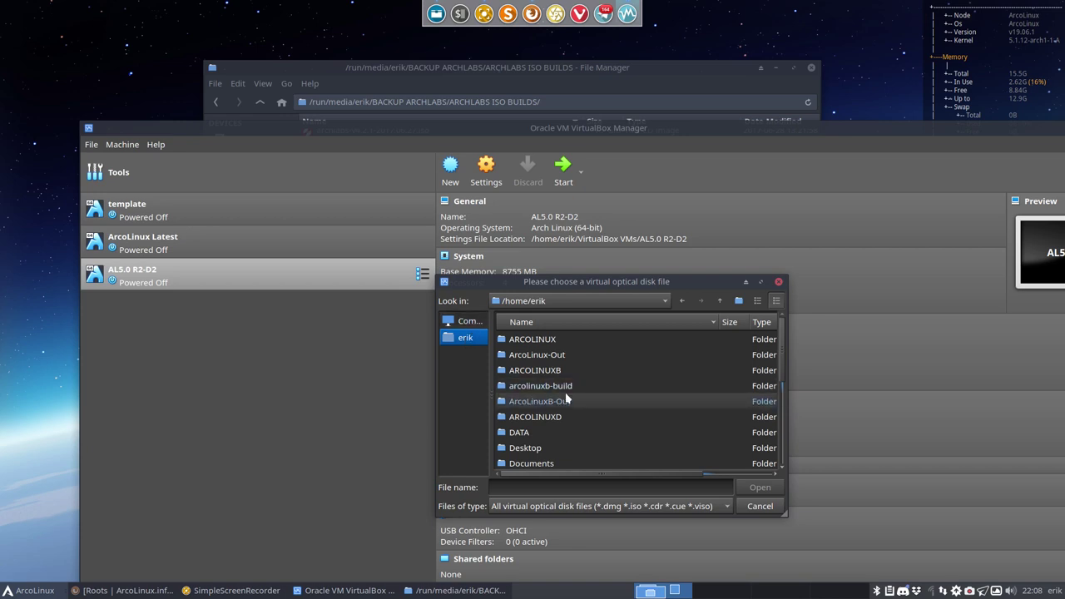
scroll(566, 400, down, 4)
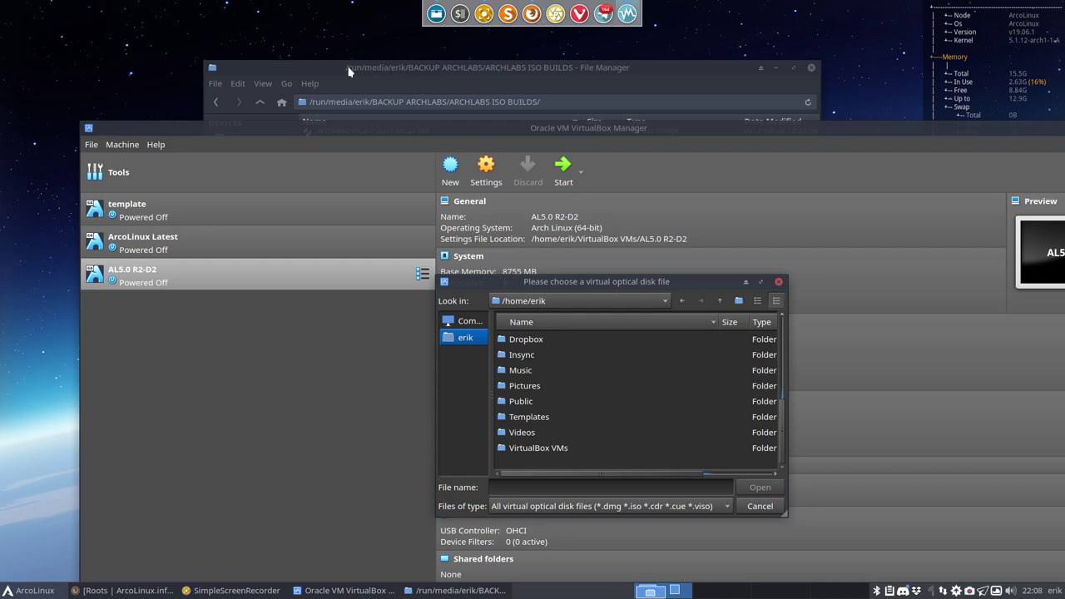
click(466, 321)
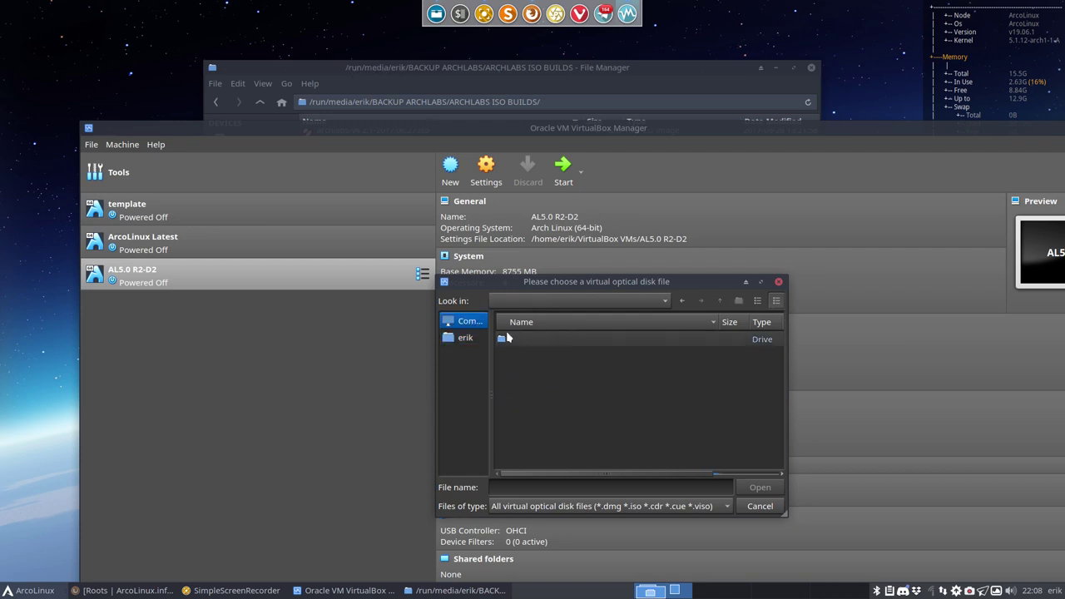
double_click(507, 338)
scroll(538, 434, down, 3)
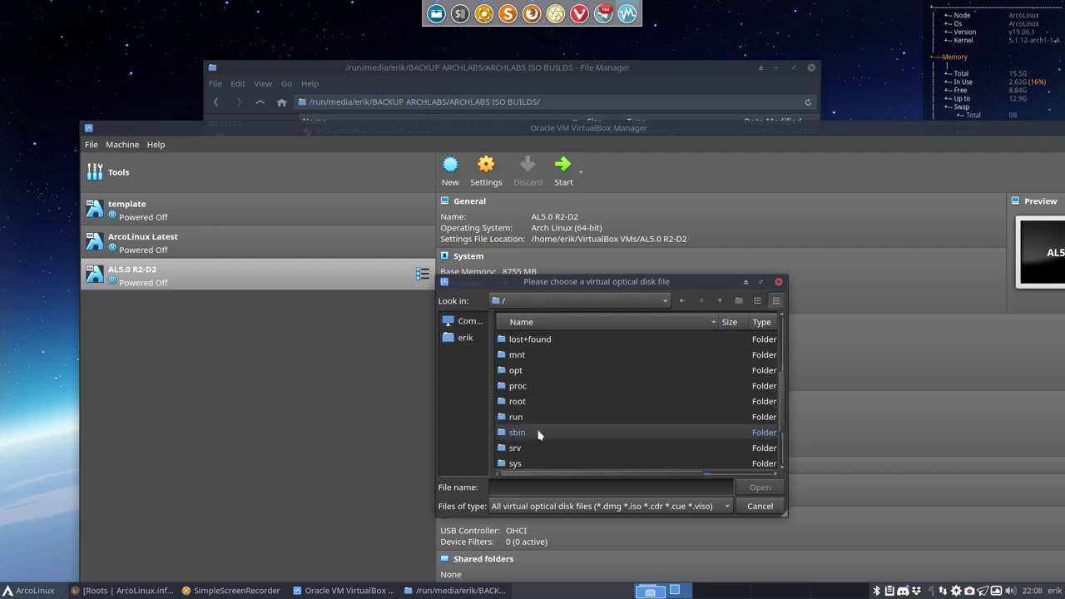
double_click(531, 417)
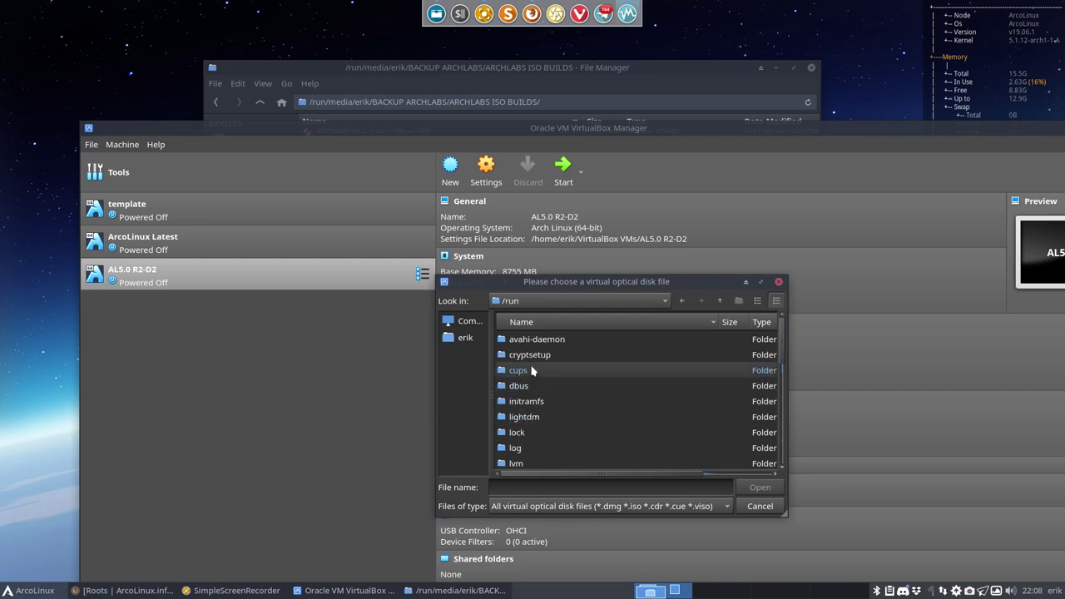
scroll(526, 441, down, 4)
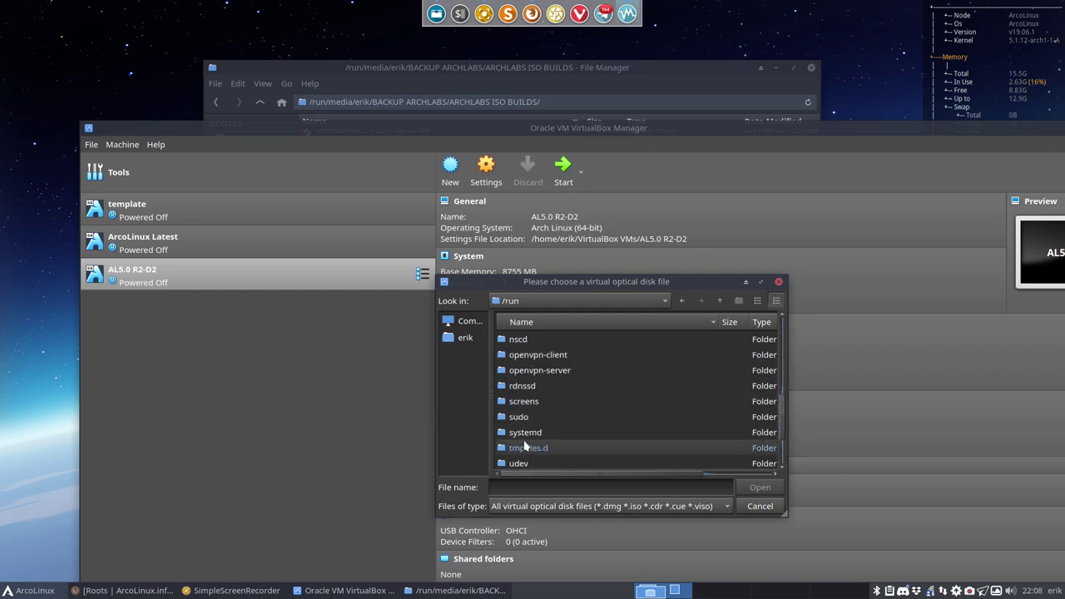
scroll(525, 447, up, 3)
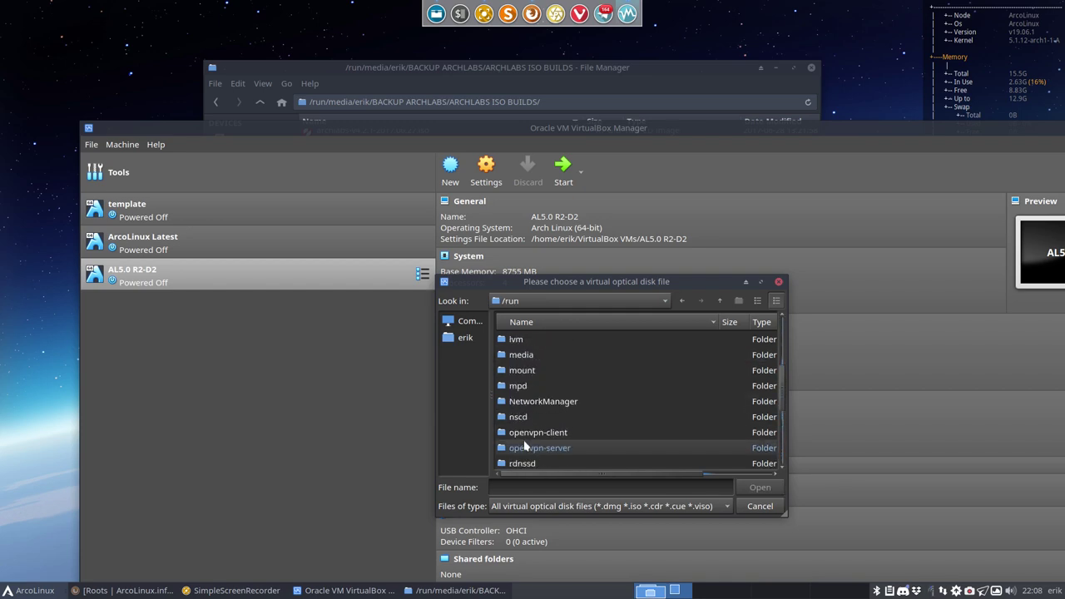
Step: Go through media to BACKUP ARCHLABS > ARCHLABS ISO BUILDS and load archlabs-v5.0.0-2017.07.06.iso
double_click(524, 355)
double_click(525, 341)
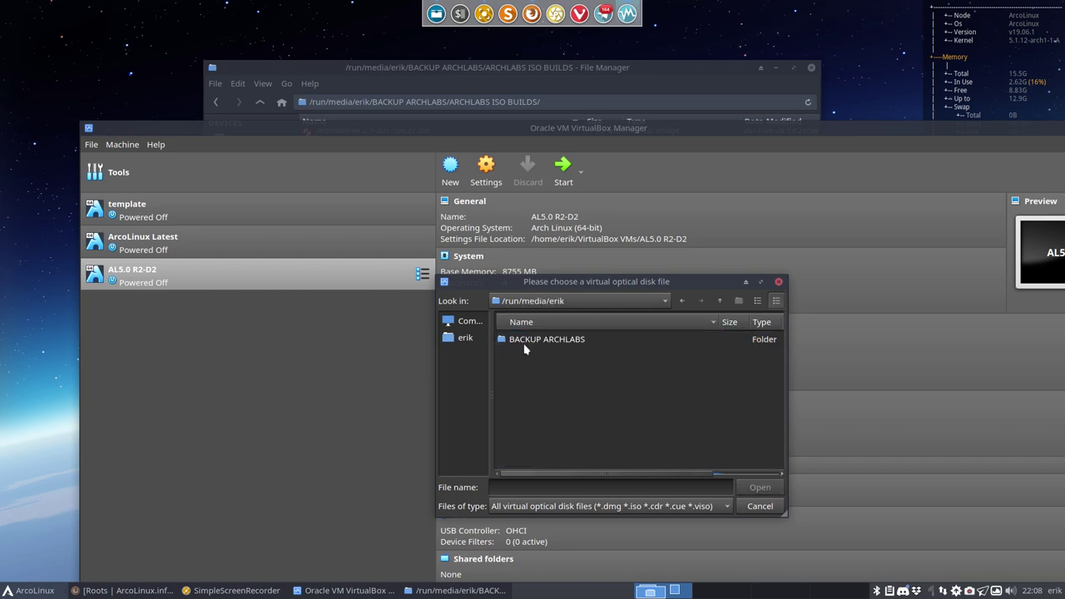
double_click(524, 341)
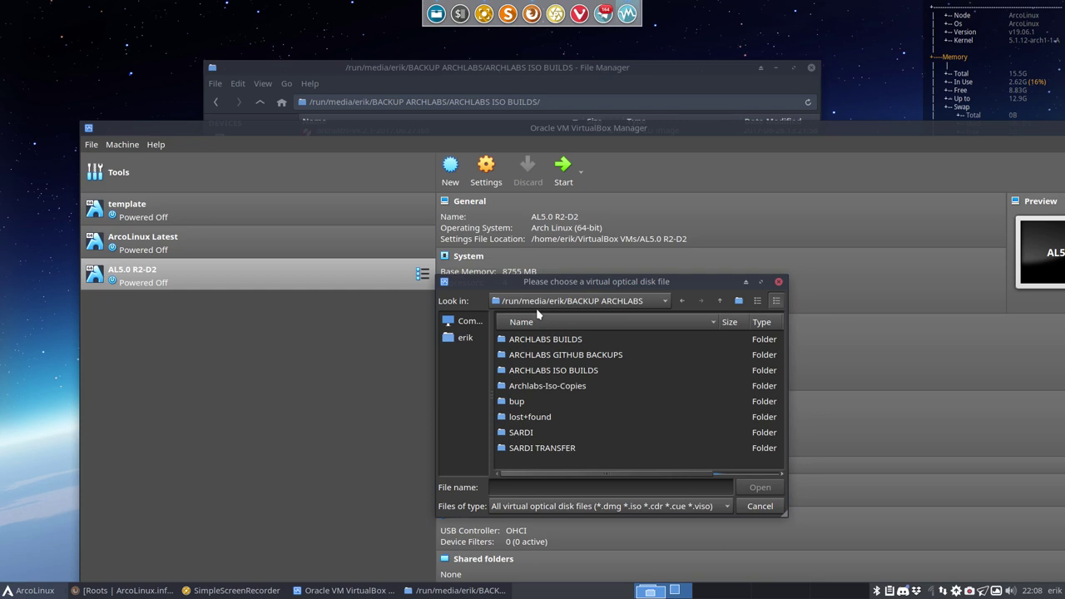
click(547, 372)
double_click(548, 372)
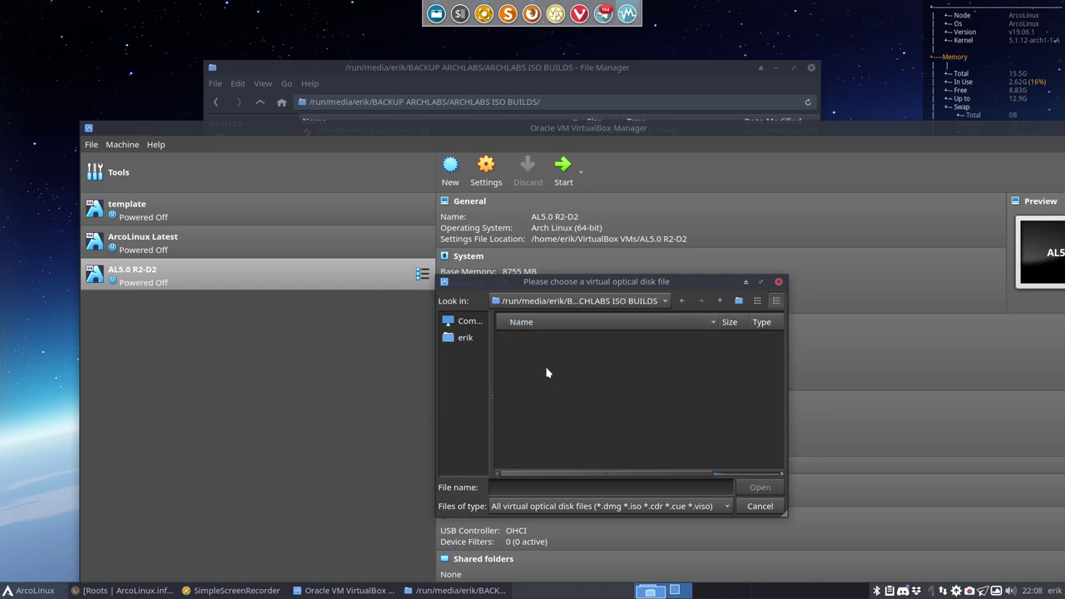
scroll(548, 372, down, 10)
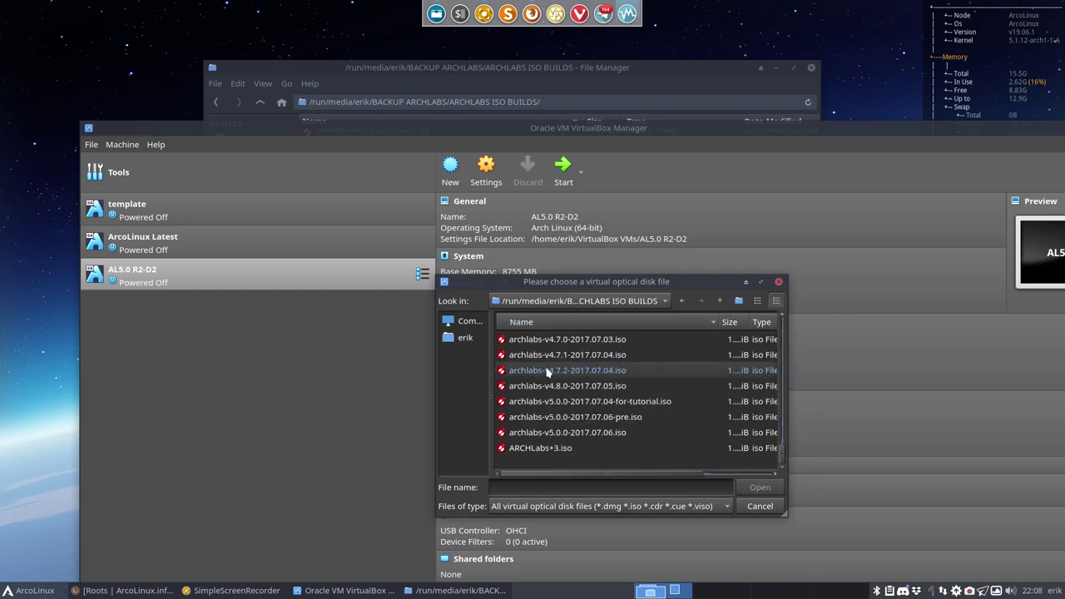
double_click(583, 434)
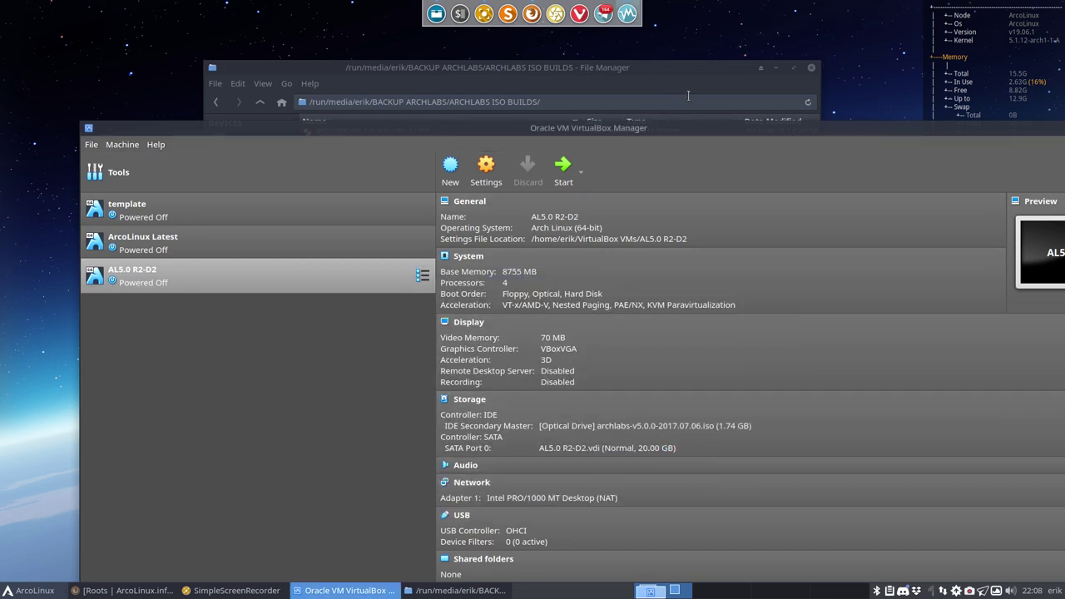
Step: Maximize VirtualBox, start AL5.0 R2-D2 full screen with Host+F, and boot ArchLabs Linux
click(776, 67)
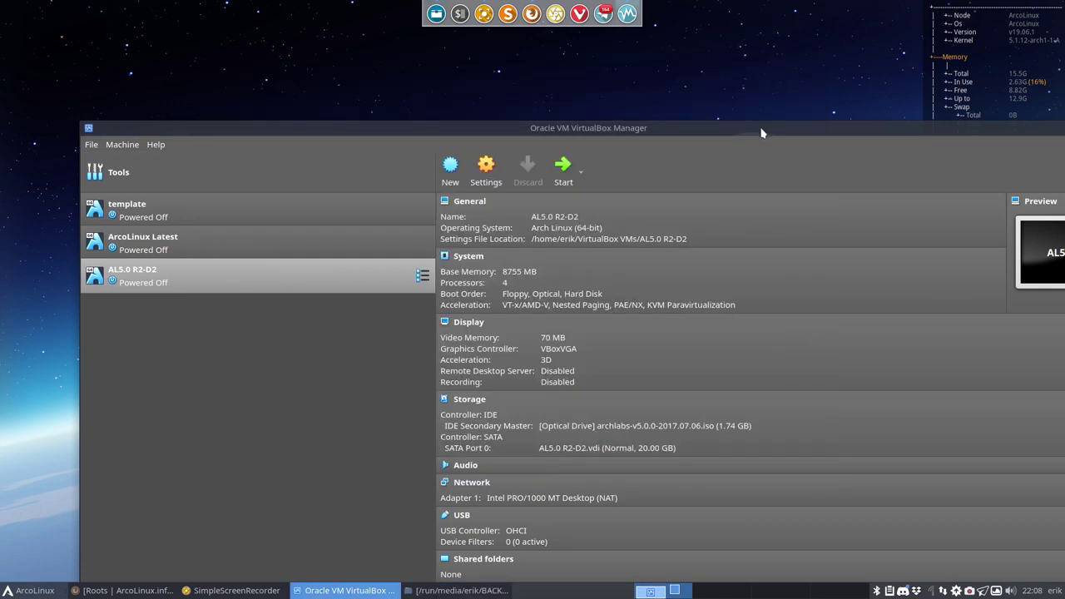
double_click(761, 132)
double_click(259, 165)
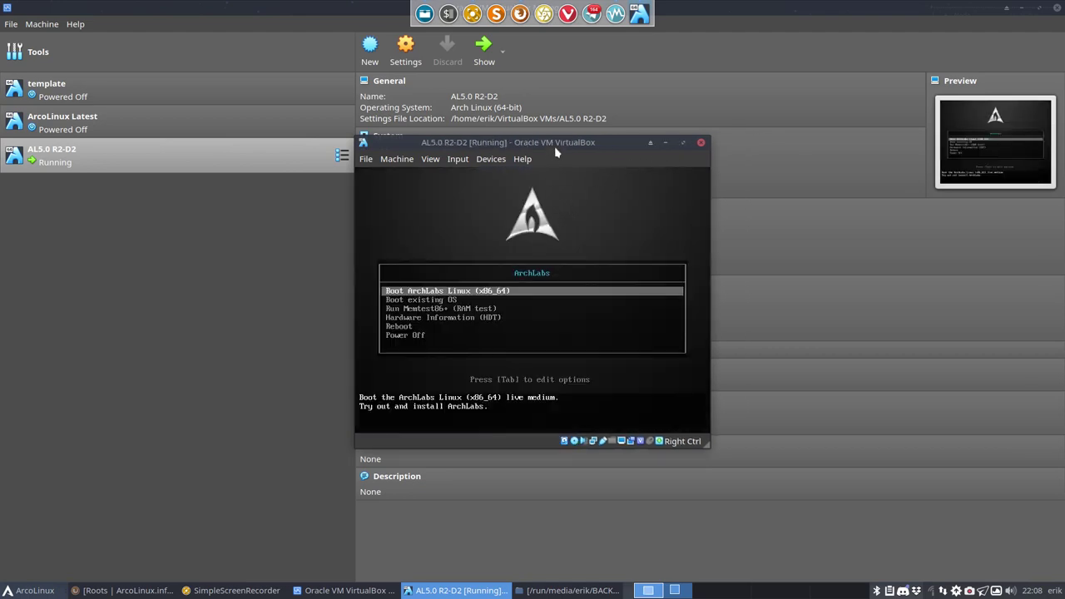
key(Control_R+f)
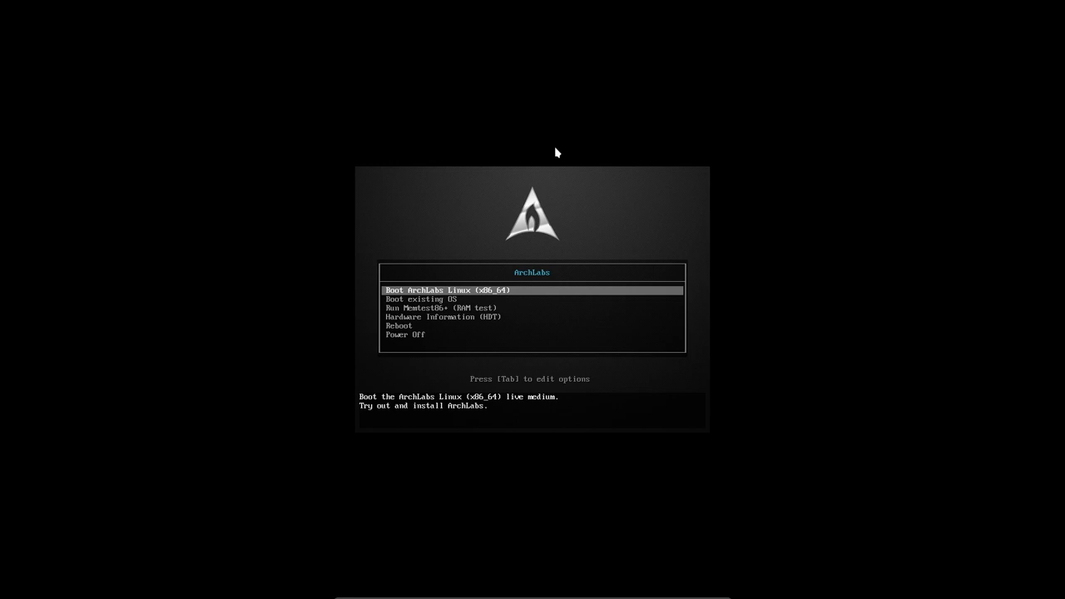
key(Return)
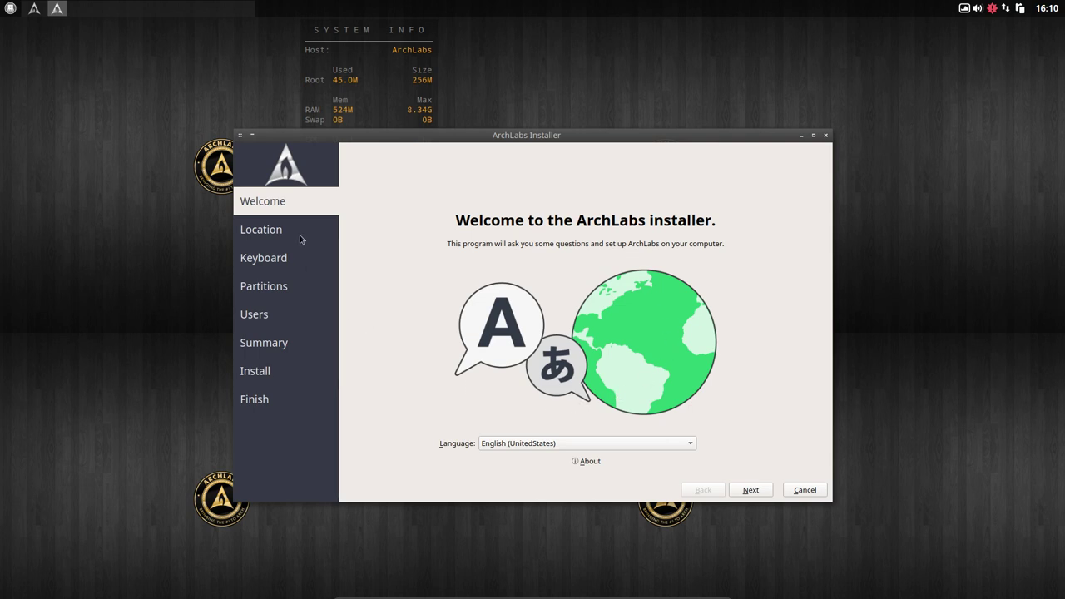
Step: Keep English (UnitedStates) as the language, view the installer's About box, and continue to Location
click(558, 445)
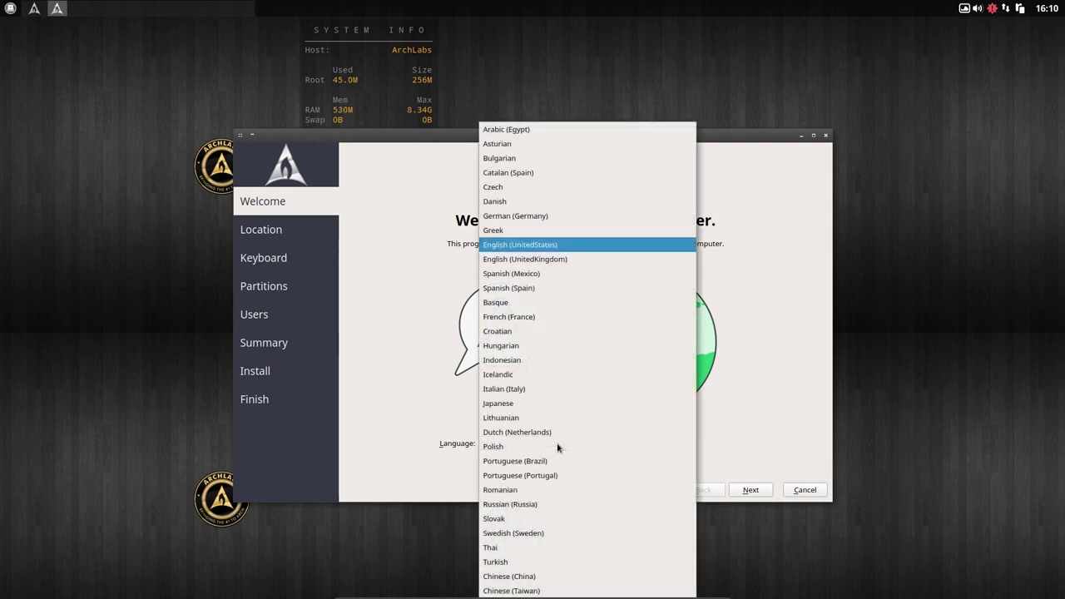
click(428, 441)
click(582, 462)
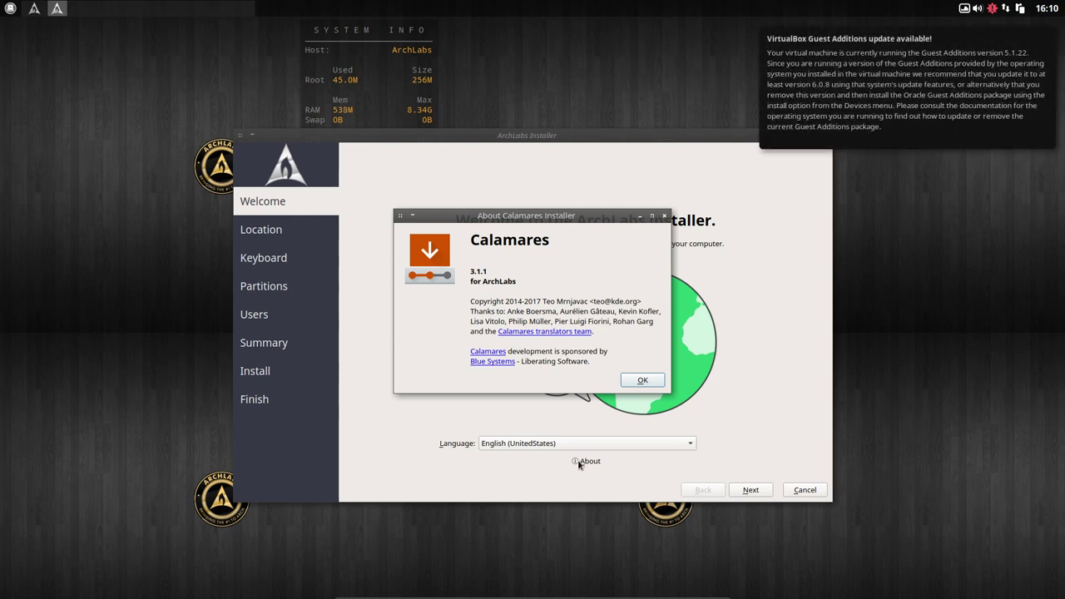
click(643, 381)
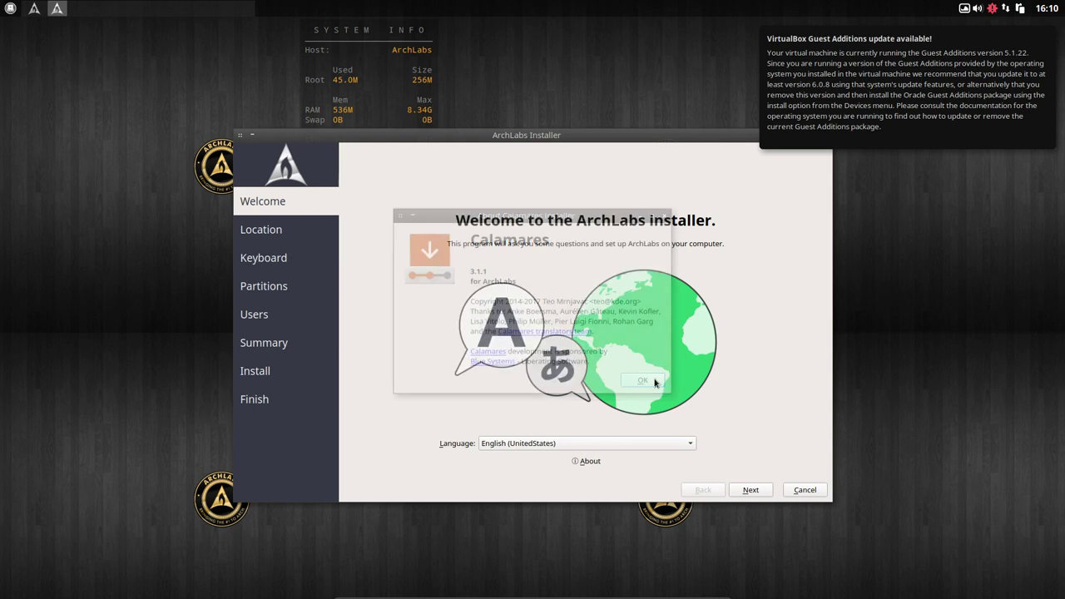
click(752, 490)
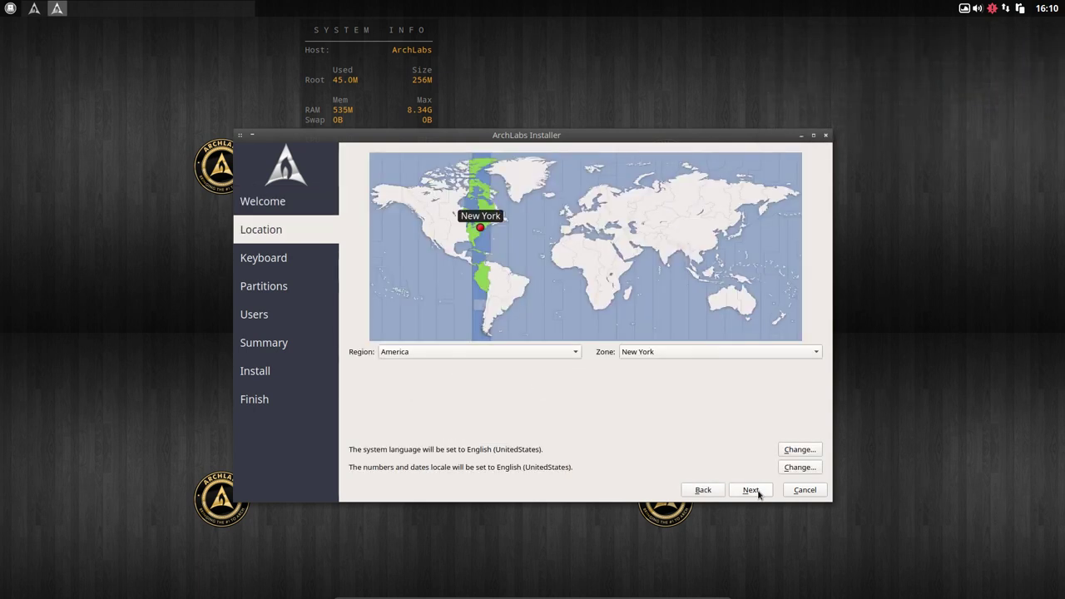
Step: Set the timezone to Europe/Brussels and the keyboard layout to Belgian
click(571, 219)
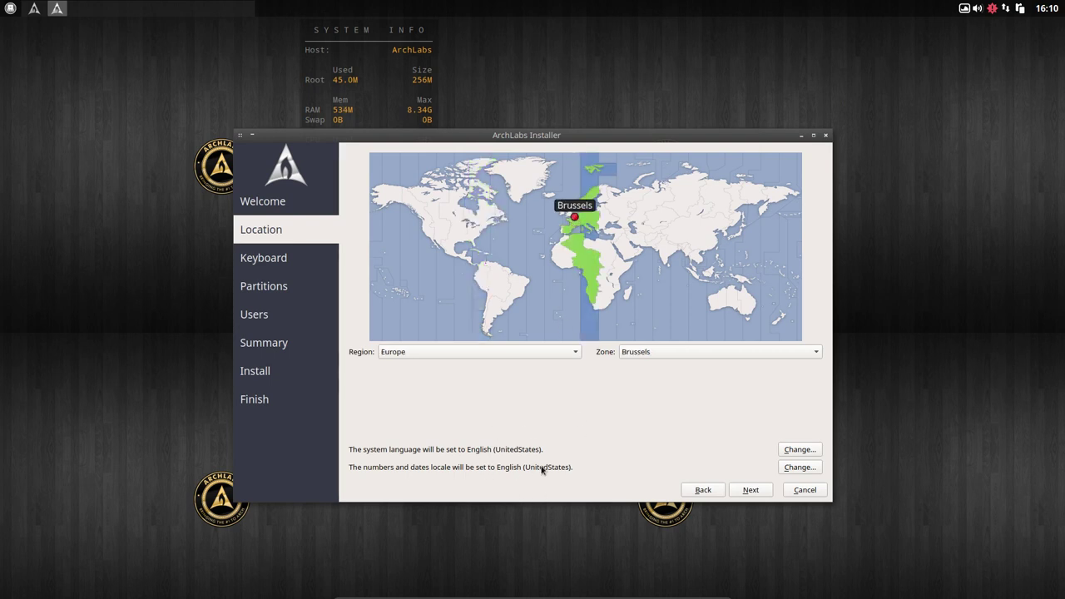
click(751, 490)
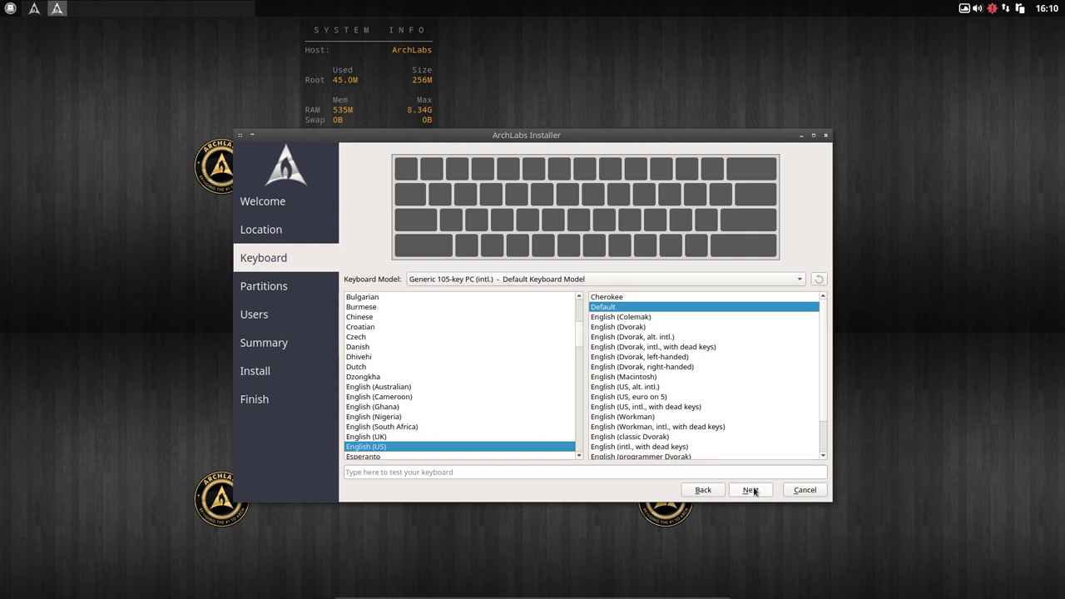
scroll(367, 336, up, 5)
click(362, 397)
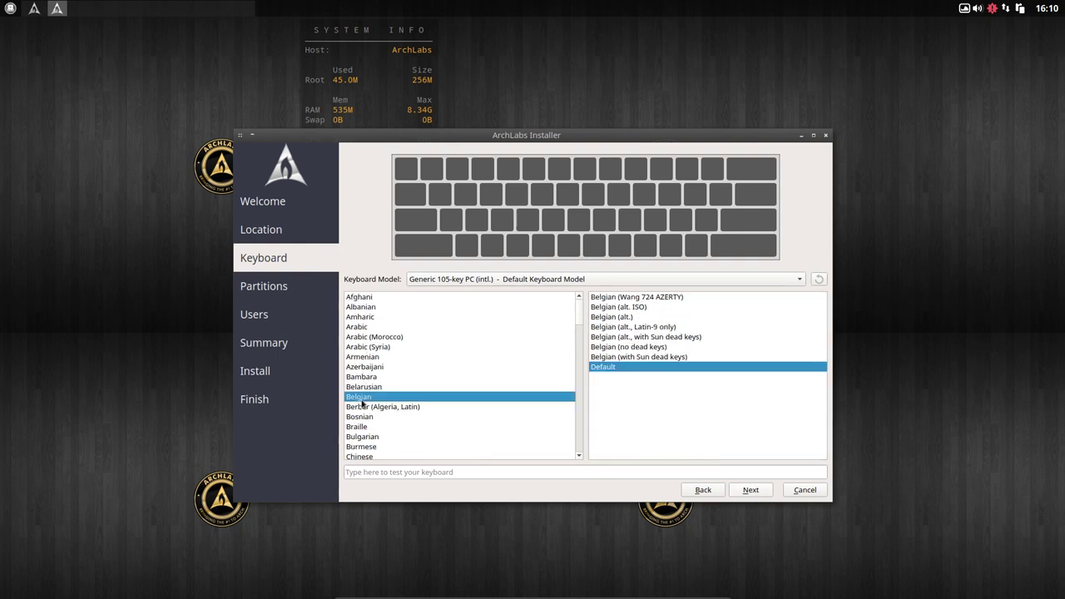
Step: Choose Erase disk for the whole virtual disk, leaving Encrypt system unticked
click(750, 499)
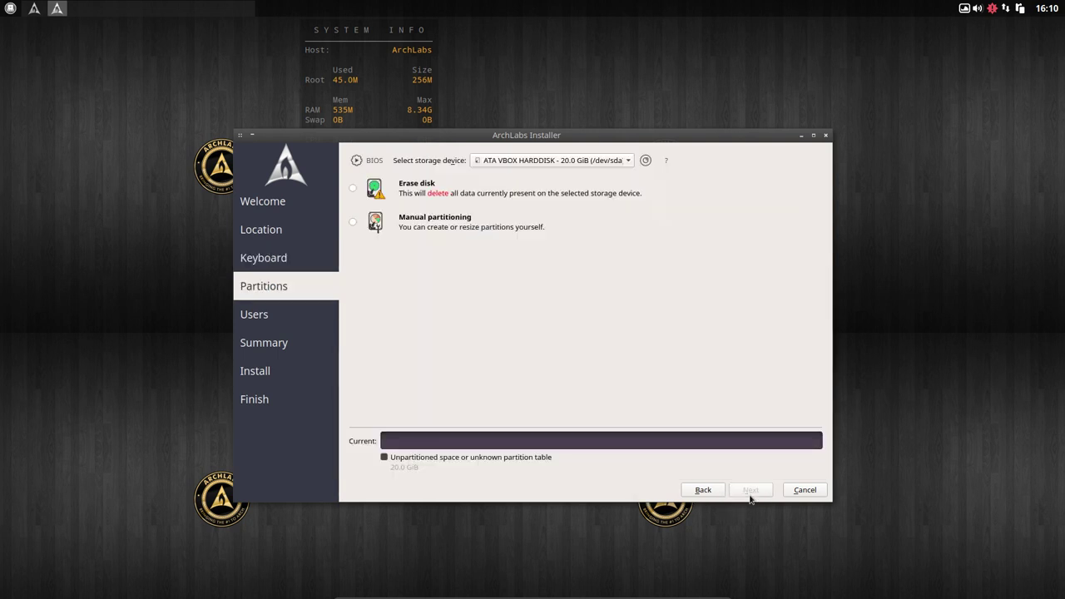
click(353, 188)
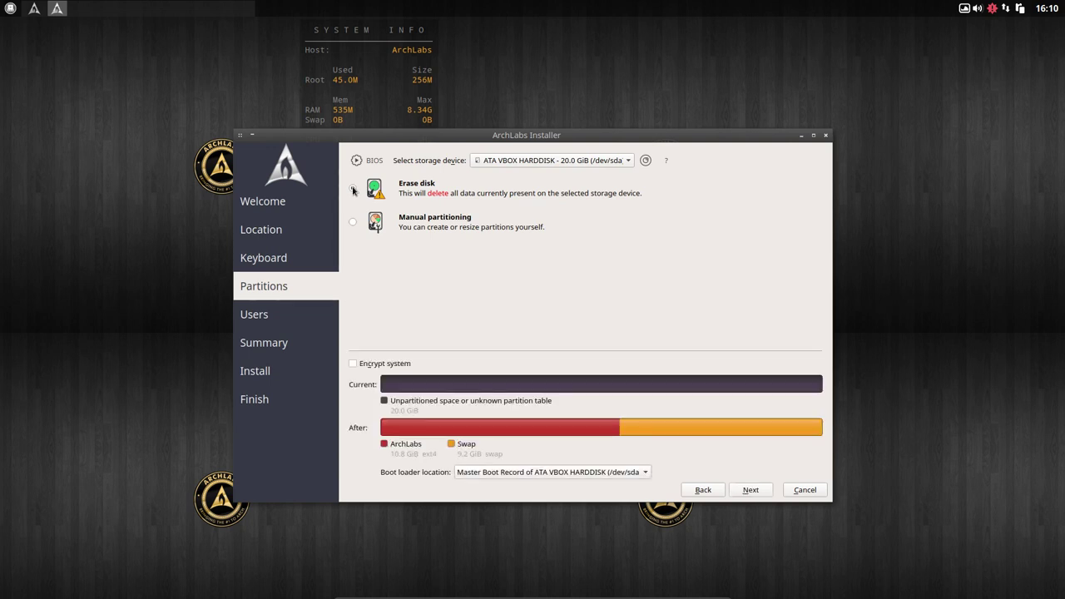
click(399, 364)
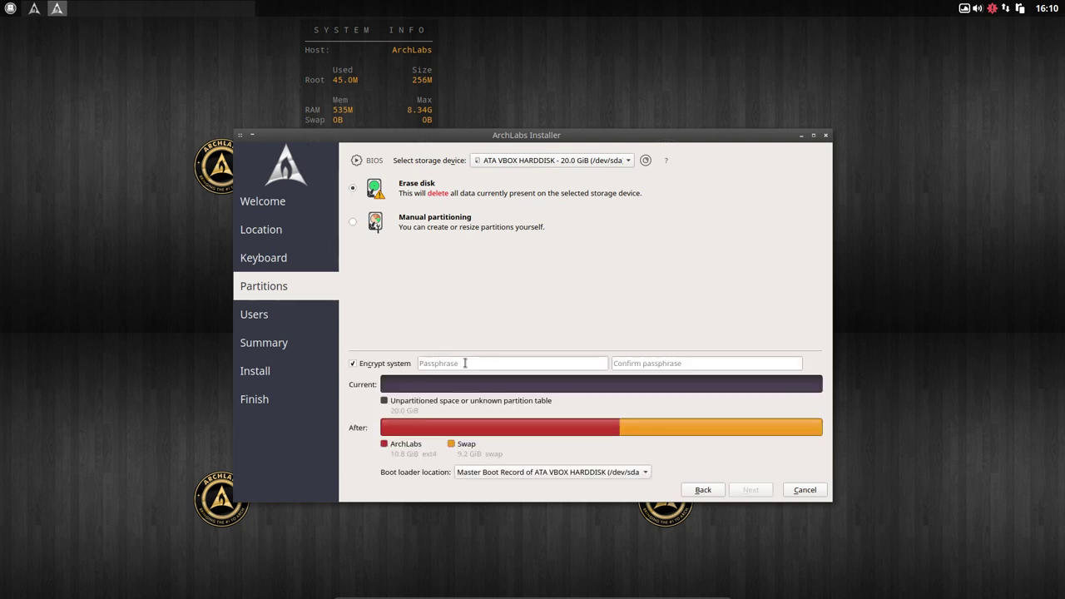
click(377, 363)
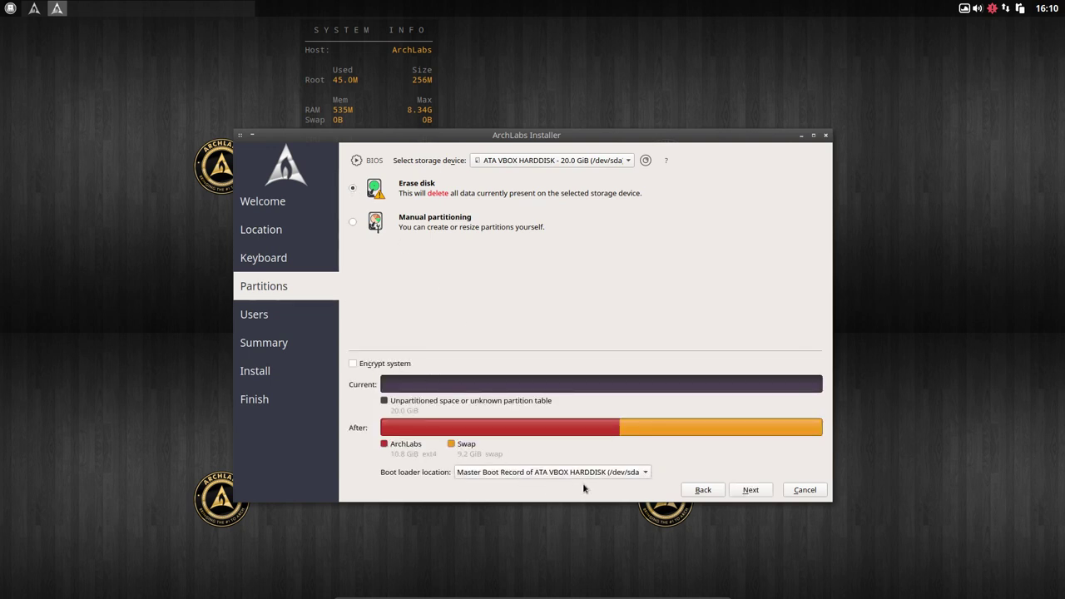
Step: Enter the user's name and login, computer name ArchLabs-R2-D2, and the account password twice
click(751, 493)
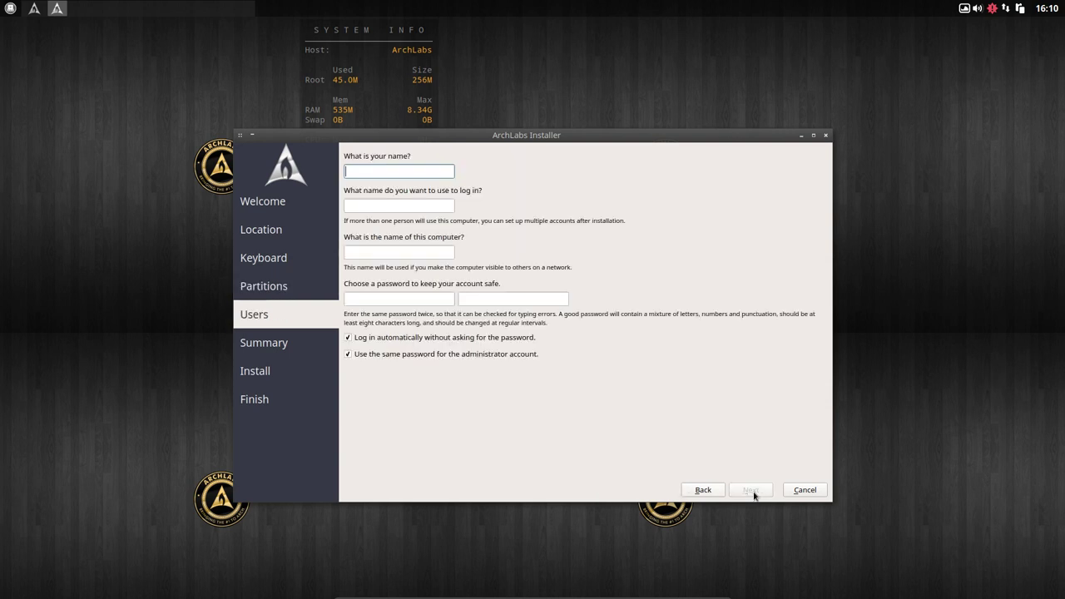
text(erik)
key(Tab)
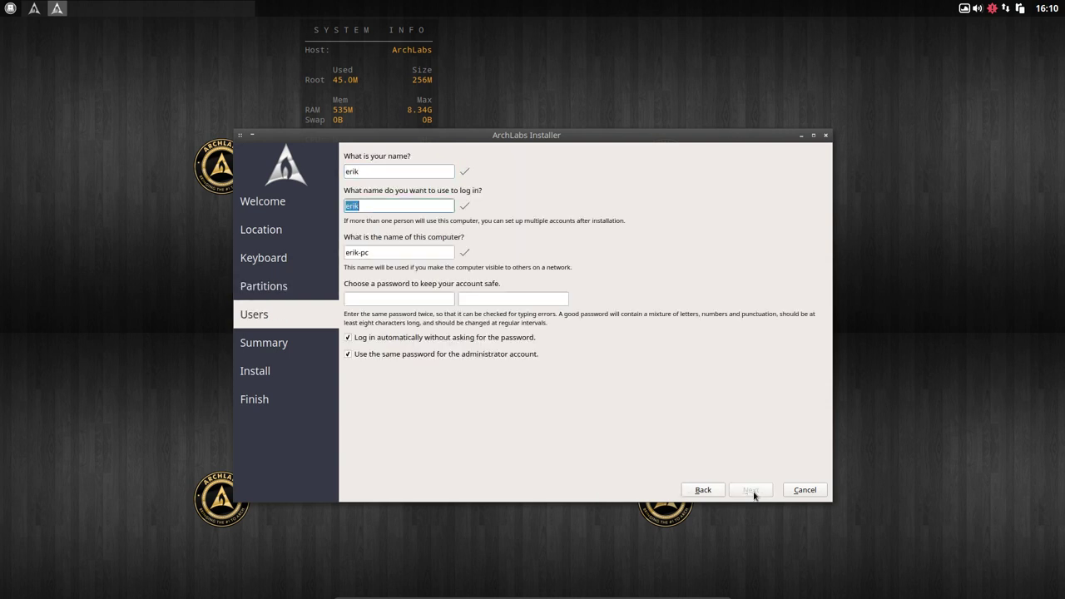
key(Tab)
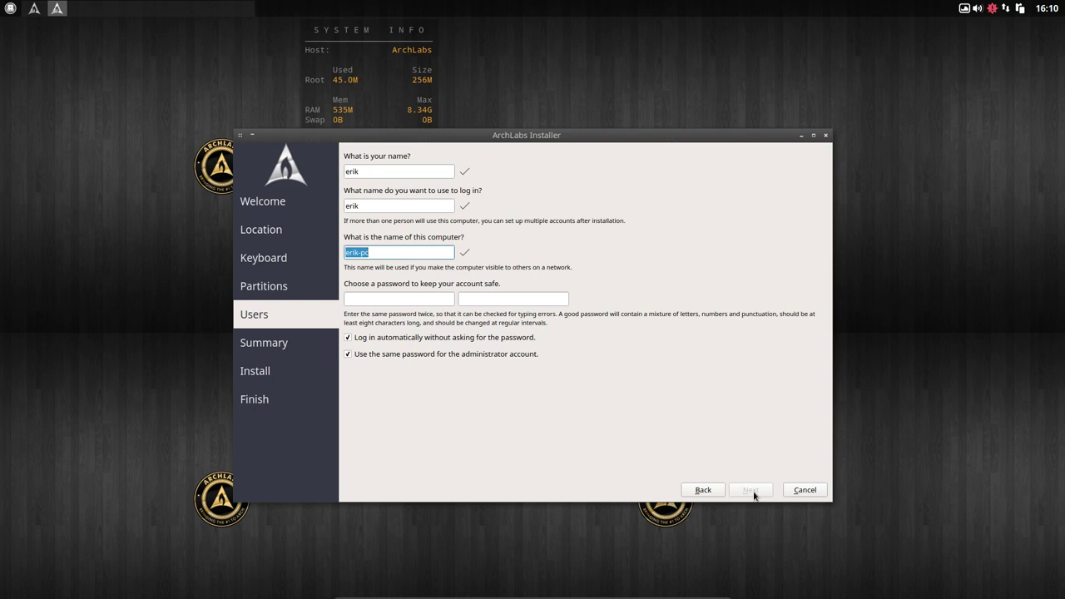
text(ArchLabs-R2-D2)
click(415, 302)
key(Tab)
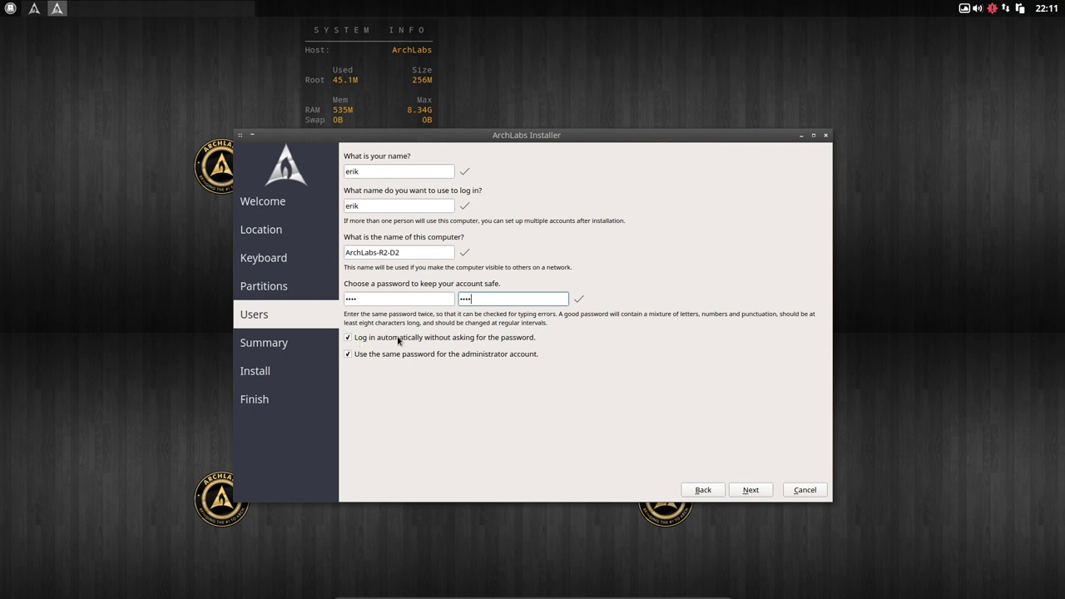
Step: Keep automatic login and the shared administrator password enabled, then confirm the summary to start installing
click(348, 338)
click(348, 354)
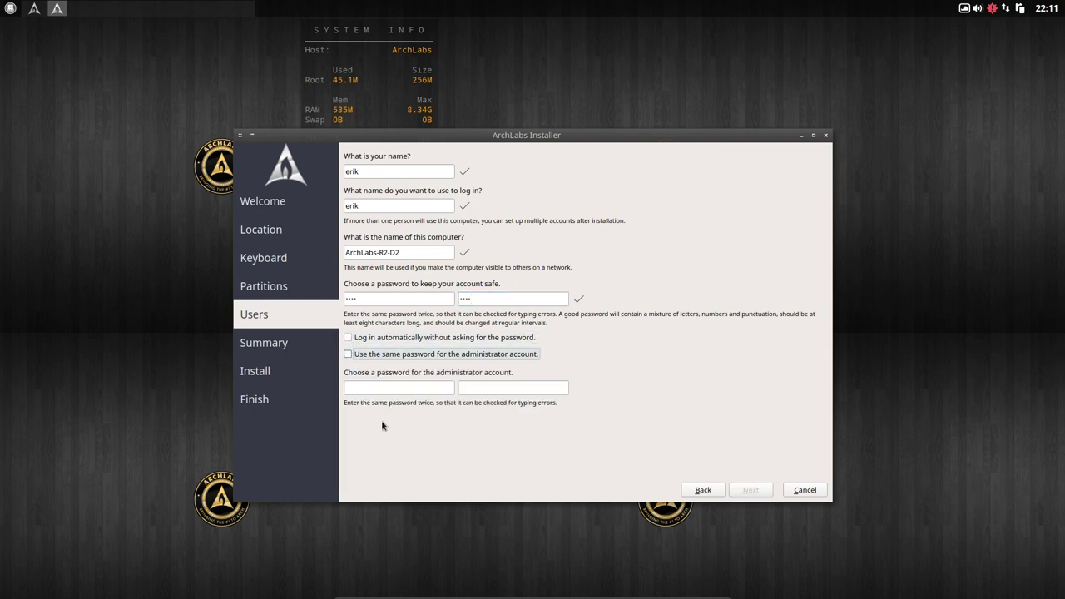
click(348, 338)
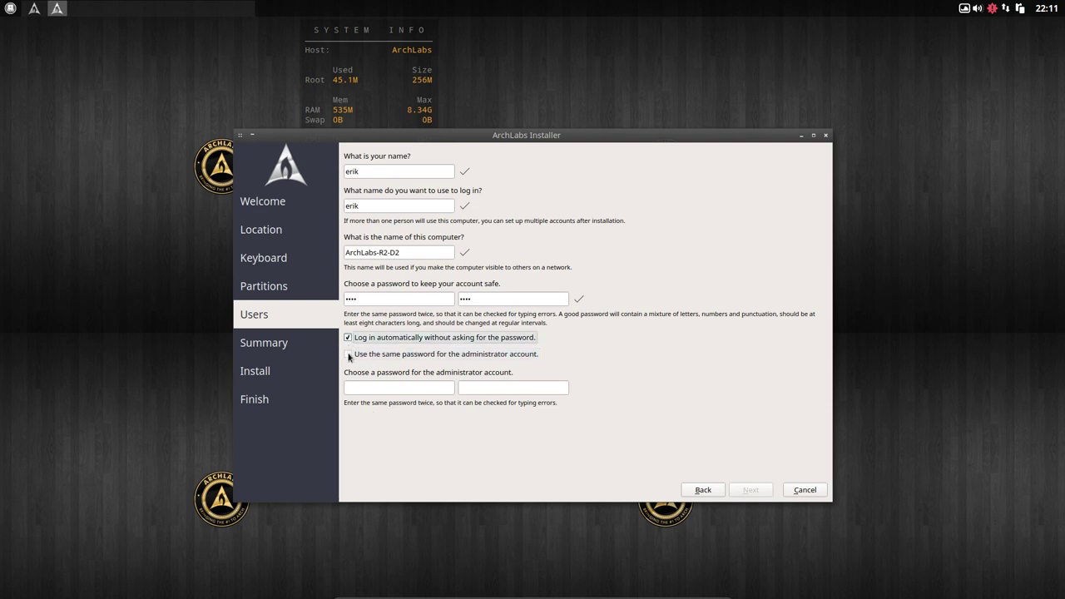
click(348, 354)
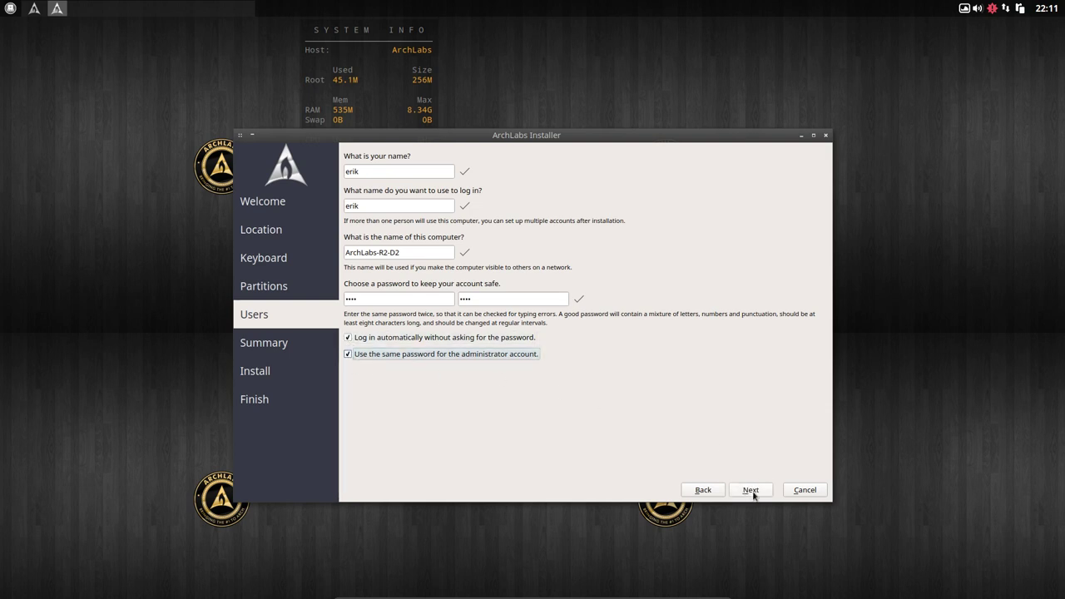
click(753, 494)
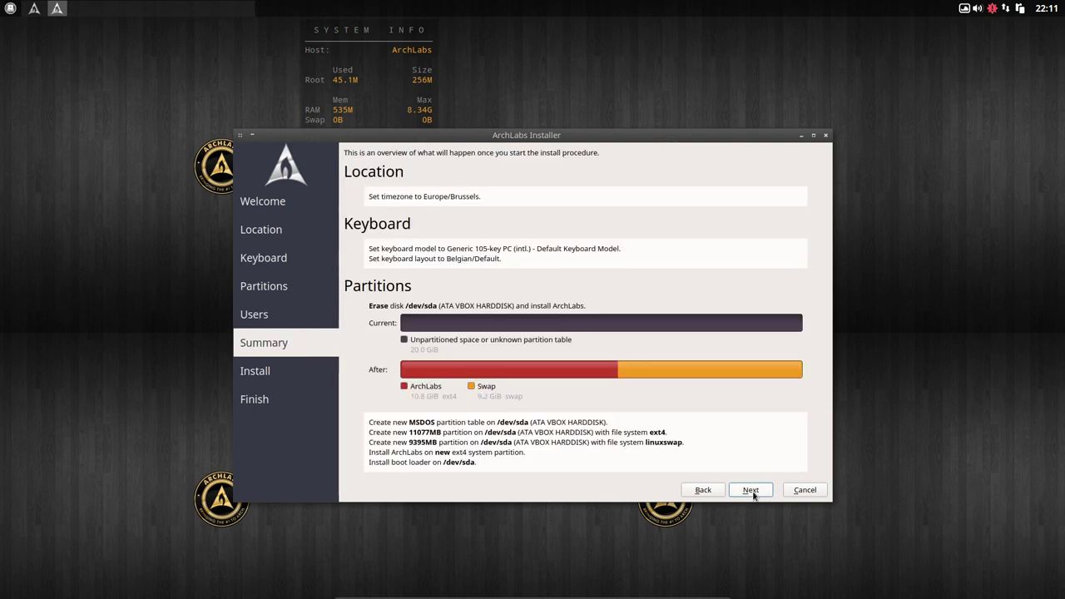
click(751, 490)
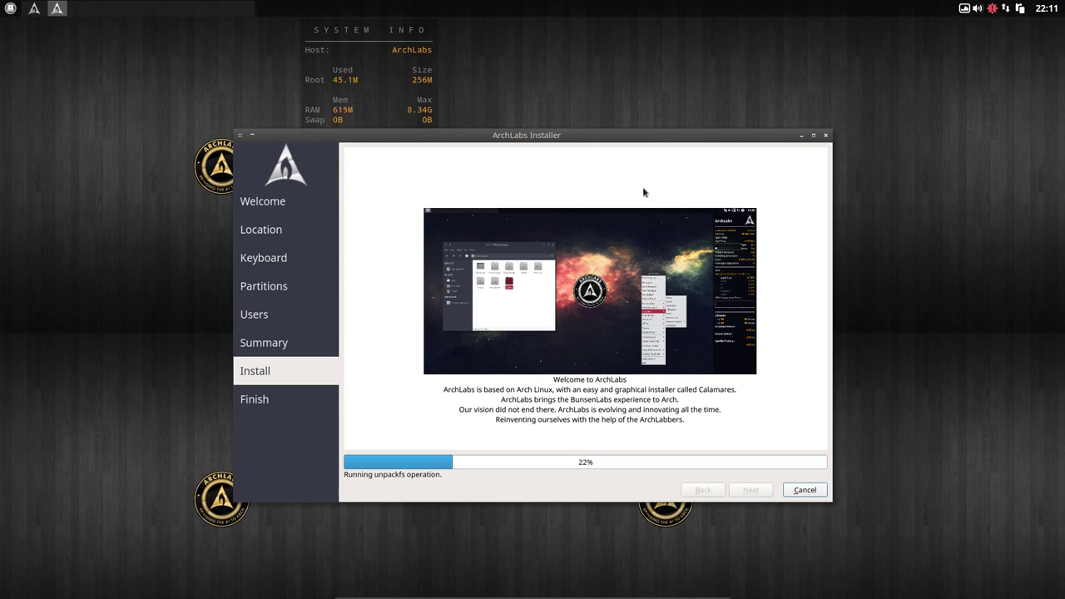
Step: Reposition the installer window and enlarge it
drag(585, 136, 747, 187)
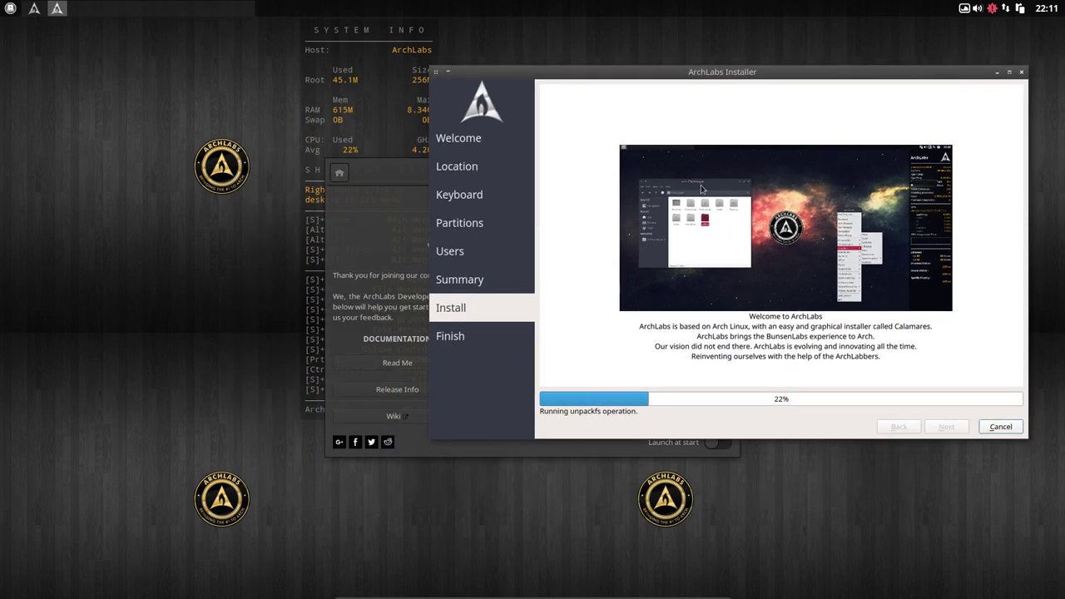
drag(602, 75, 321, 140)
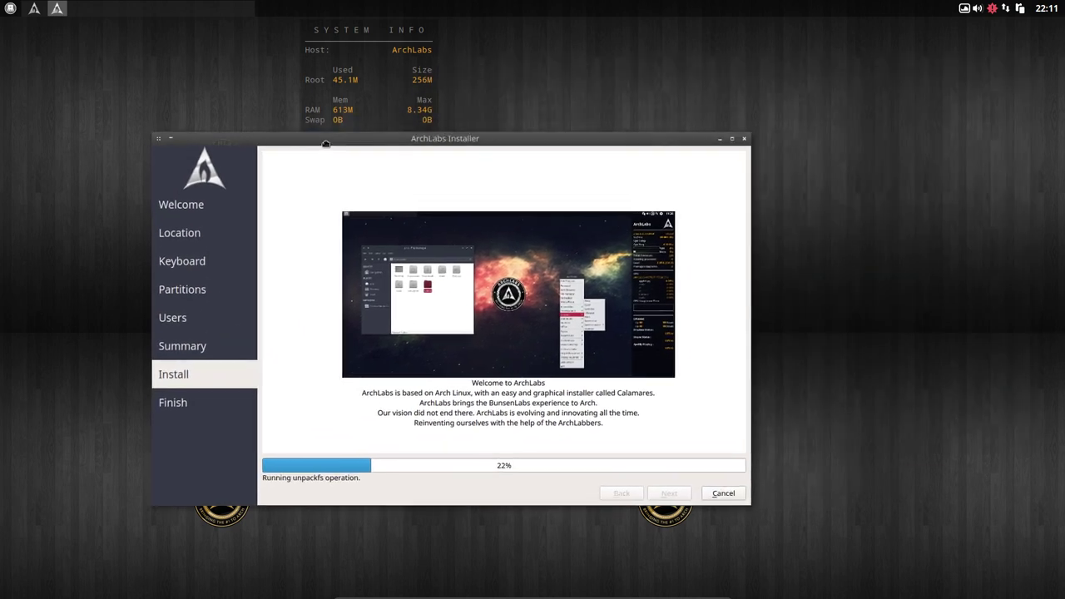
drag(739, 133, 714, 187)
drag(533, 2, 782, 109)
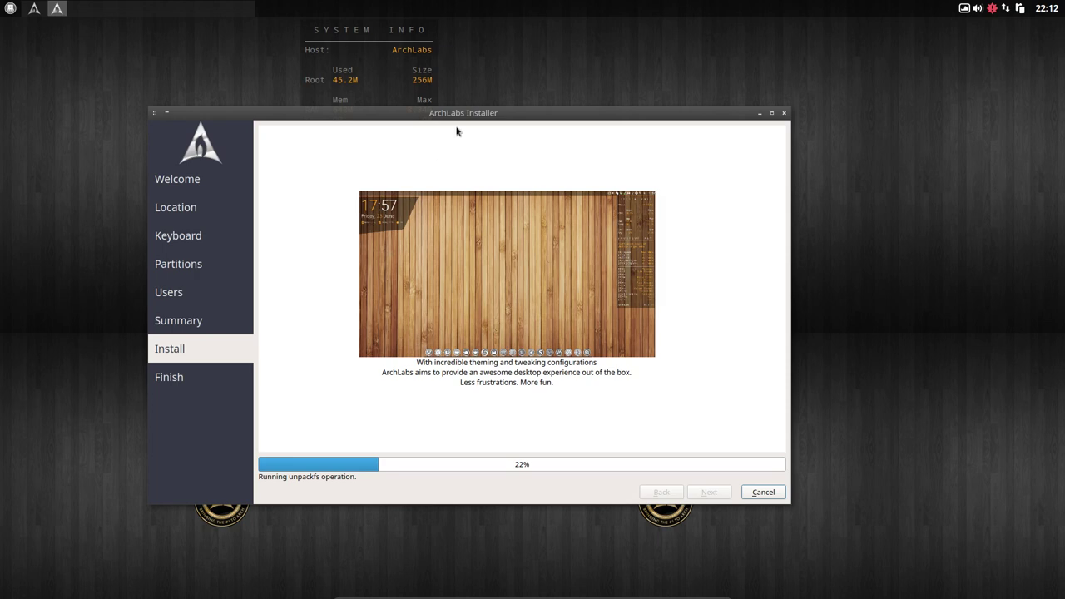
Step: Minimize the installer and place the ArchLabs Hello window at the upper centre
drag(463, 113, 499, 148)
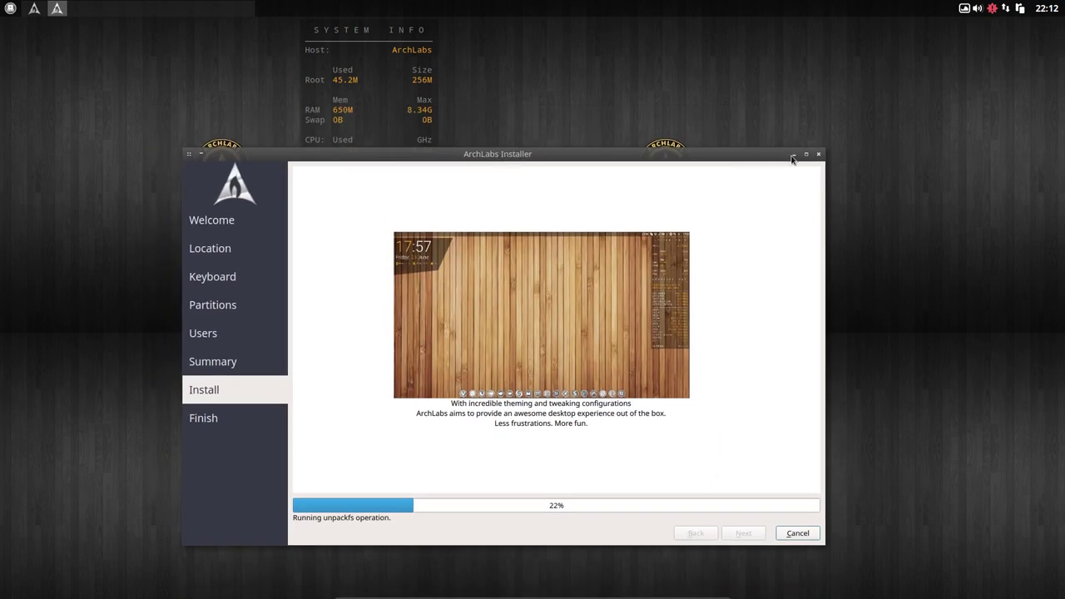
click(793, 155)
drag(542, 175, 677, 76)
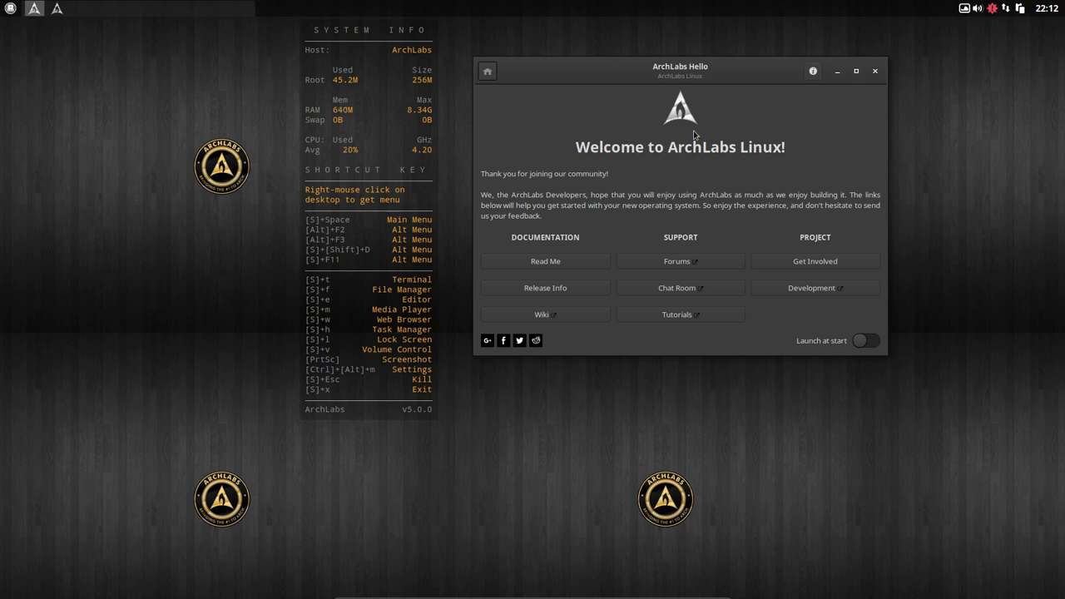
click(813, 70)
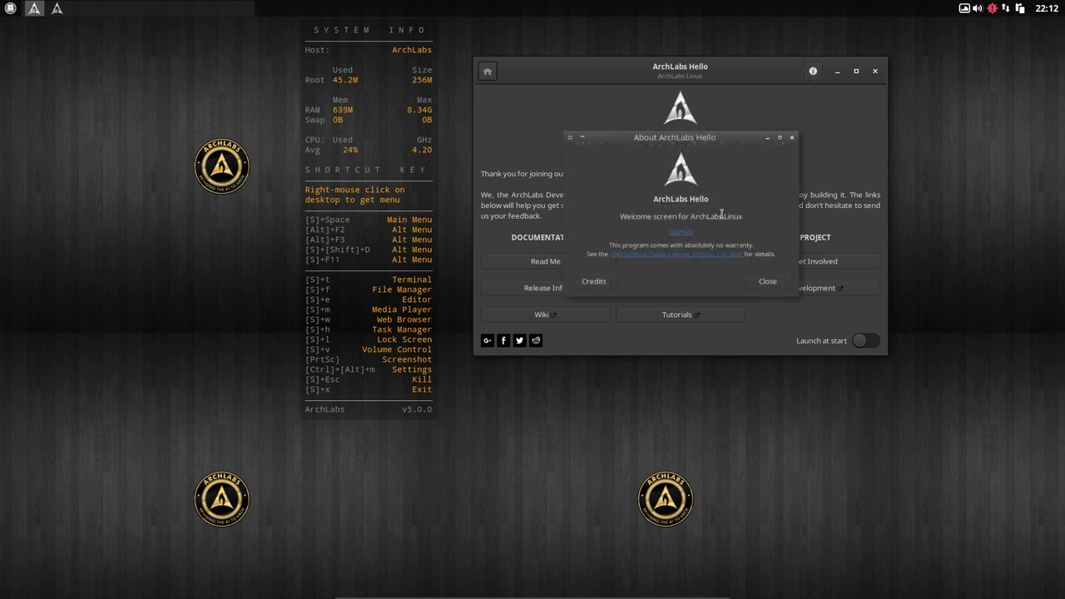
click(594, 282)
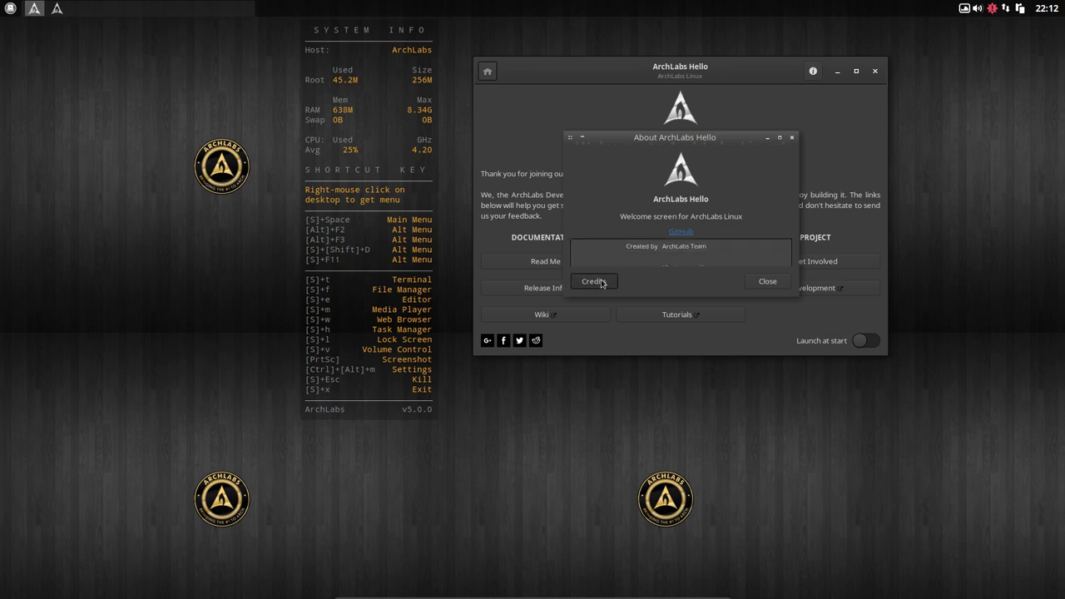
scroll(671, 243, down, 4)
scroll(671, 243, up, 1)
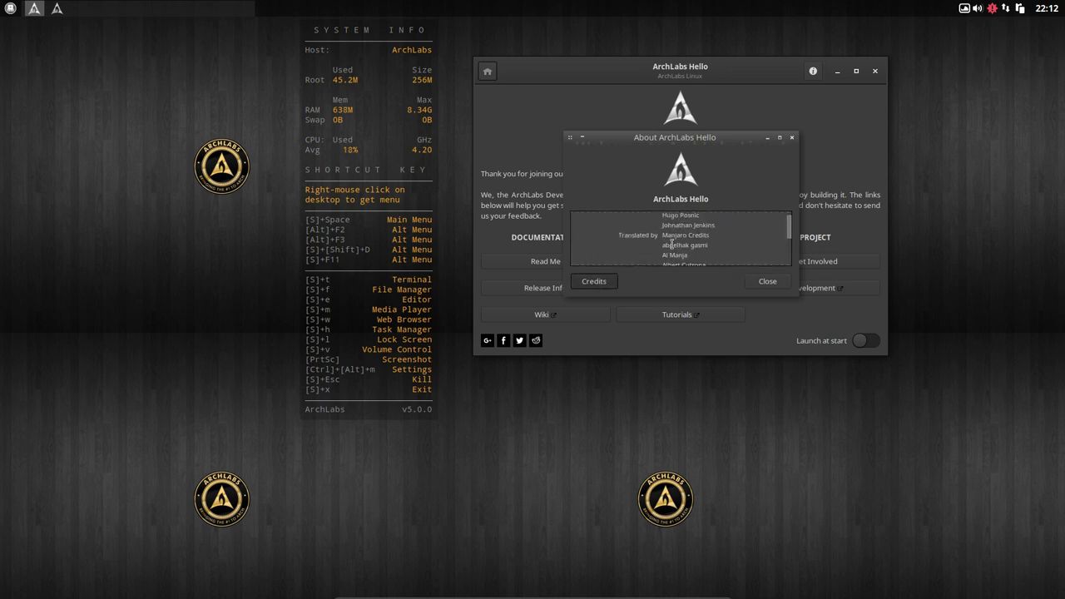
drag(664, 236, 710, 236)
scroll(699, 243, down, 2)
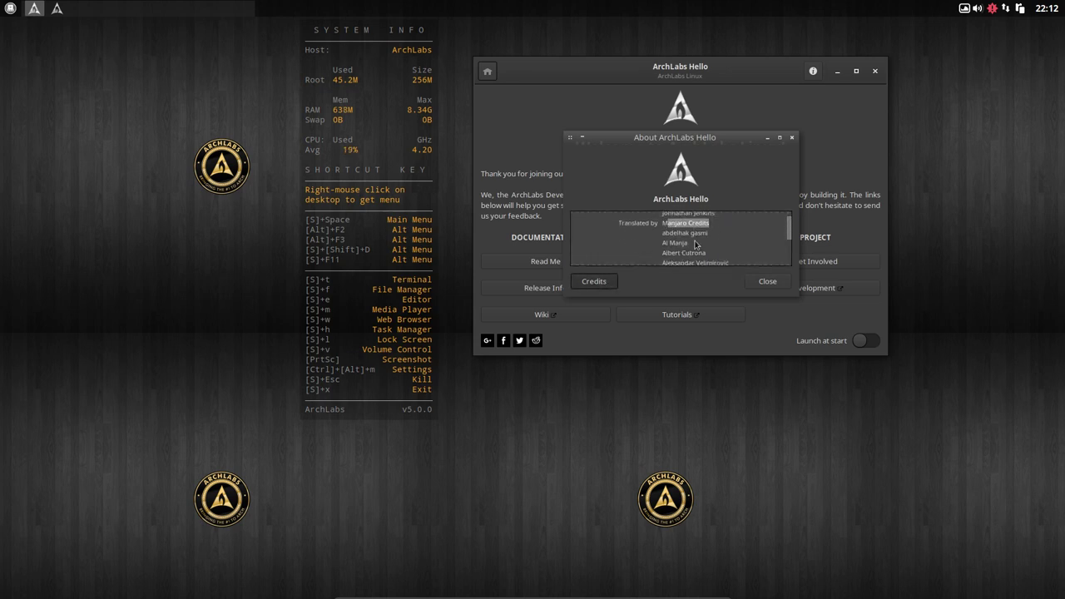
scroll(694, 241, down, 10)
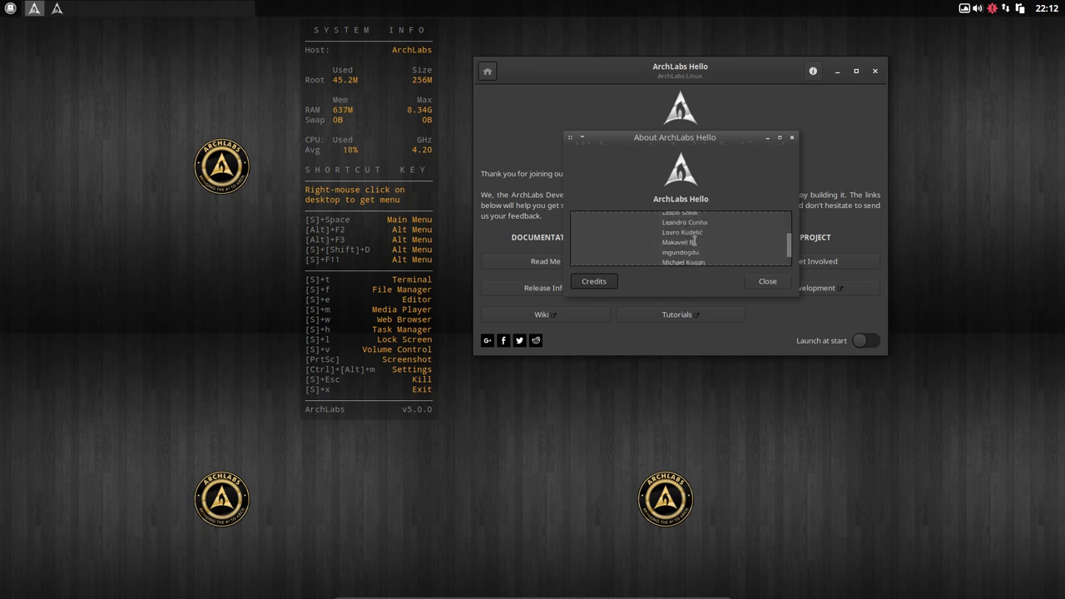
scroll(695, 241, up, 10)
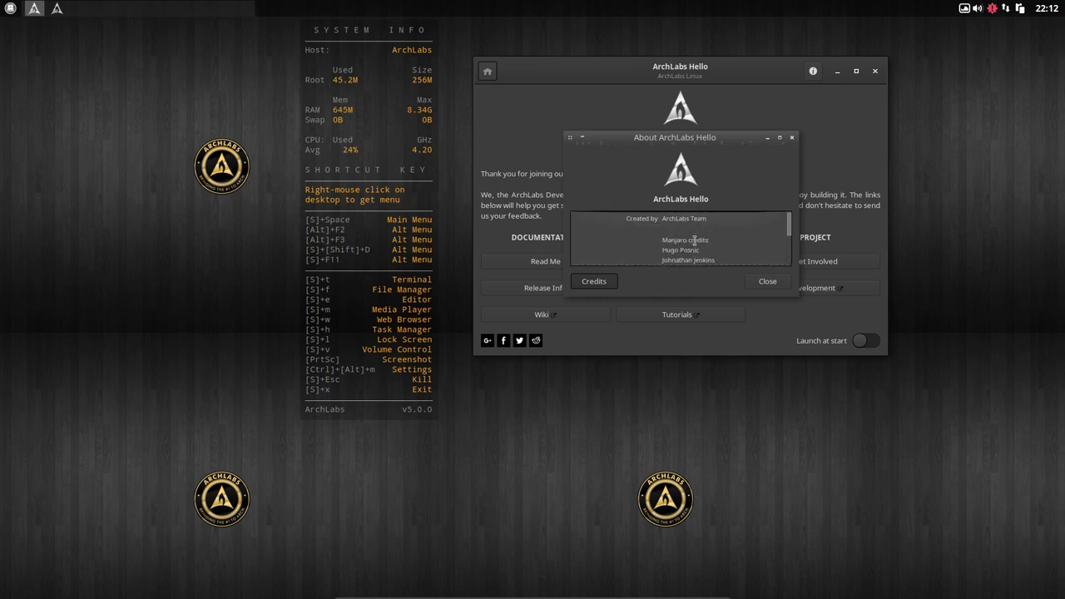
click(767, 282)
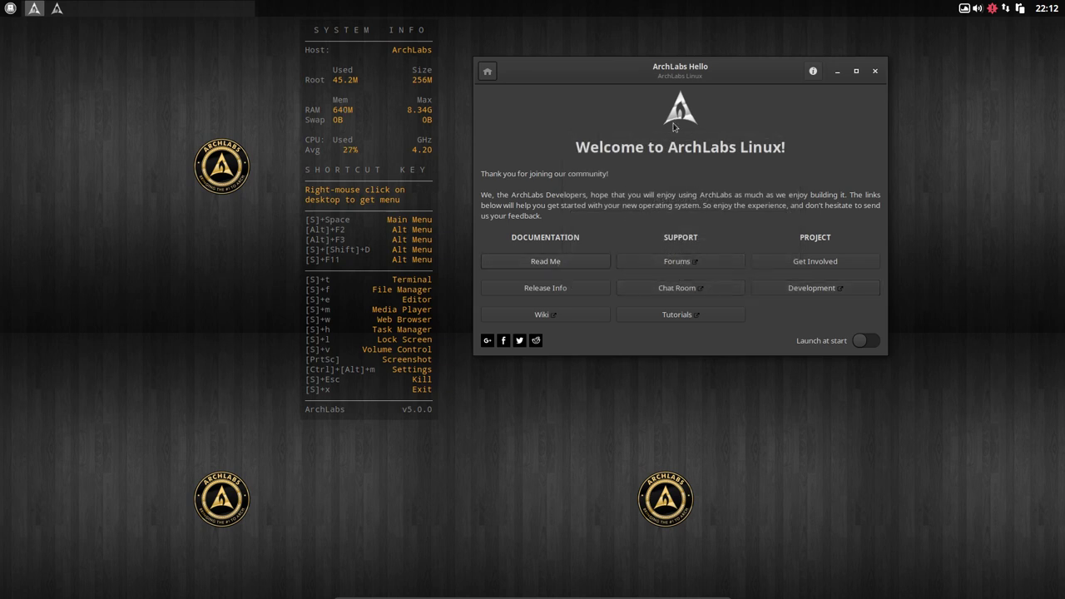
drag(694, 71, 721, 88)
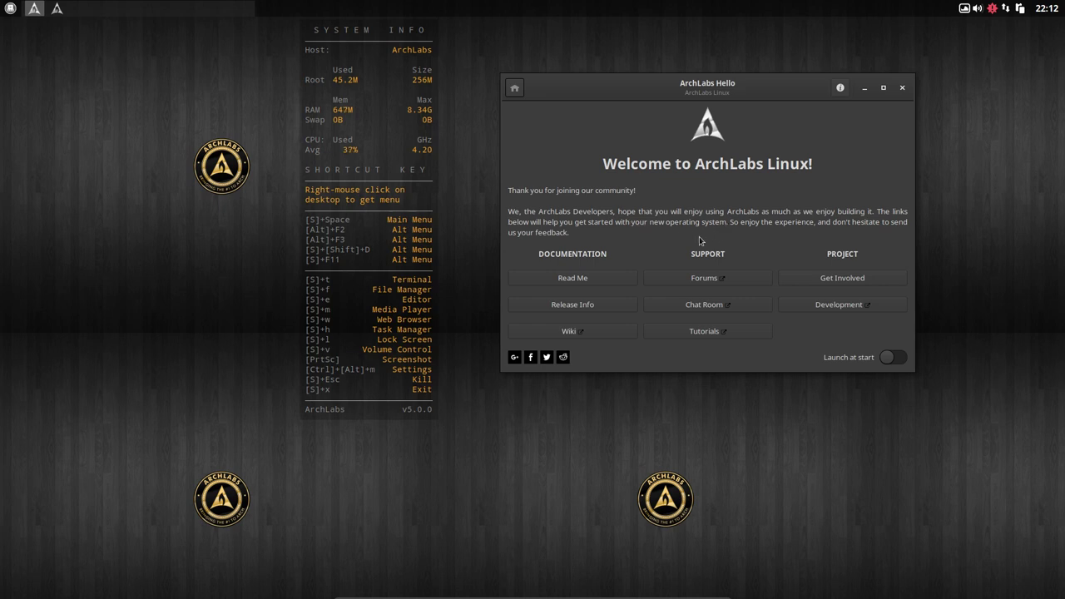
Step: Browse the Read Me help page, return to the welcome page, then close ArchLabs Hello
click(593, 279)
scroll(710, 232, down, 5)
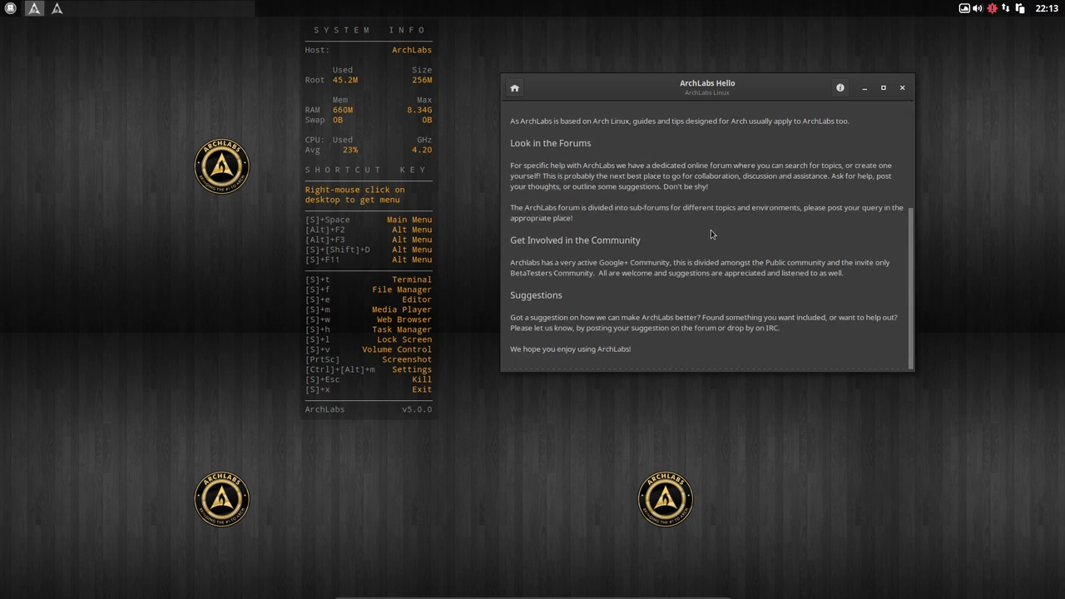
scroll(711, 234, up, 4)
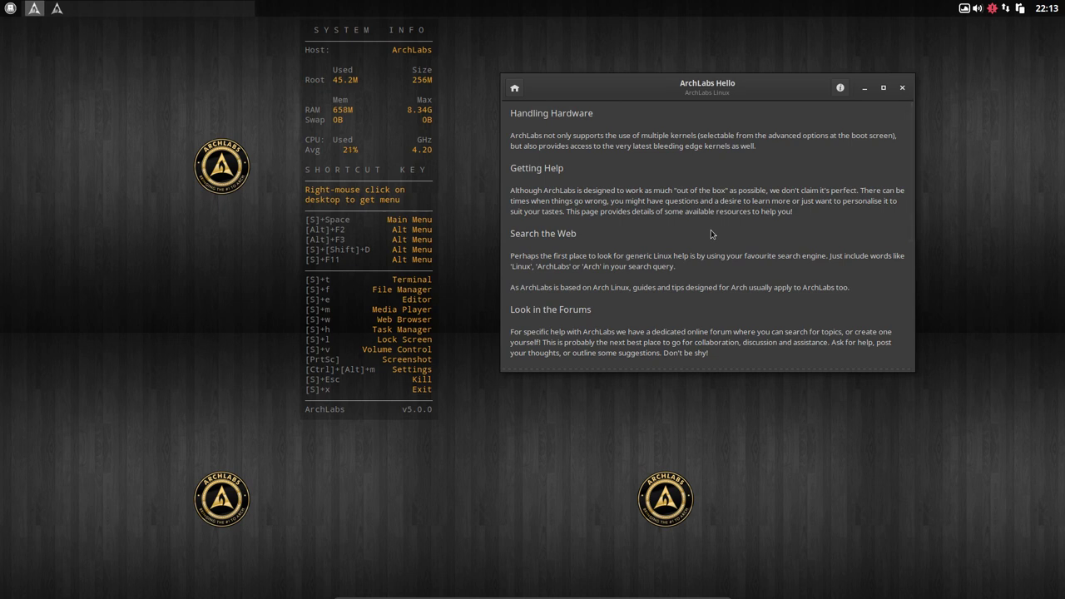
scroll(710, 230, down, 4)
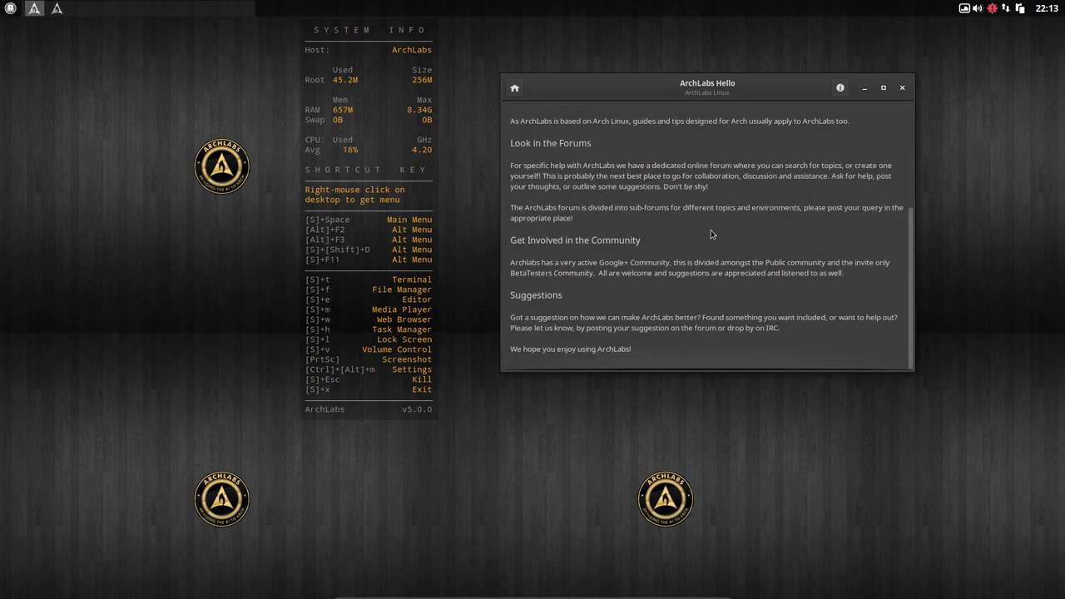
click(515, 88)
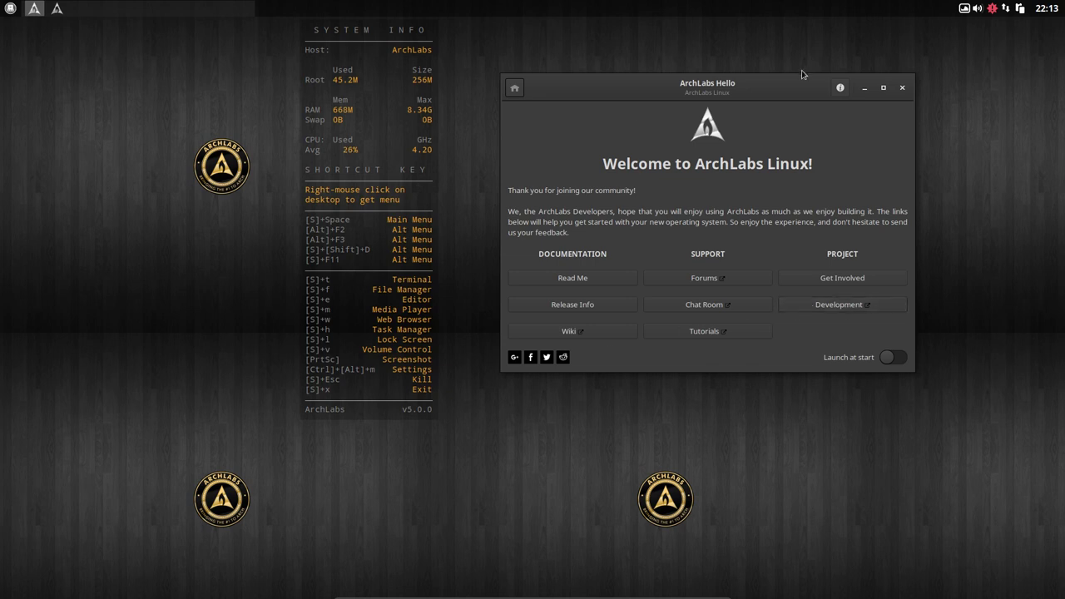
click(903, 89)
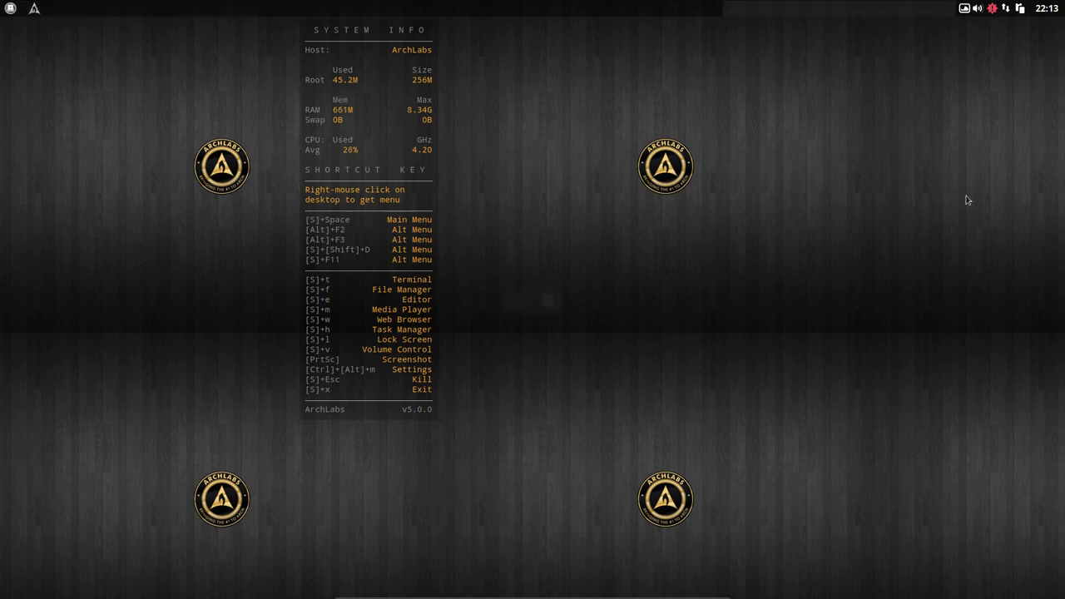
Step: Switch workspace and browse the desktop's right-click application menu and its submenus
scroll(920, 303, up, 1)
scroll(240, 181, up, 1)
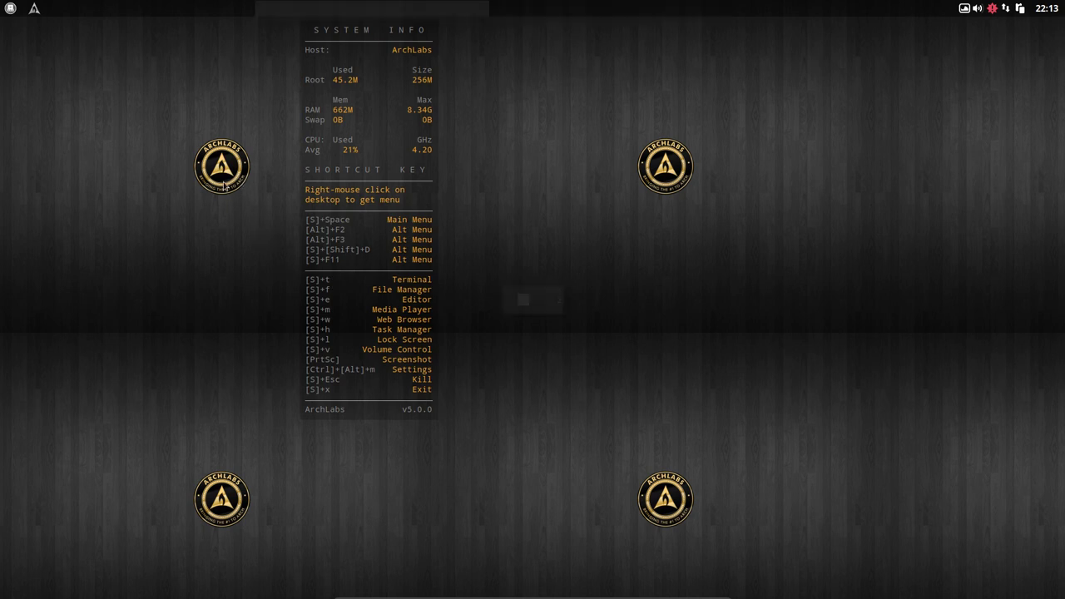
right_click(245, 278)
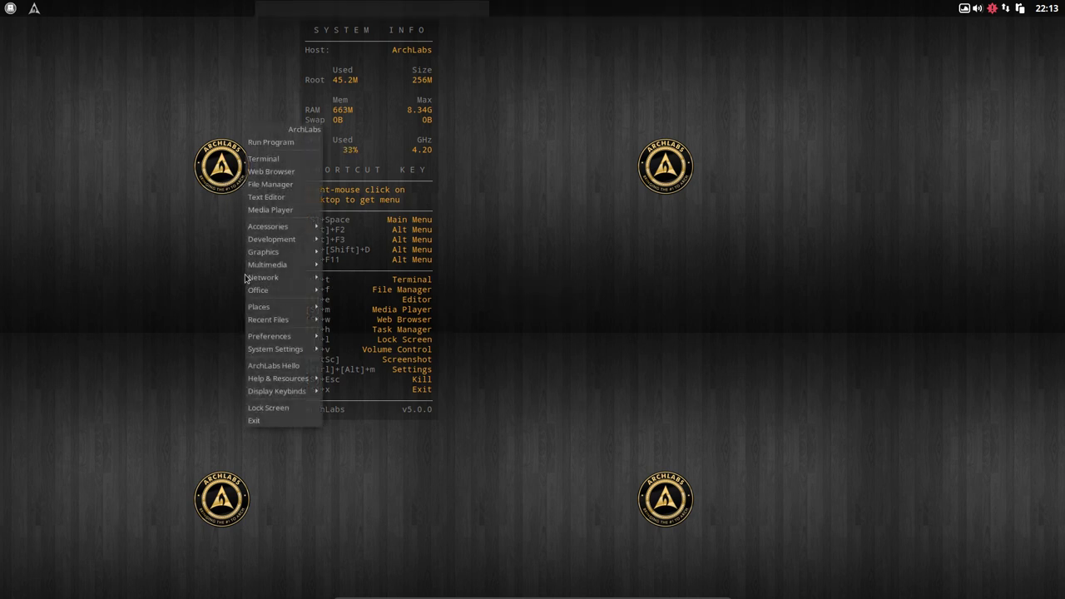
click(890, 73)
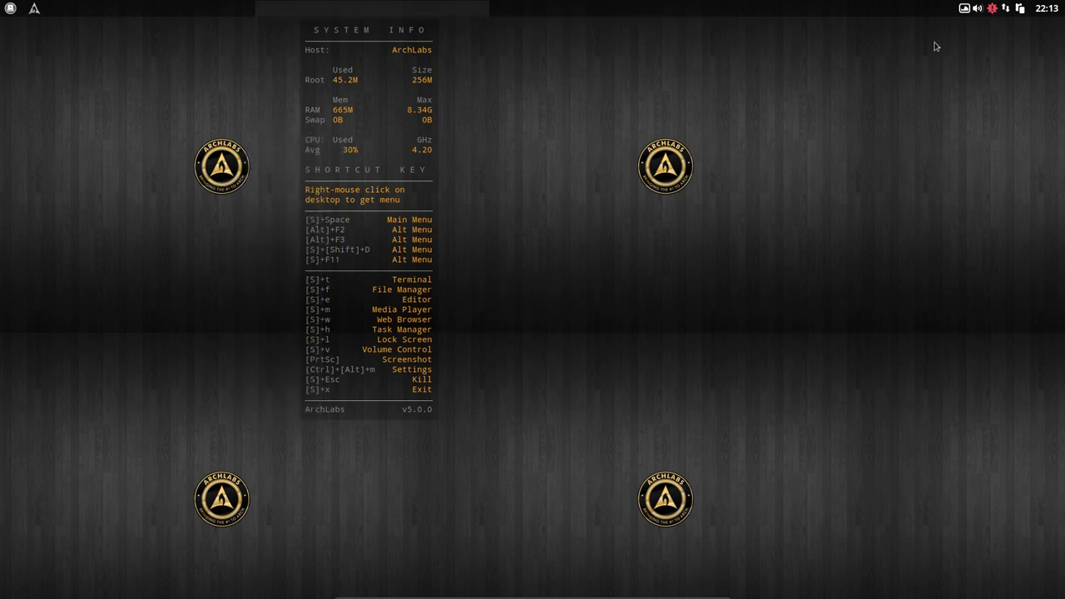
right_click(227, 167)
mouse_move(237, 174)
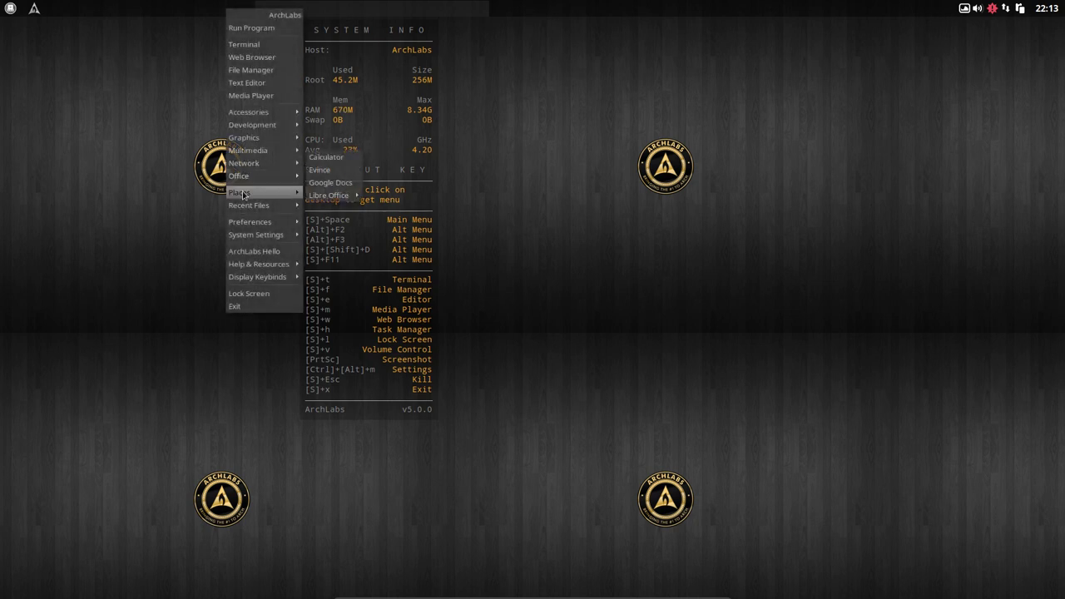
mouse_move(265, 225)
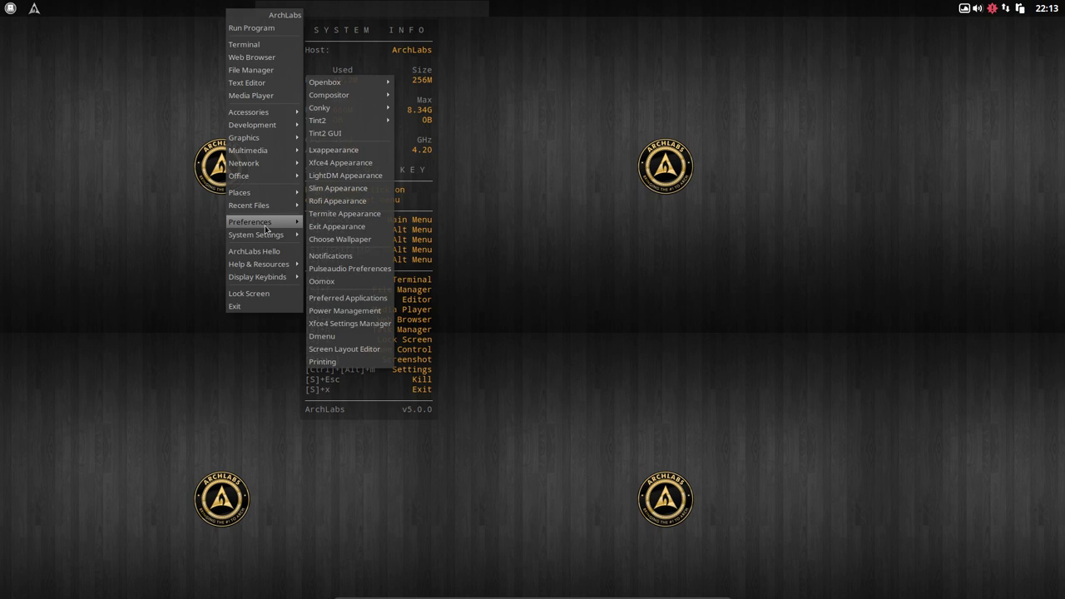
click(524, 233)
right_click(495, 273)
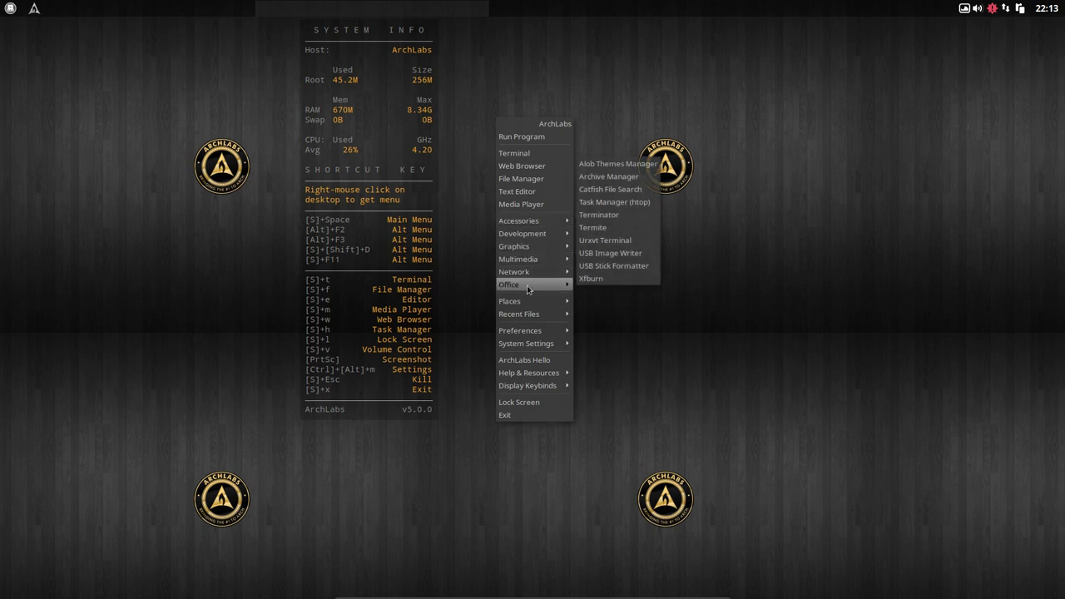
mouse_move(533, 316)
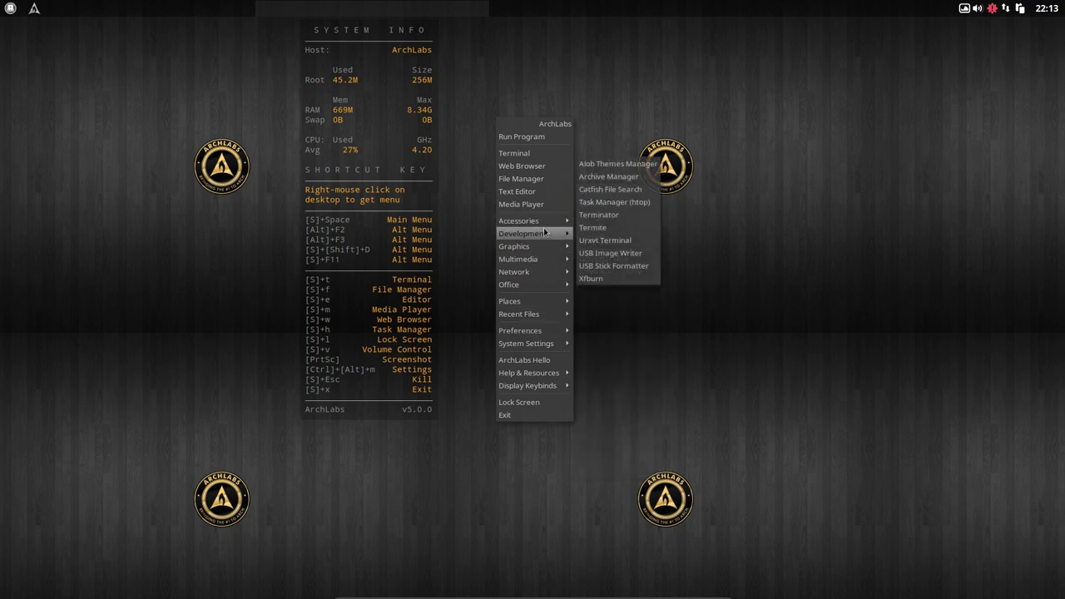
mouse_move(545, 239)
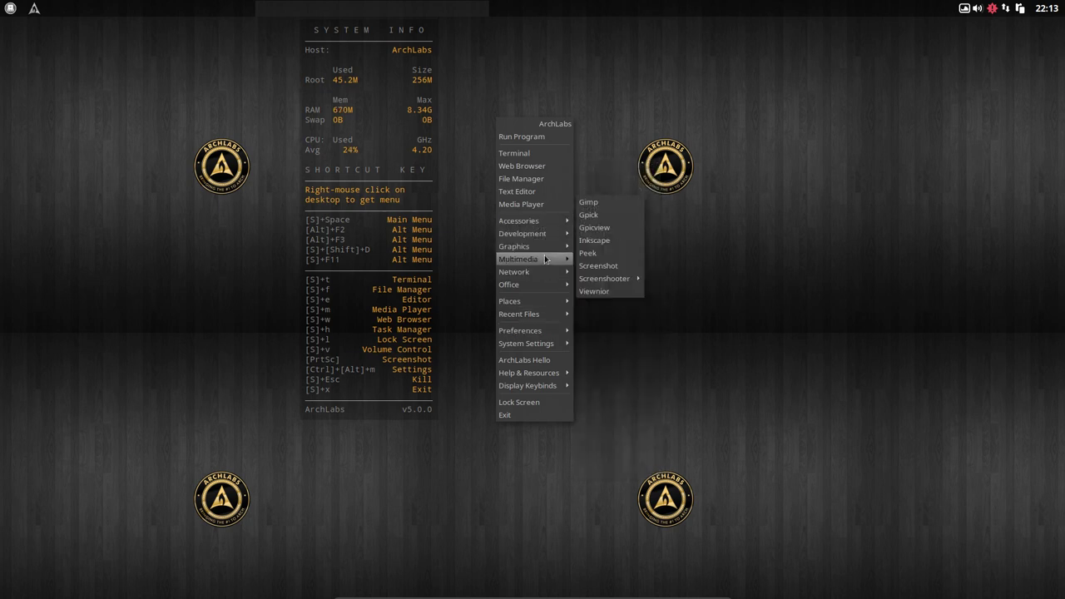
mouse_move(545, 271)
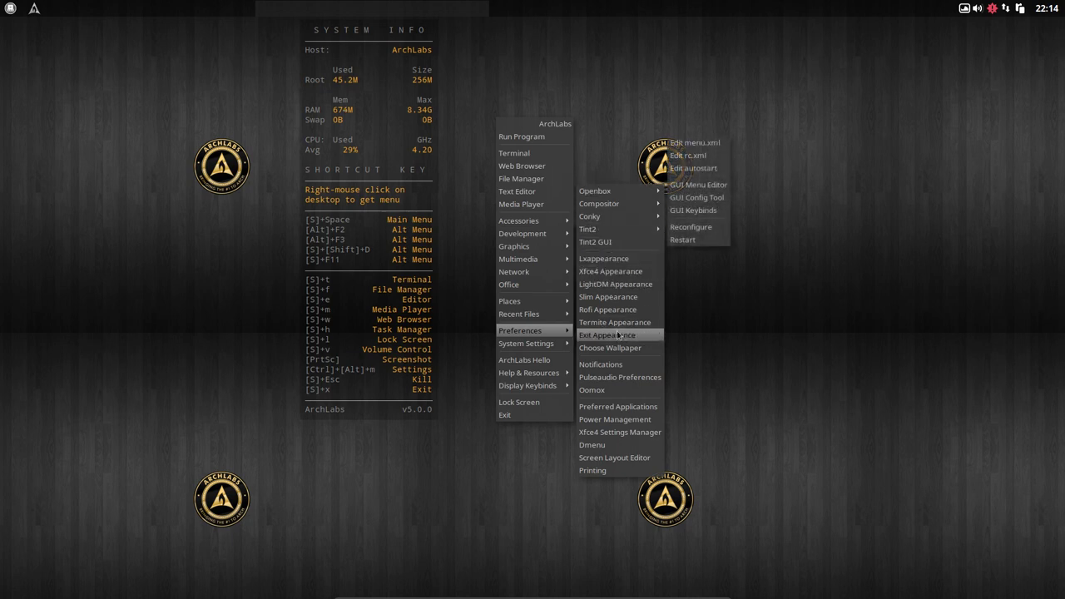
Step: Launch and close ArchLabs Hello, then restore the installer showing its 'All done.' page
click(529, 361)
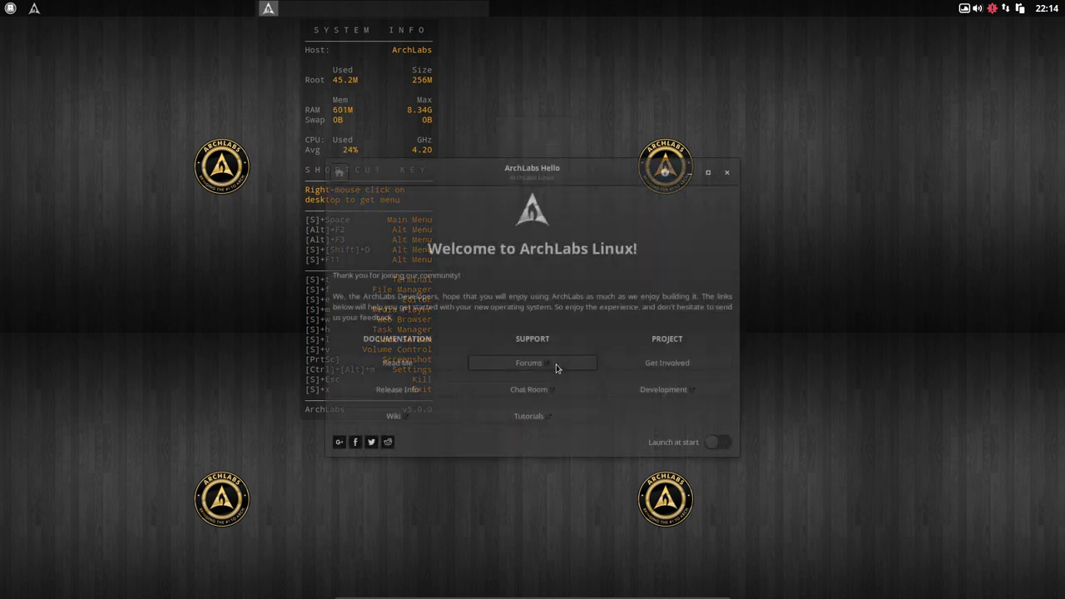
click(729, 174)
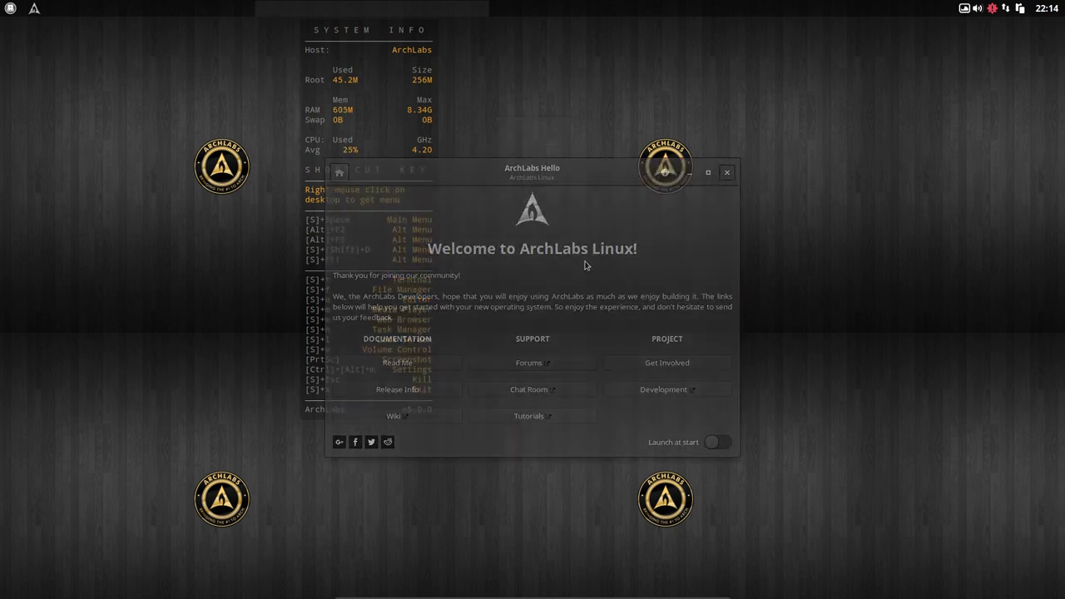
right_click(492, 166)
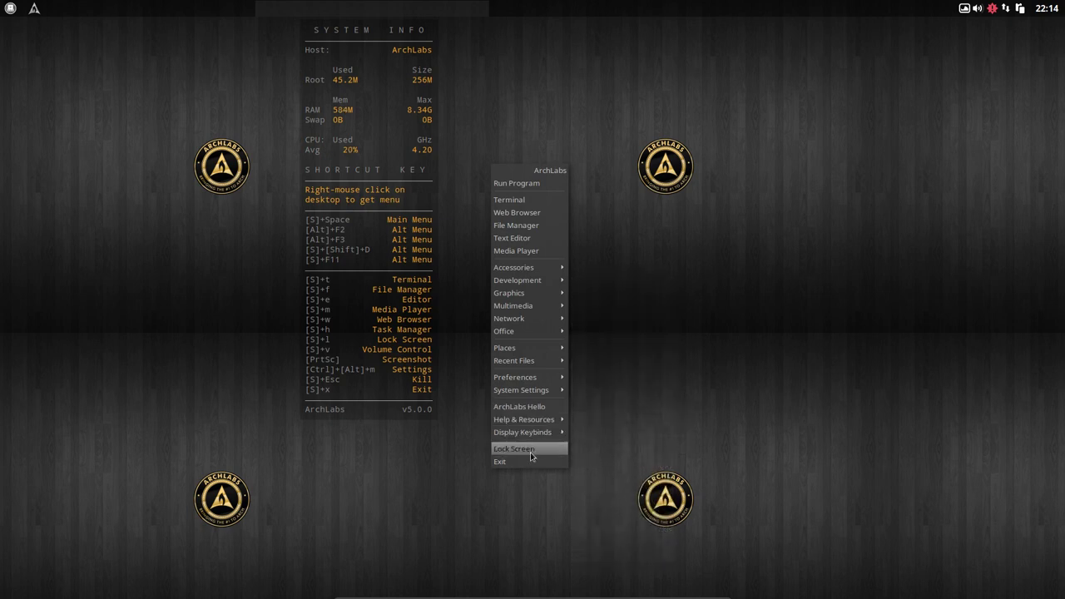
click(625, 361)
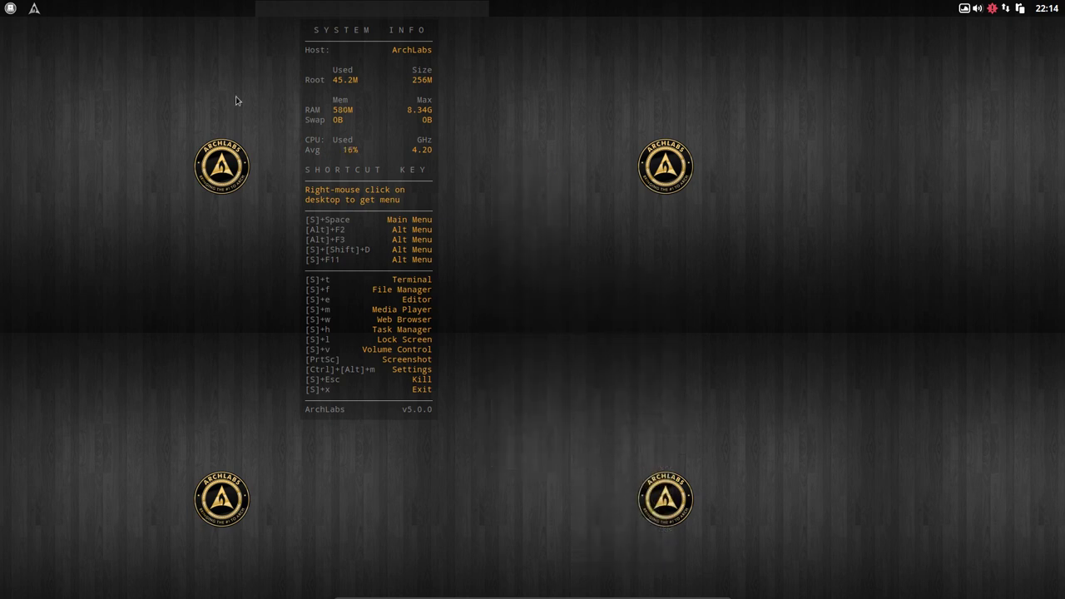
click(33, 8)
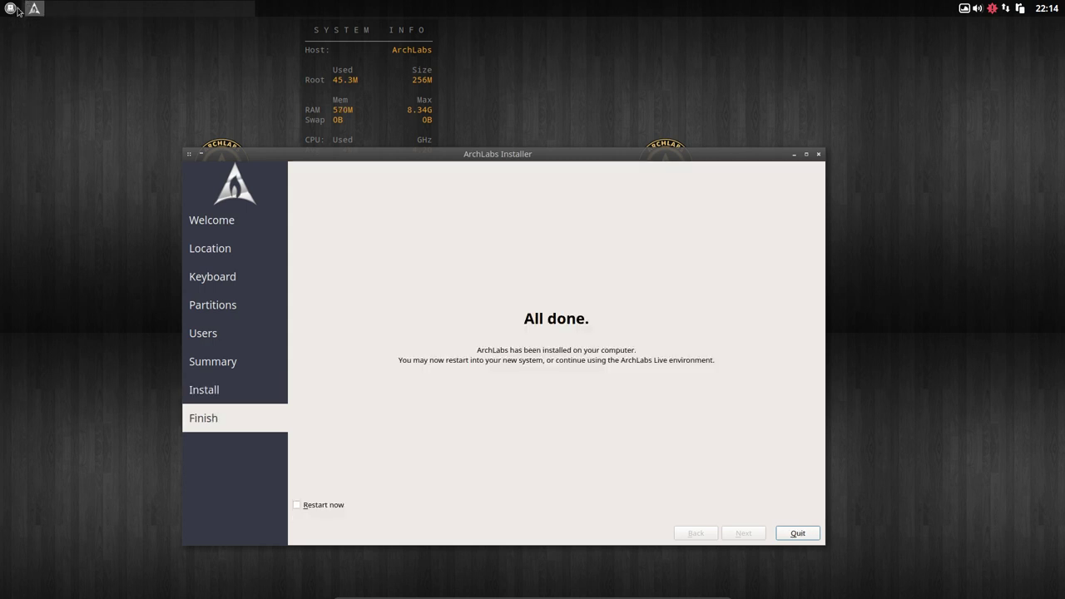
Step: Tick 'Restart now' on the Finish page and quit the installer to reboot the VM
click(316, 505)
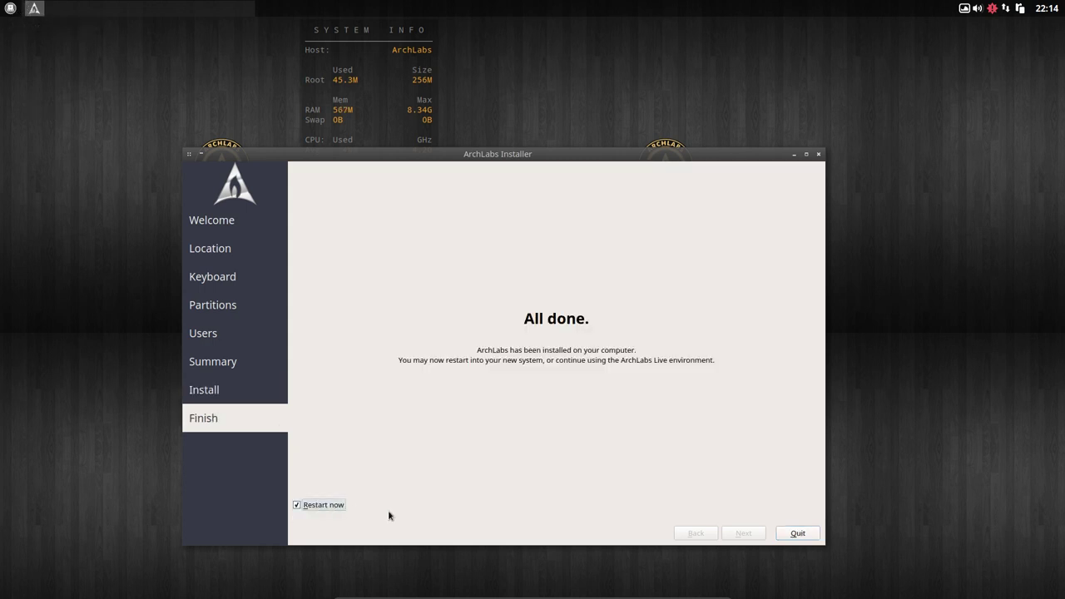
click(796, 533)
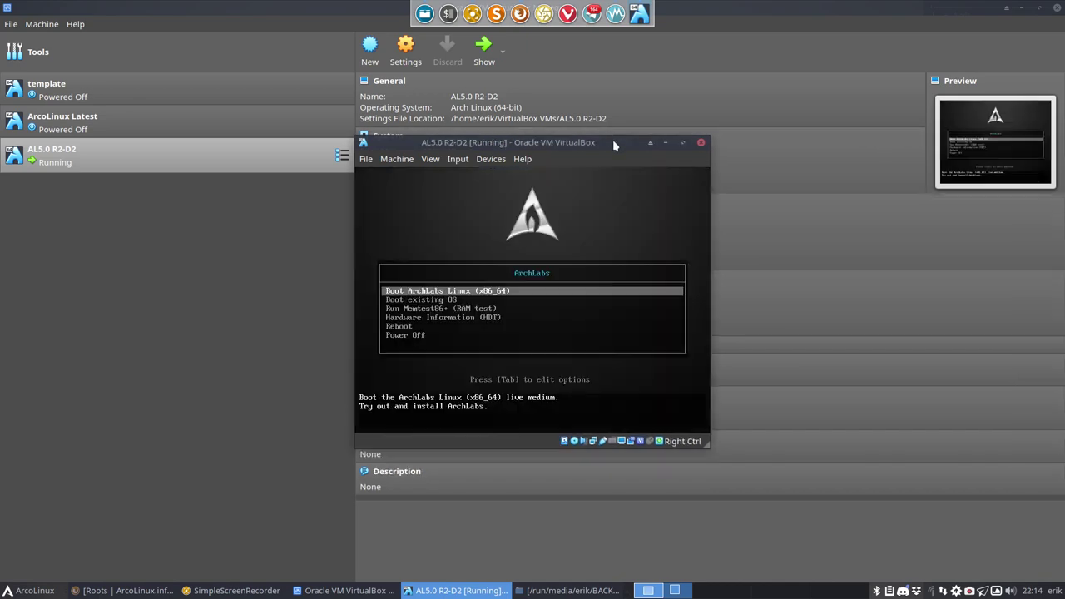
Step: Power off the VM by choosing Power Off in the ArchLabs boot menu
key(Down)
key(Down)
key(Down)
key(Down)
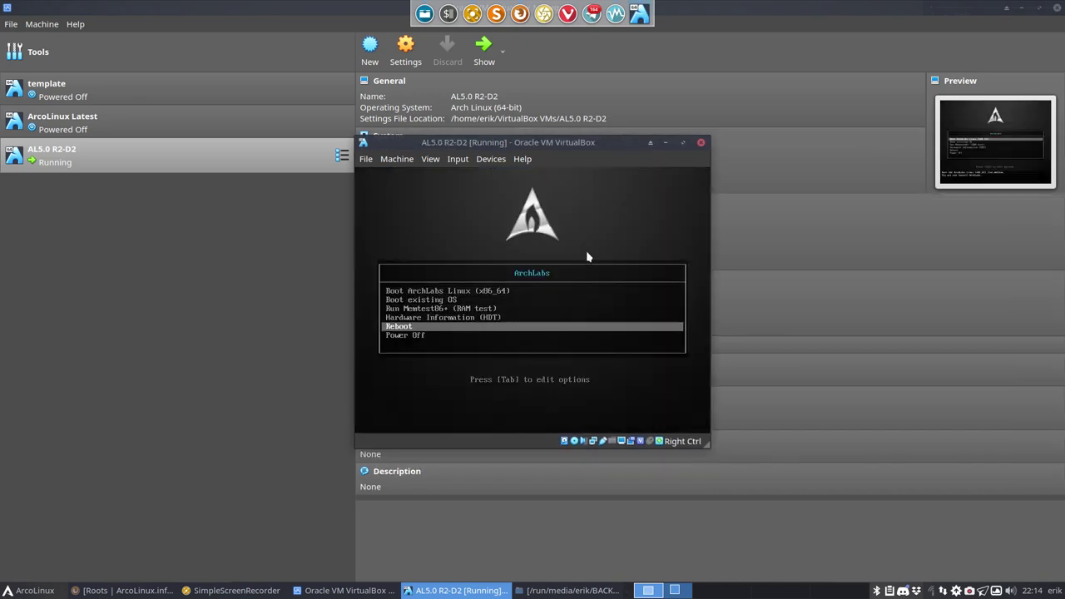
key(Down)
key(Return)
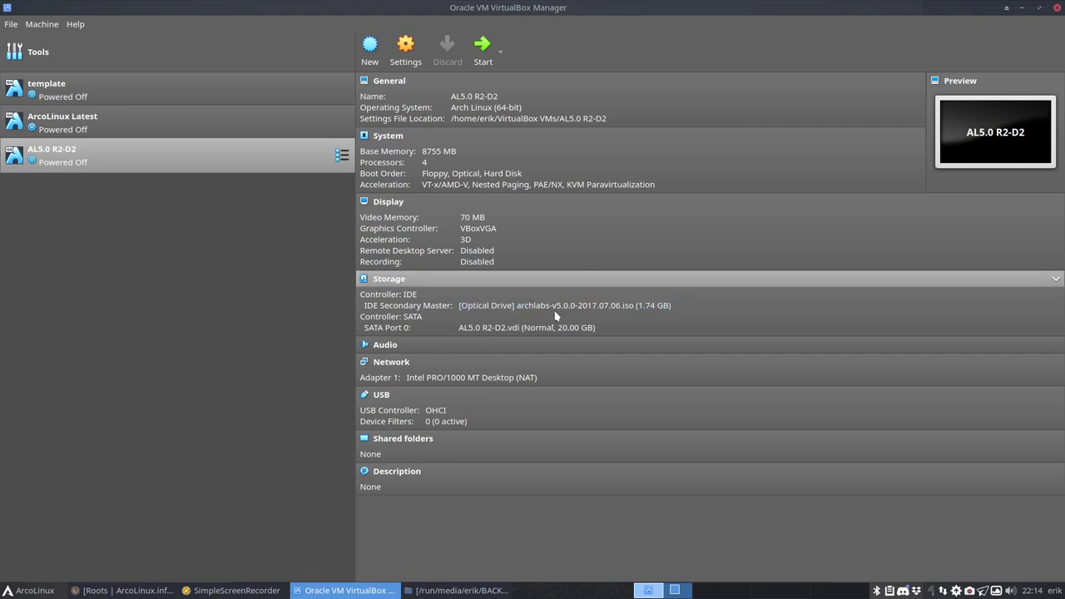
Step: Eject the ArchLabs ISO from the optical drive and start AL5.0 R2-D2 again
click(555, 308)
click(597, 358)
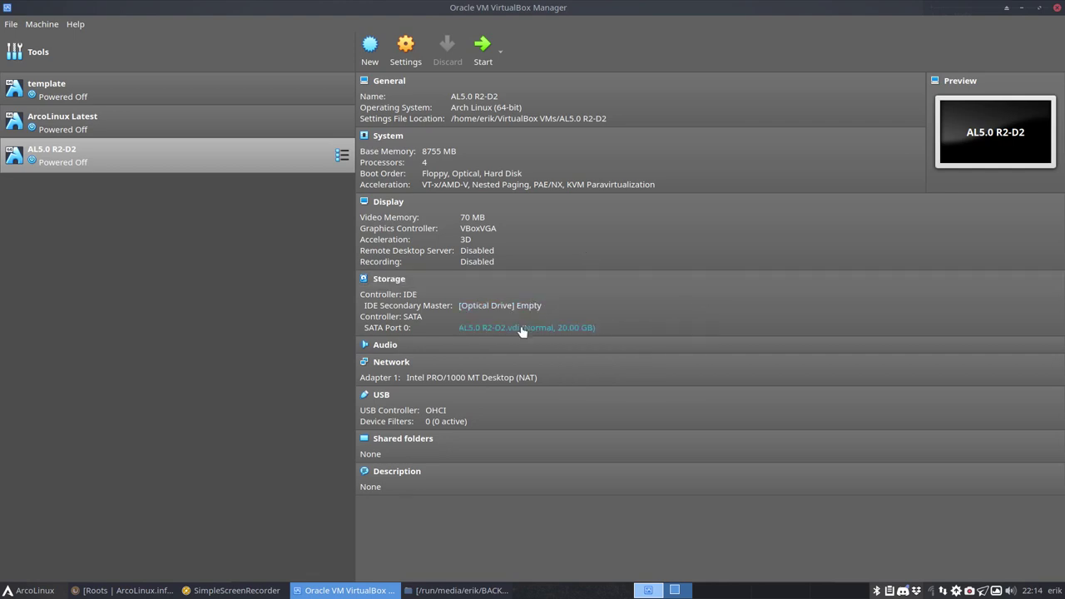
double_click(153, 150)
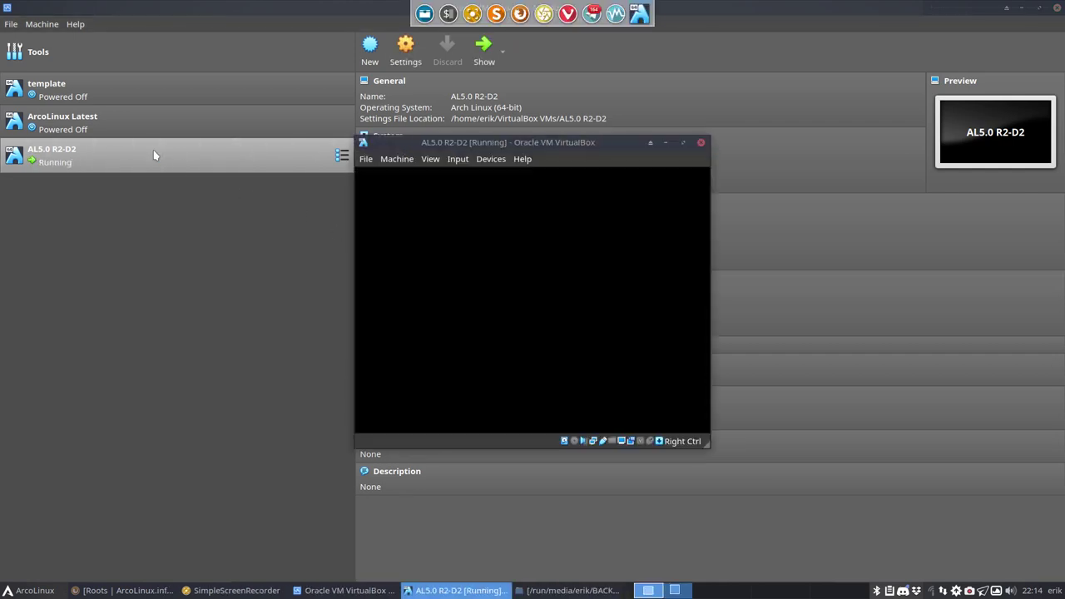
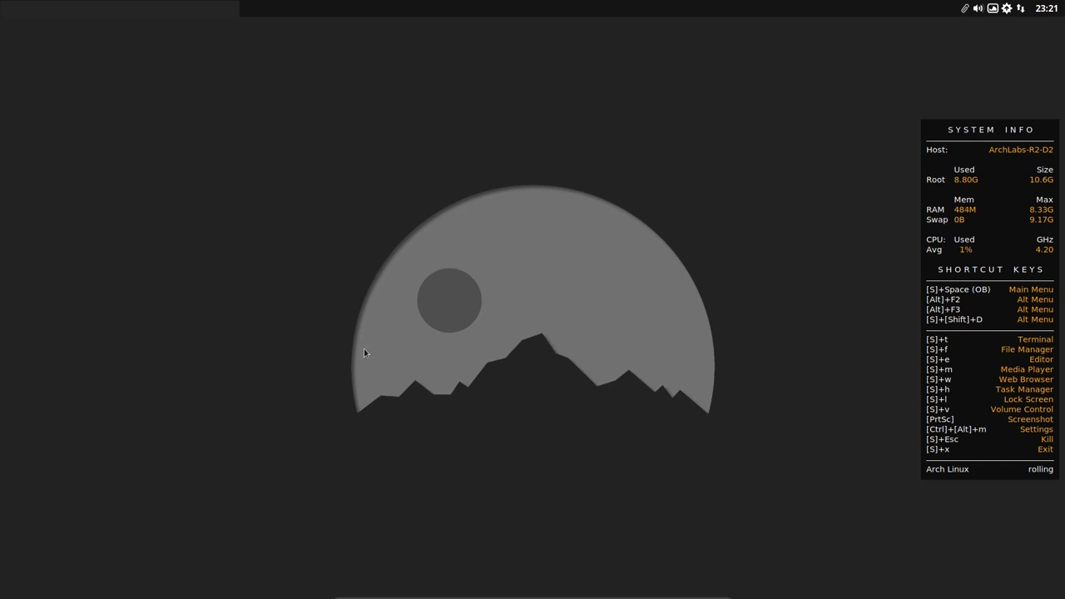
Step: Launch LXAppearance from the application menu and view its Icon Theme tab
key(super+shift+d)
key(Escape)
key(super+space)
mouse_move(380, 439)
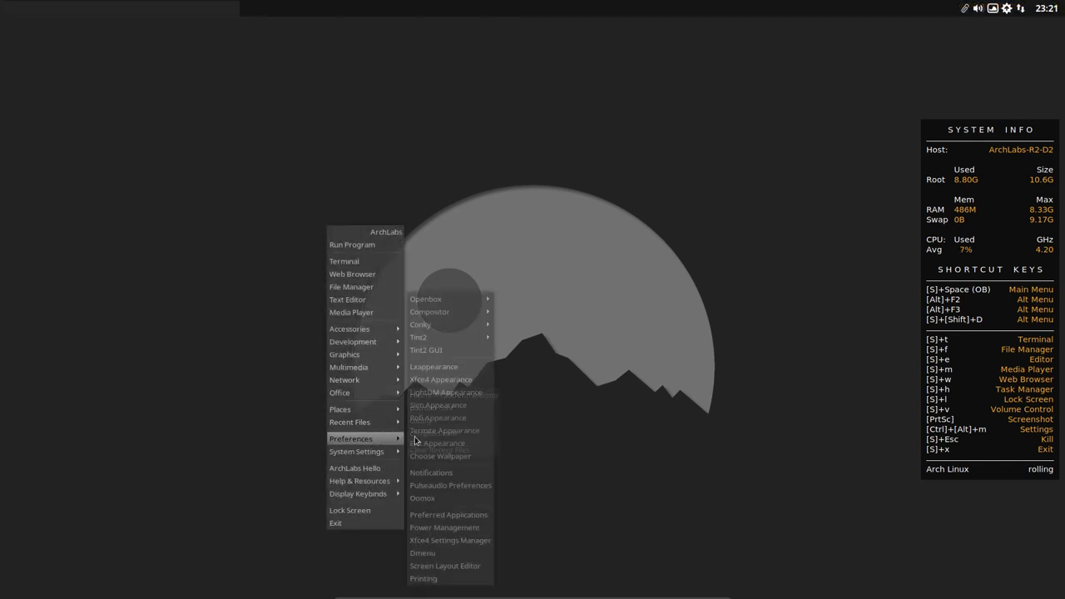
click(445, 372)
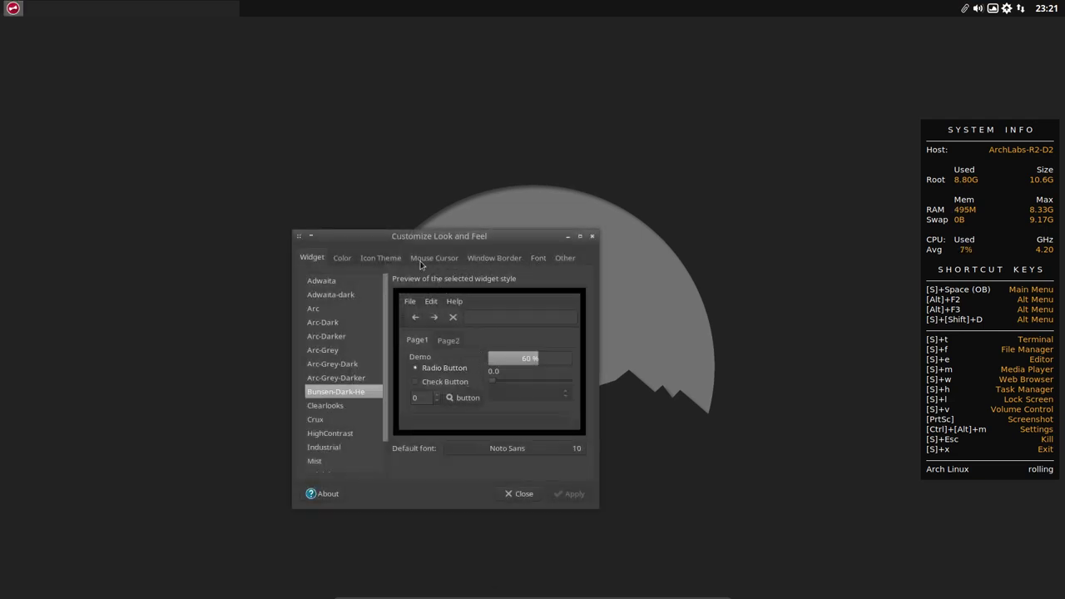
click(391, 263)
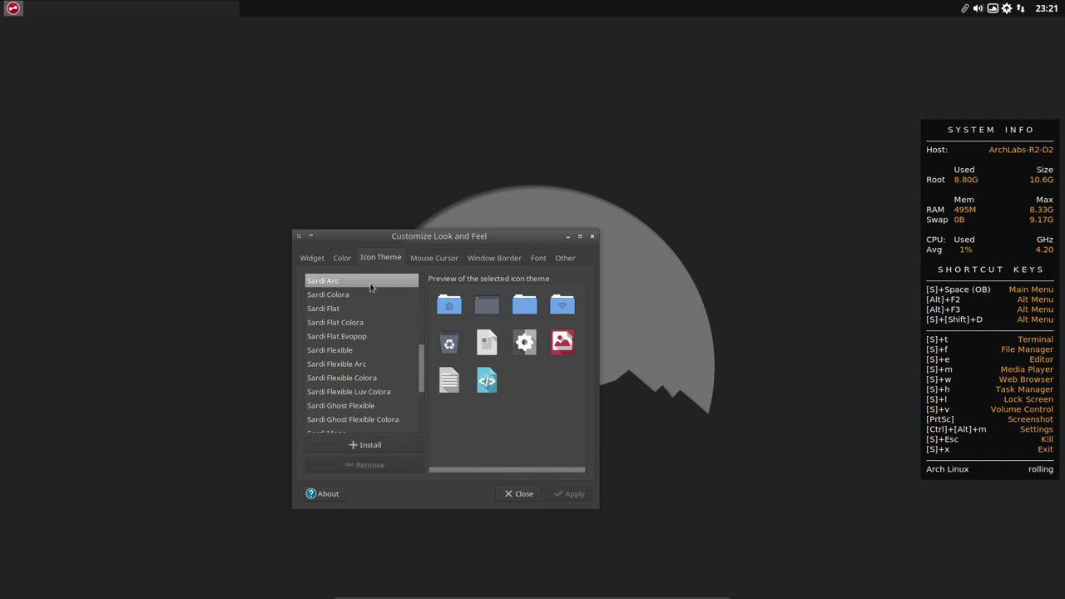
Step: Close LXAppearance and log out of the Openbox session
click(524, 495)
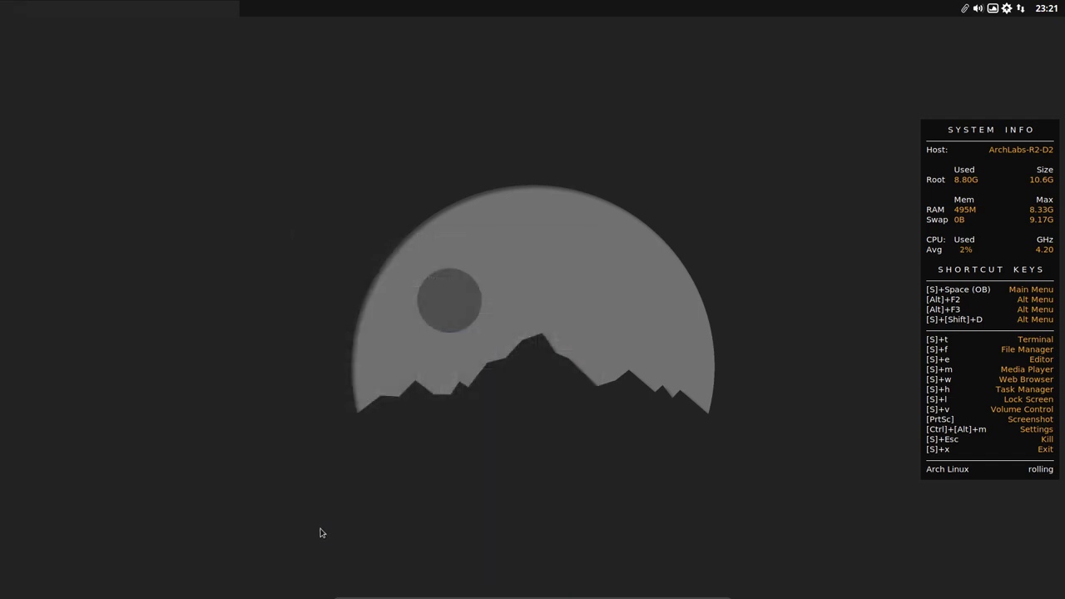
key(super+x)
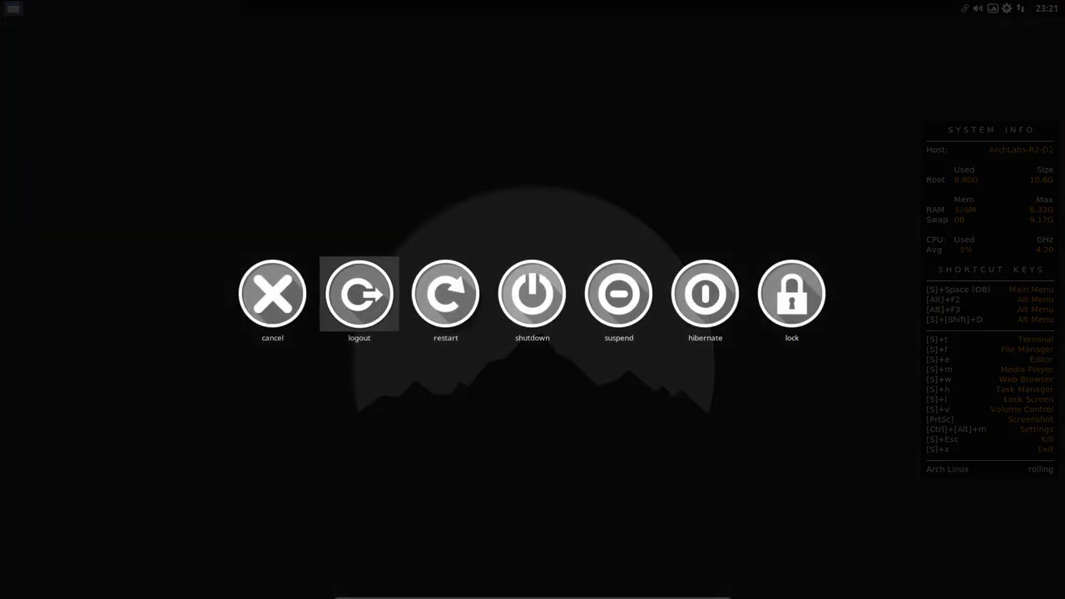
click(358, 293)
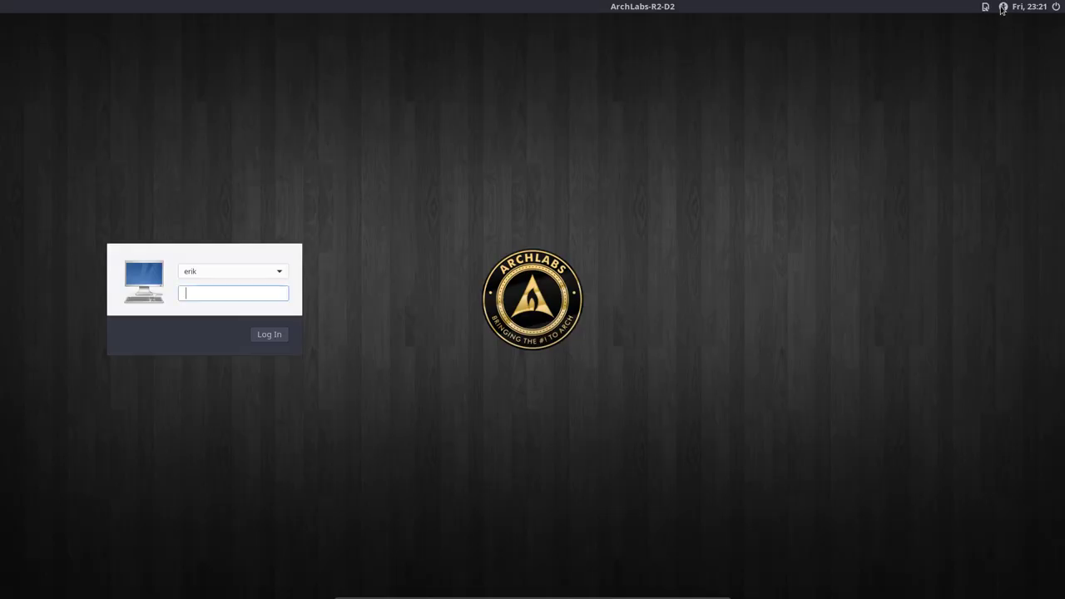
Step: Log in to an i3 session from the LightDM session menu with the user's password
click(985, 7)
click(980, 39)
text(****)
key(Return)
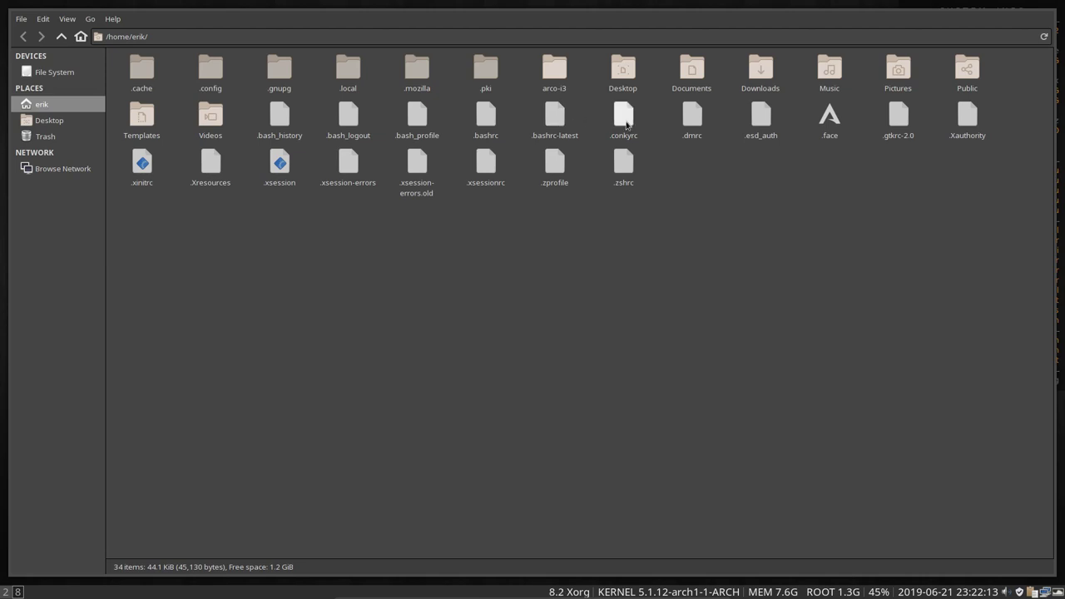
Step: Open .gtkrc-2.0 in the text editor, then close it again
double_click(895, 115)
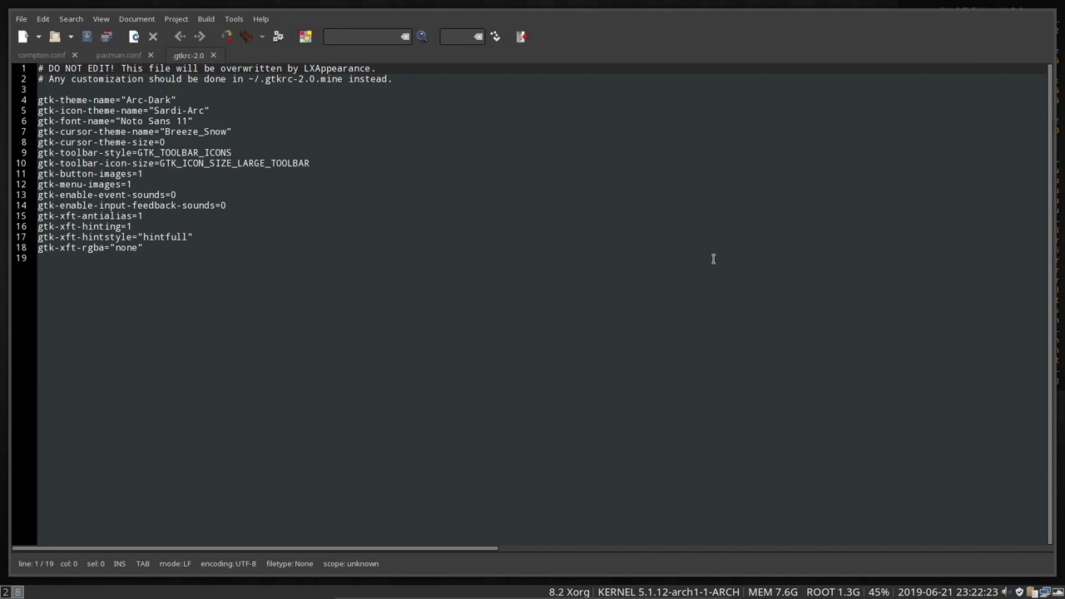
click(211, 52)
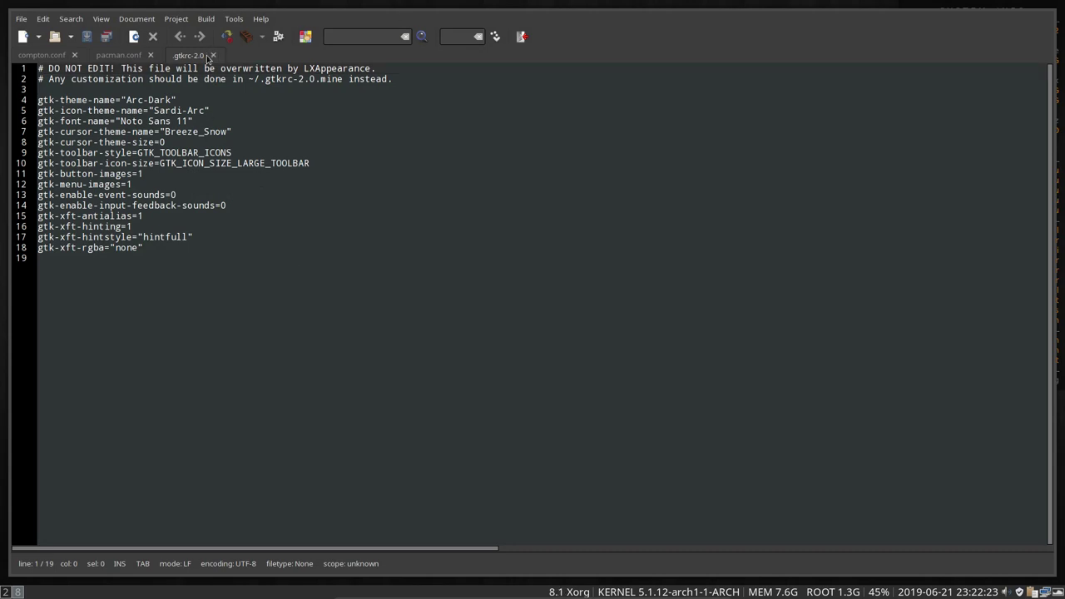
key(super+shift+q)
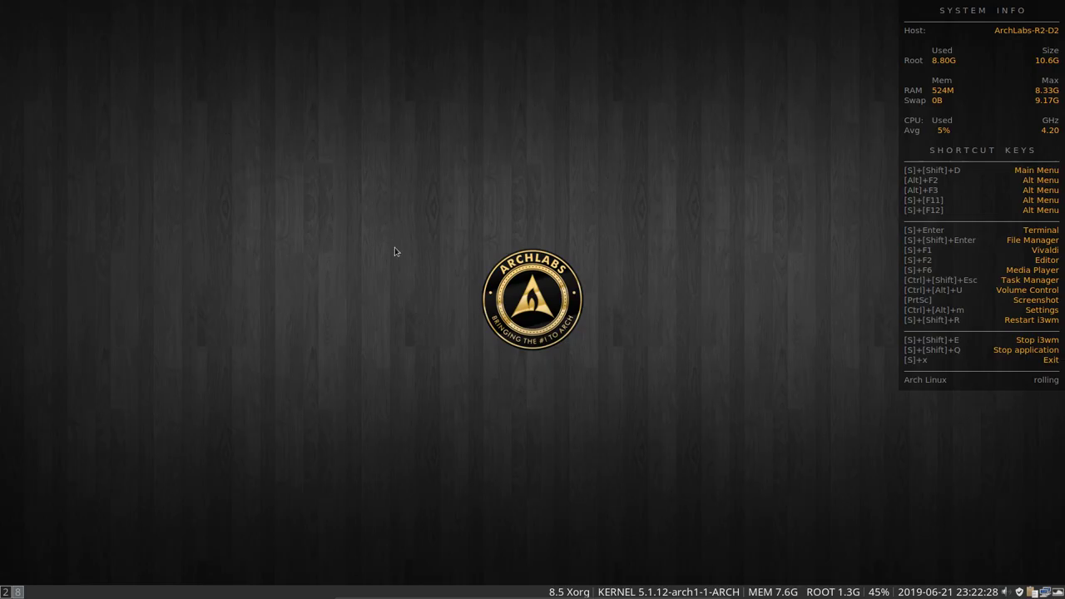
Step: Open Thunar, browse to .config/gtk-3.0 and open settings.ini in Geany
key(super+shift+Return)
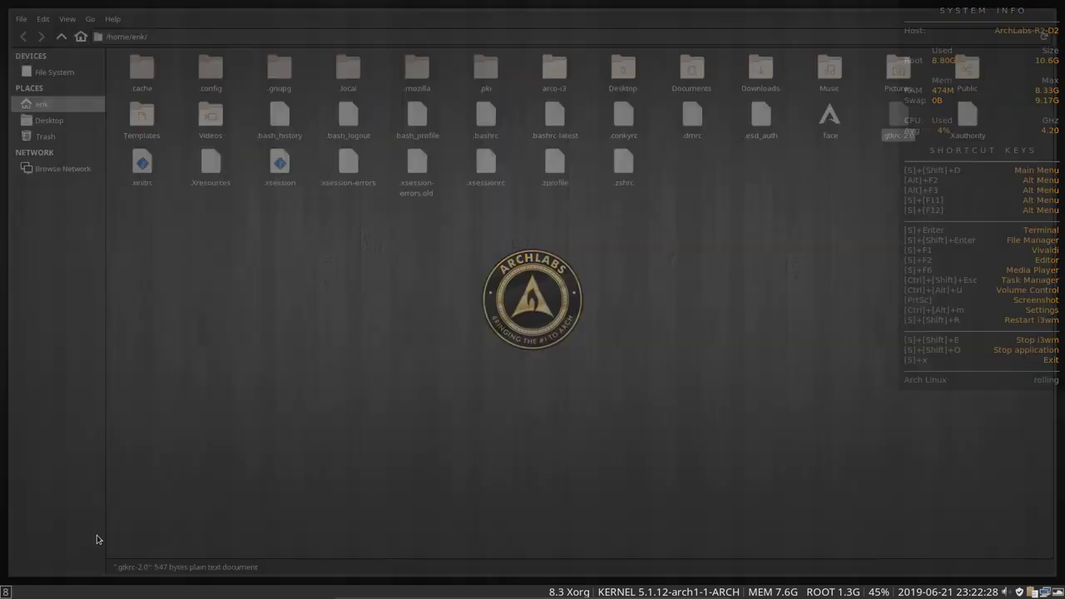
double_click(211, 68)
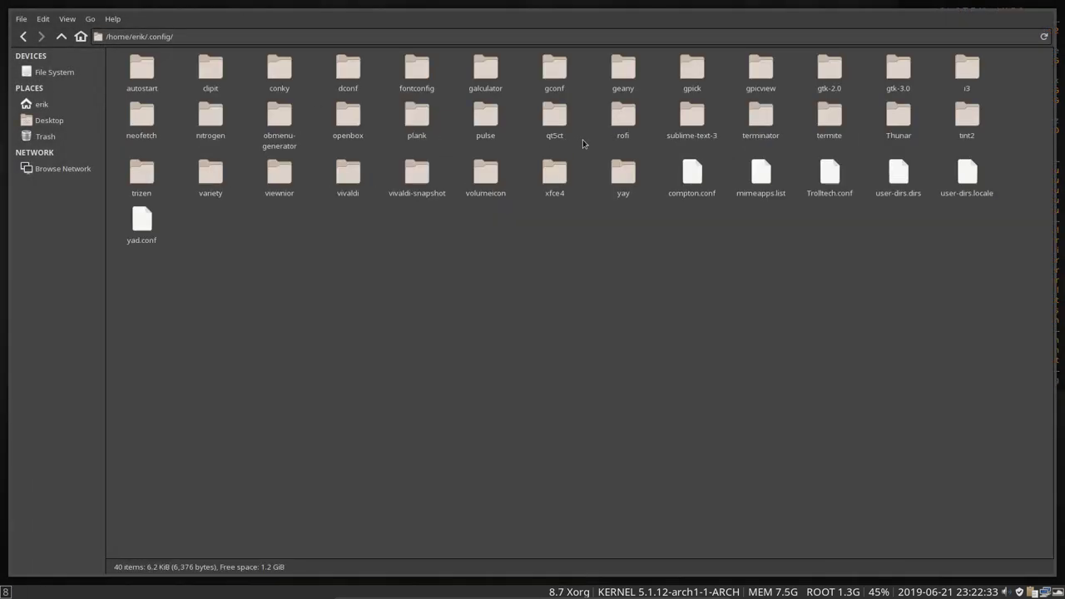
click(559, 116)
click(829, 69)
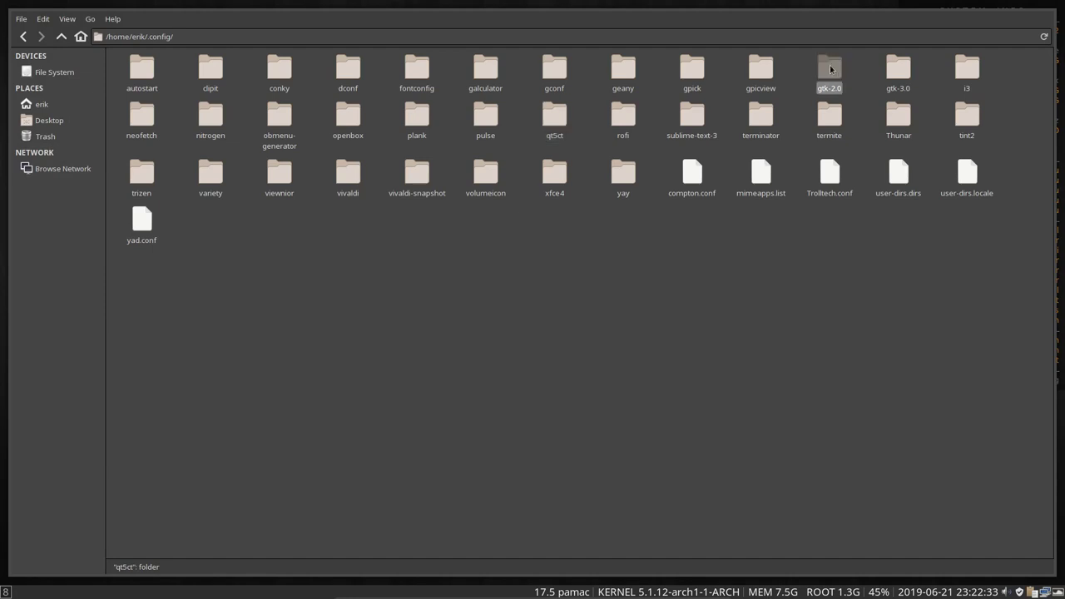
double_click(888, 71)
key(Down)
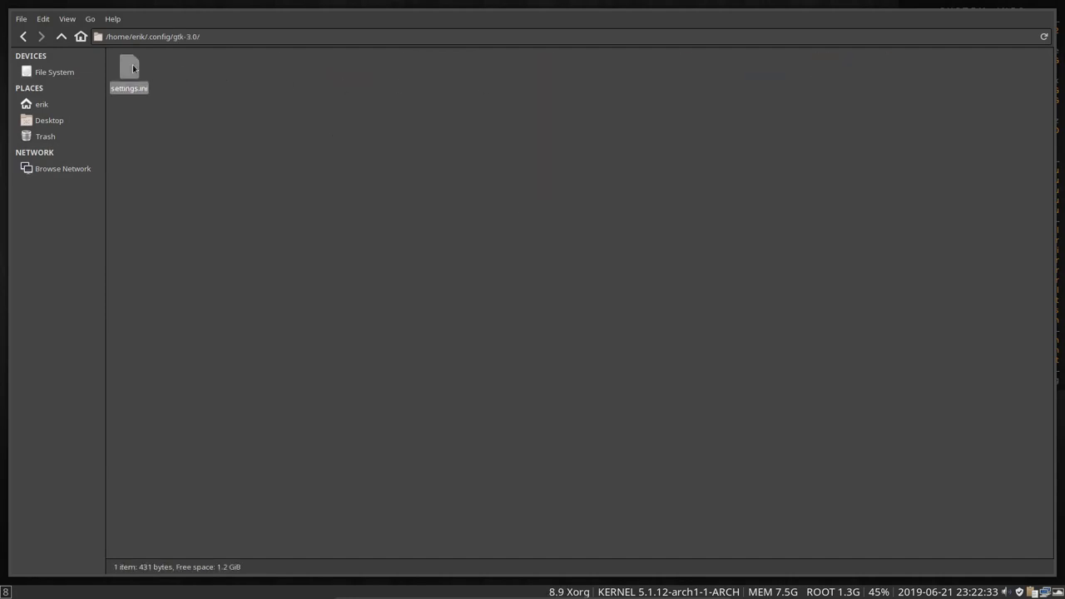
key(Return)
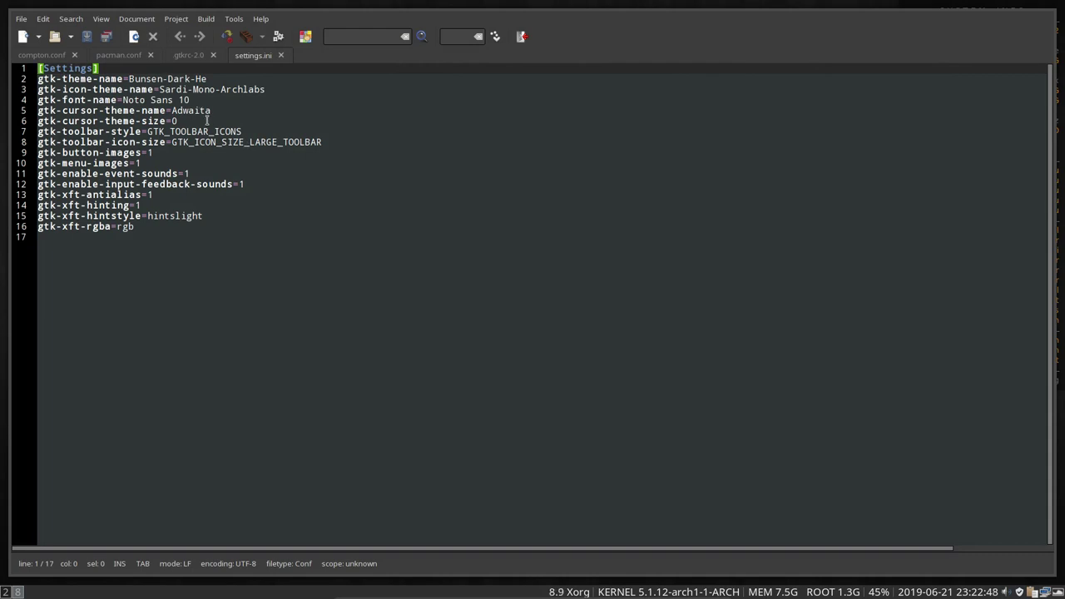
Step: Replace Mono-Archlabs with Arc in the icon theme line, restoring the font line break
drag(195, 89, 294, 89)
text(a)
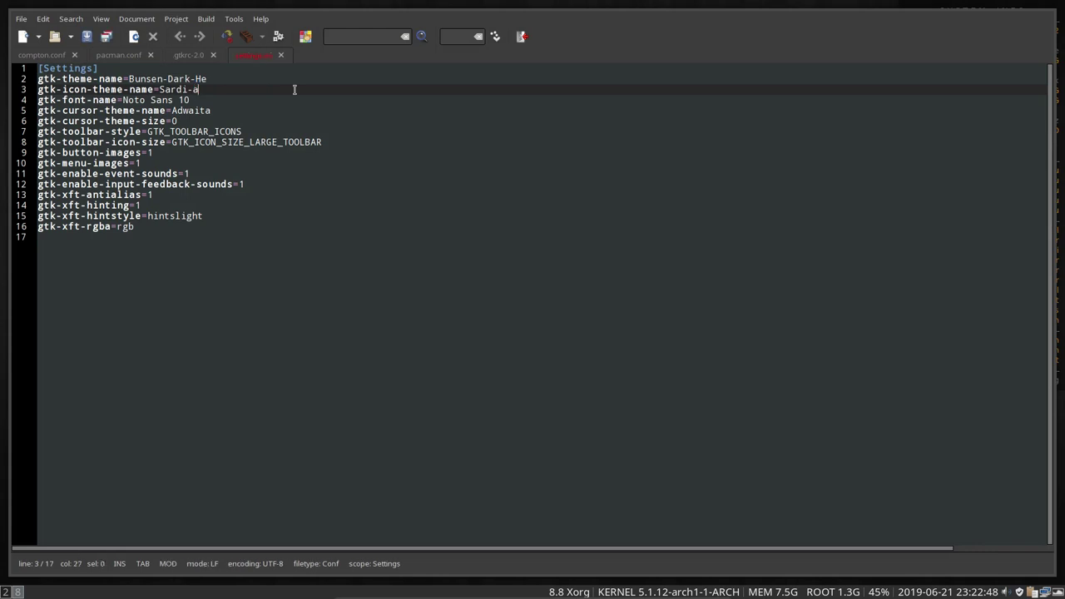
text(Aex)
key(Insert)
key(Delete)
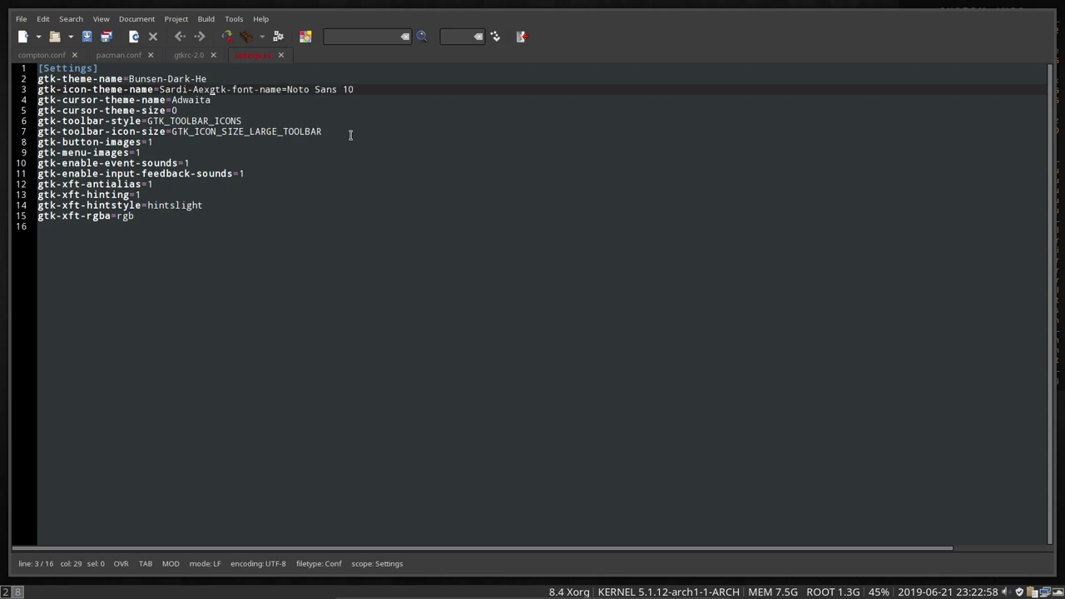
key(Insert)
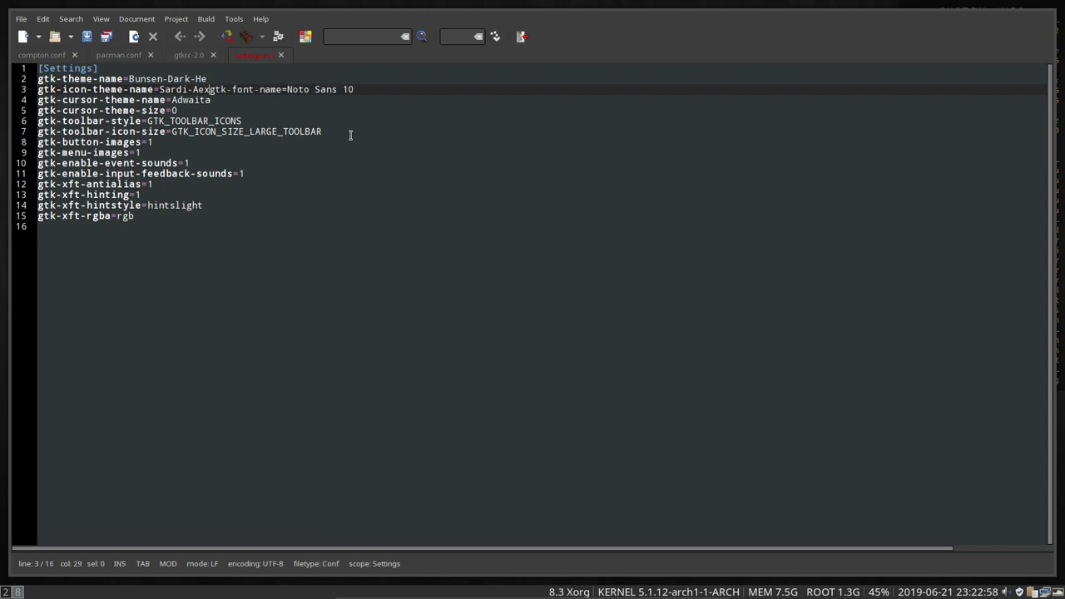
key(Return)
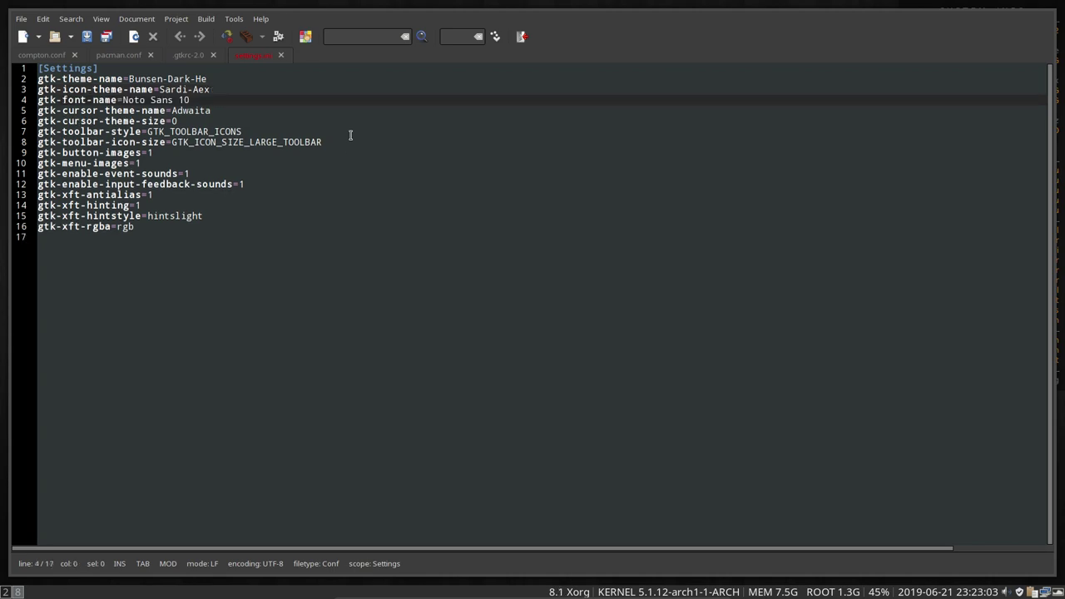
Step: Complete the Sardi-Arc value, save settings.ini and close Geany
click(230, 88)
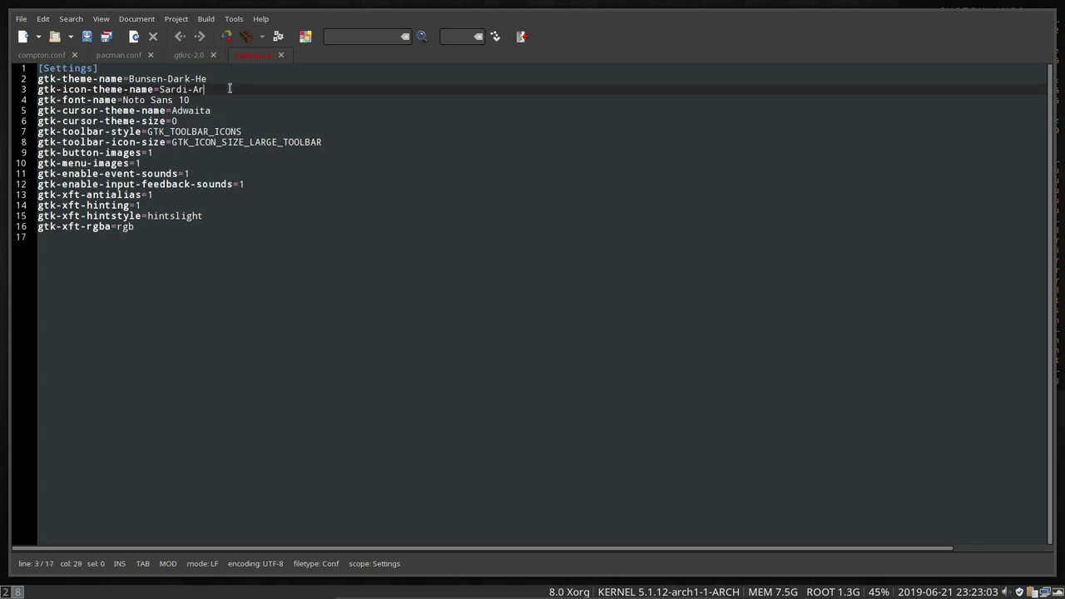
text(c)
key(ctrl+s)
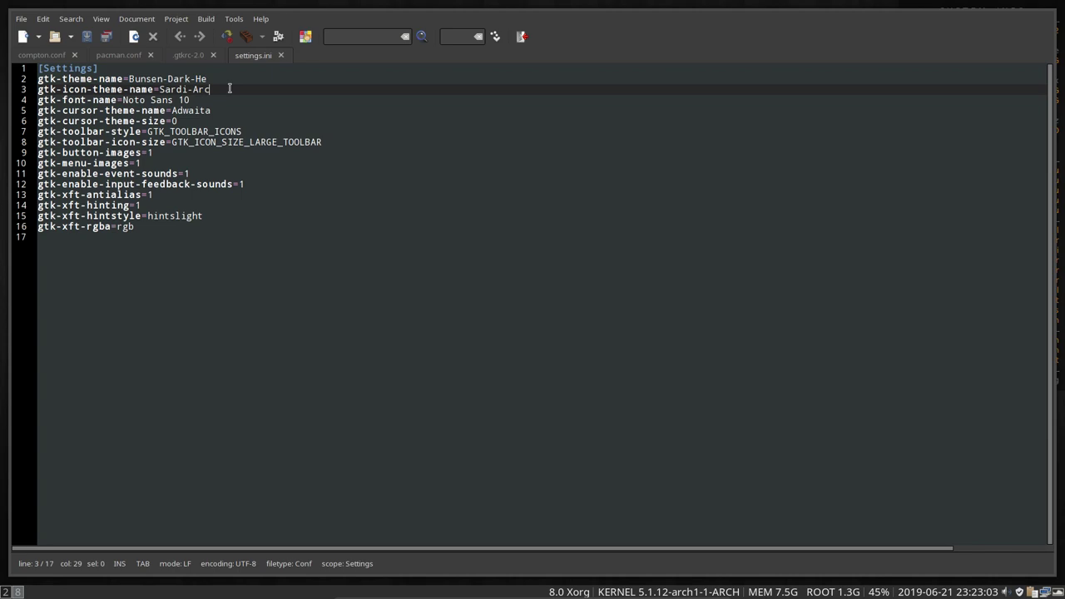
key(super+shift+q)
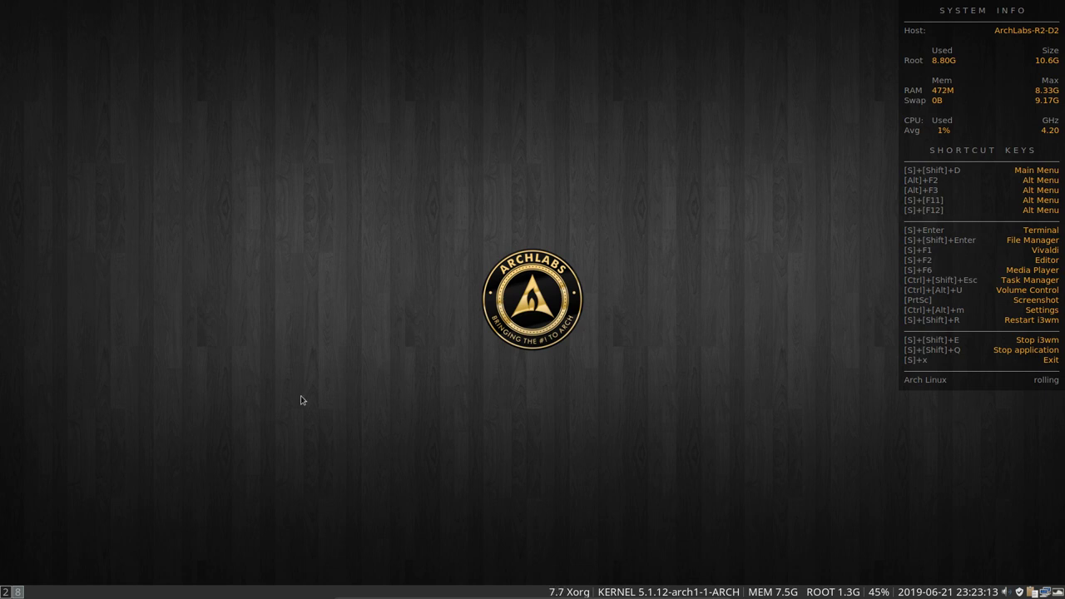
Step: Close the Thunar window on workspace 8
key(super+8)
click(243, 290)
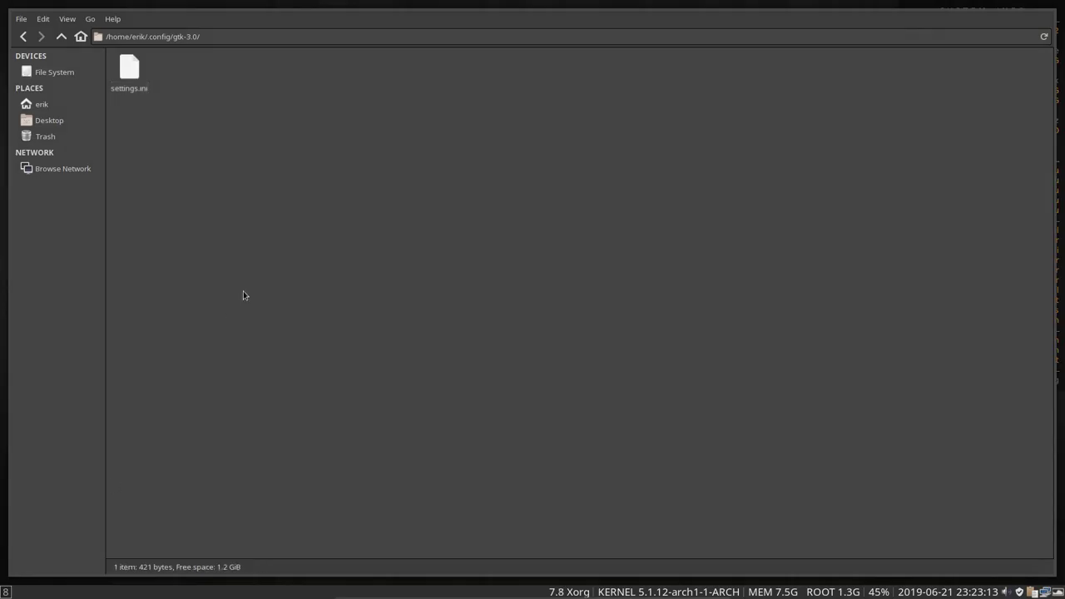
key(super+shift+q)
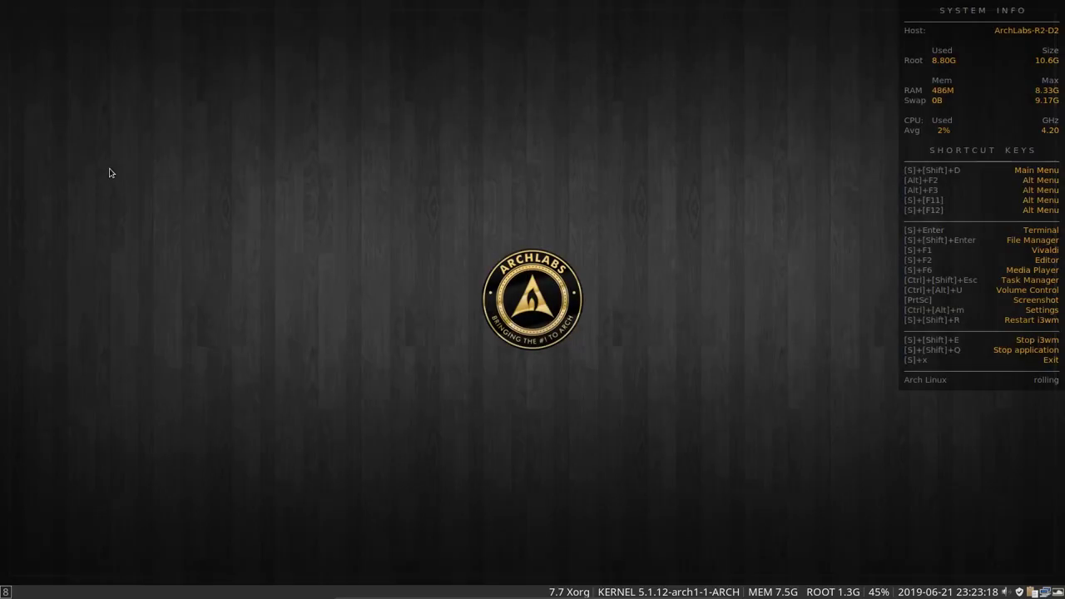
Step: In a new terminal, try quitting Thunar with thunar -quiet and thunar -quit
key(super+Return)
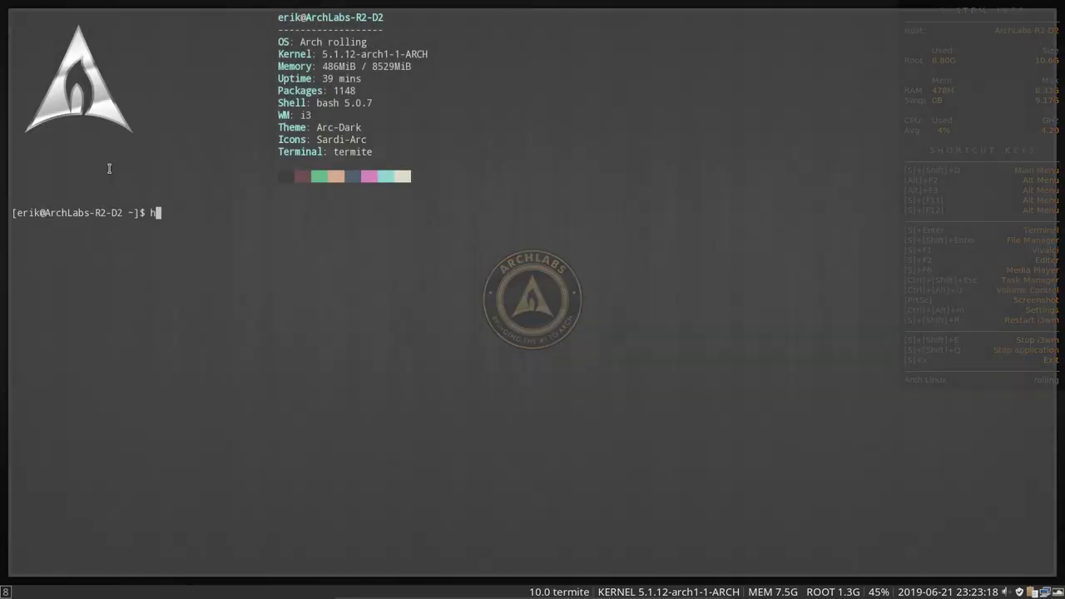
text(thunar -q)
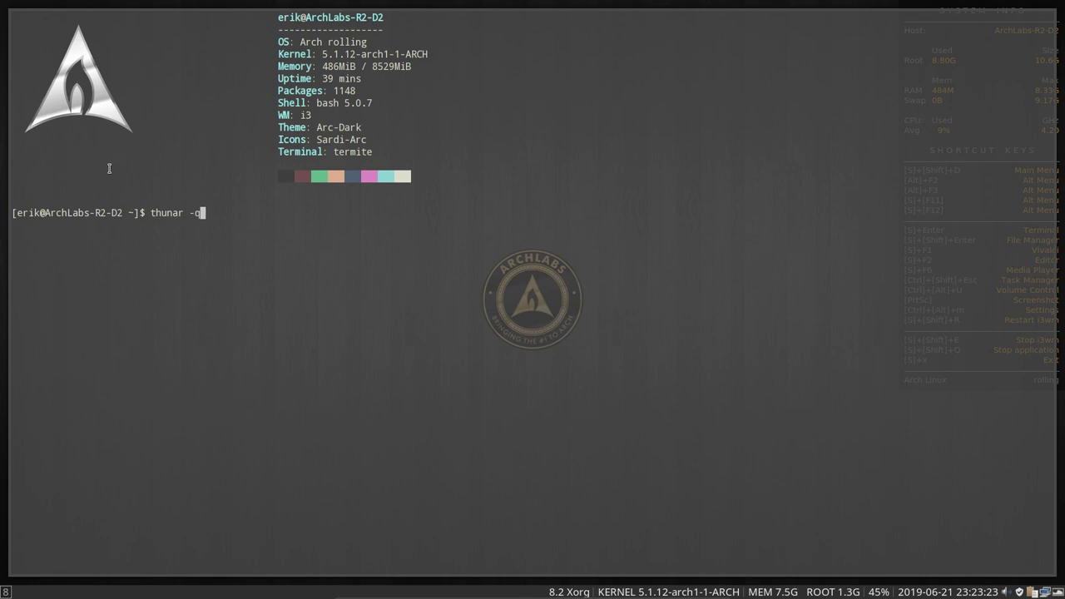
text(uiet)
key(Return)
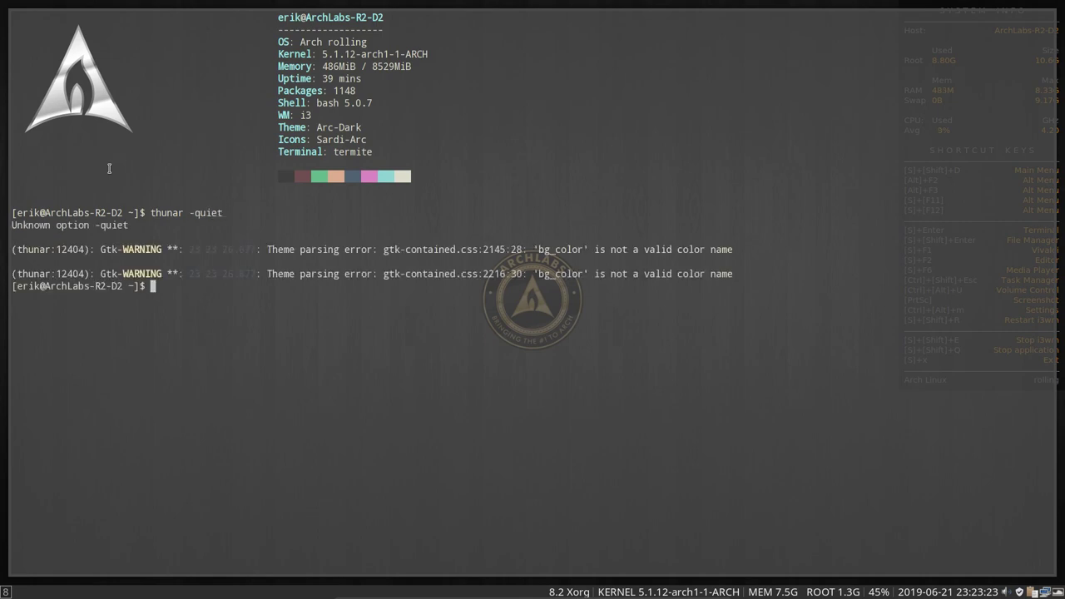
key(Up)
key(BackSpace)
key(BackSpace)
key(BackSpace)
text(it)
key(Return)
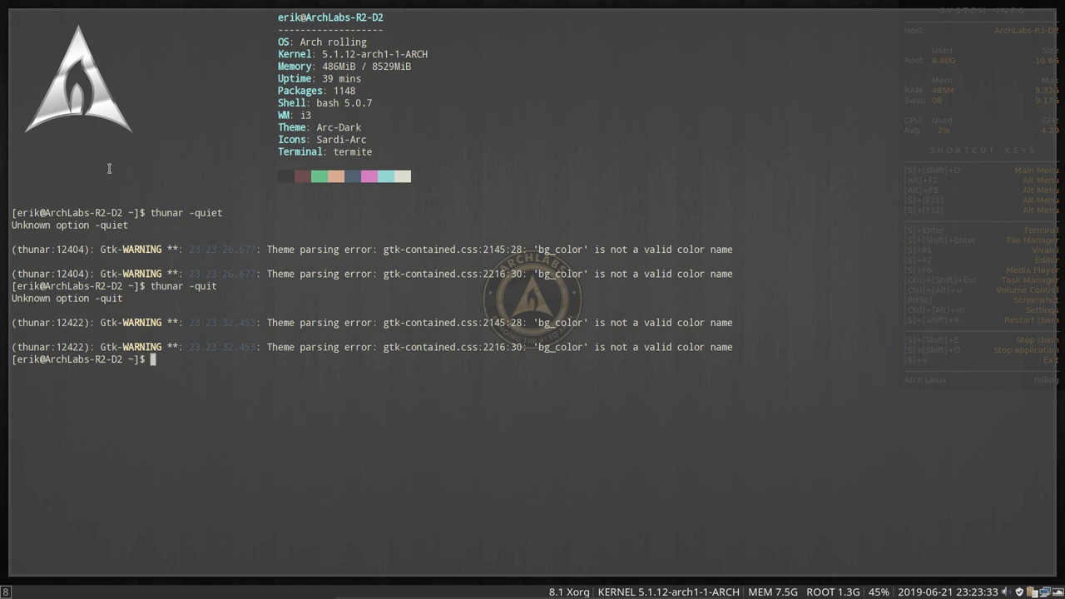
Step: Check man thunar, quit Thunar with thunar -q, and start typing the arc-themes install command
text(man thunar)
key(Return)
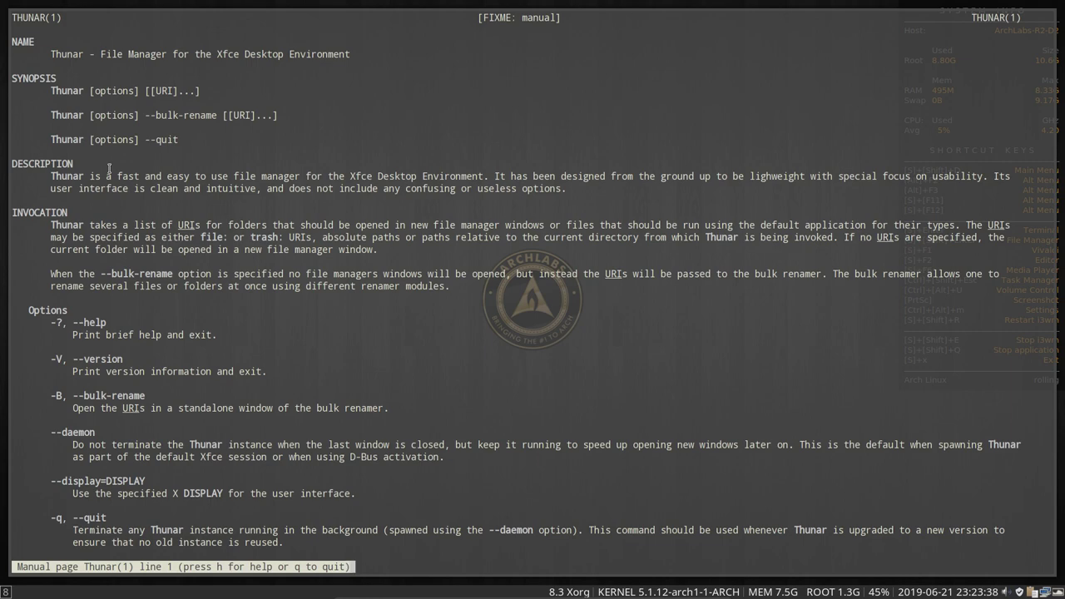
key(q)
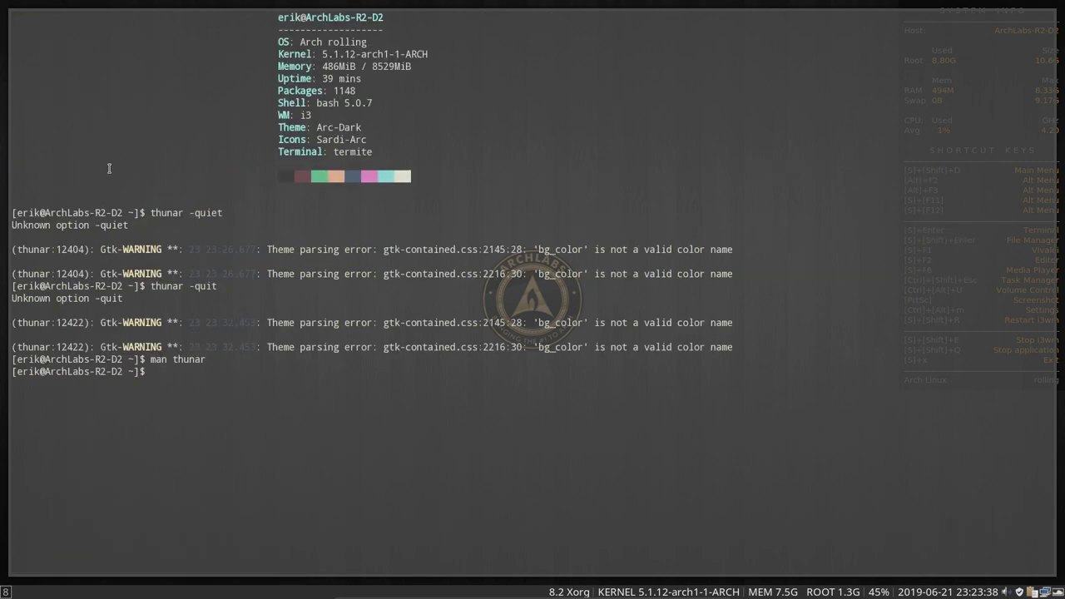
key(Up)
key(Up)
key(BackSpace)
key(BackSpace)
key(BackSpace)
key(Return)
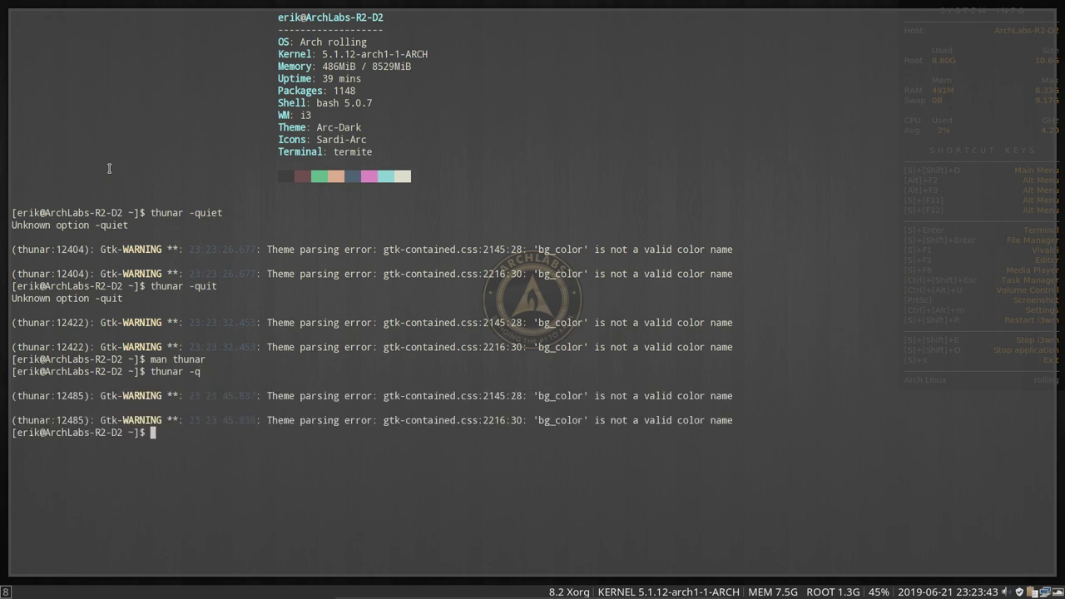
text(sudo pacman -S arco)
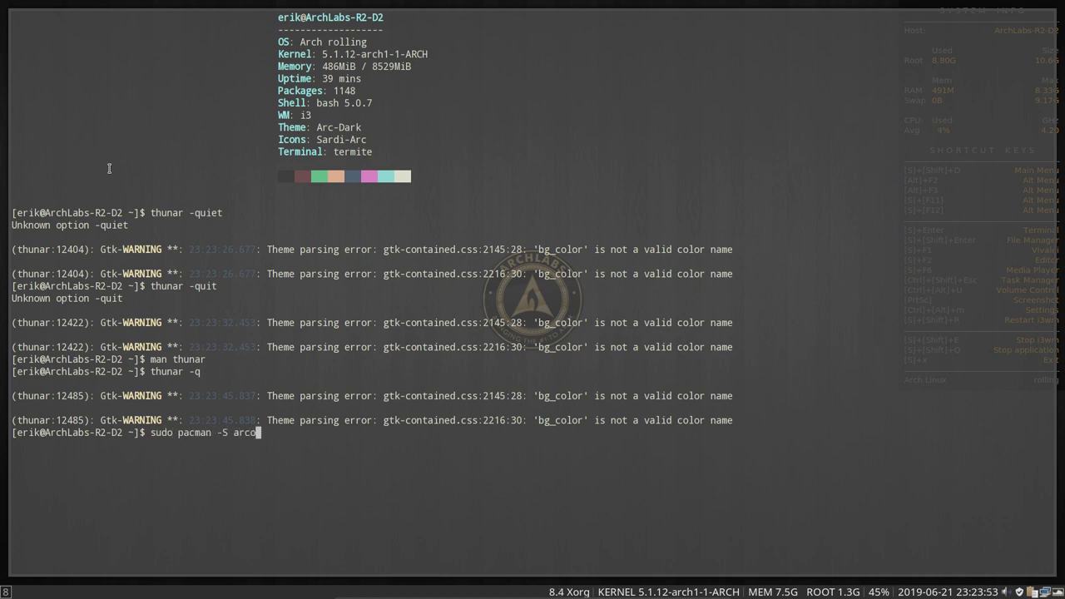
text(linux-arc-themes-)
Step: Install arcolinux-arc-themes-nico-git with pacman, then rerun thunar -q
key(Tab)
key(Tab)
text(nico)
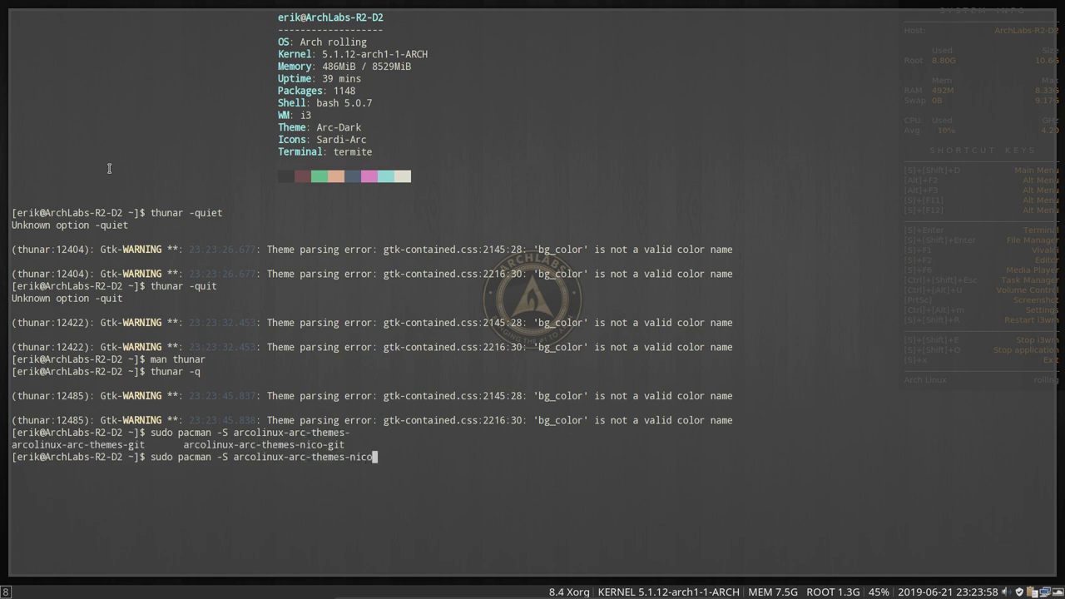
key(Tab)
key(Return)
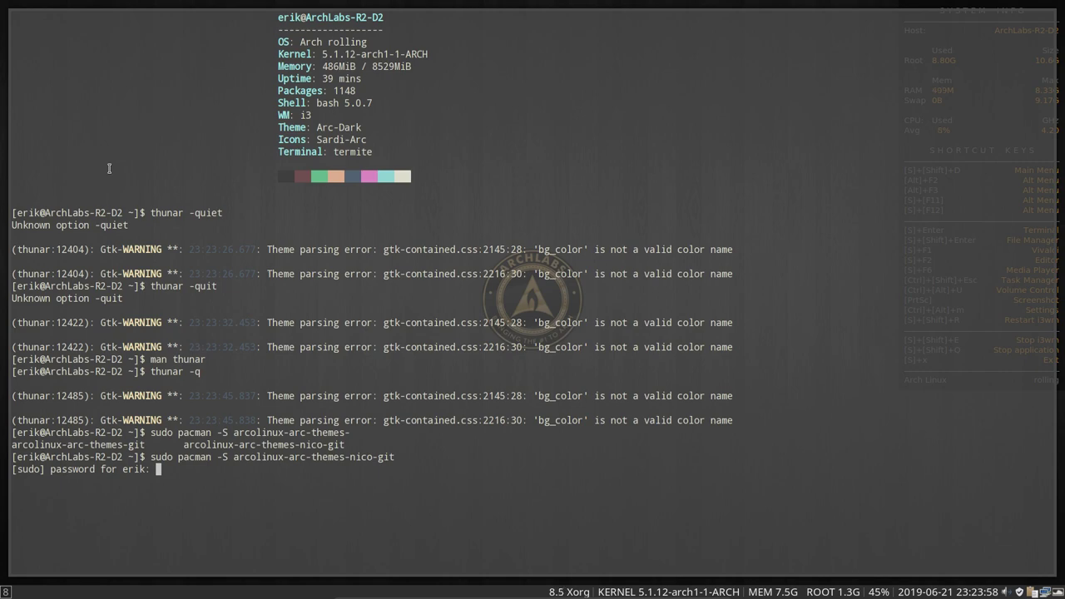
key(Return)
key(Return)
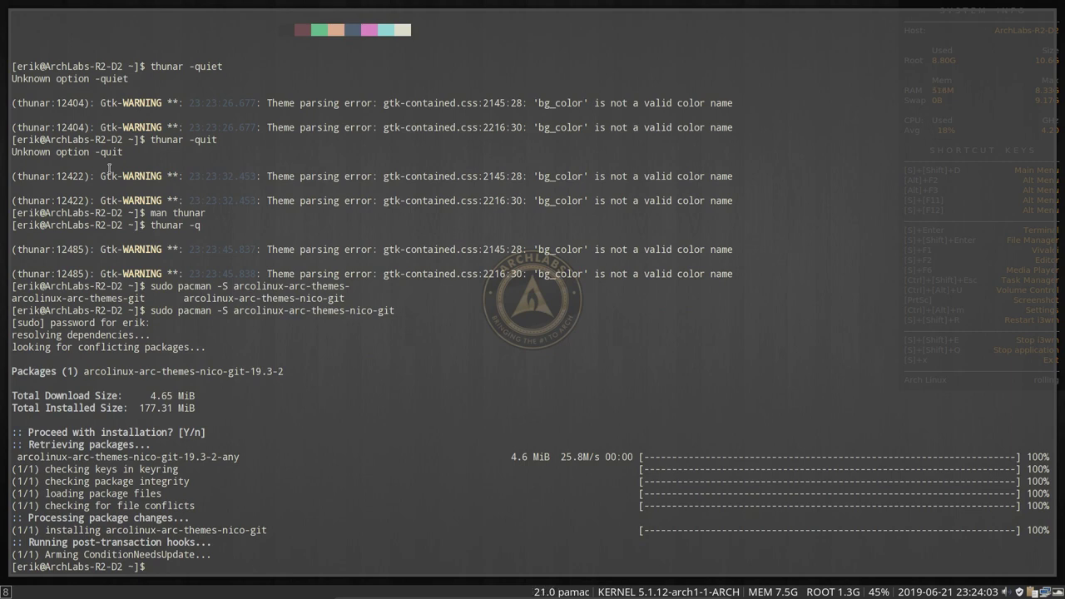
key(Up)
key(Up)
key(Return)
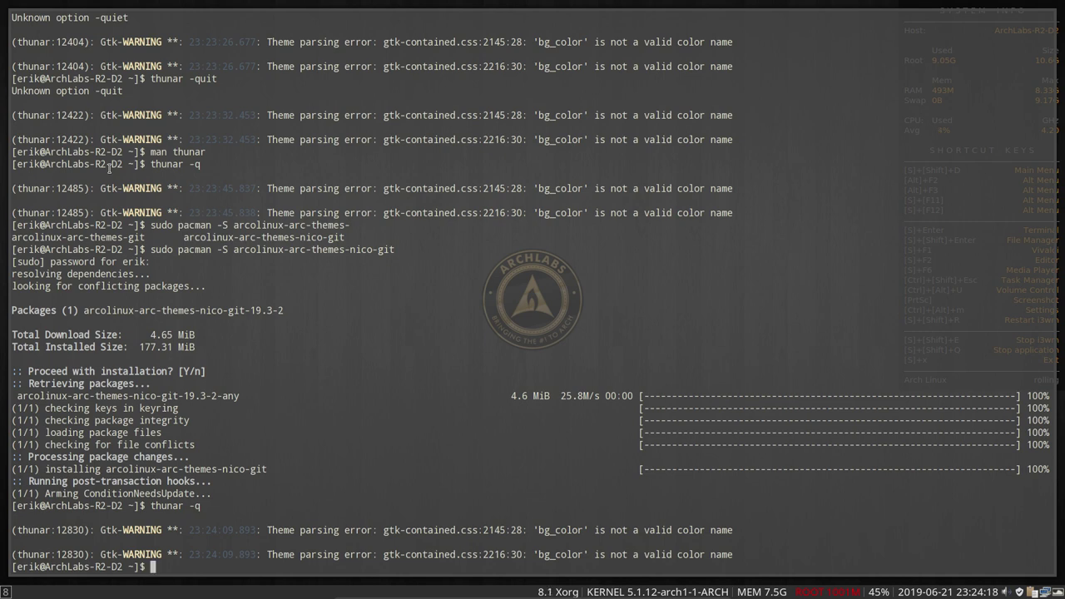
Step: Install sardi-icons and surfn-icons-git with pacman, then reopen Thunar on the home folder
text(sudo pacman -S arc)
key(BackSpace)
key(BackSpace)
key(BackSpace)
text(sardi)
key(BackSpace)
text(-icons surf)
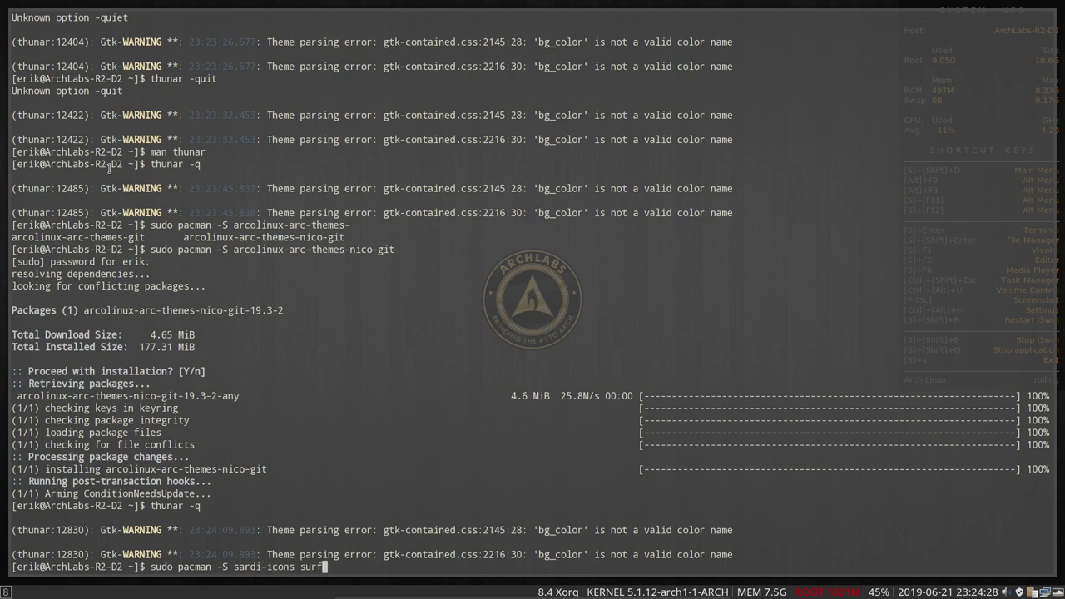
text(n)
key(Tab)
key(Return)
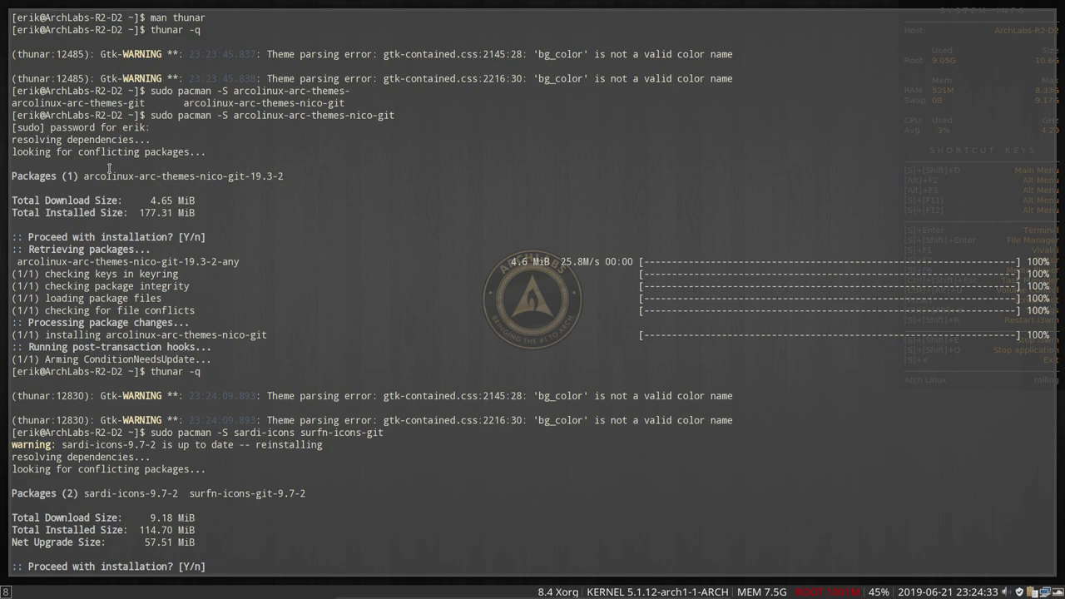
key(Return)
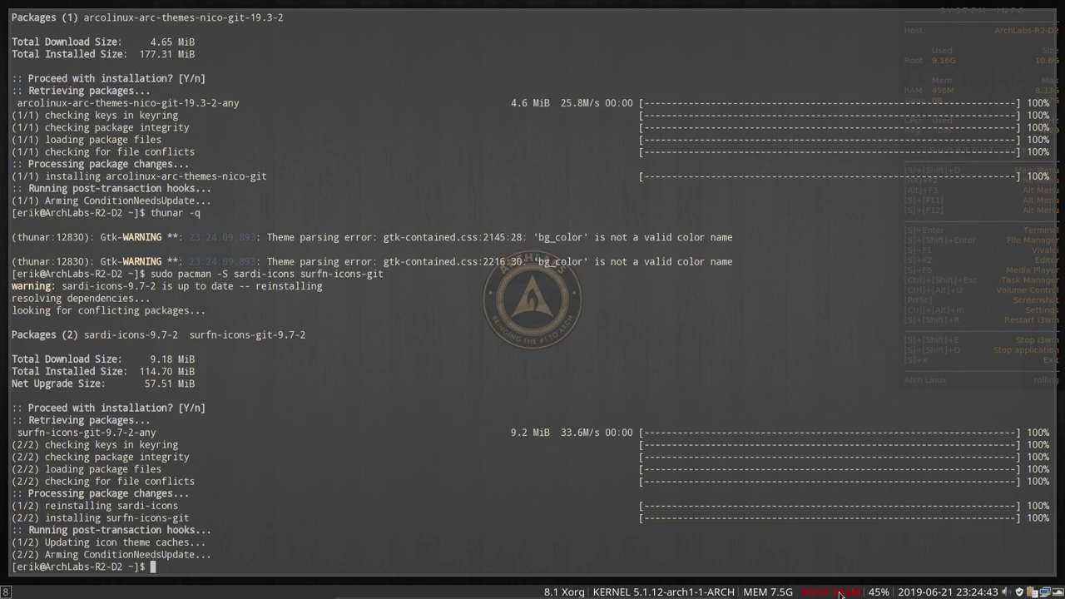
key(super+shift+Return)
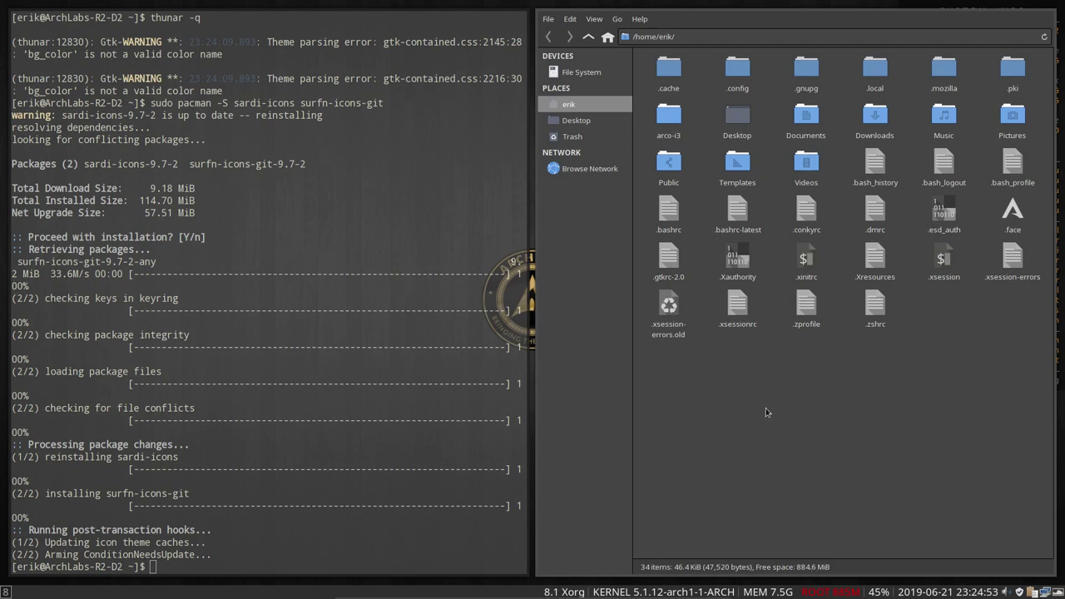
Step: Remove surfn-icons-git with sudo pacman -R, confirming with y
click(321, 406)
text(sudo pacman )
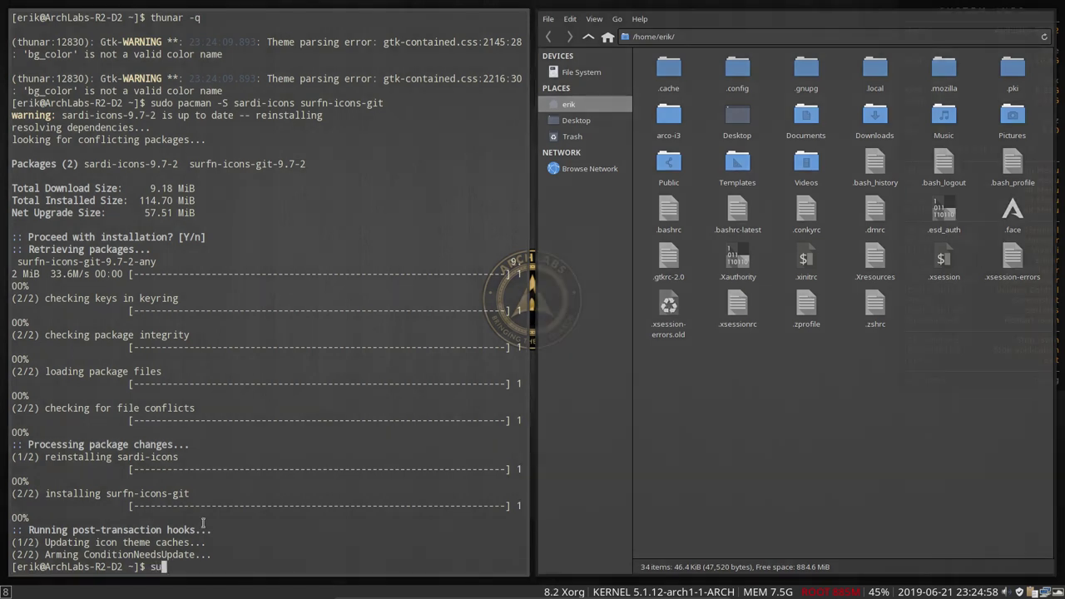
text(-R surfn)
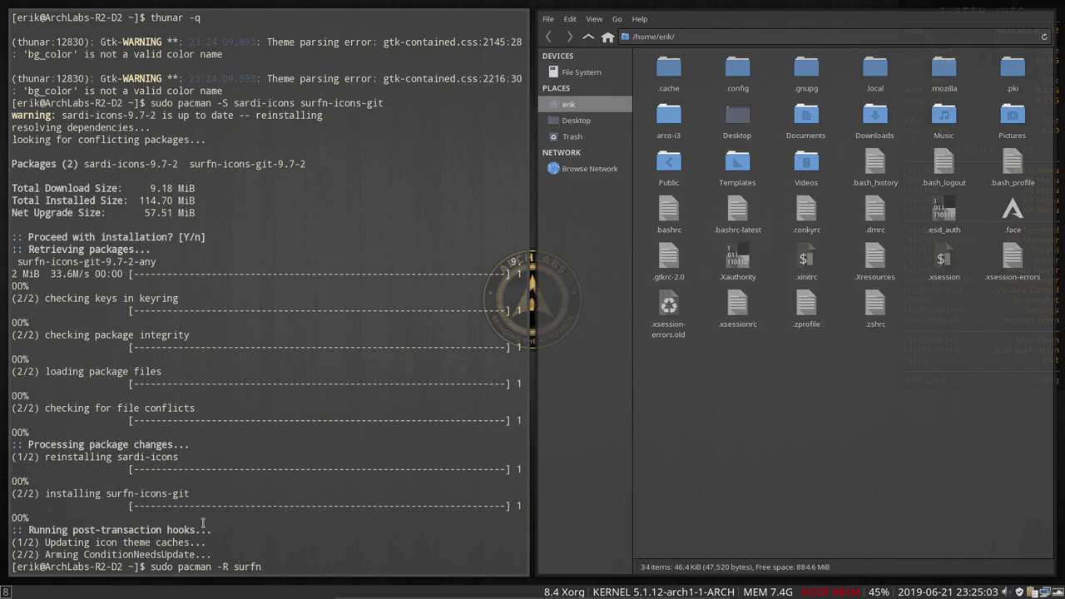
key(Tab)
key(Return)
text(y)
key(Return)
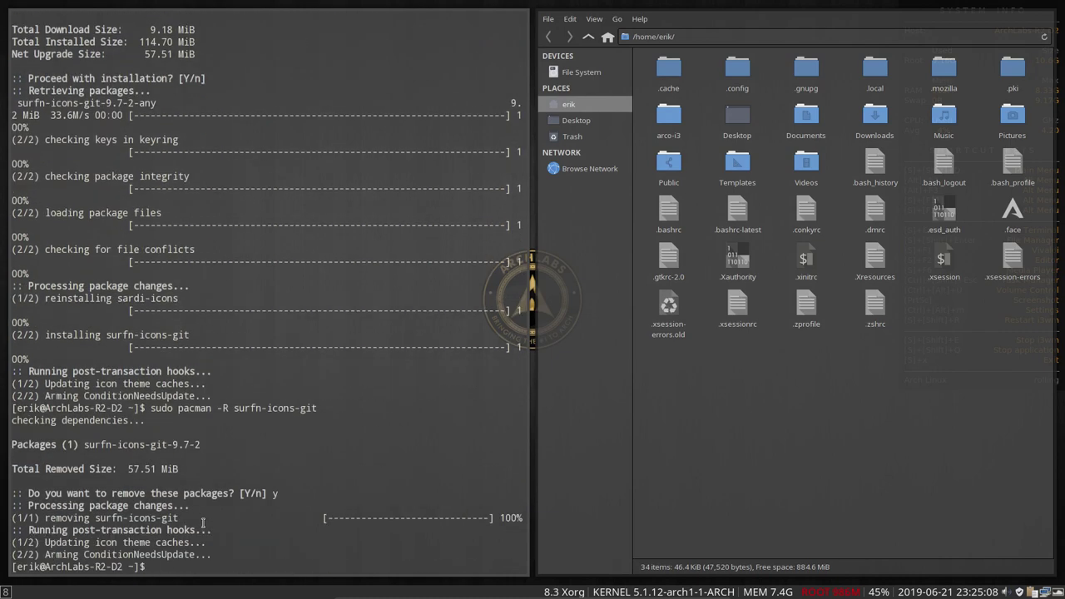
Step: Type sudo pacman -Scc in the terminal and open /var from File System in Thunar
text(sudo pacman -Scc)
click(580, 72)
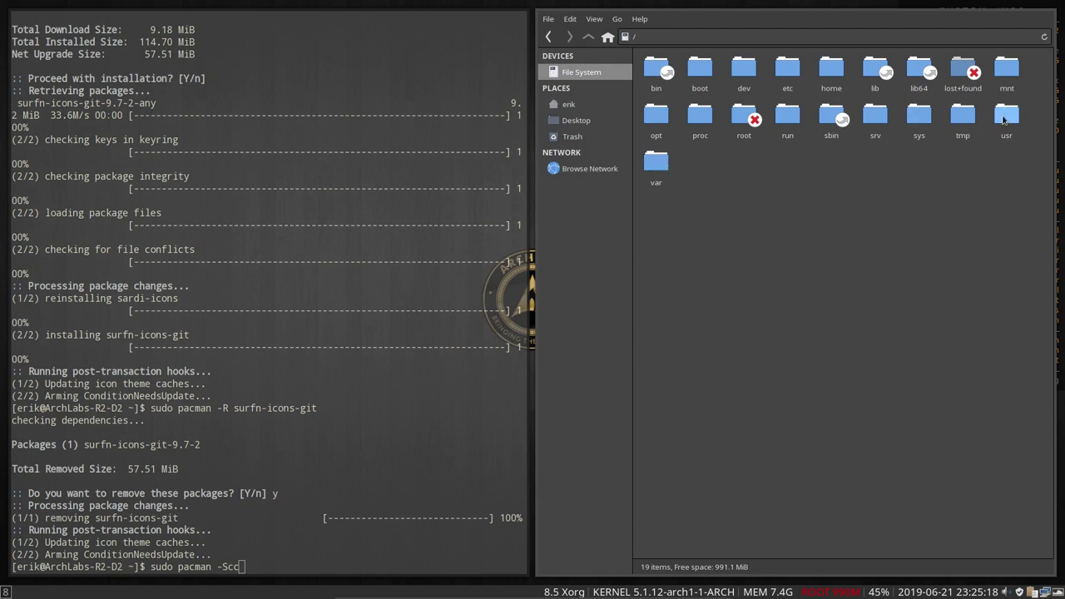
double_click(657, 163)
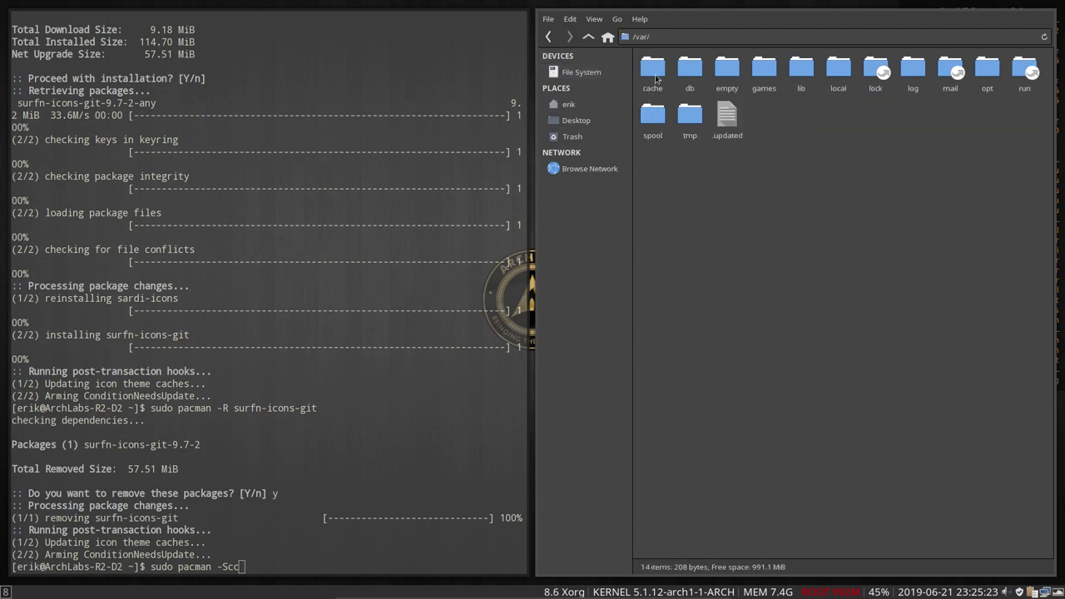
Step: Browse Thunar into /var/cache/pacman/pkg
double_click(653, 68)
double_click(864, 74)
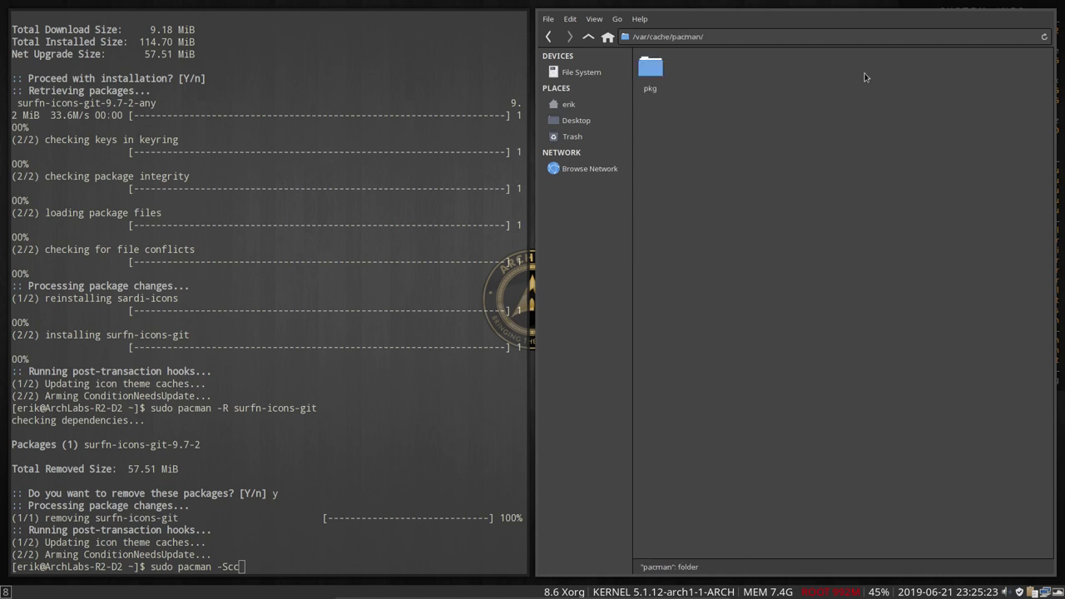
double_click(655, 68)
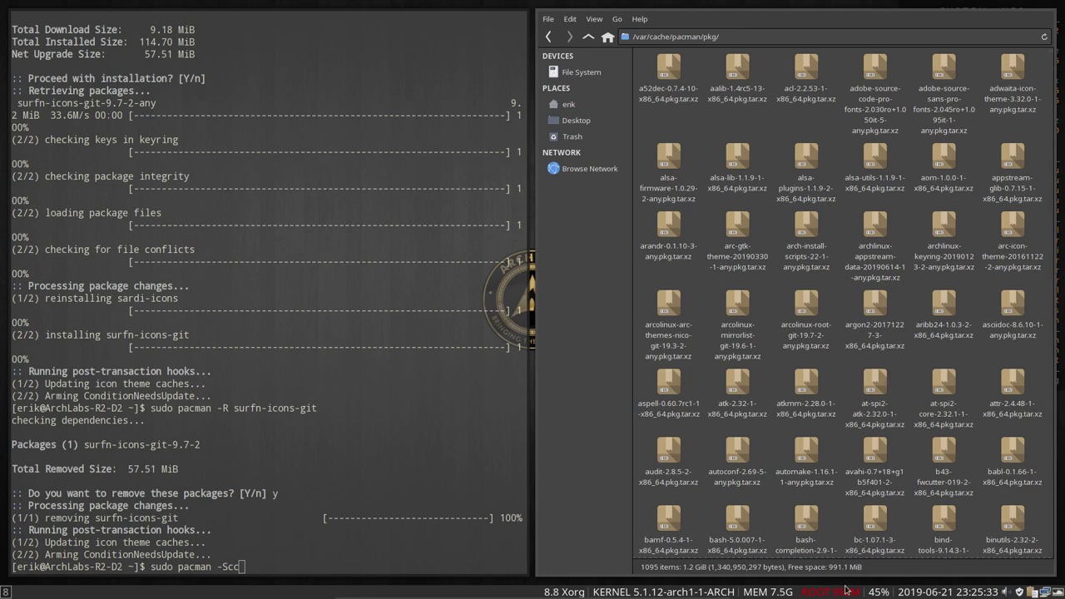
Step: Run sudo pacman -Scc, answering y to remove cached packages and unused repositories
click(402, 553)
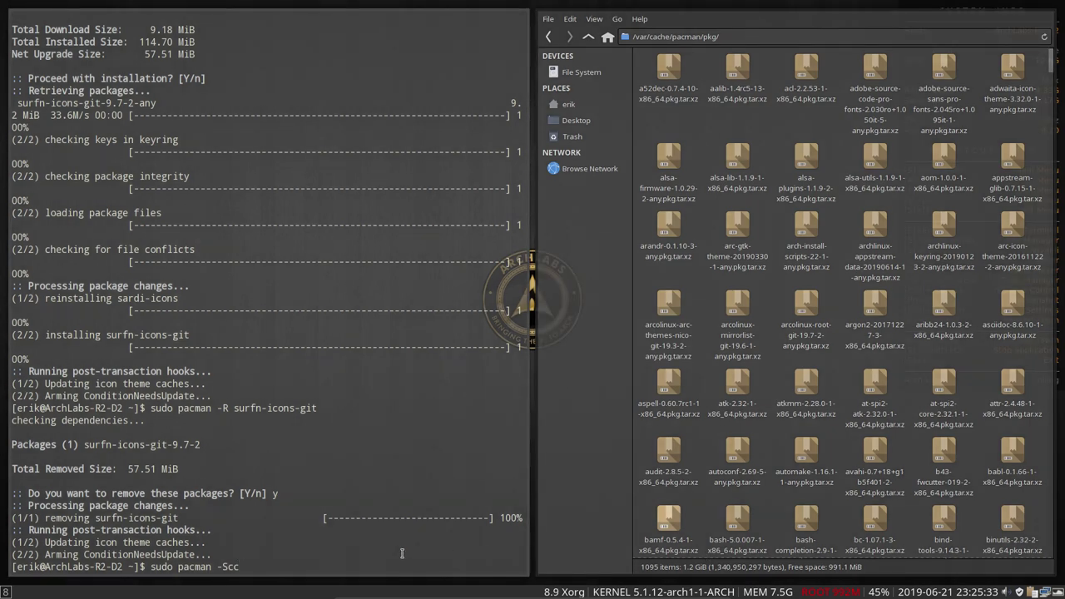
key(Return)
text(y)
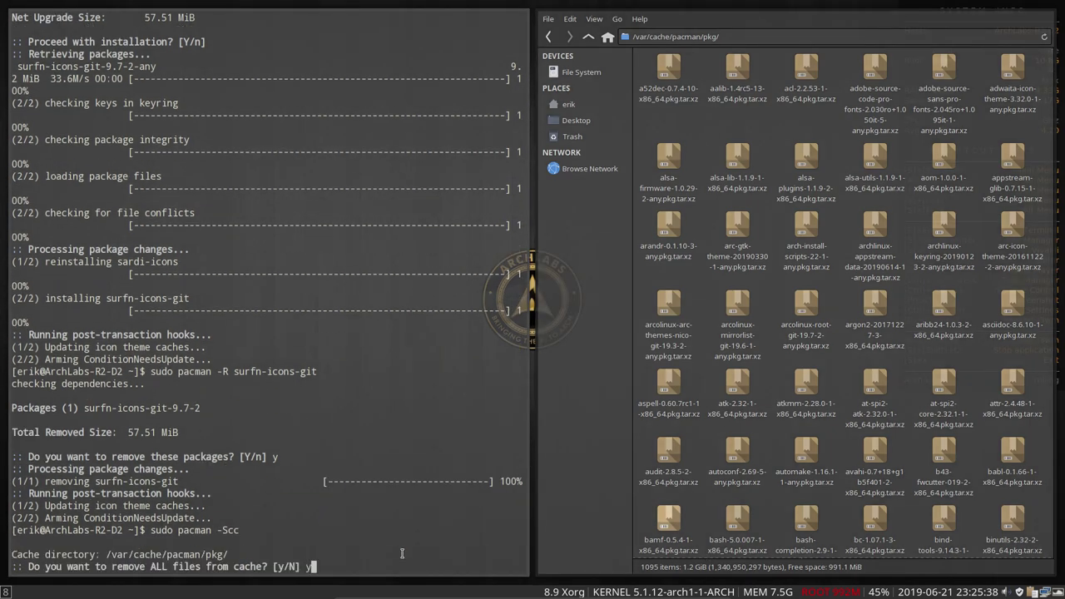
key(Return)
text(y)
key(Return)
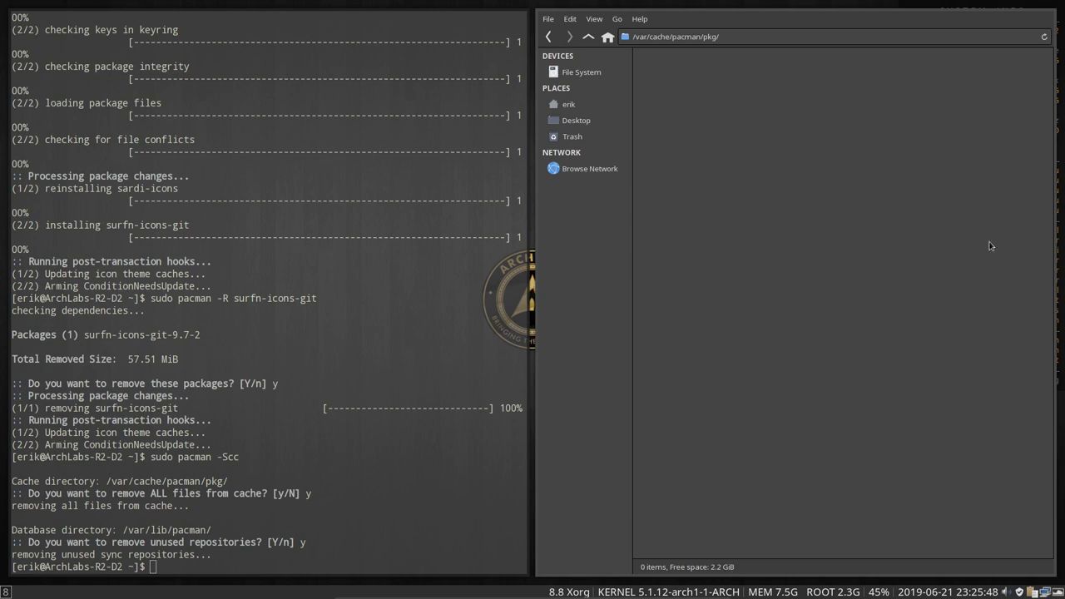
Step: Close Thunar and termite, glance at neofetch in a new terminal, close it, and launch Pamac
key(super+shift+q)
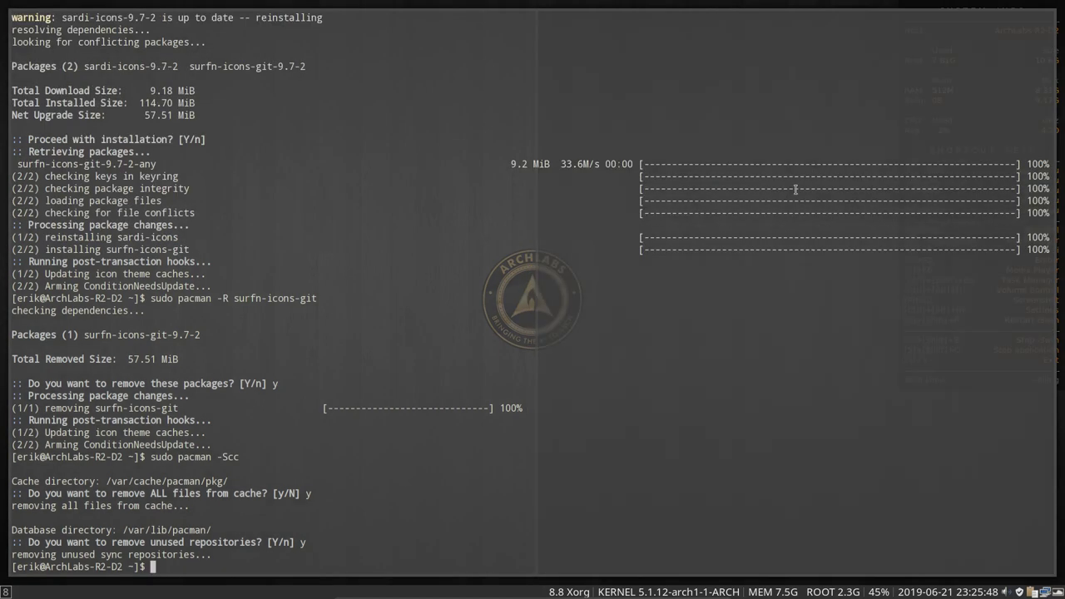
key(super+shift+q)
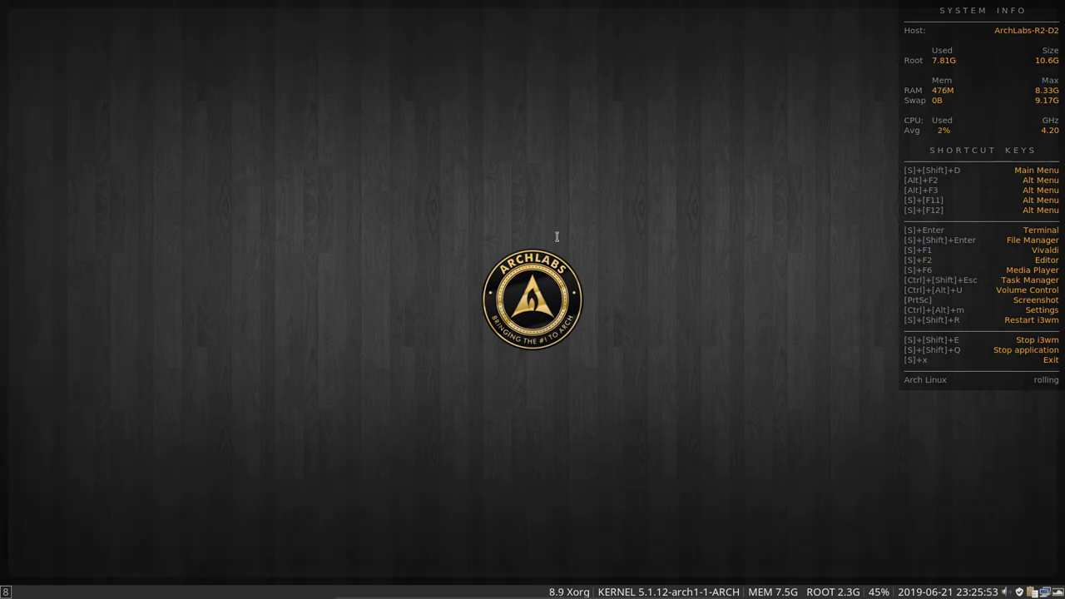
key(super+Return)
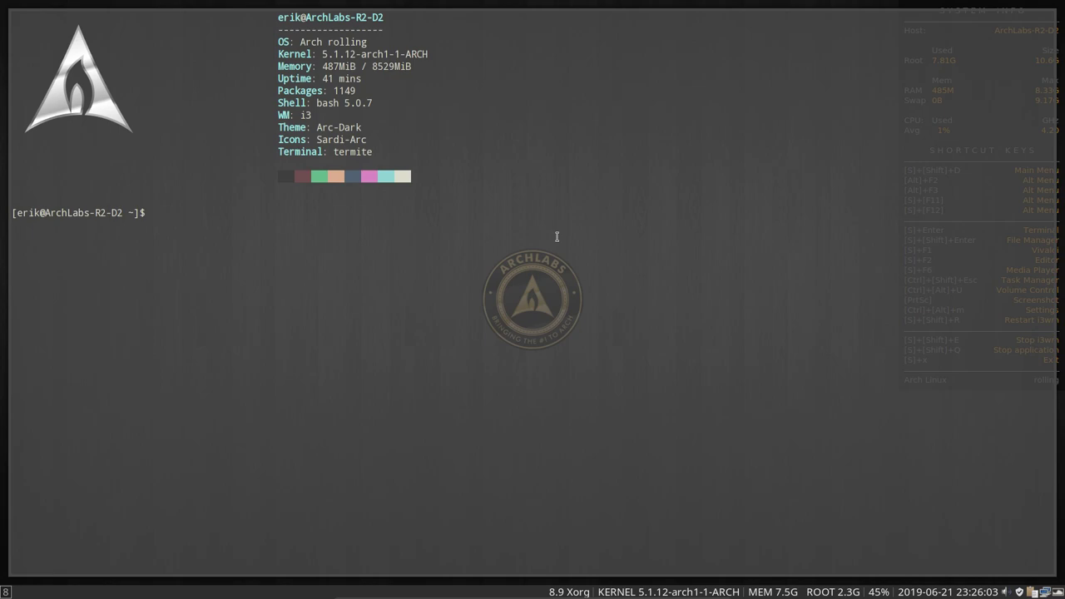
key(super+shift+q)
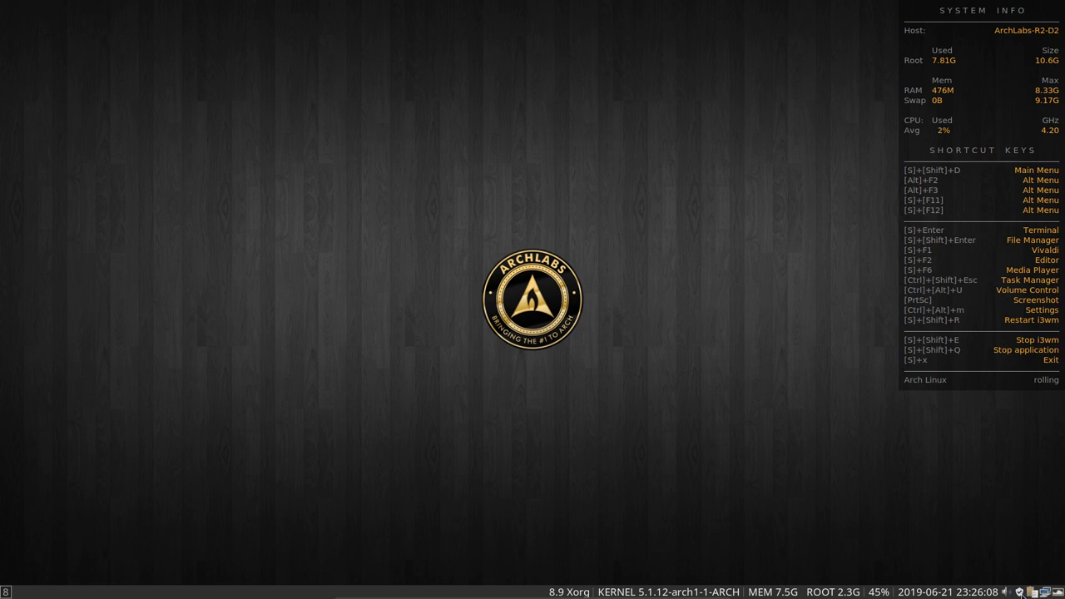
click(1019, 592)
Step: View arcolinux_repo under Repositories to see the installed arc-themes-nico, mirrorlist and root packages, then go back
click(33, 104)
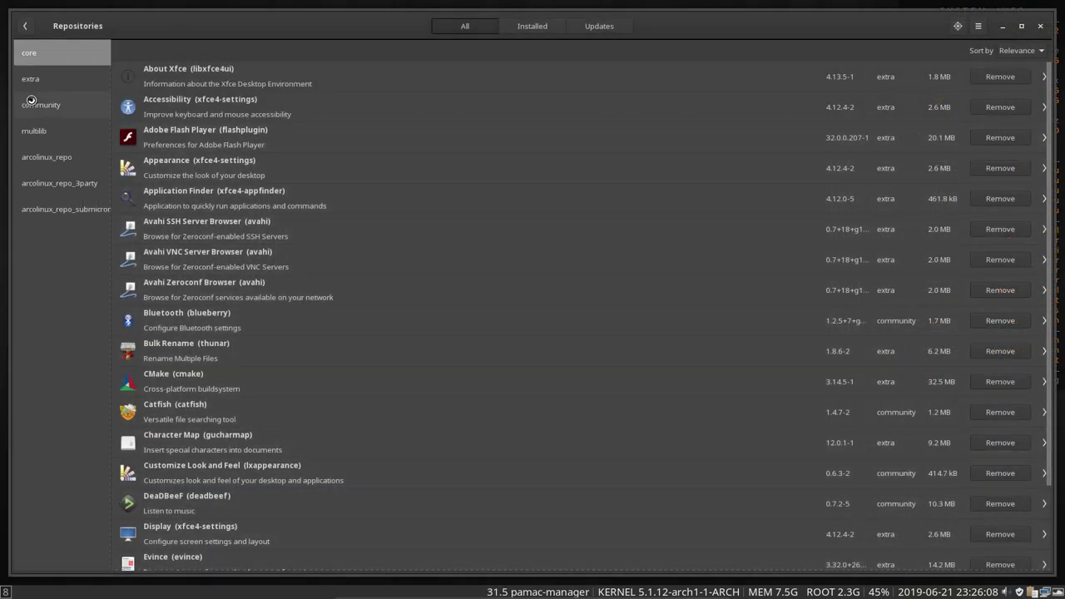
click(67, 166)
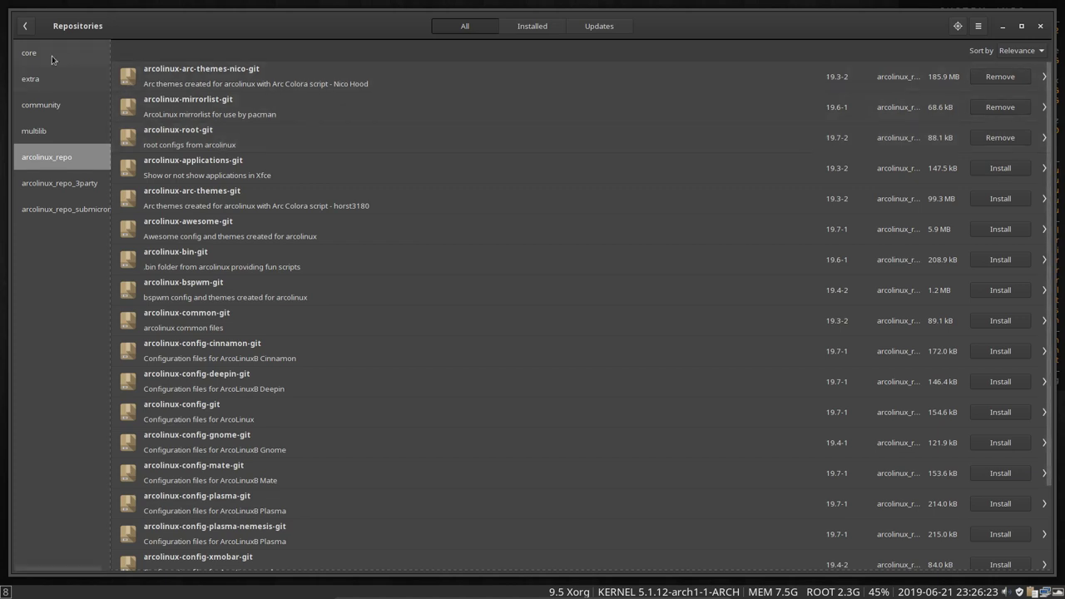
click(27, 30)
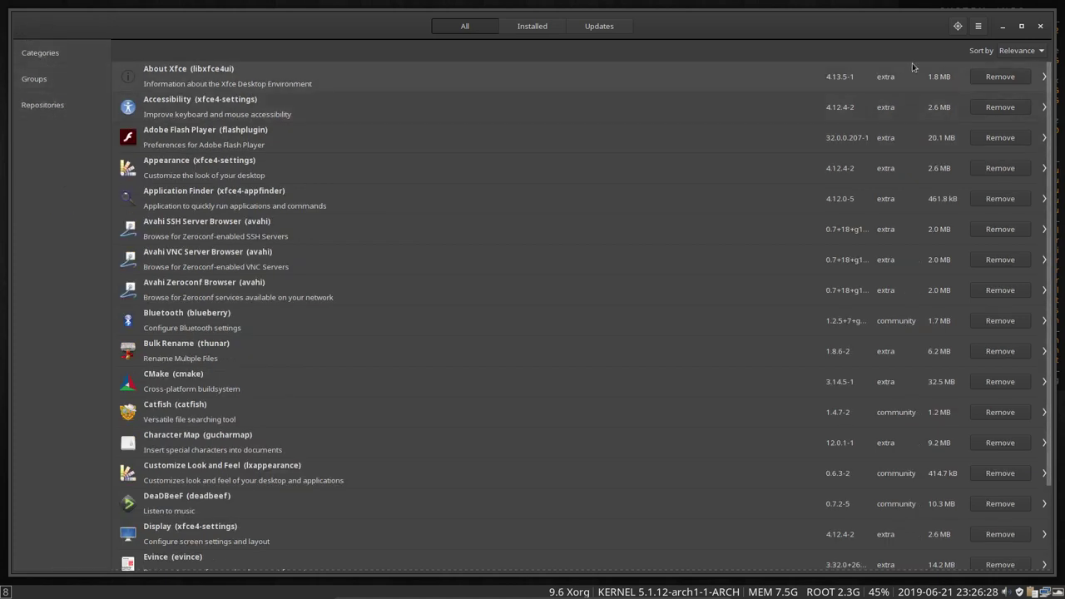
click(979, 29)
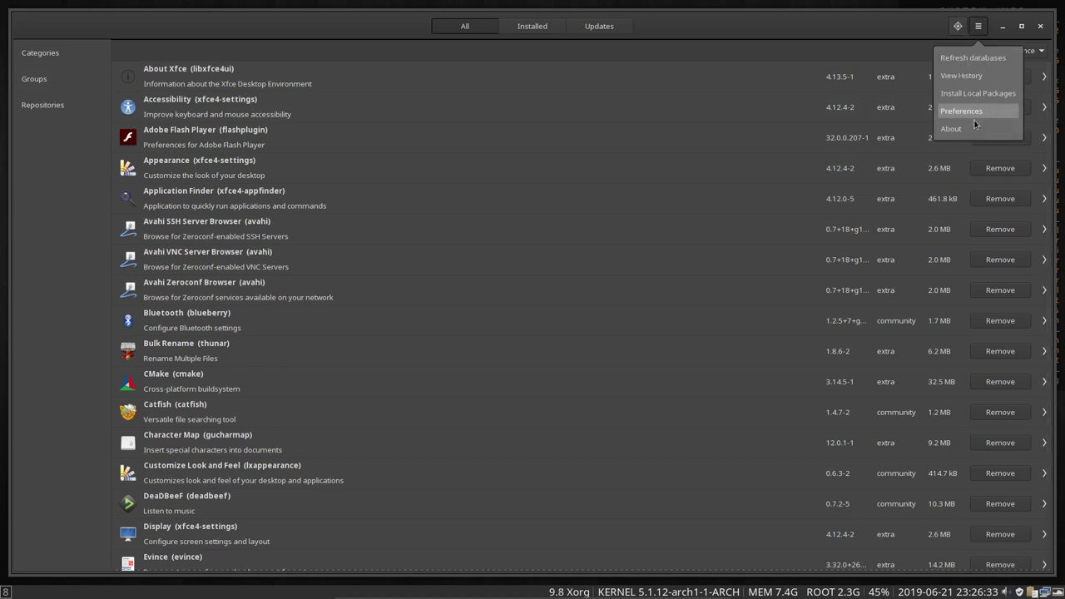
click(946, 114)
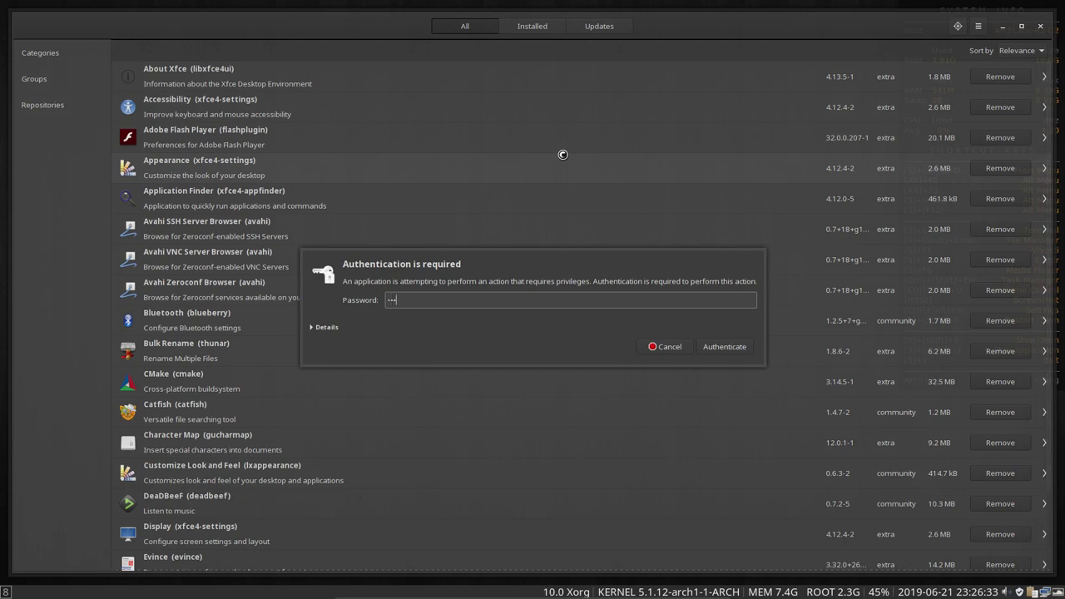
key(Return)
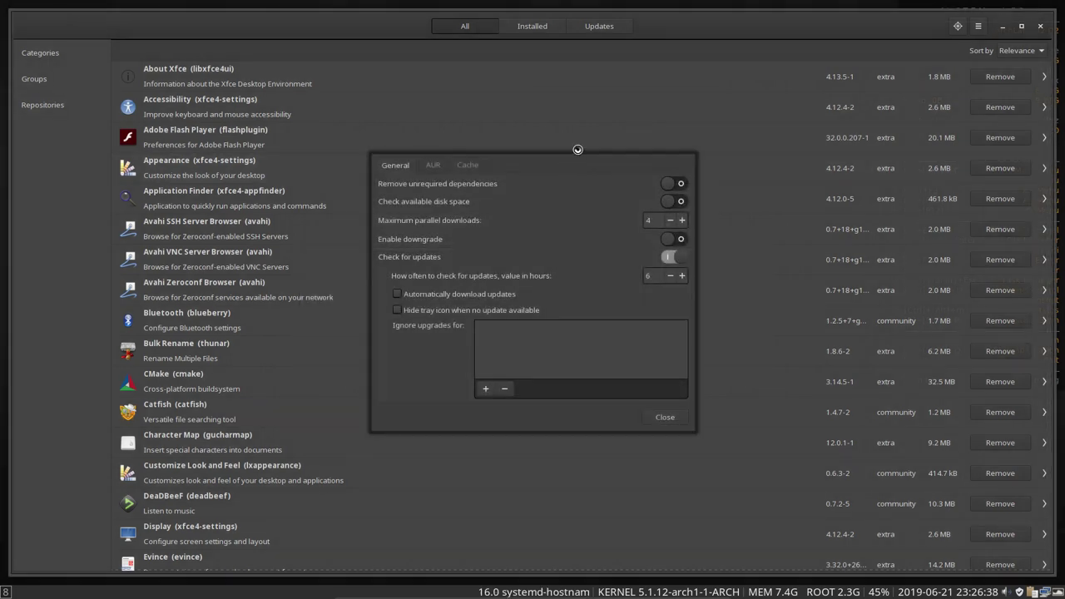
click(438, 170)
click(463, 168)
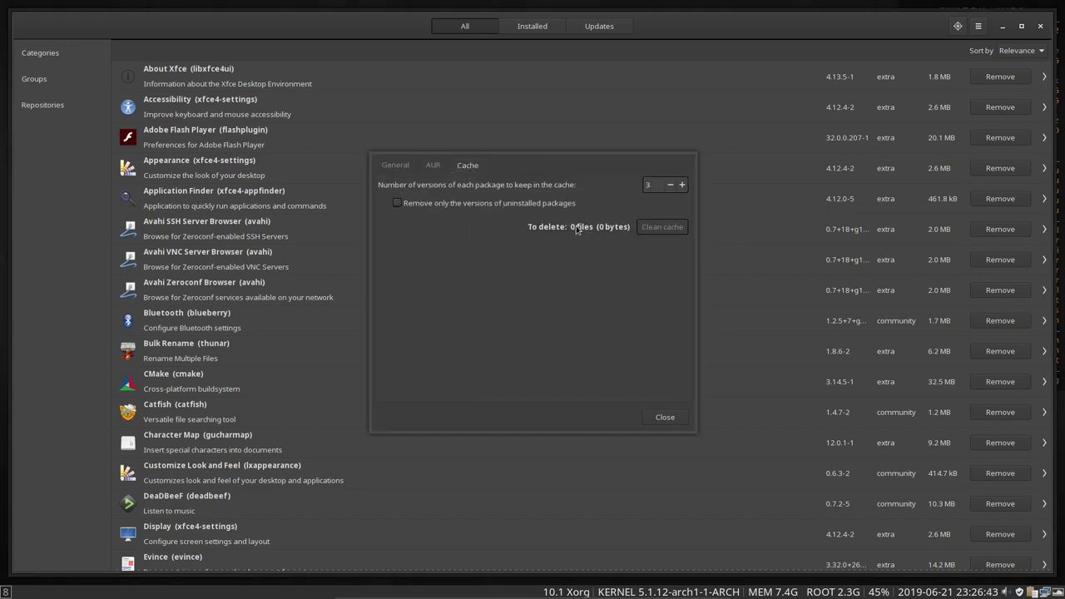
click(666, 416)
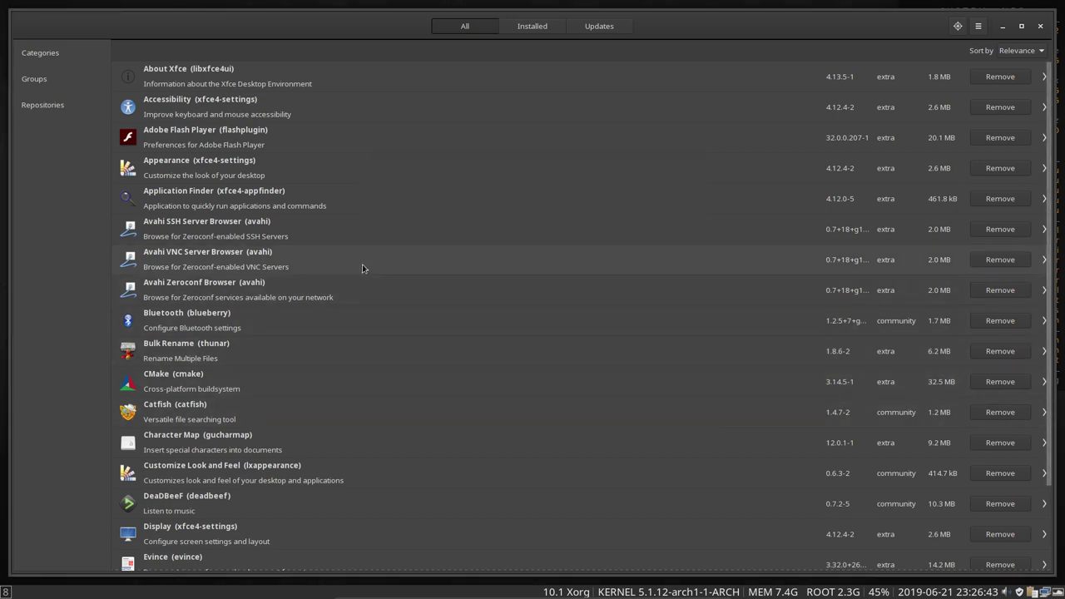
Step: Return to arcolinux_repo and sort its packages by name, then by date
click(42, 106)
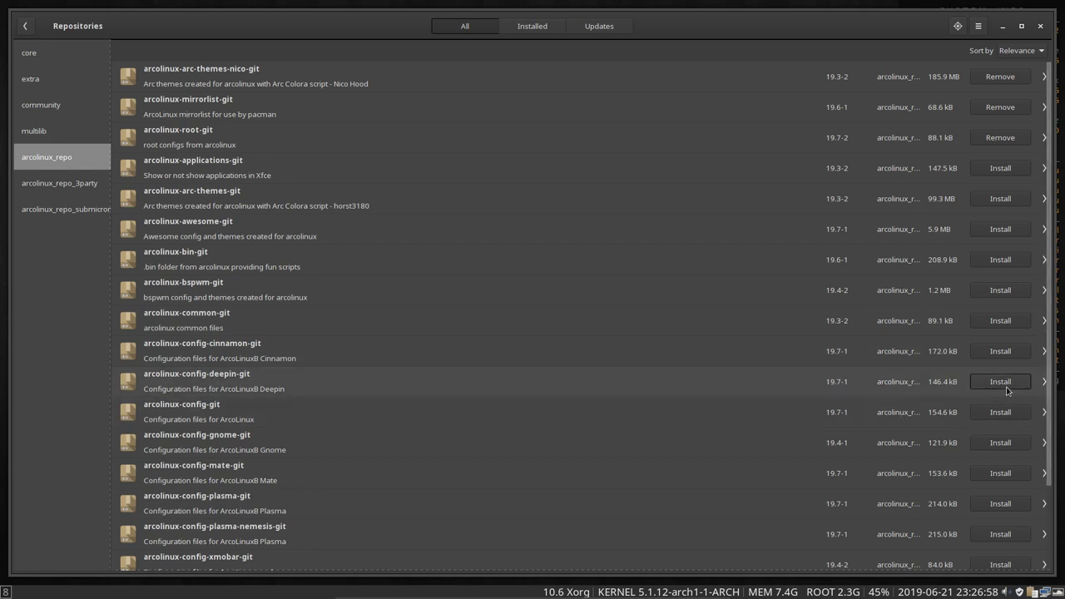
click(1002, 52)
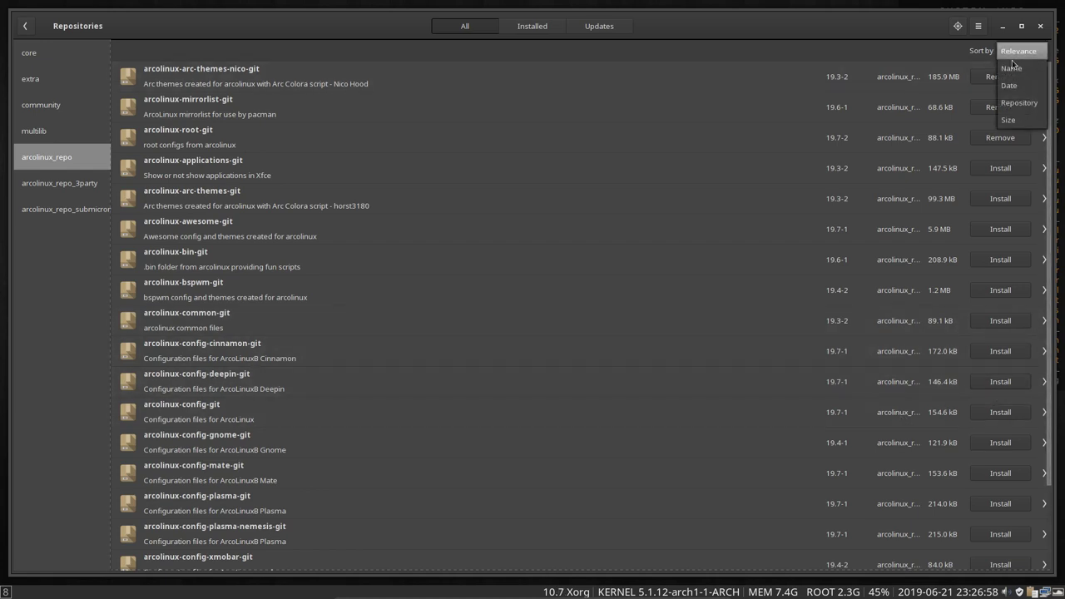
click(1011, 69)
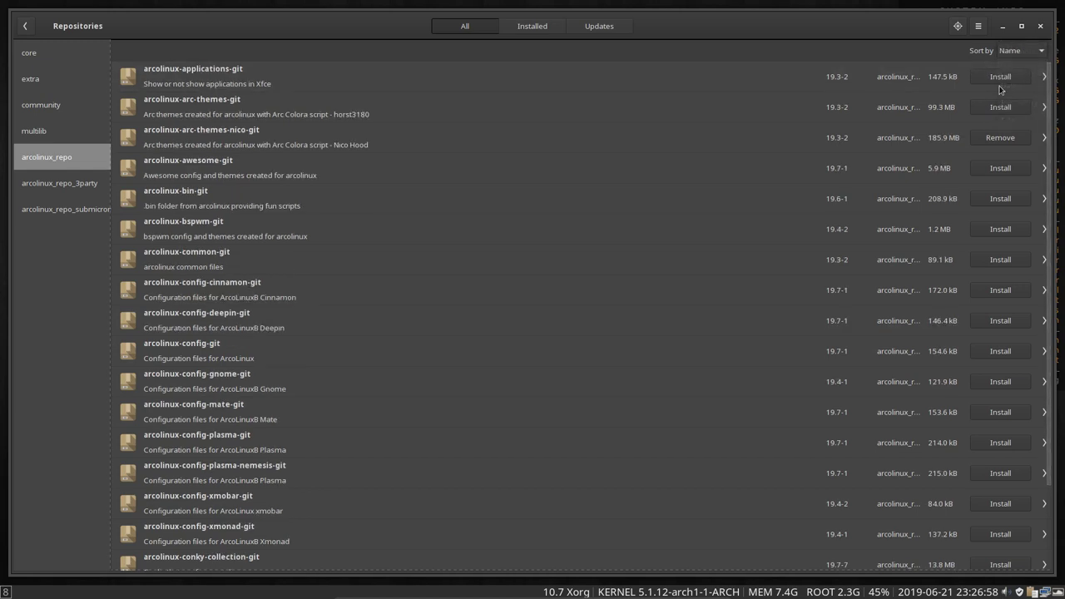
click(1031, 51)
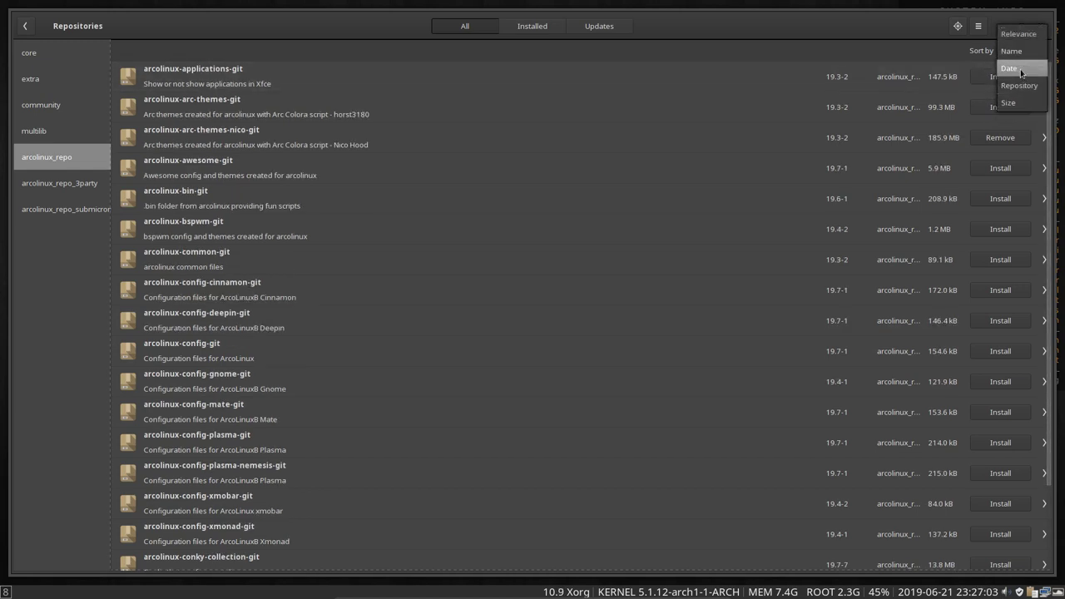
click(1021, 71)
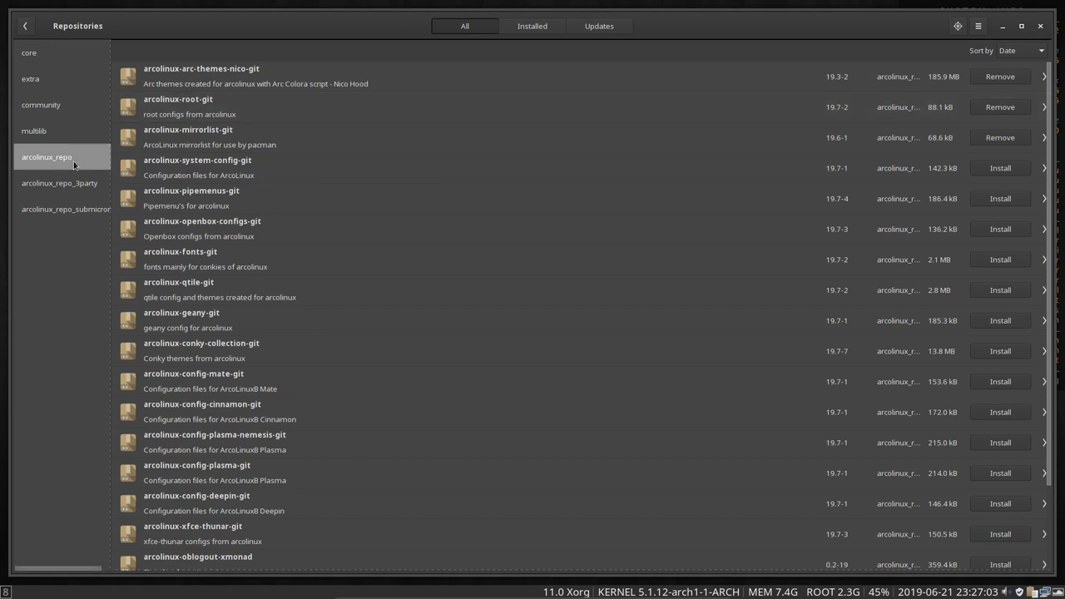
Step: Check the Updates and Installed views, then return to browsing all packages
click(600, 27)
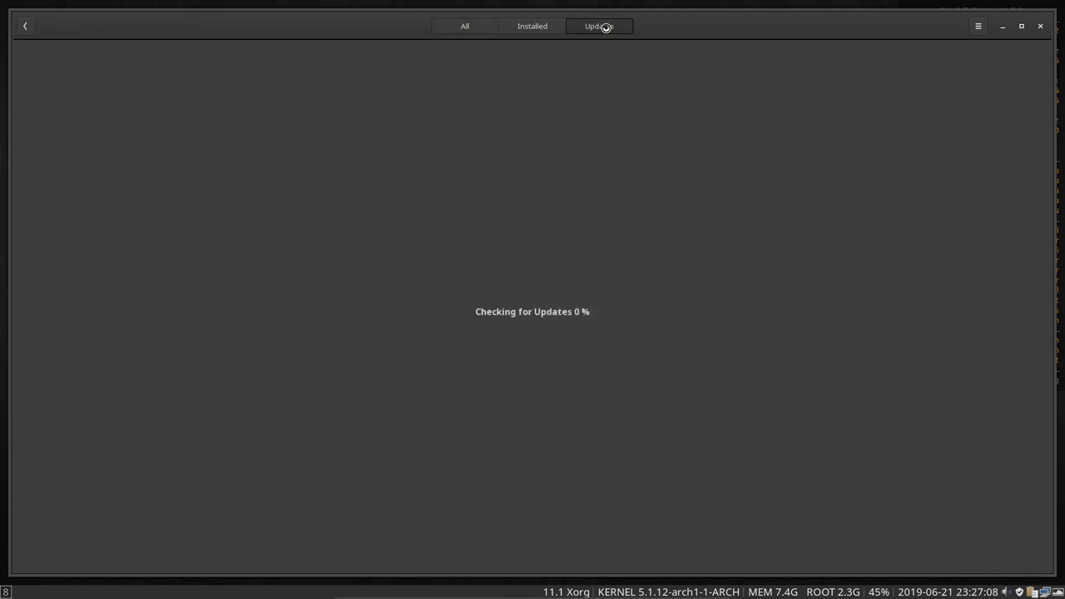
click(524, 29)
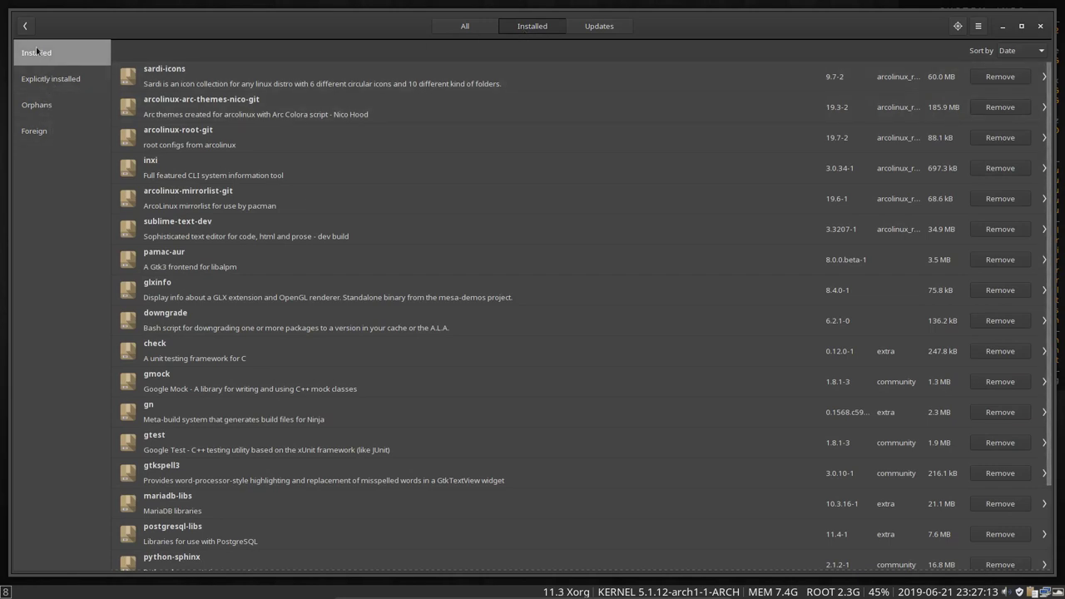
click(459, 26)
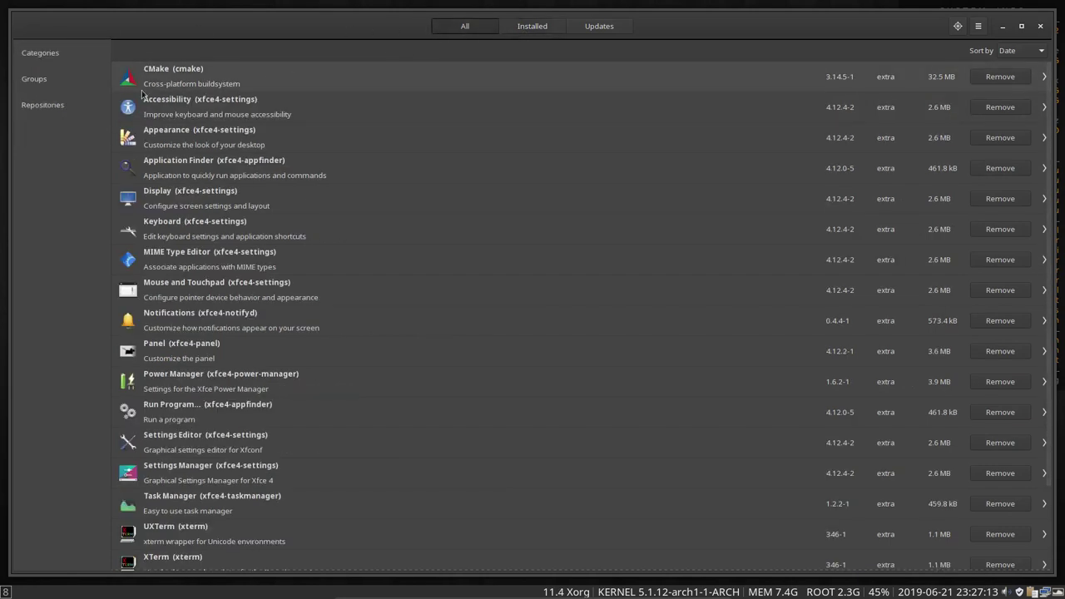
Step: Browse the arcolinux_repo_3party and arcolinux_repo_submicron lists, ending by scrolling through arcolinux_repo
click(73, 104)
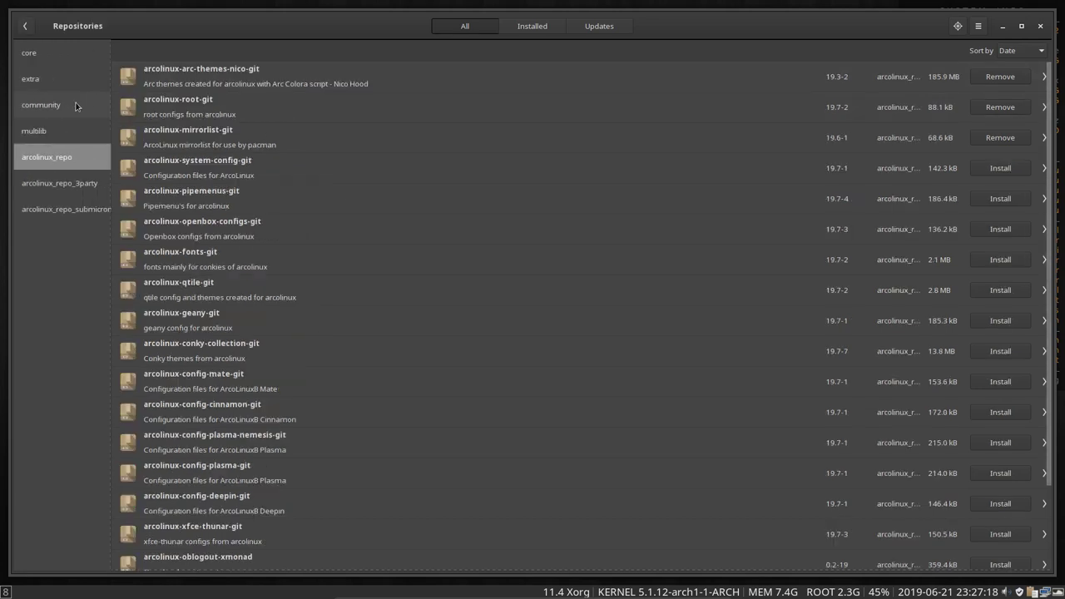
click(77, 180)
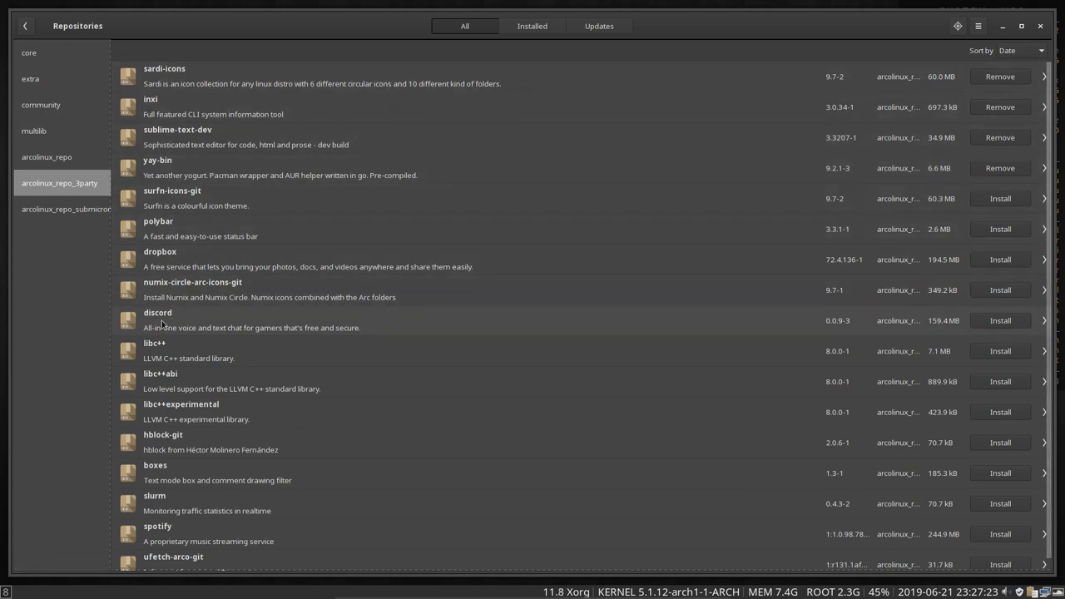
scroll(162, 327, down, 1)
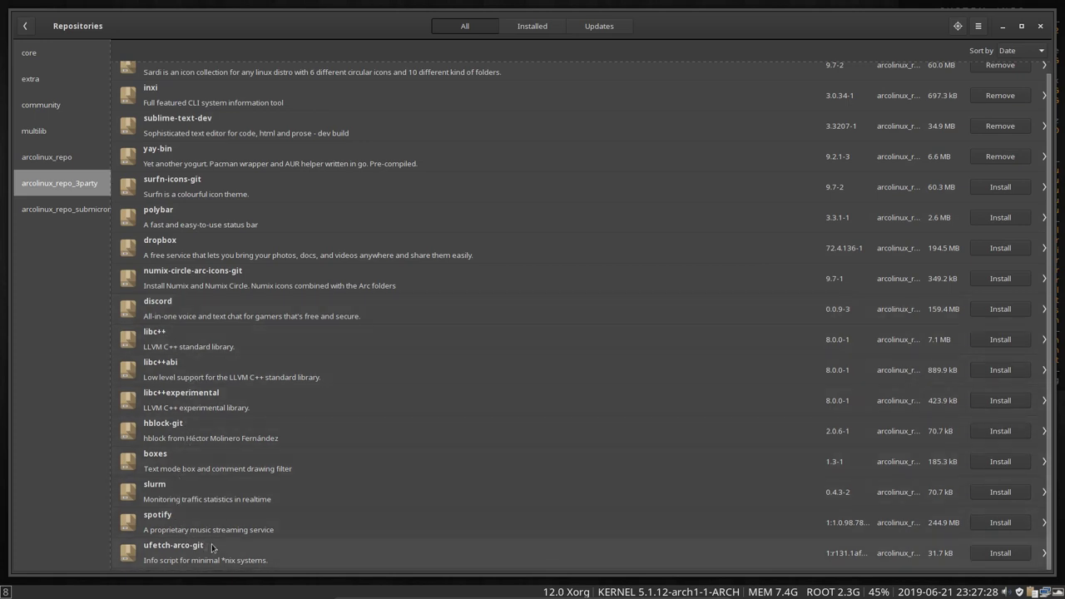
click(46, 209)
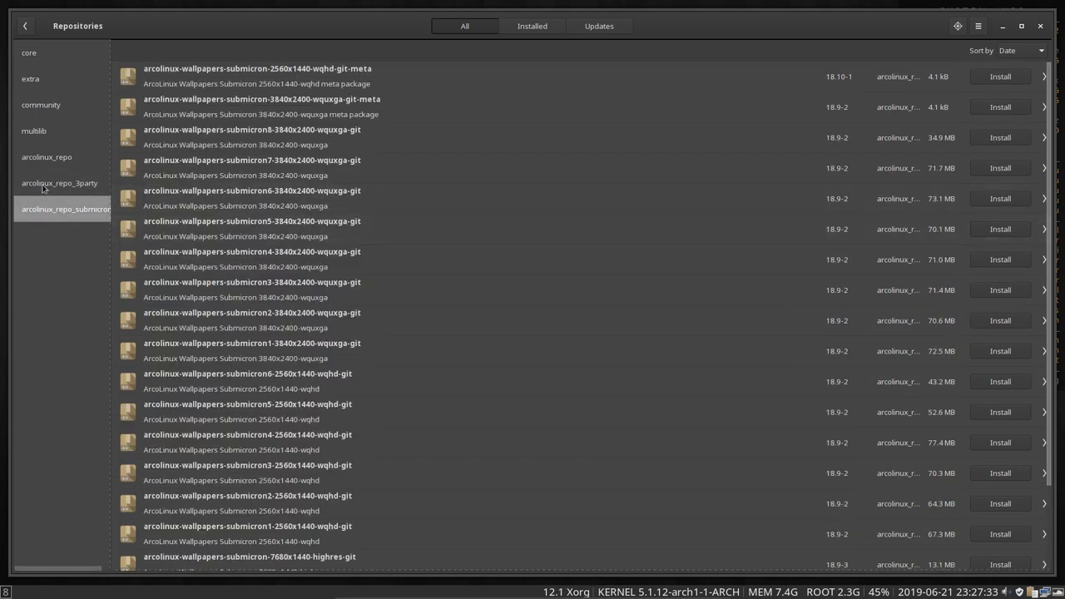
click(40, 185)
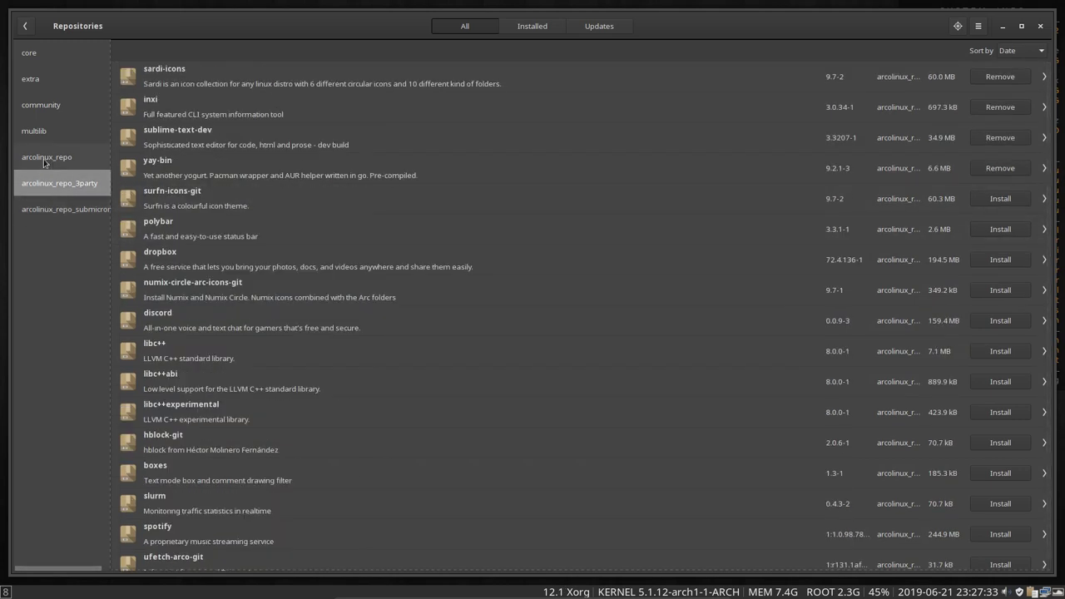
click(43, 159)
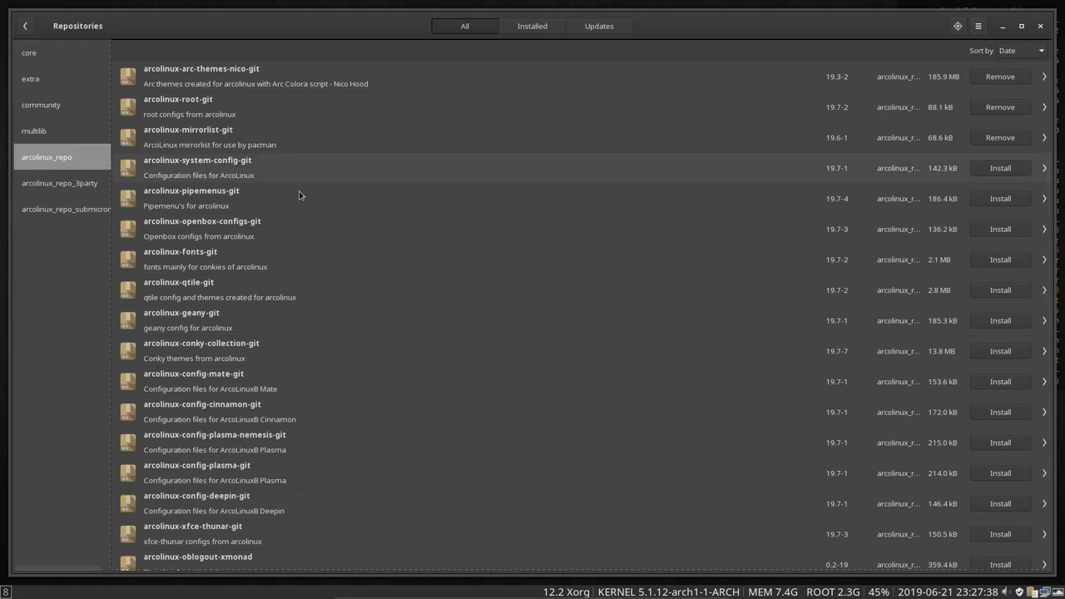
scroll(433, 214, down, 10)
scroll(433, 214, down, 10)
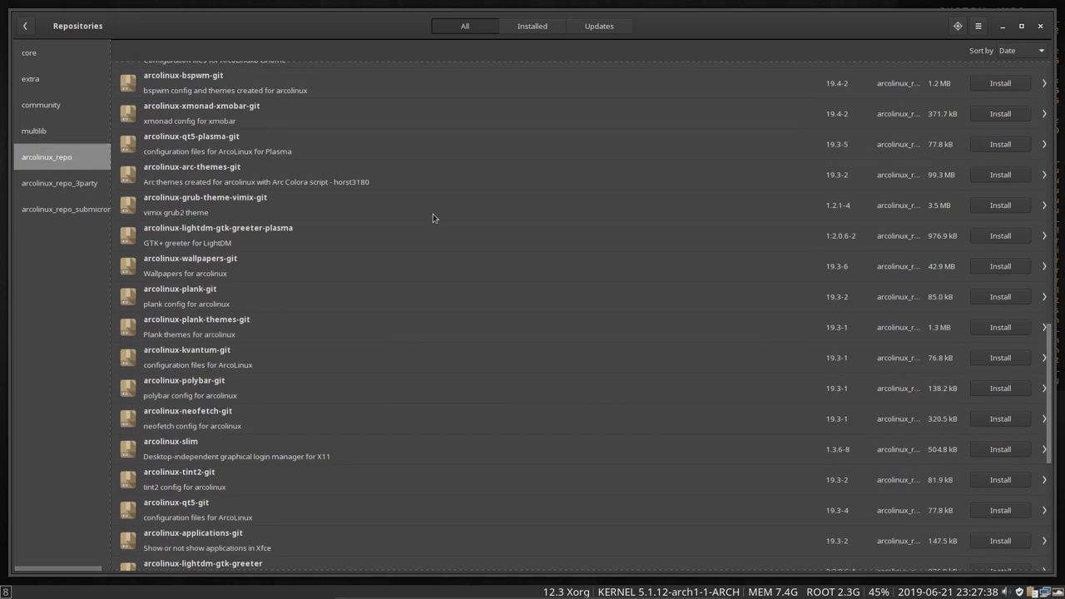
scroll(433, 214, down, 10)
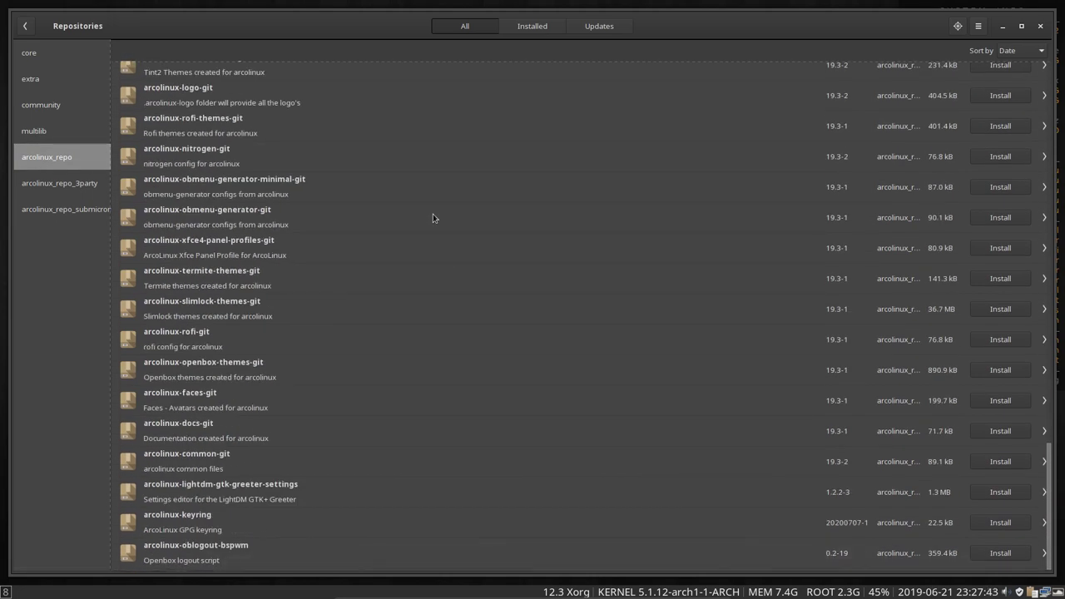
scroll(432, 214, up, 10)
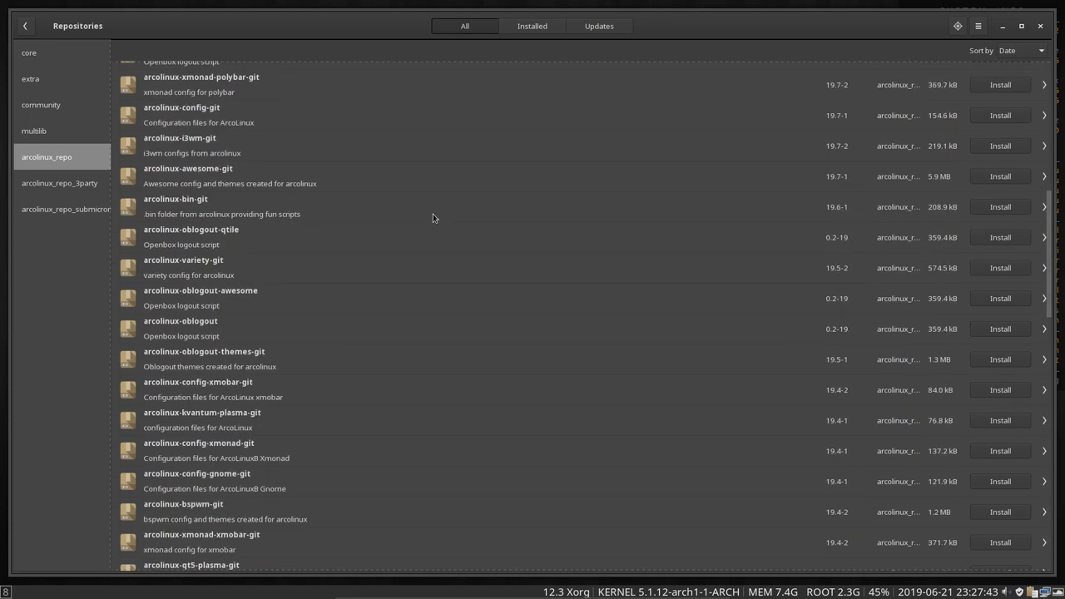
scroll(433, 218, up, 5)
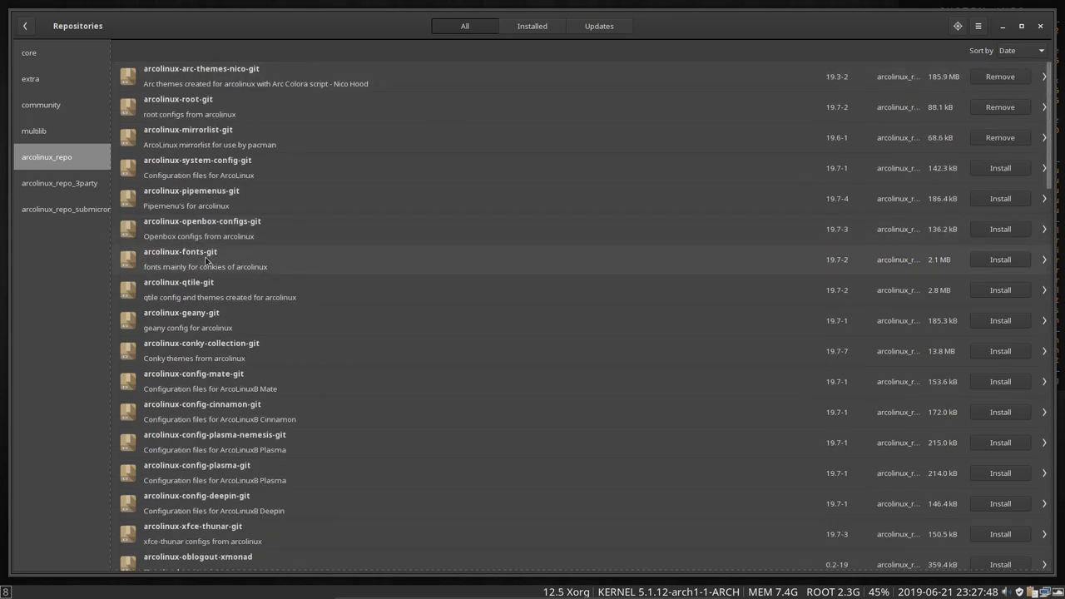
Step: Close Pamac, choose the Openbox session at the login screen and log in with the password
click(1040, 26)
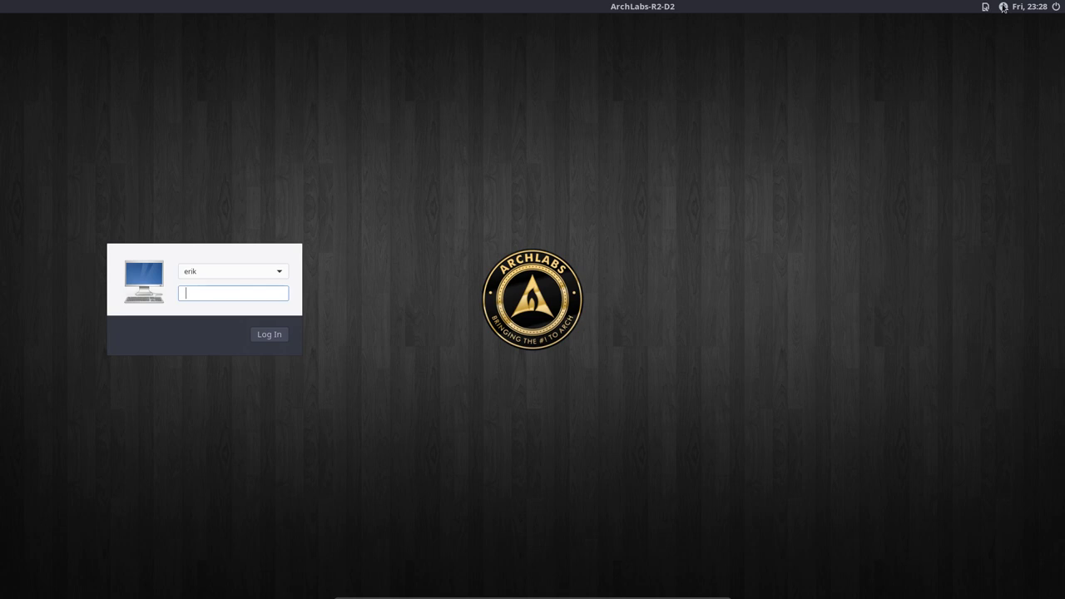
click(1003, 8)
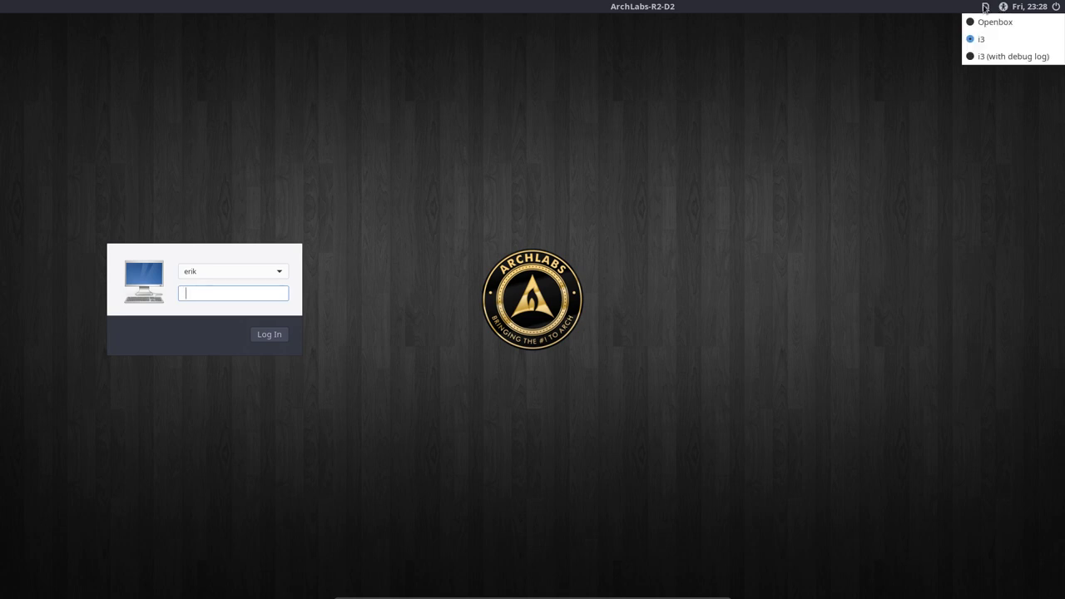
click(988, 19)
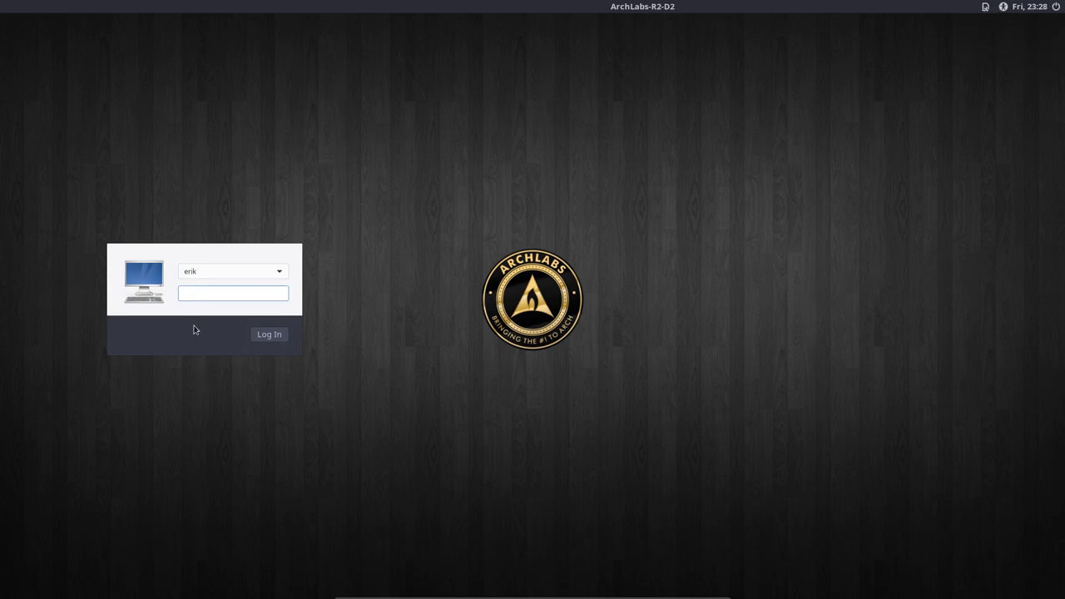
key(Return)
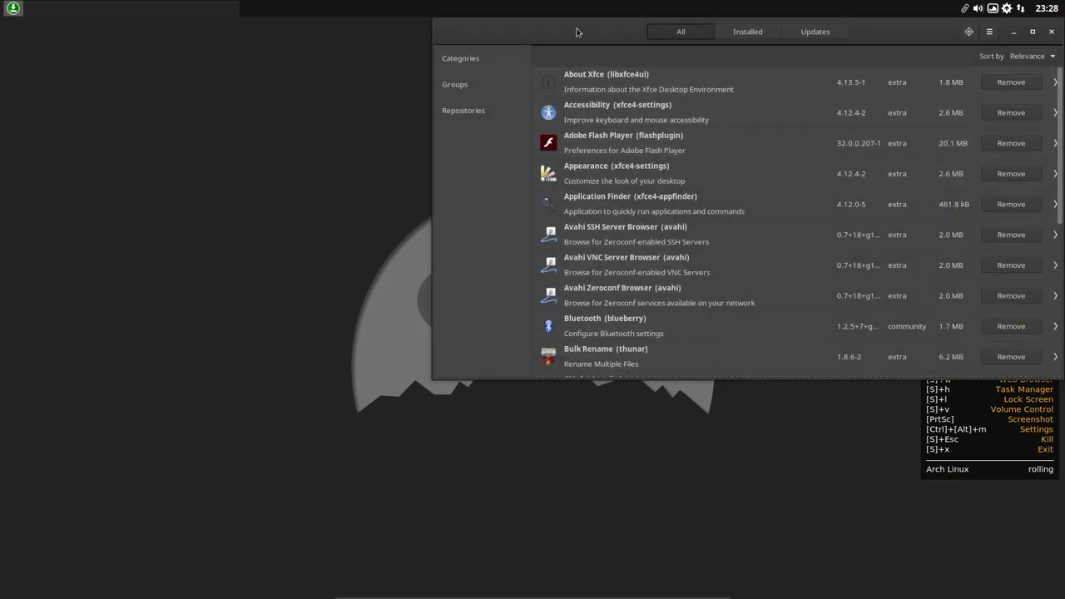
Step: Close Pamac and launch LXAppearance from the desktop's right-click Preferences menu
drag(576, 32, 267, 141)
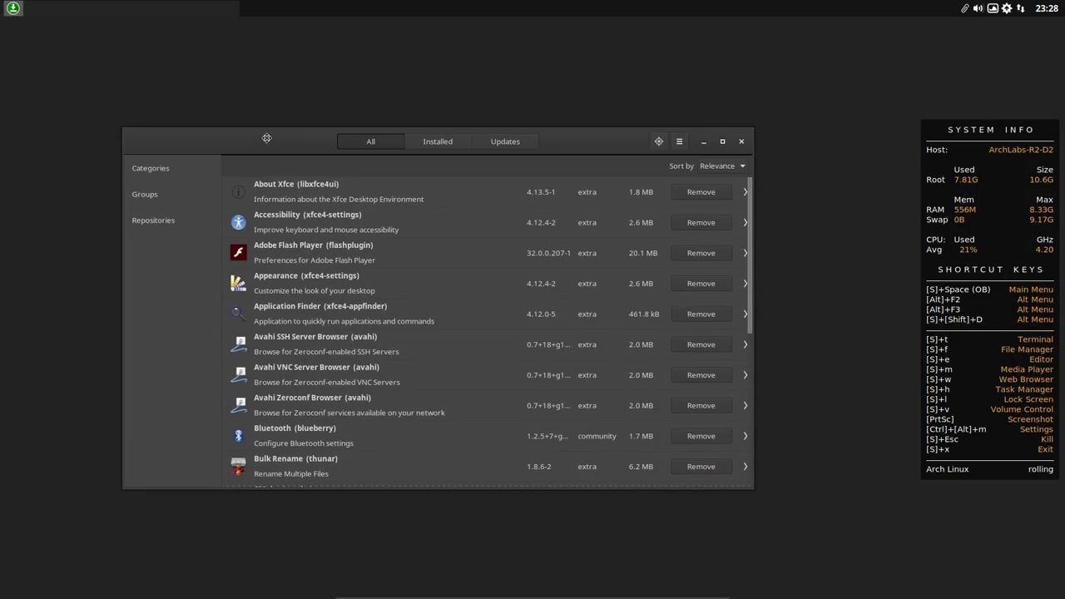
drag(741, 146, 737, 151)
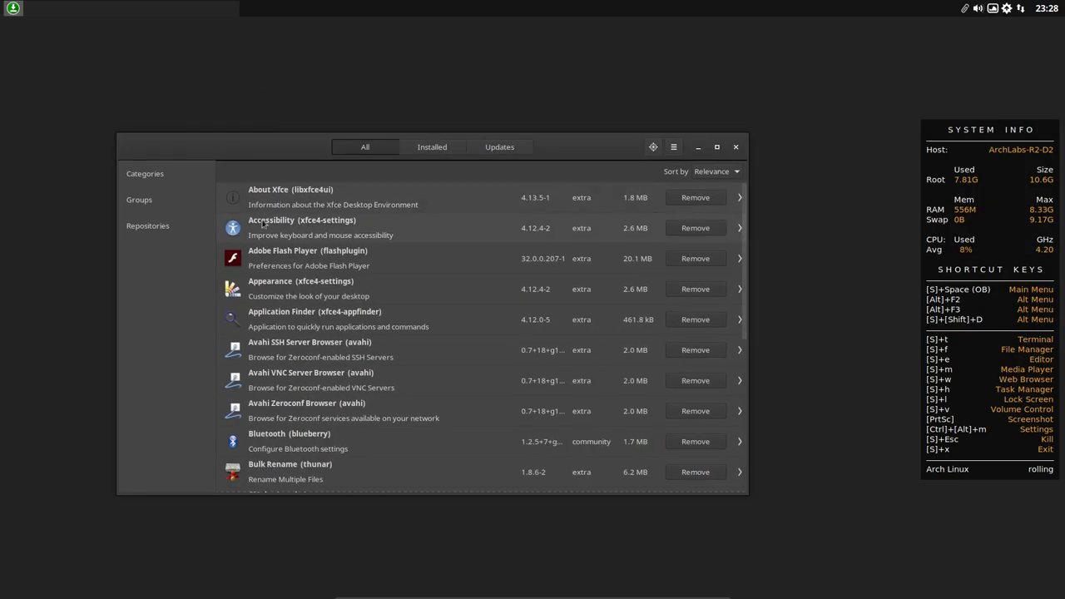
click(738, 152)
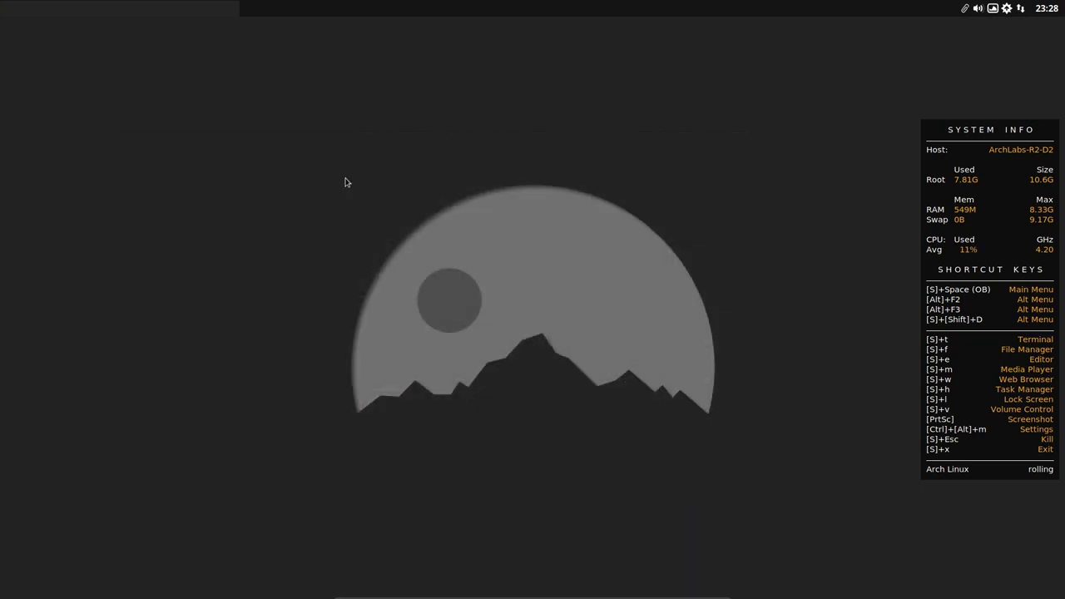
right_click(347, 28)
mouse_move(393, 241)
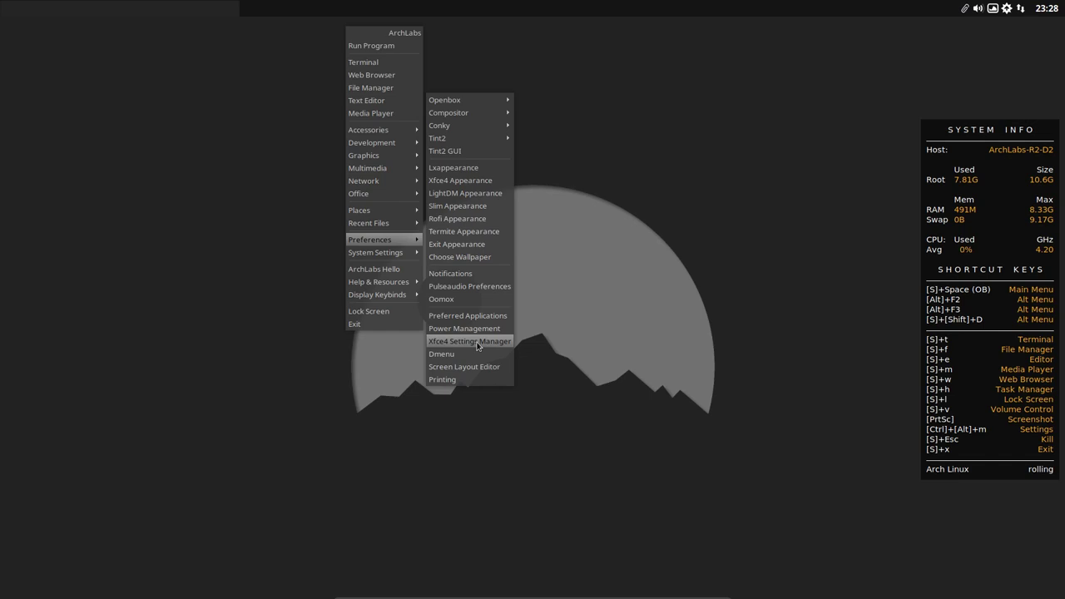
click(466, 167)
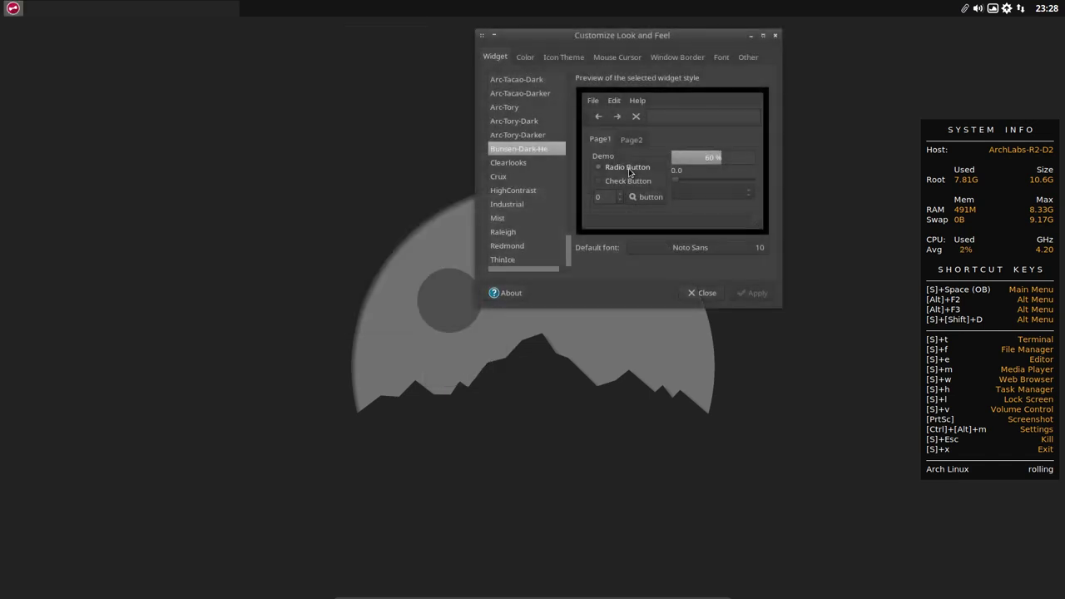
Step: Preview Arc, then pick Arc-Dark as the widget theme
scroll(527, 143, up, 6)
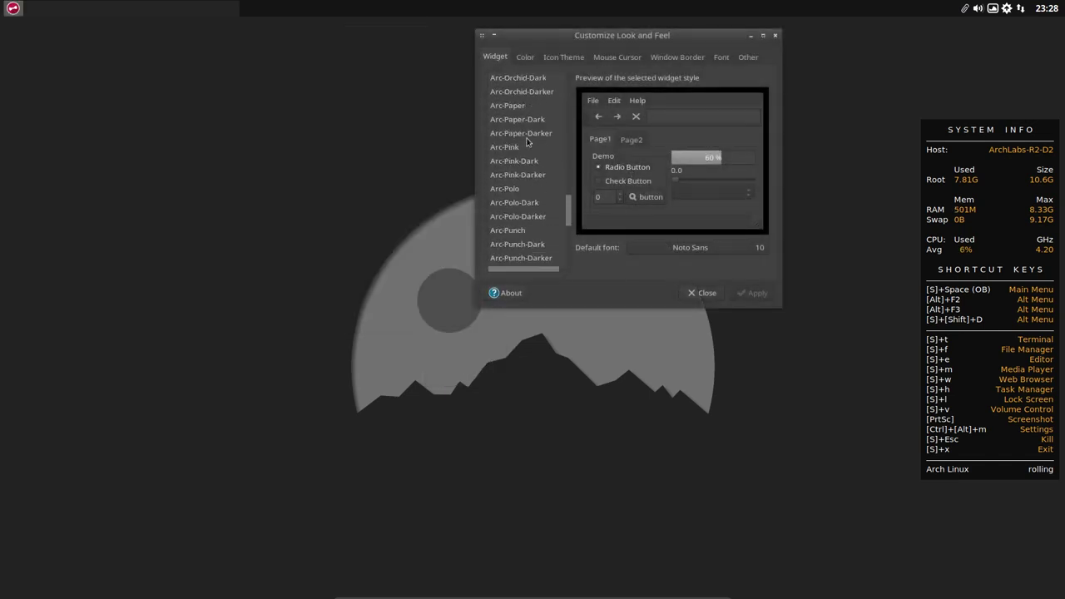
scroll(528, 143, up, 8)
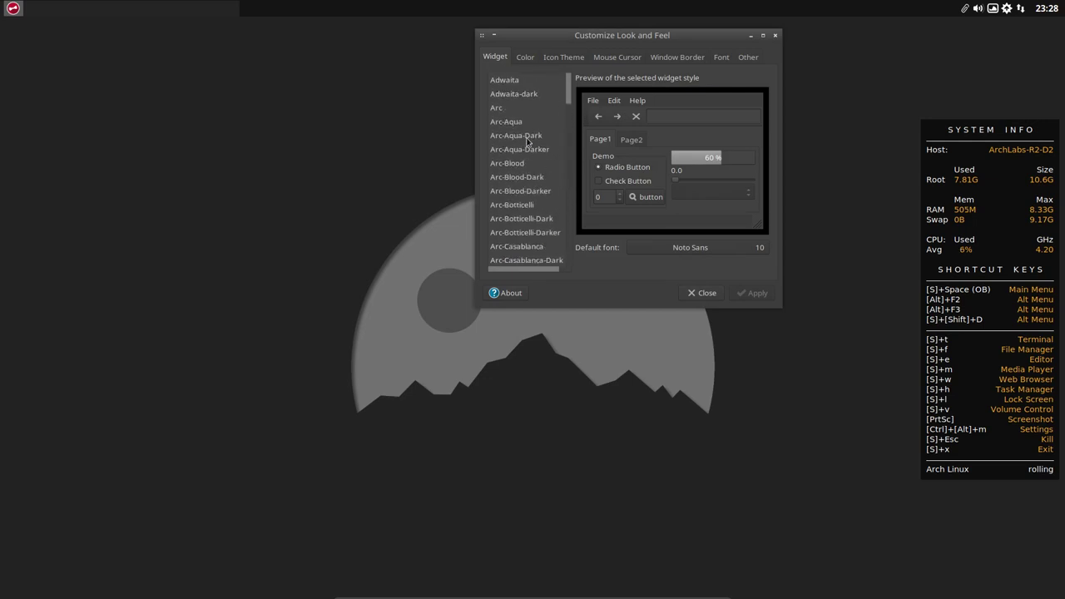
click(507, 108)
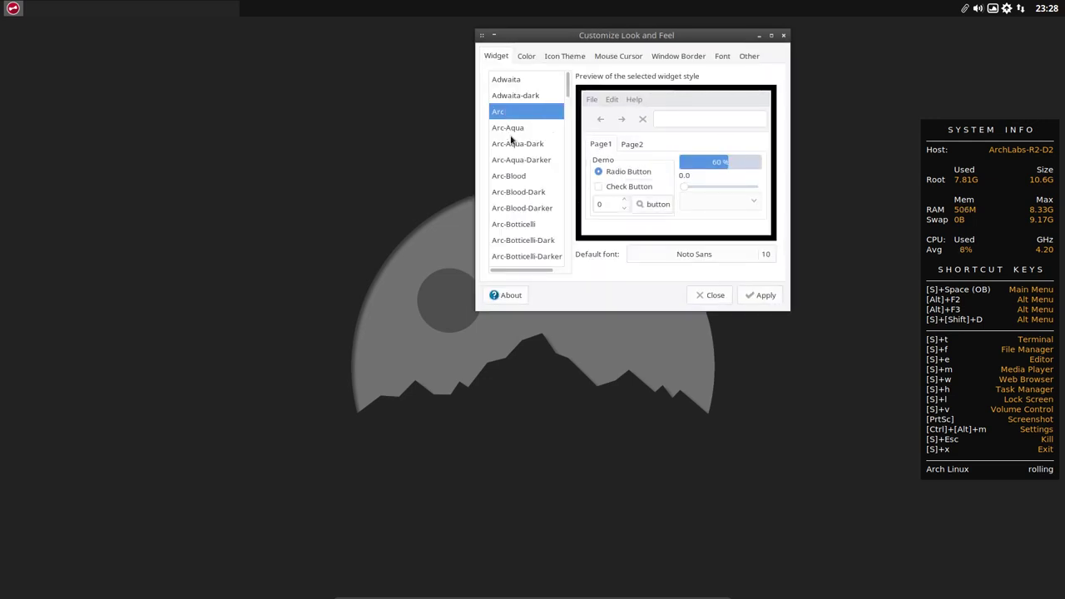
scroll(533, 252, down, 5)
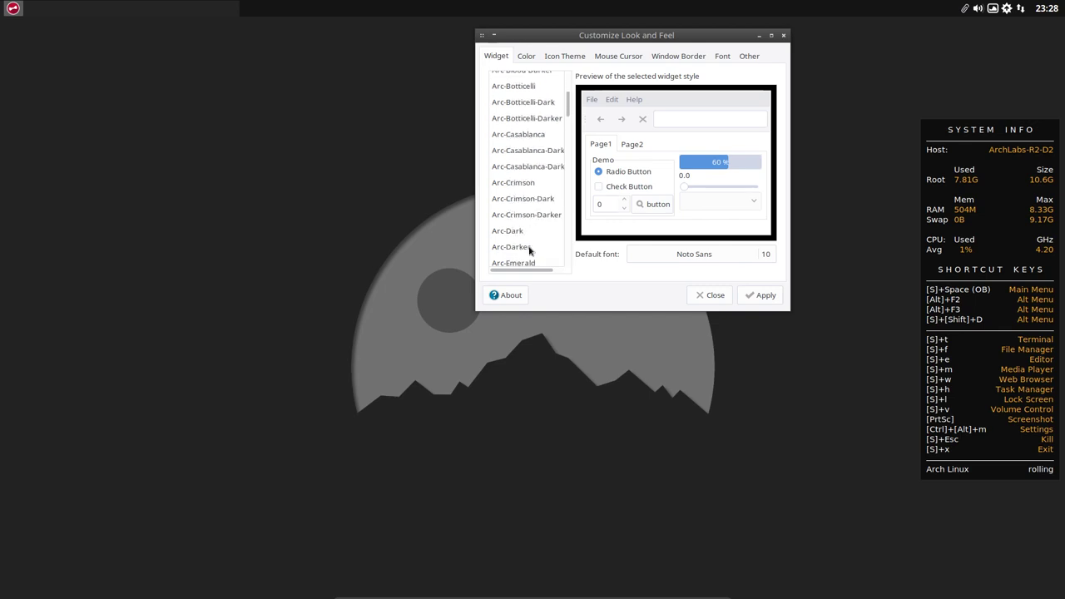
click(515, 207)
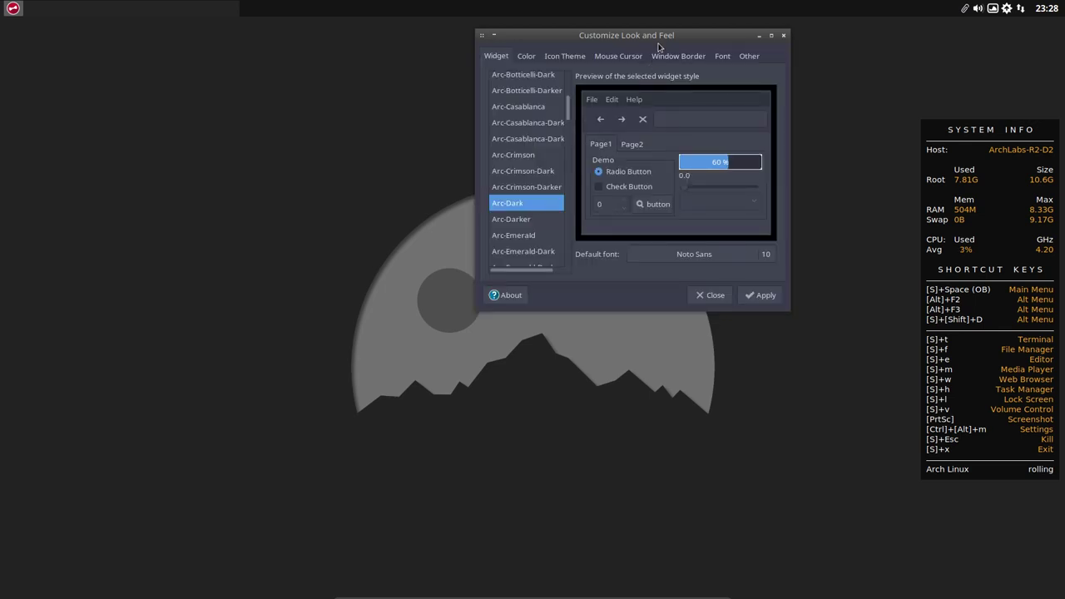
drag(657, 43, 512, 83)
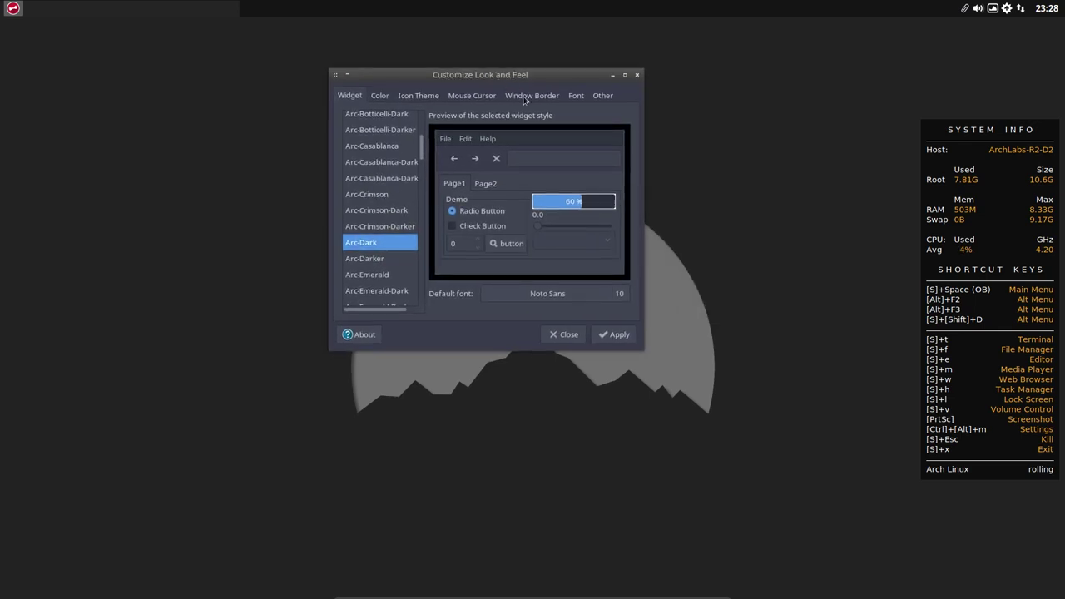
click(528, 97)
Step: Apply Arc-Dark as the window border theme, after trying Arc-Blood-Dark and Arc-Botticelli-Dark
scroll(451, 170, up, 10)
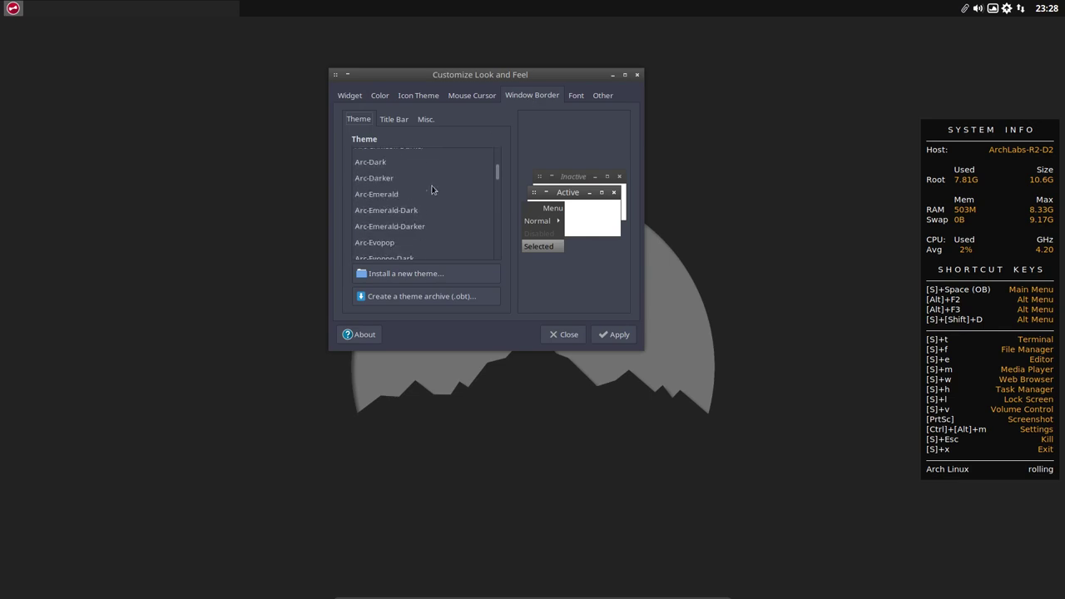
scroll(398, 242, down, 3)
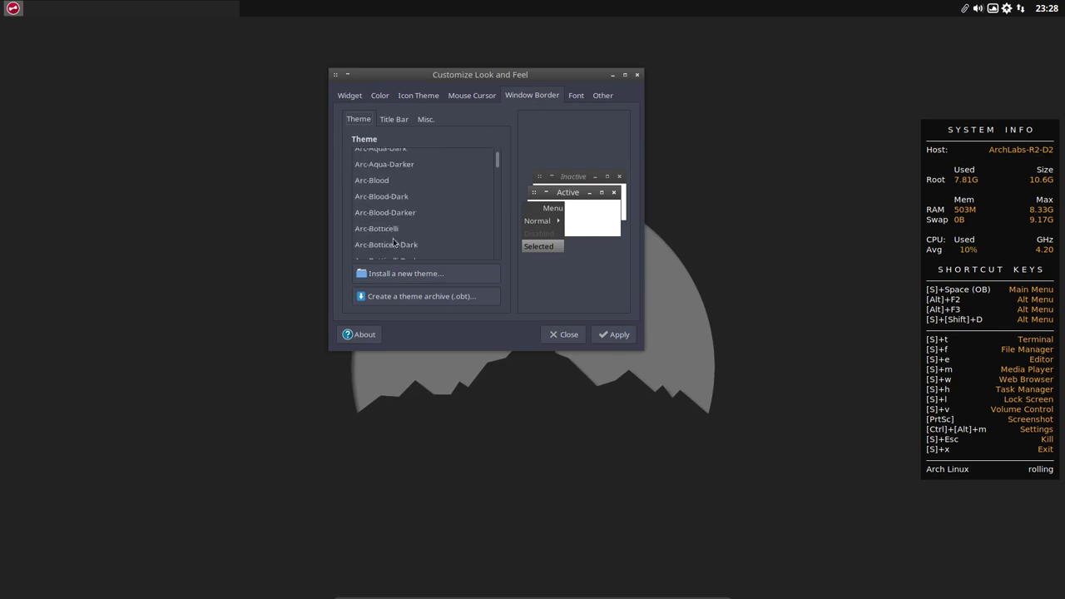
click(388, 180)
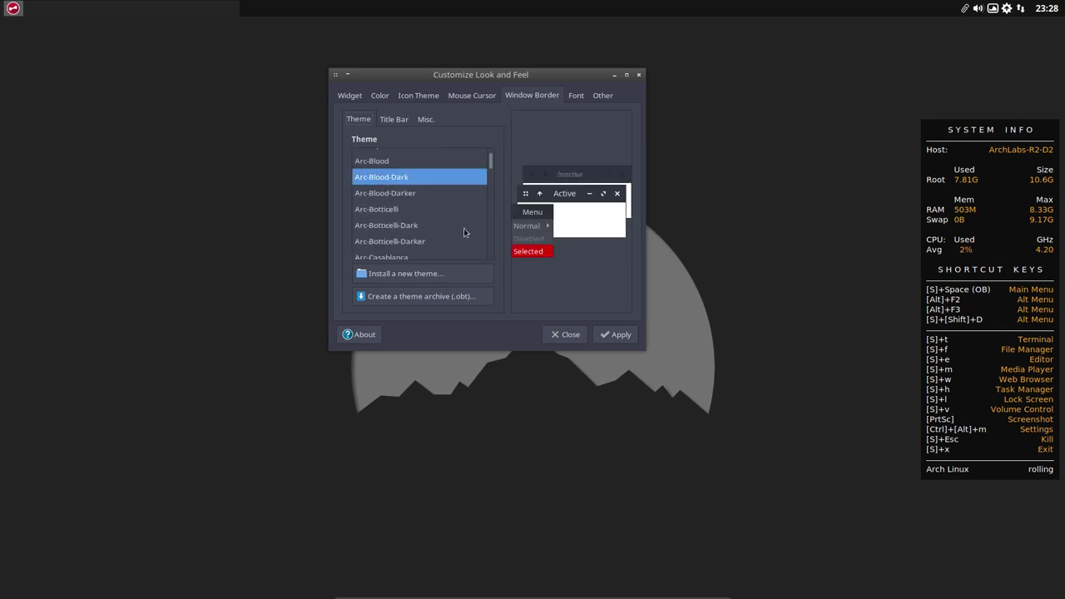
click(616, 334)
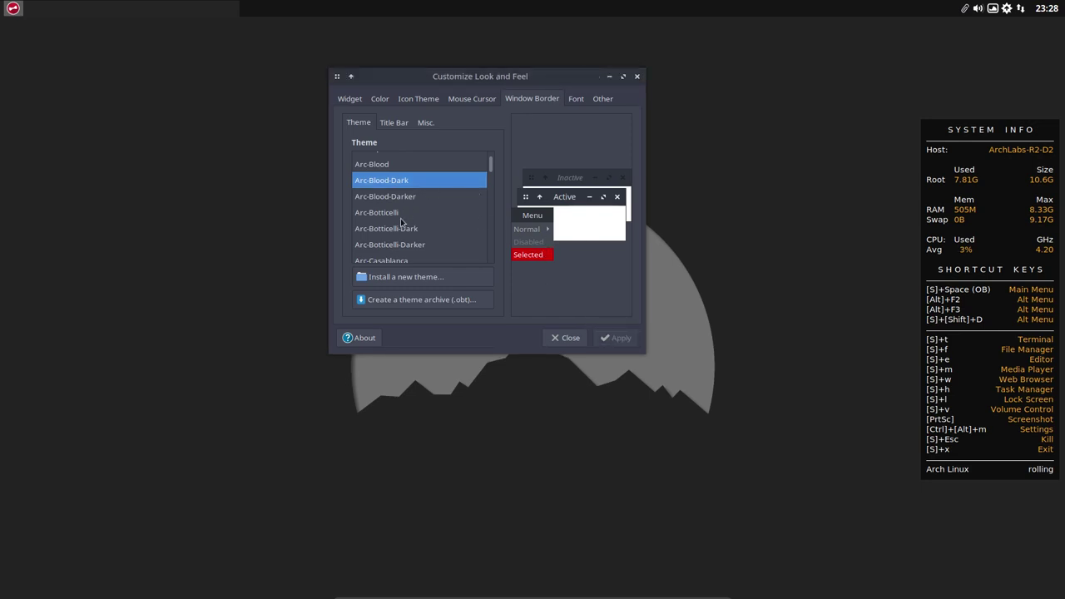
click(401, 229)
click(615, 337)
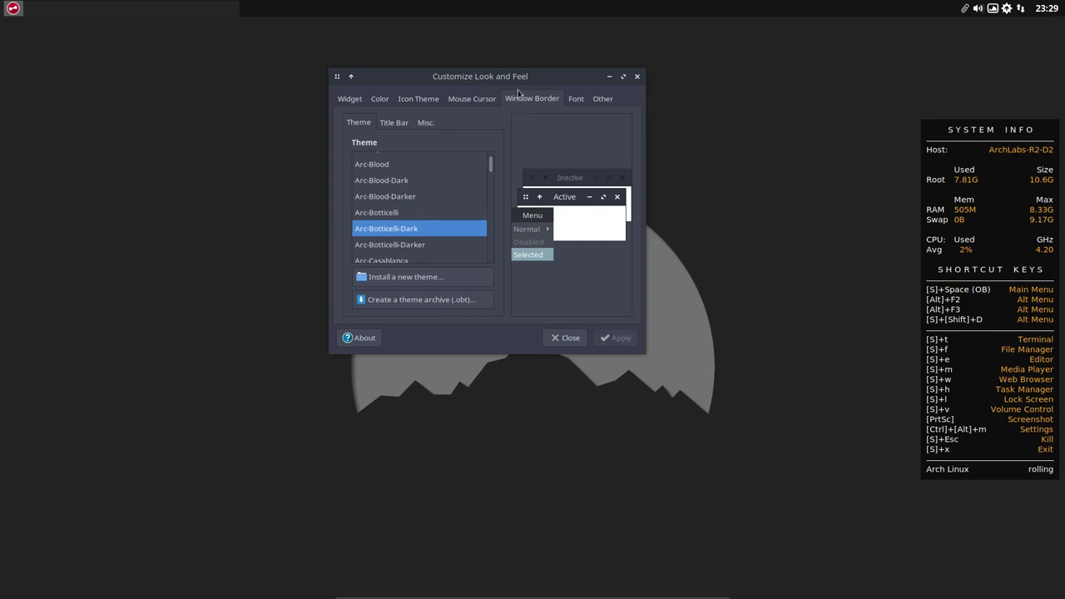
scroll(436, 253, down, 3)
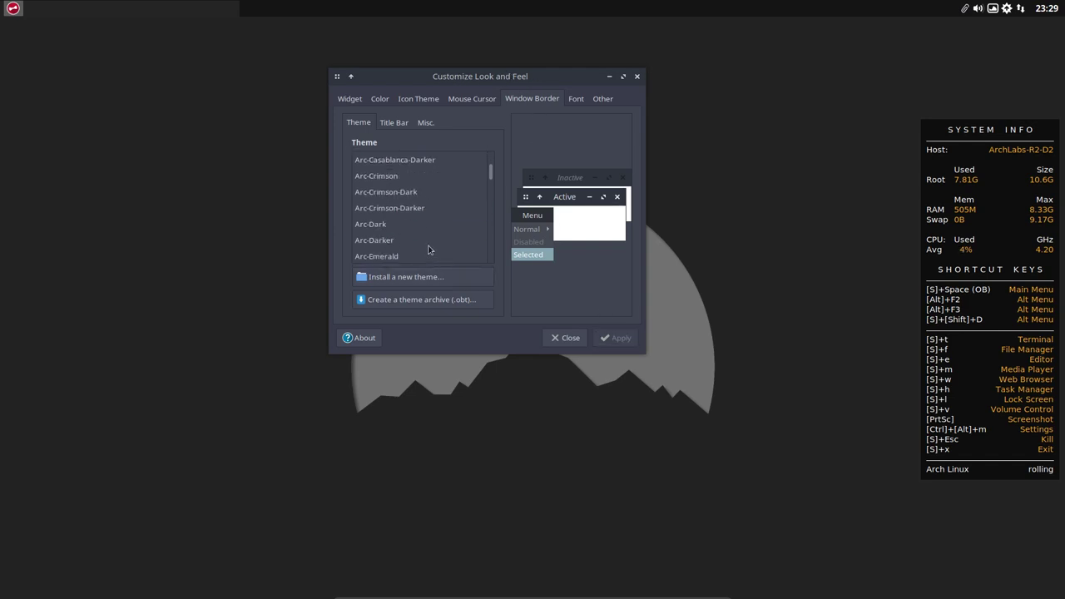
click(431, 225)
click(615, 338)
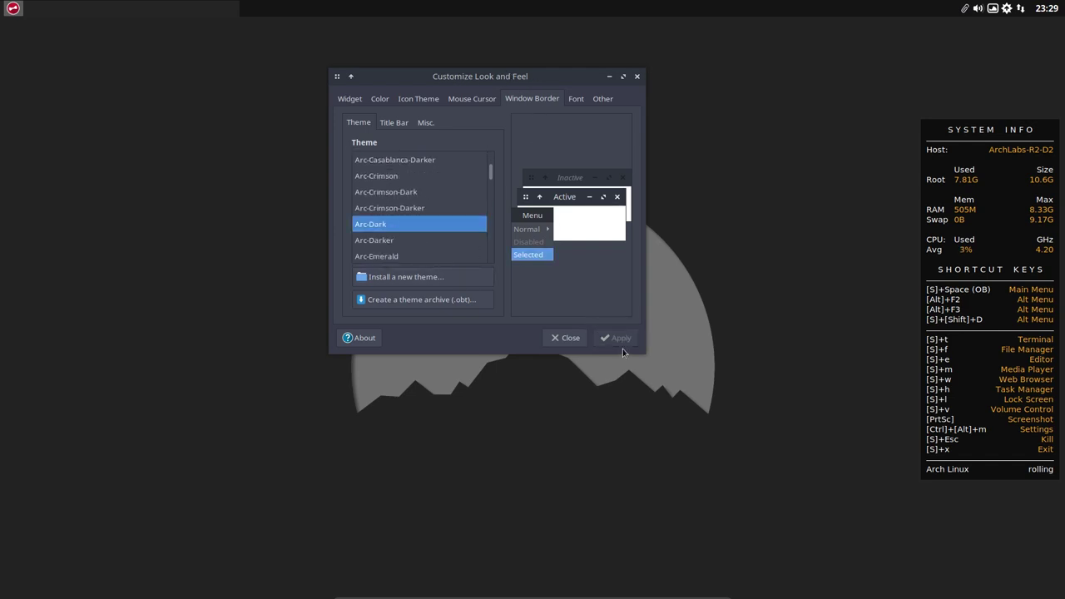
Step: Apply the Breeze Snow cursor theme, glance at the Icon, Color and Widget tabs, and close LXAppearance
click(470, 99)
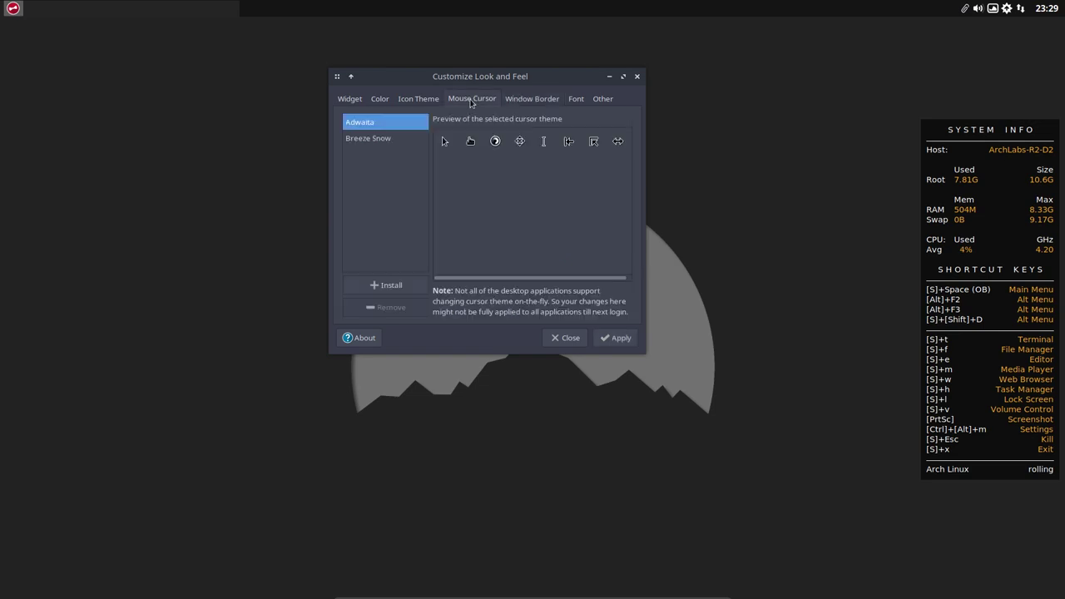
click(393, 139)
click(597, 339)
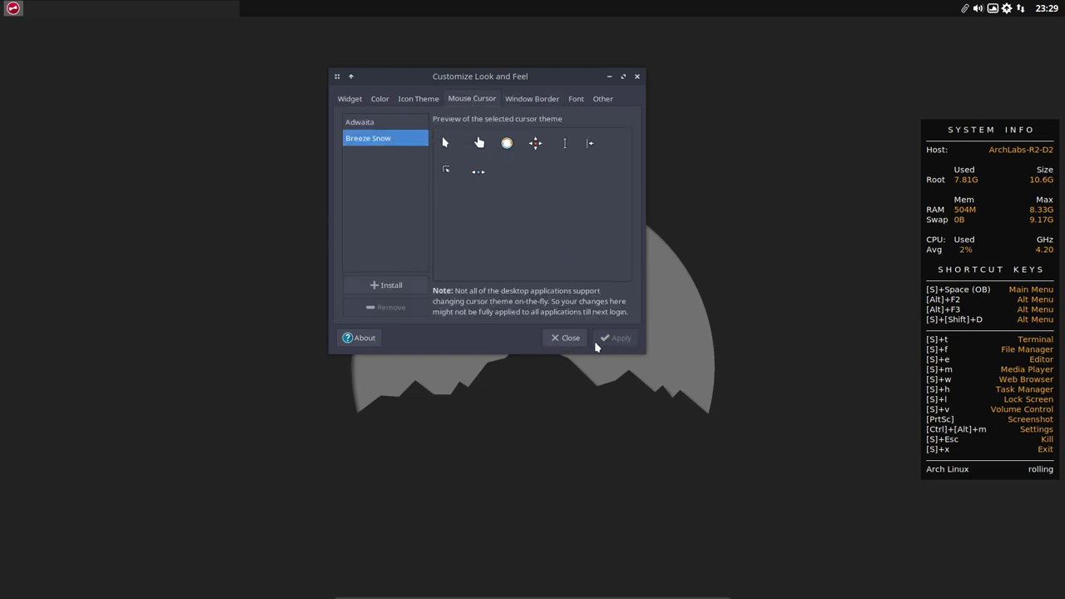
click(422, 102)
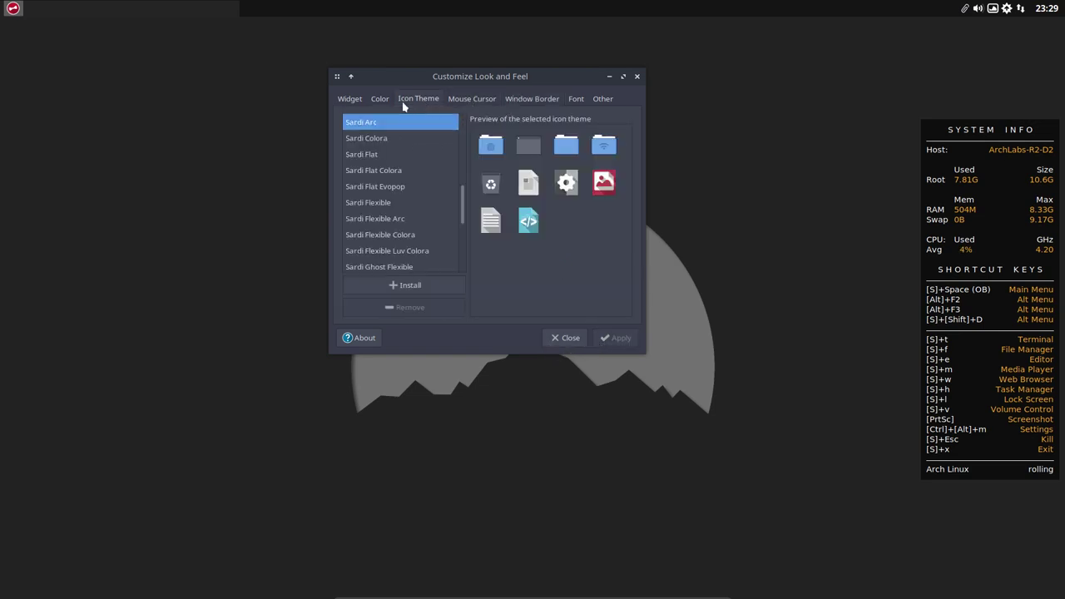
click(381, 100)
click(353, 101)
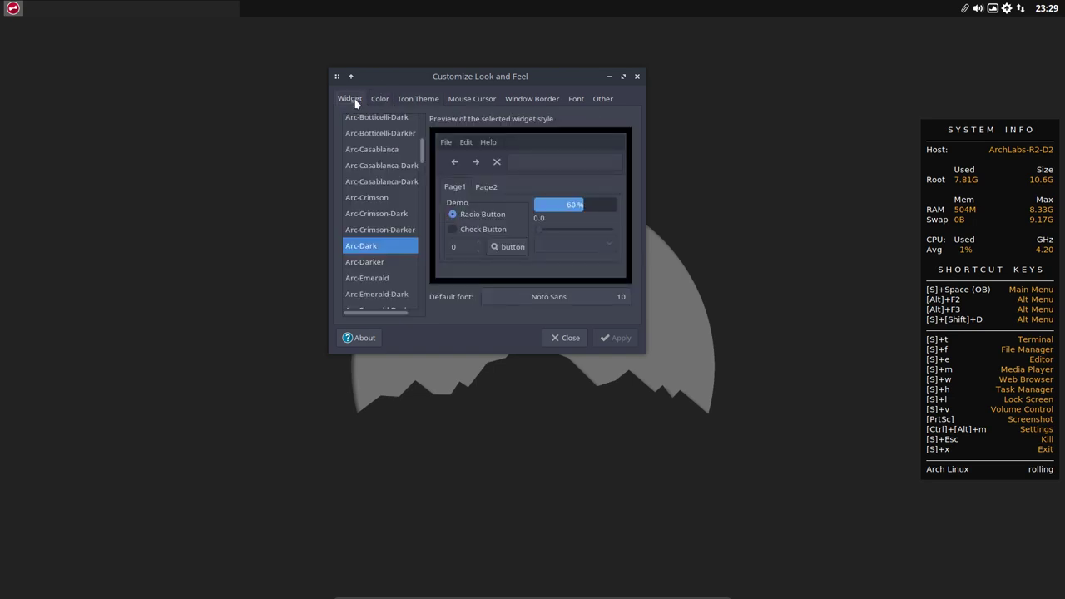
click(564, 338)
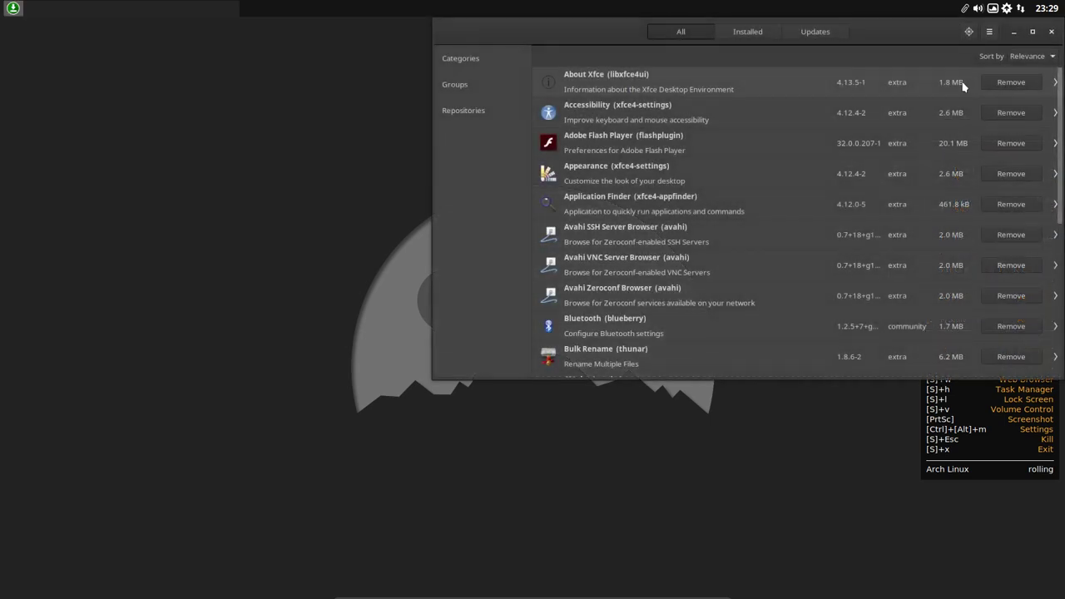
Step: Review the arcolinux_repo packages under Repositories in Pamac, then close it
drag(872, 23, 574, 83)
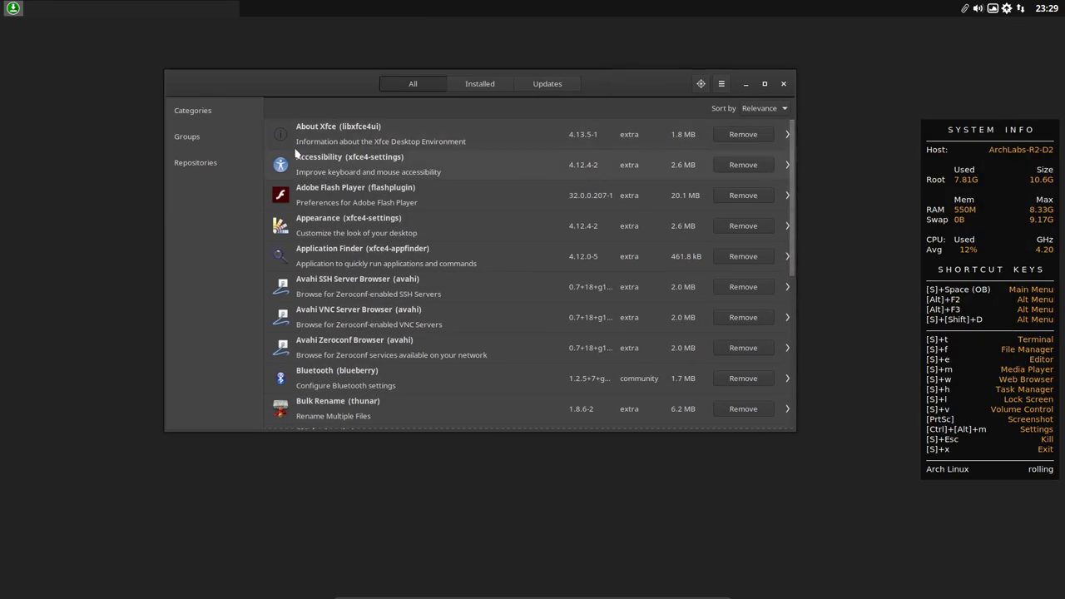
click(200, 161)
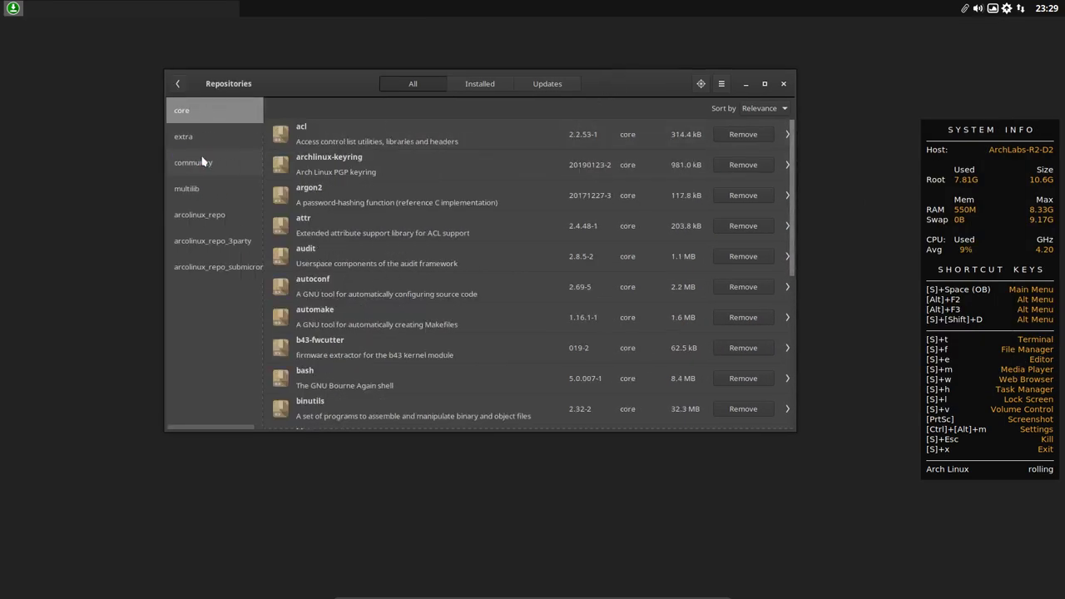
click(214, 218)
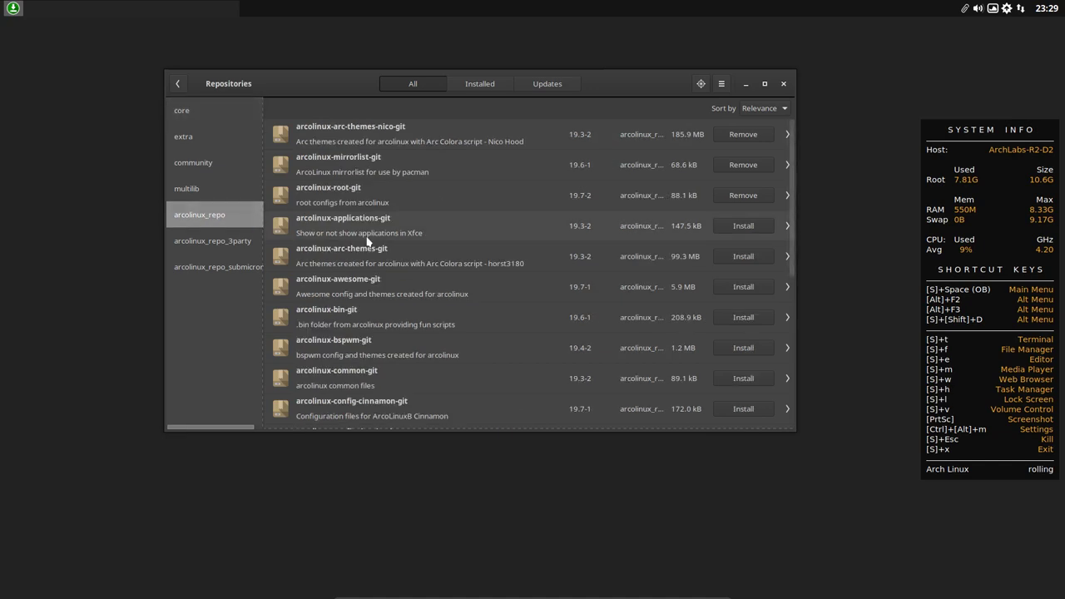
click(783, 83)
Step: Restart the VM from the Openbox exit menu, boot ArchLabs Linux and leave full screen
key(super+space)
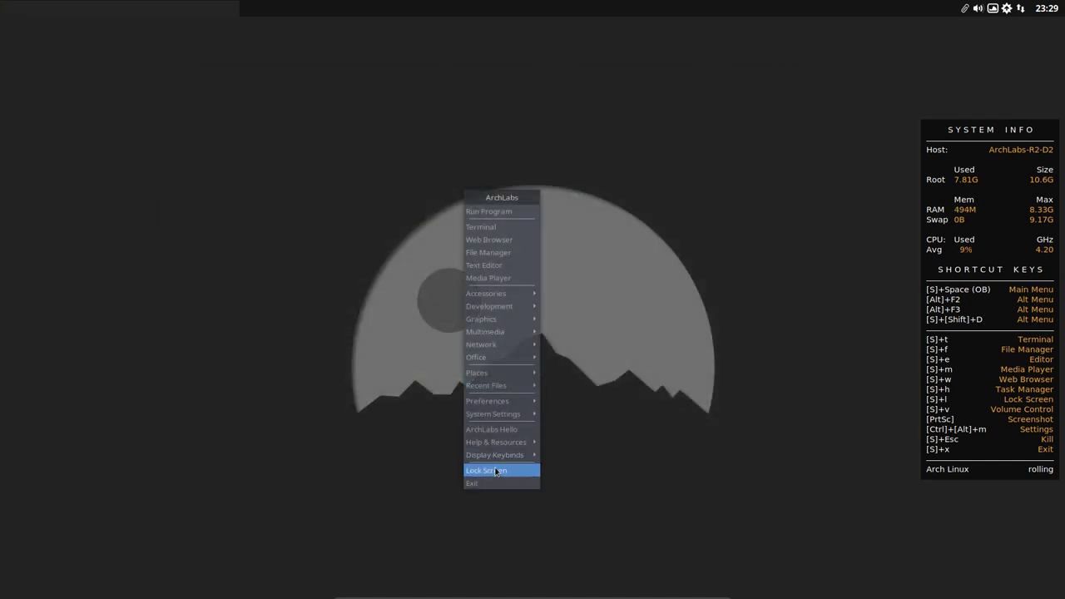
click(503, 484)
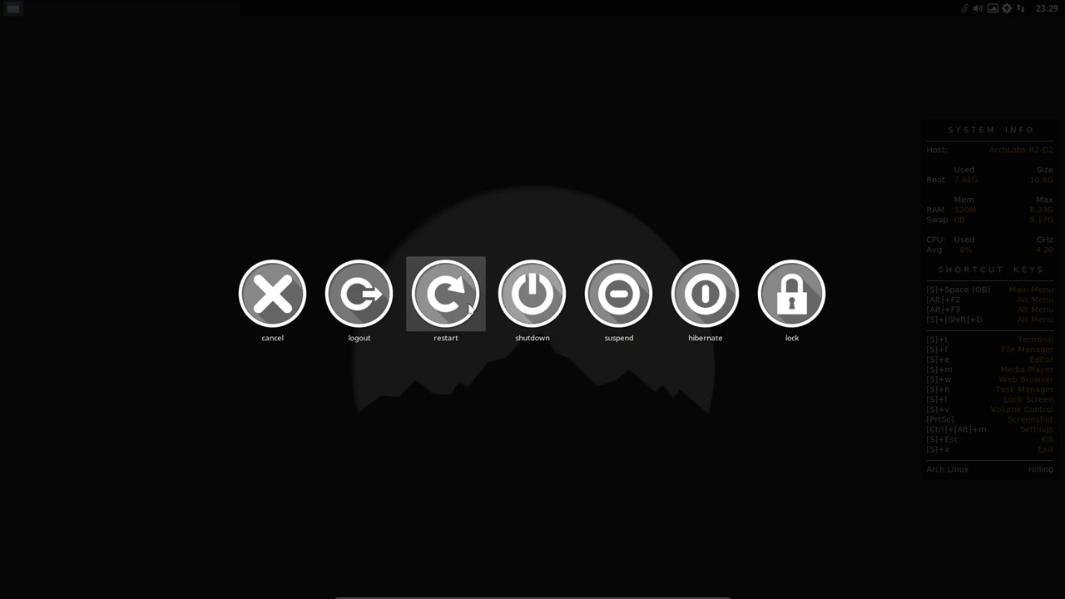
click(446, 291)
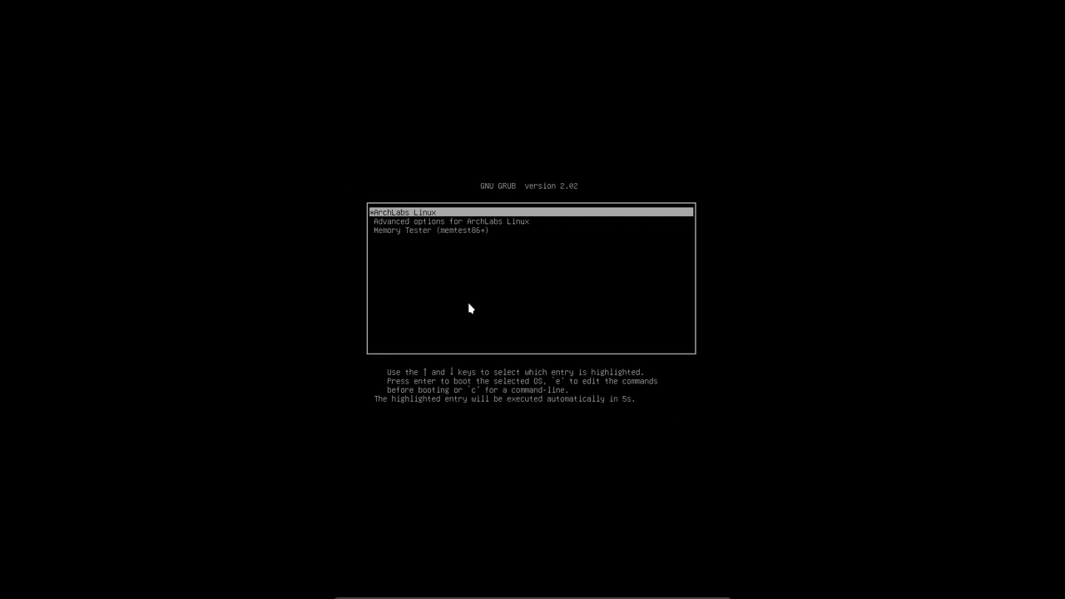
key(Return)
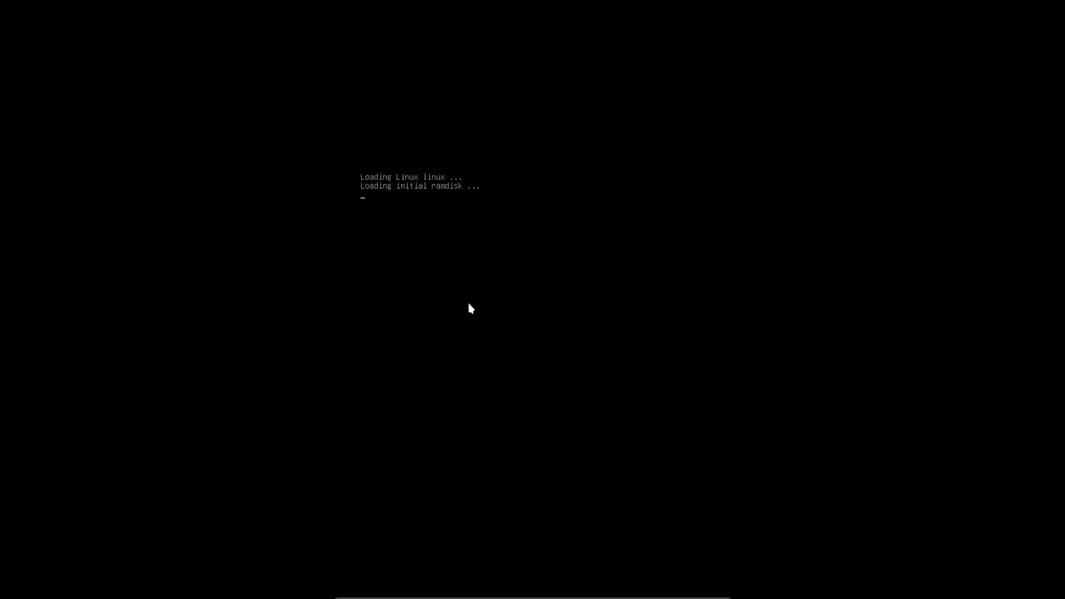
key(Control_R+f)
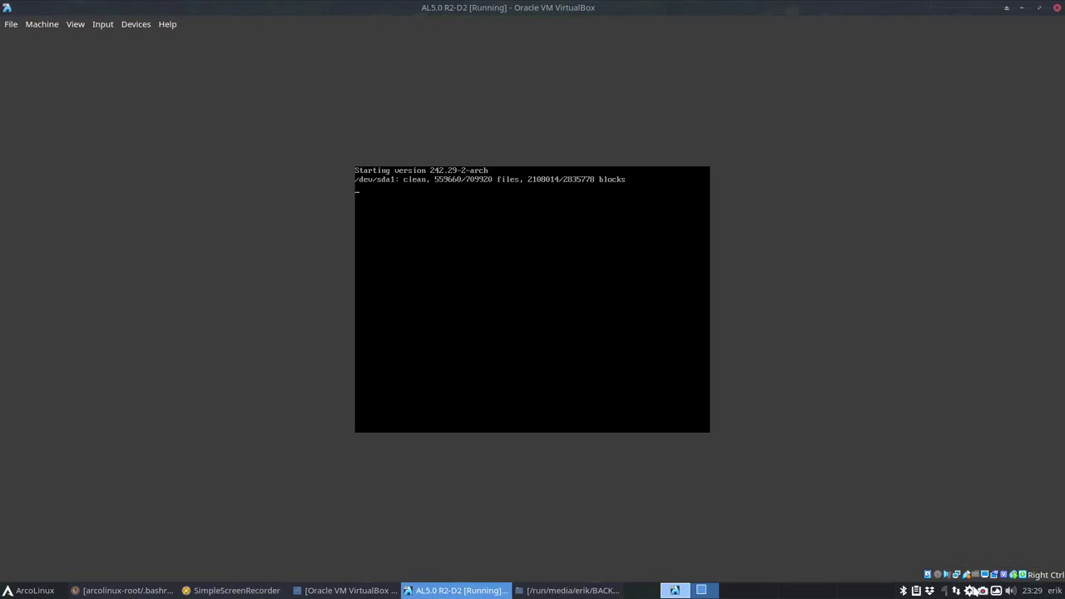
Step: Open Pamac, view installed packages and confirm no updates are available
click(970, 590)
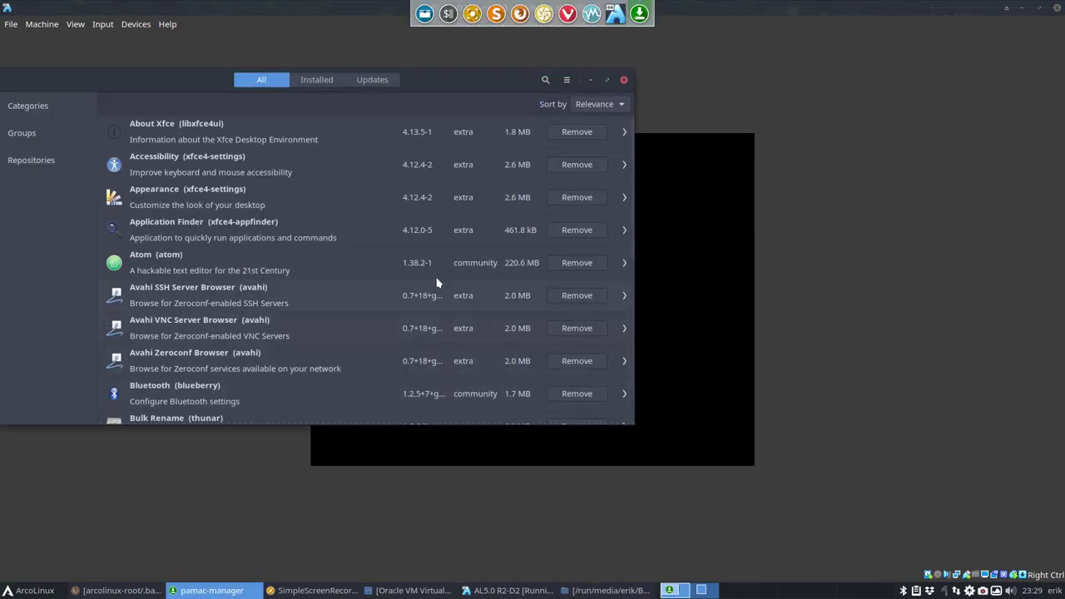
drag(194, 79, 407, 71)
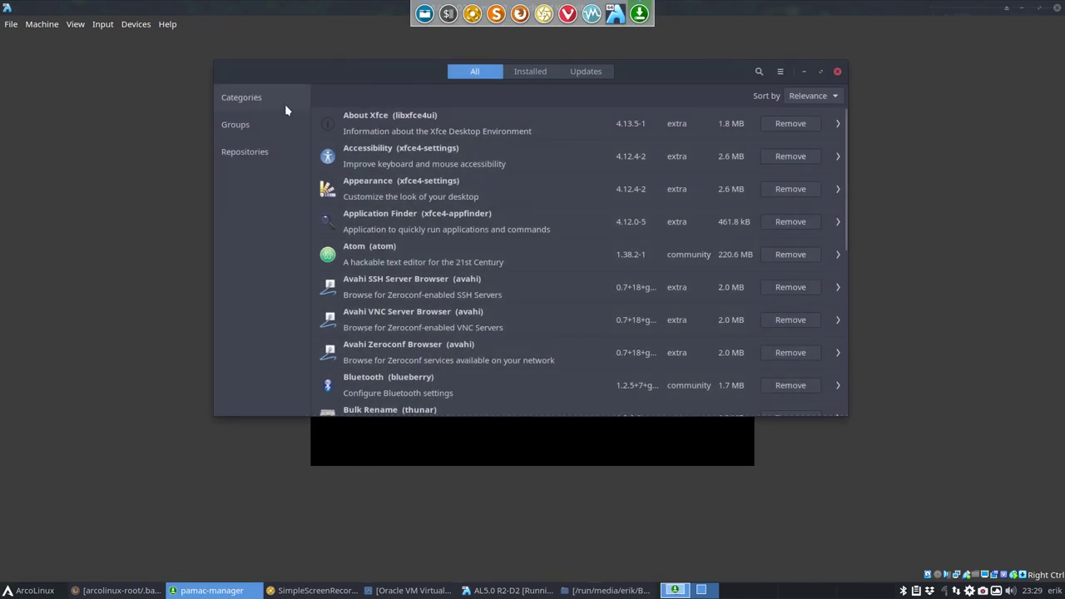
click(235, 107)
click(227, 71)
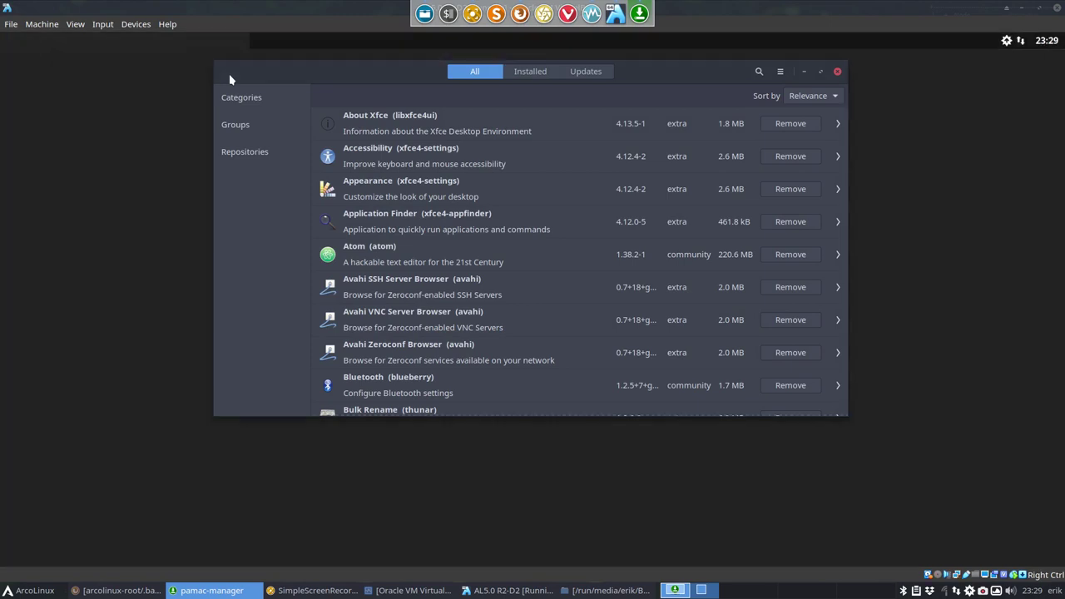
click(528, 75)
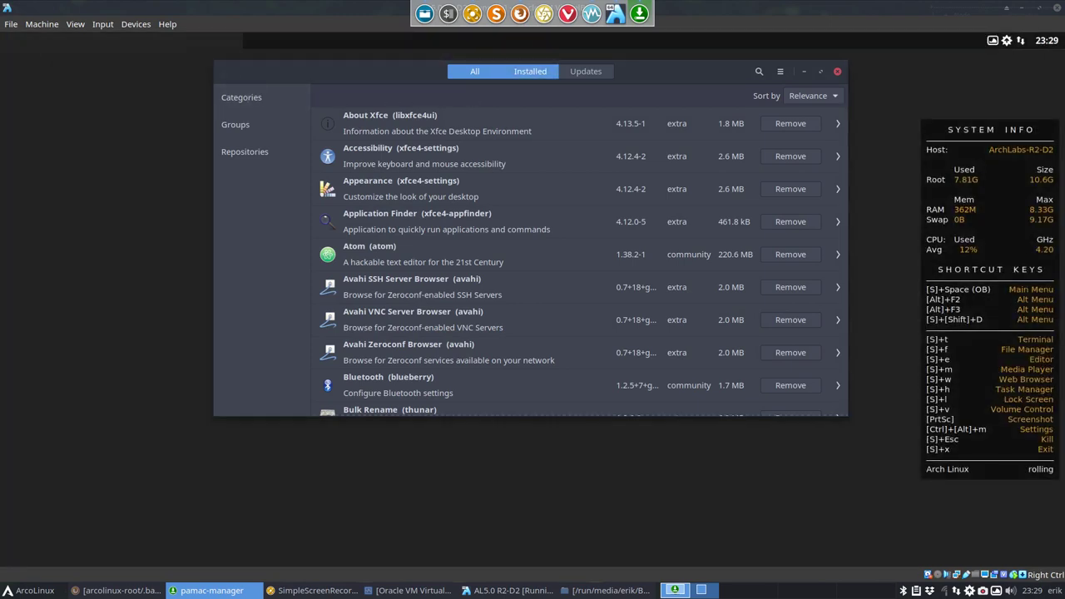
click(586, 71)
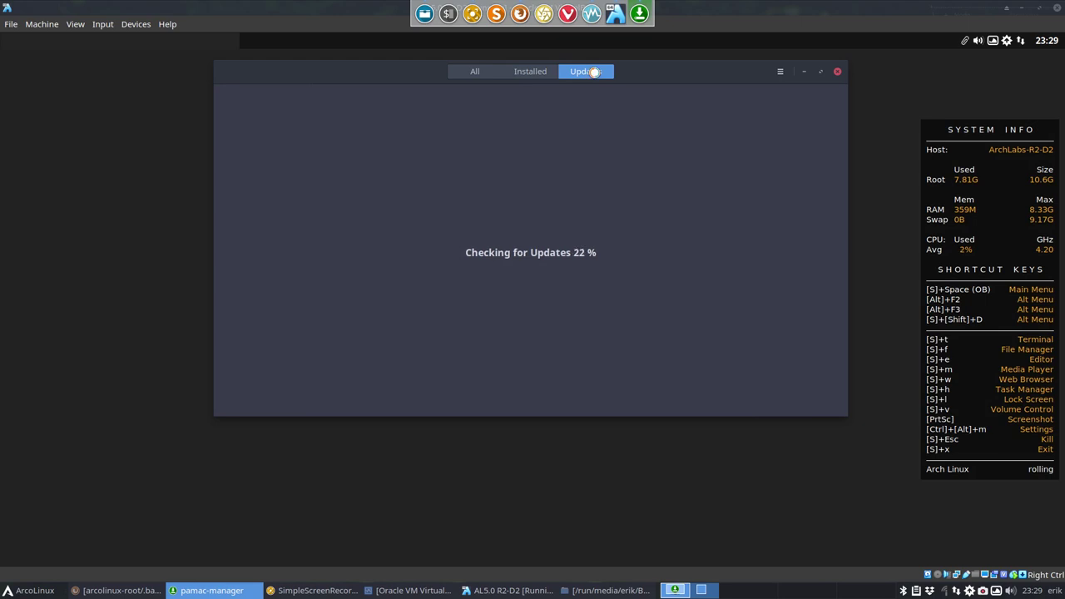
Step: Review the Orphans and Foreign installed-package lists, then return to all packages
click(512, 72)
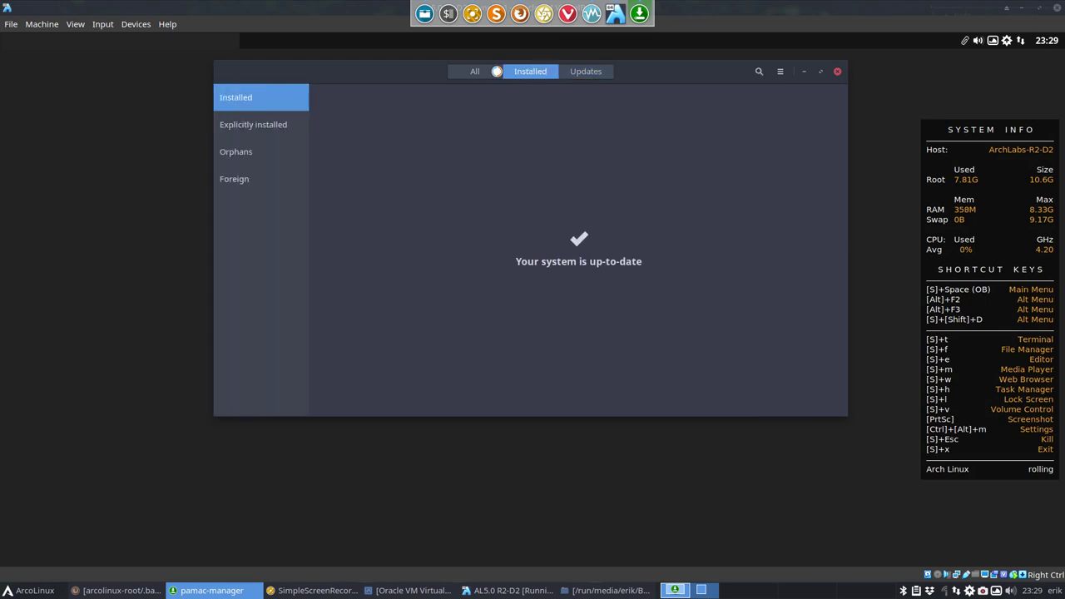
click(248, 153)
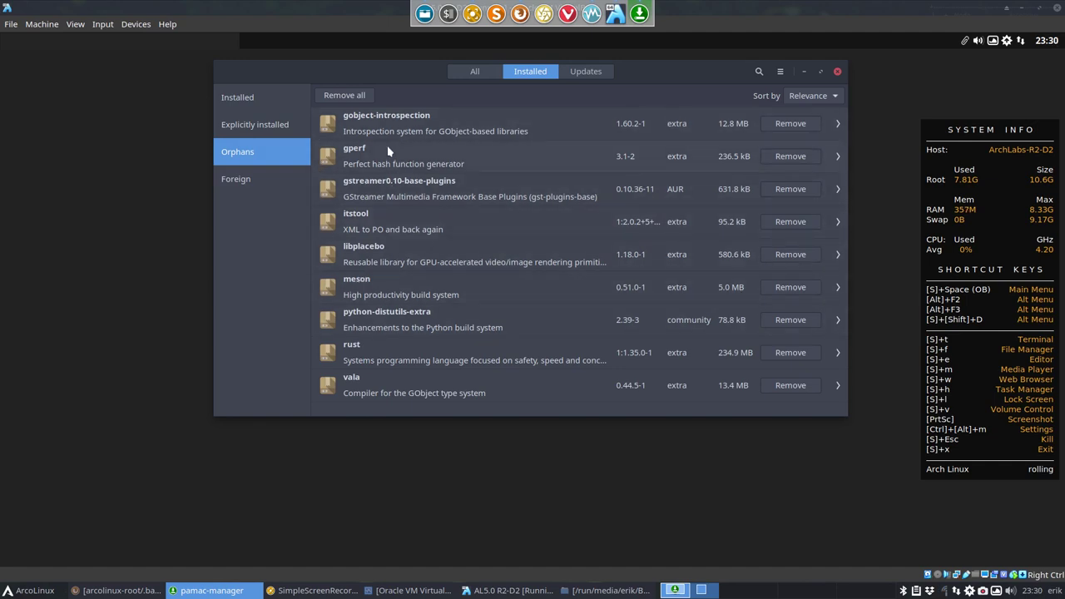
click(237, 178)
click(245, 100)
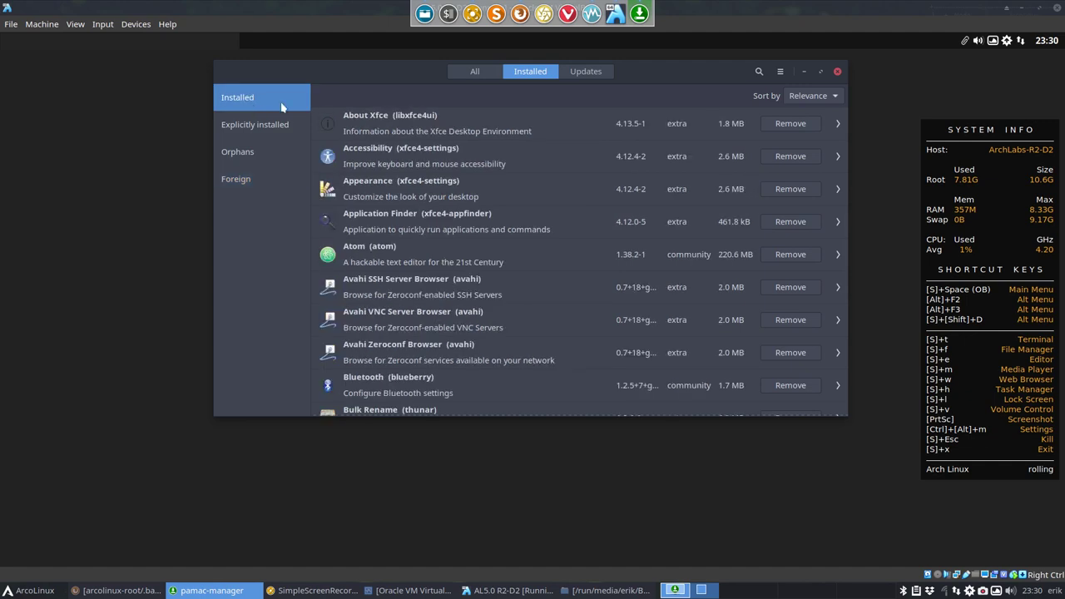
click(478, 73)
Step: Browse the Audio & Video category and look at the Pragha Music Player details
click(265, 100)
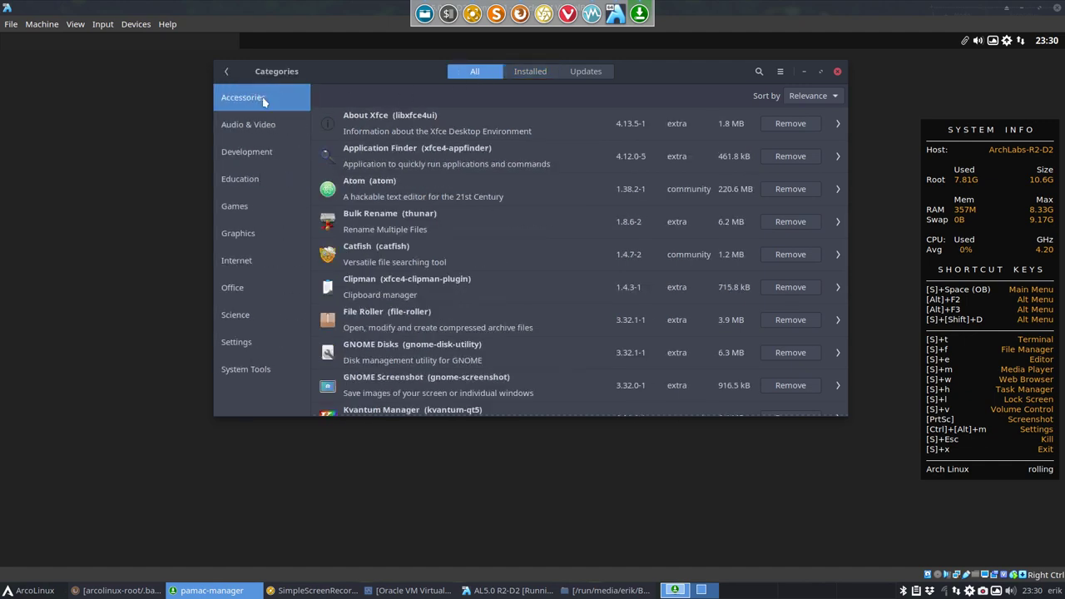
click(255, 129)
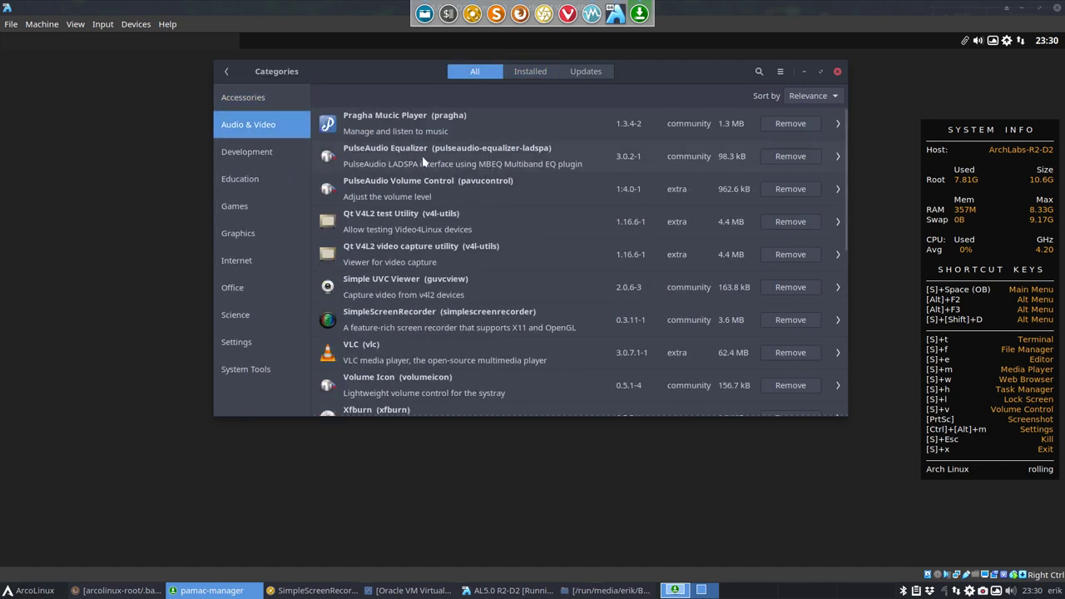
click(838, 126)
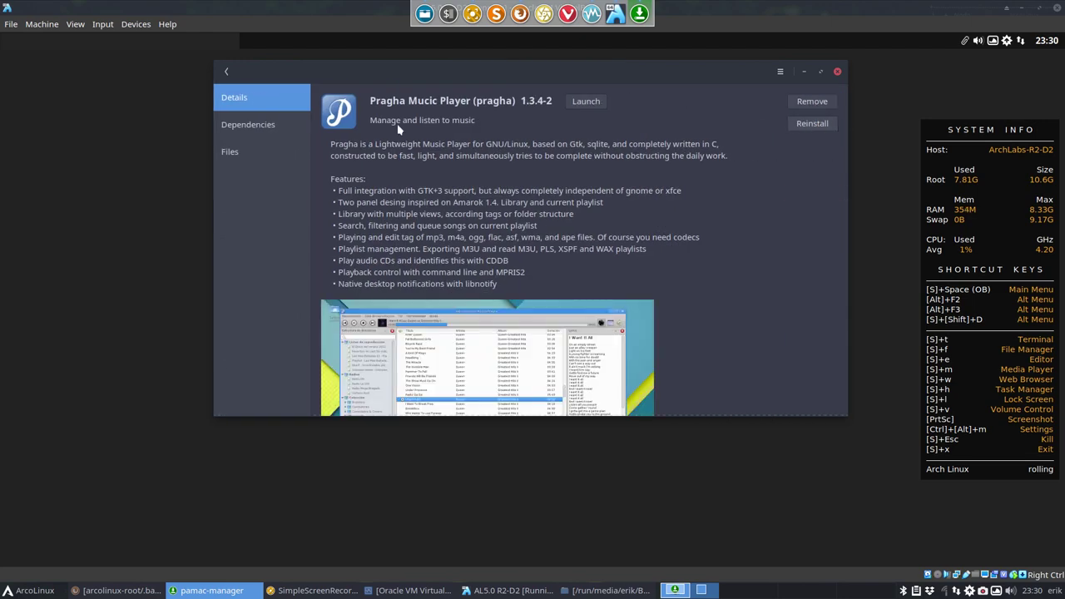
click(226, 71)
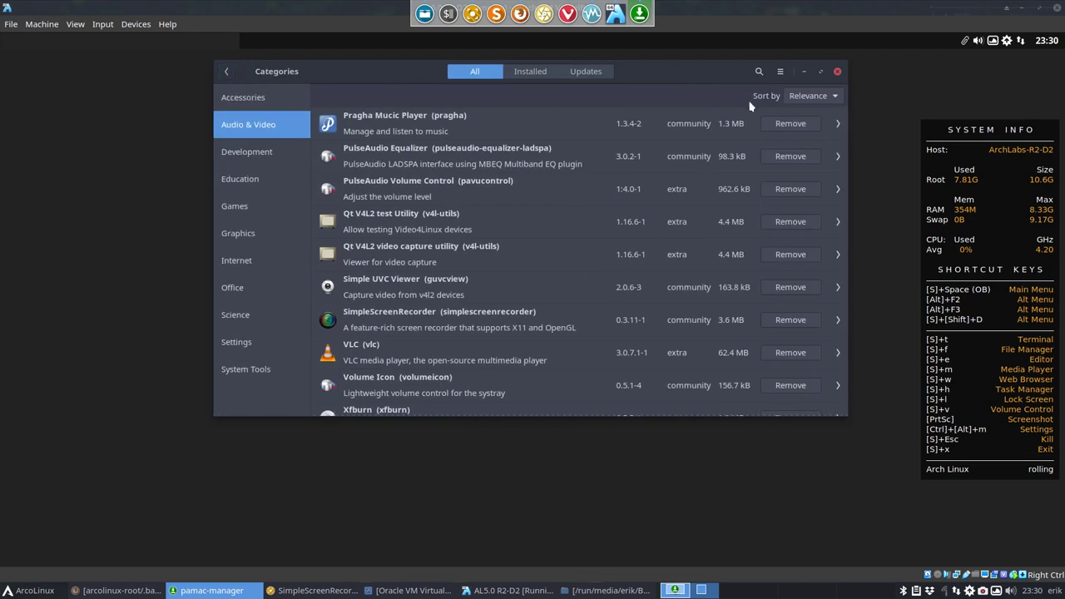
click(780, 72)
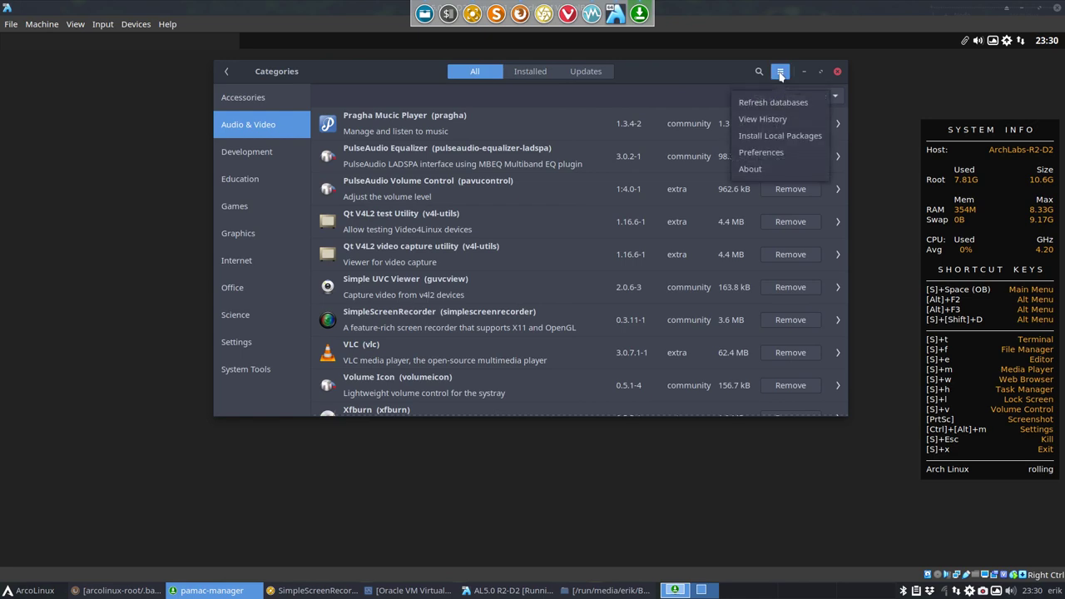
Step: Review Pamac's General, AUR and Cache preferences after authenticating, then maximize the window
click(761, 153)
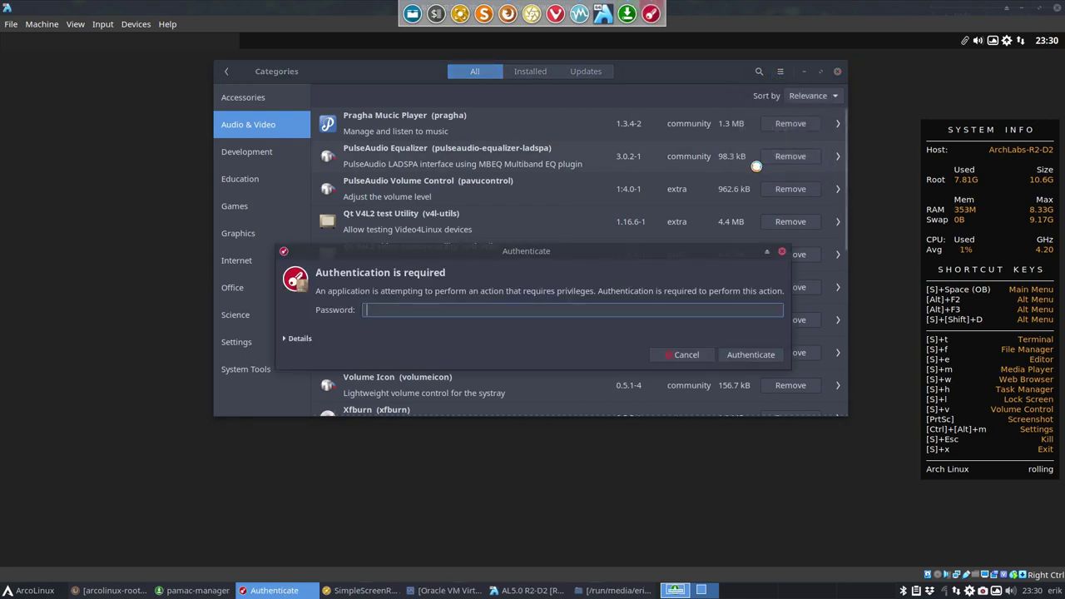
key(Return)
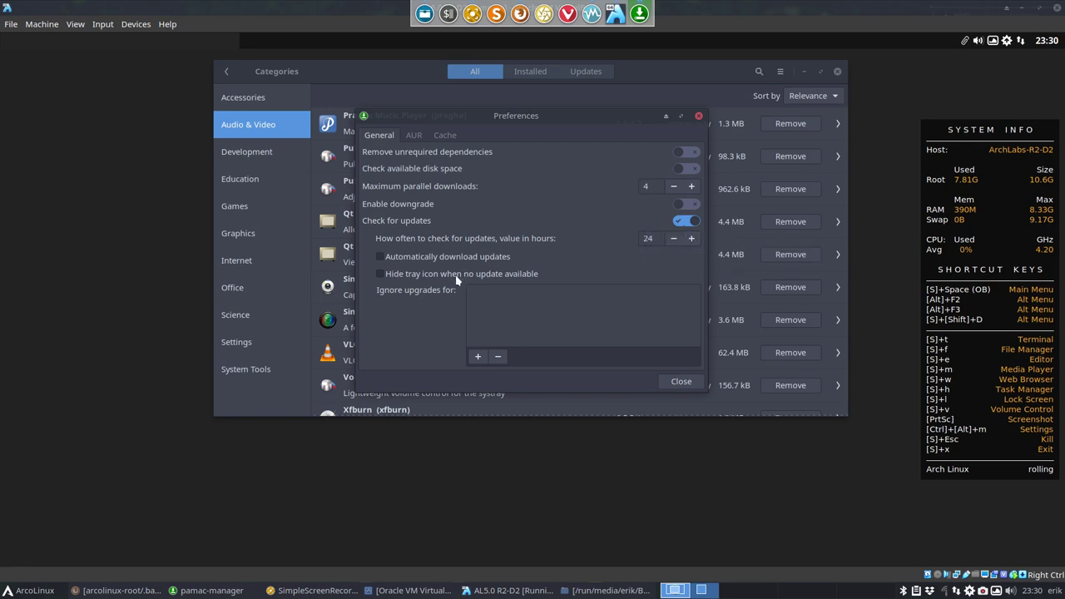
click(413, 136)
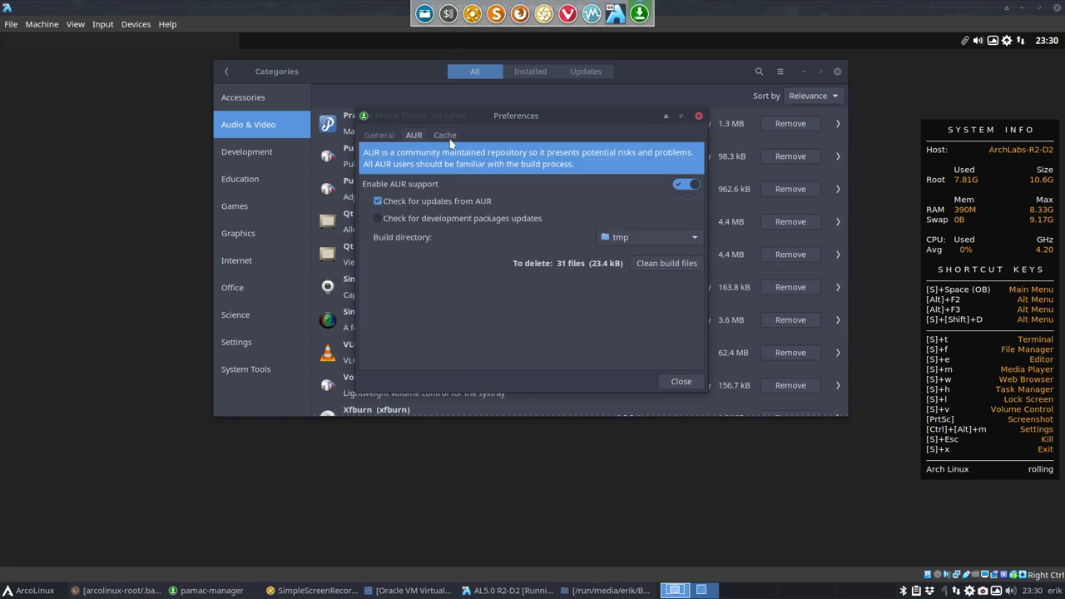
click(447, 140)
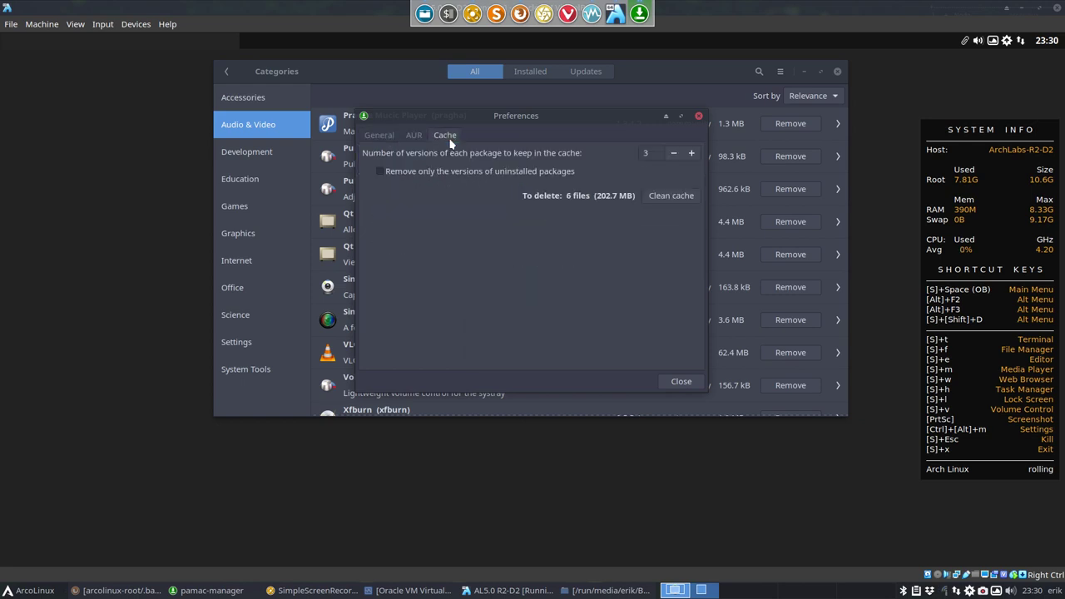
click(698, 117)
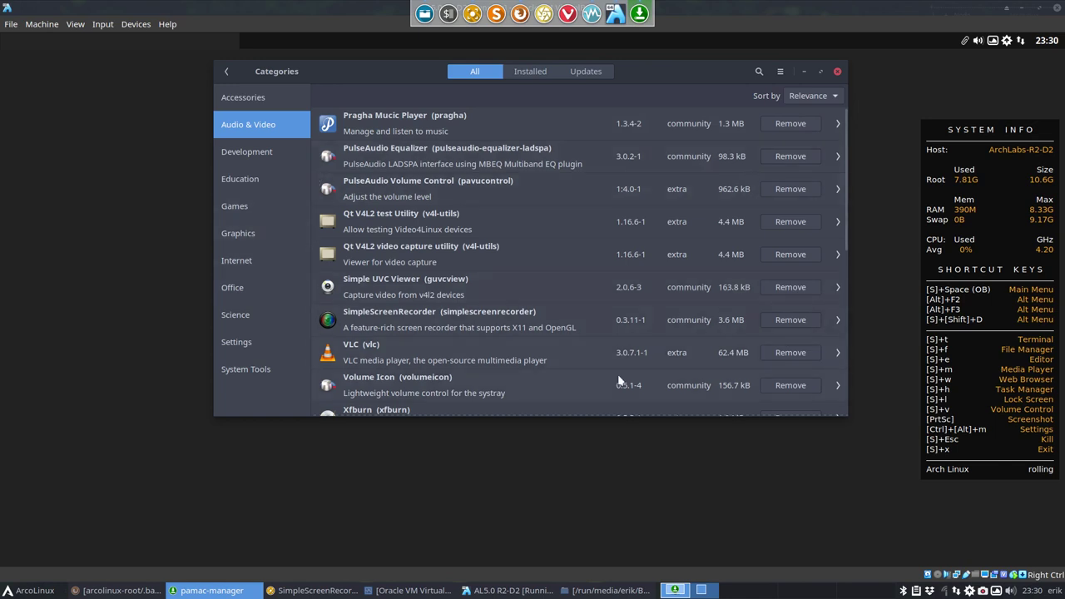
scroll(828, 345, down, 5)
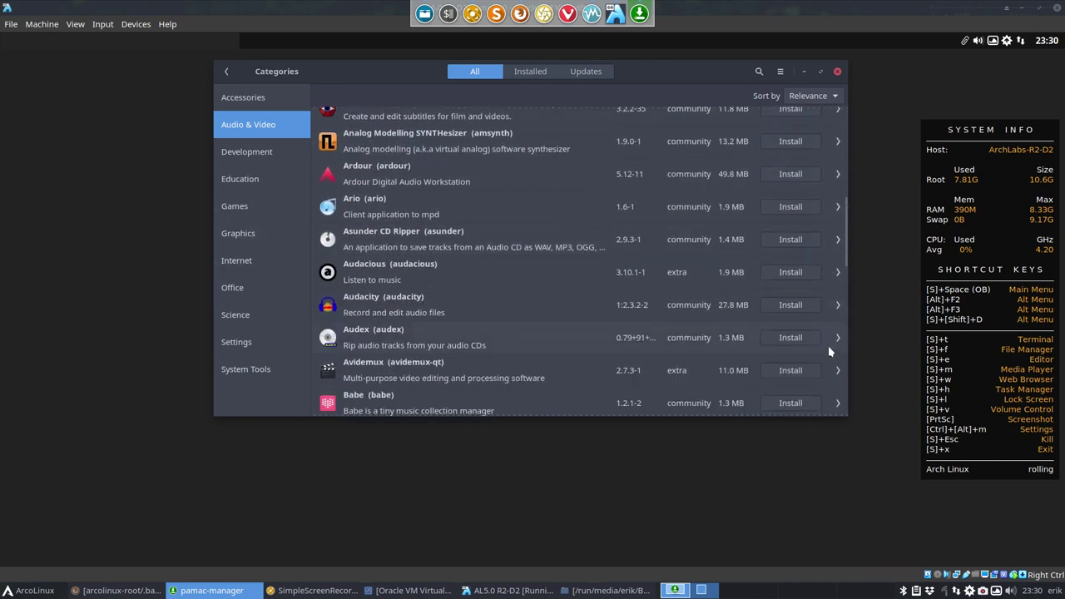
double_click(641, 75)
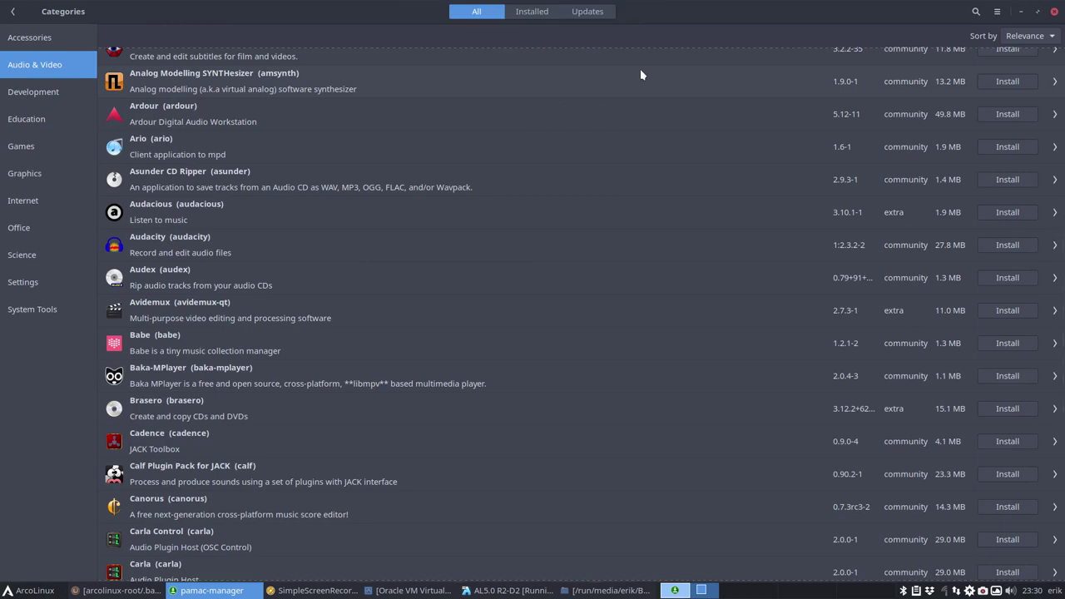
Step: Sort the package list by Size, then Repository, then back to Relevance
click(1040, 36)
click(1021, 114)
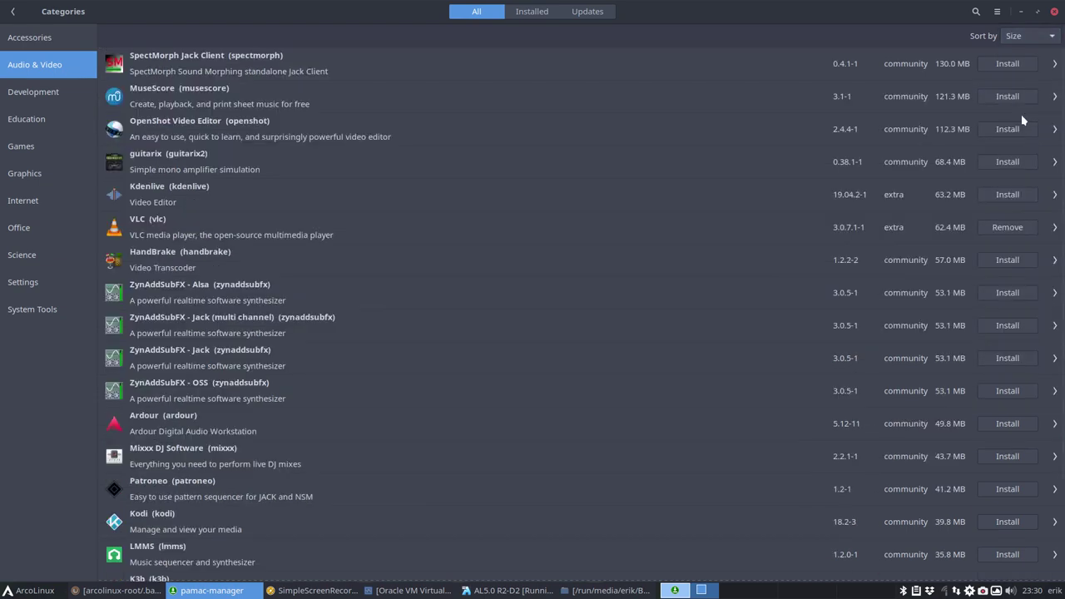
click(1029, 41)
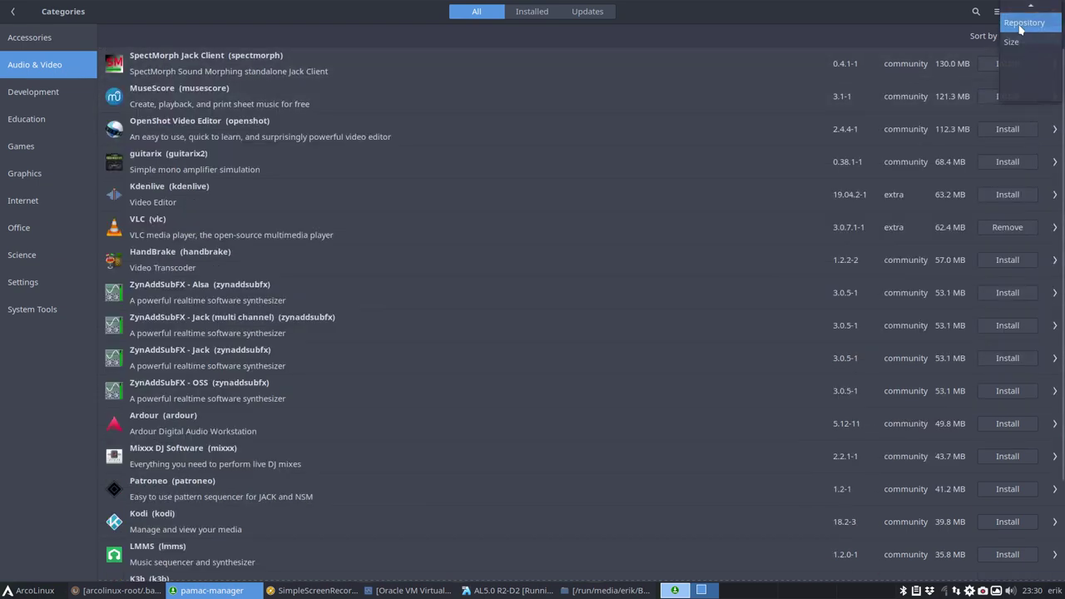
click(1027, 18)
click(1022, 41)
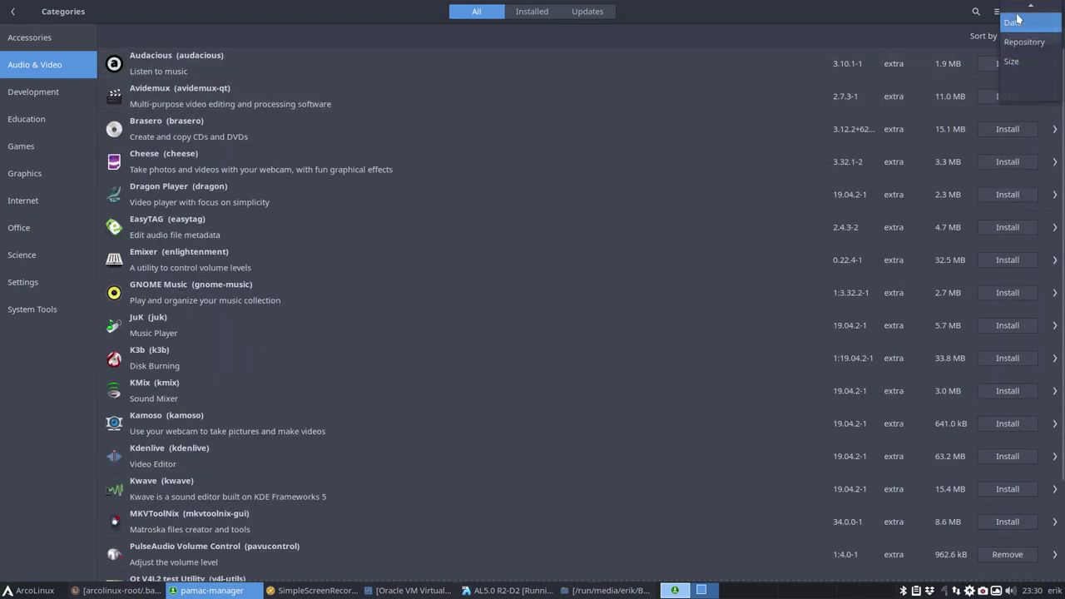
click(1015, 18)
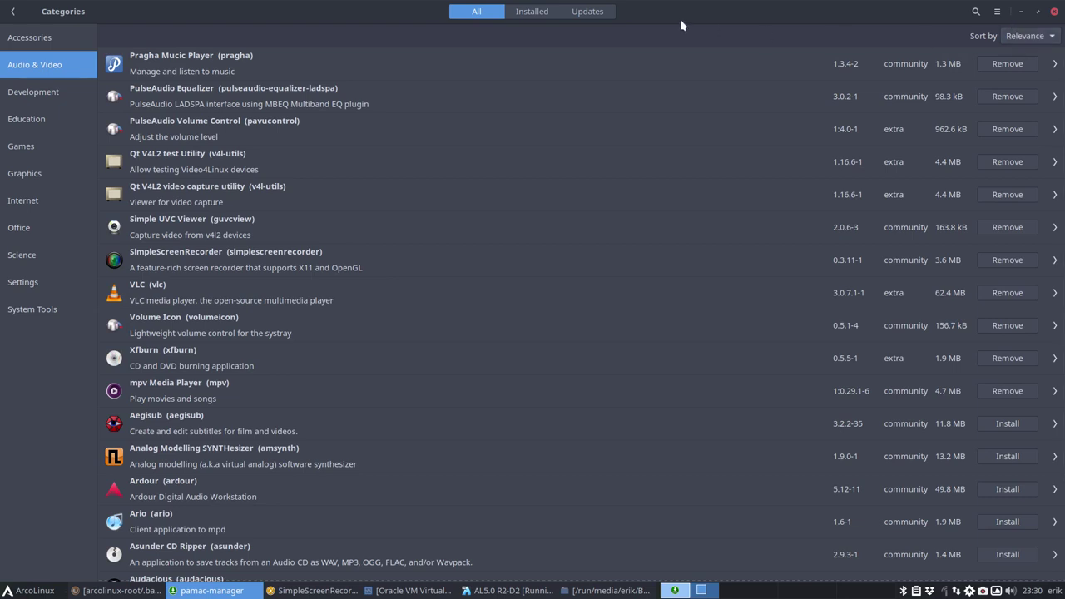
Step: Check the Updates and Installed tabs, then browse Development, Education, Games and Office categories
click(587, 11)
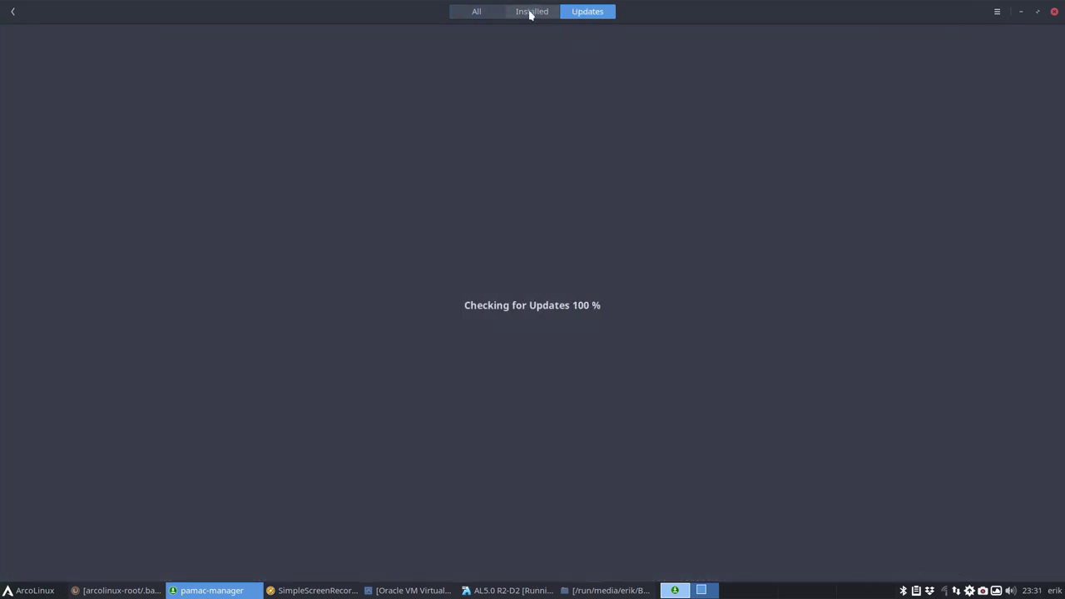
click(529, 13)
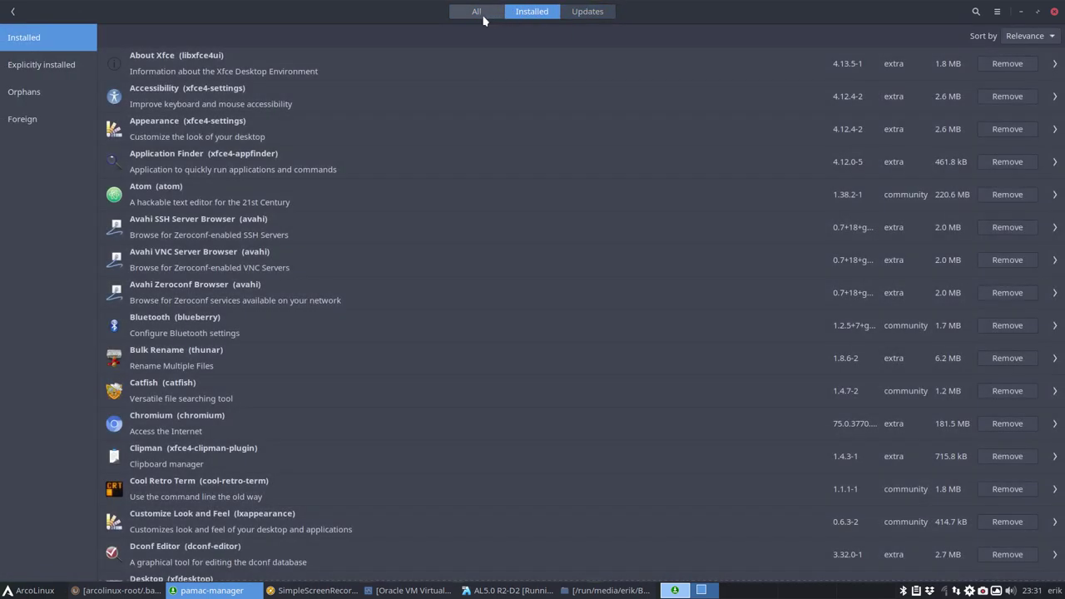
click(481, 13)
click(64, 97)
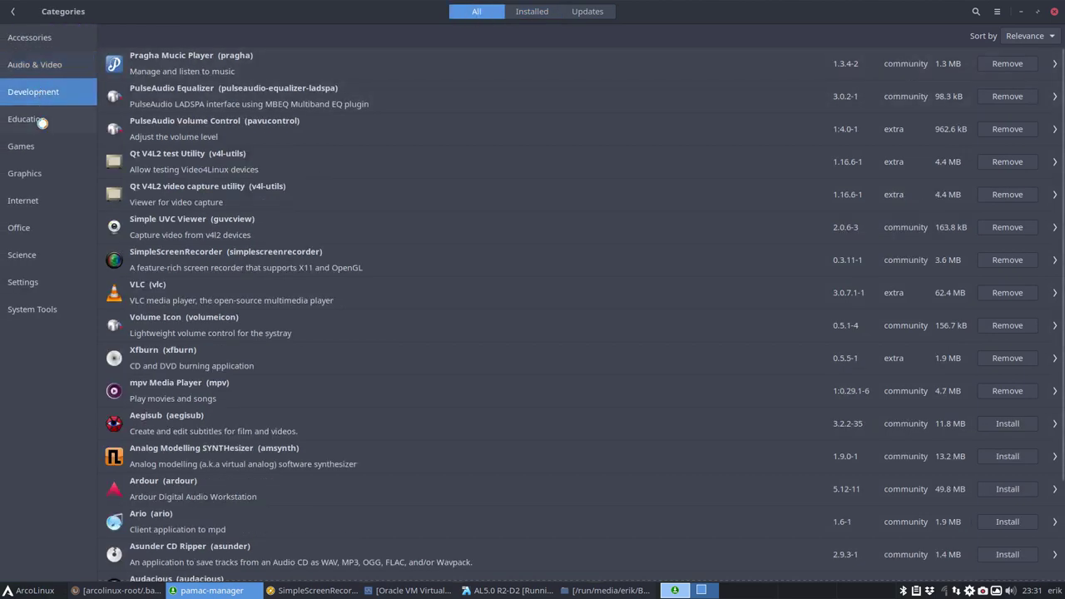
click(41, 125)
click(42, 146)
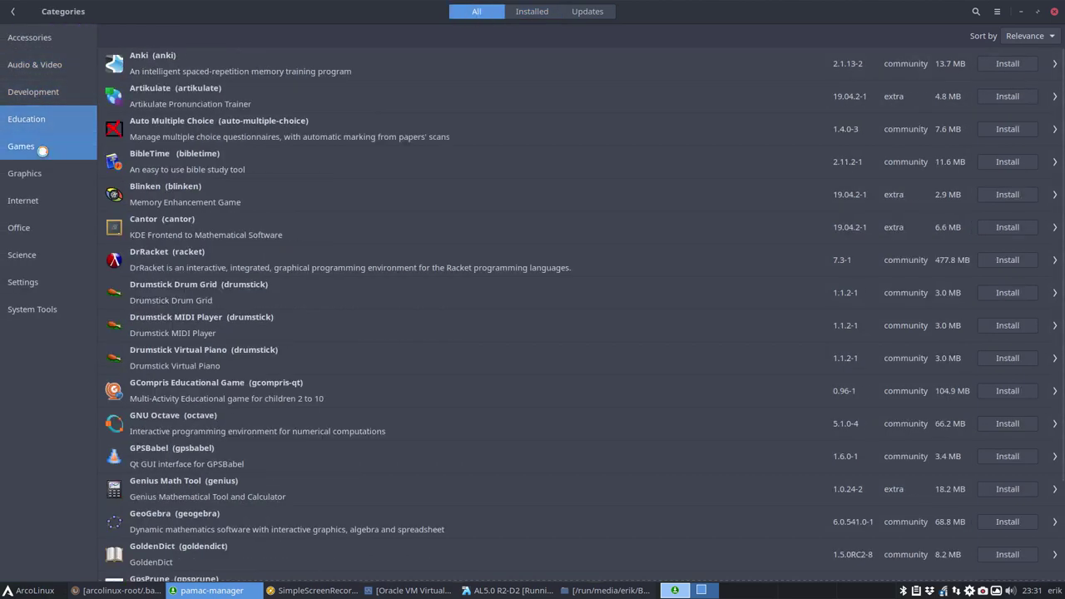
click(47, 226)
Step: Browse the Science, System Tools and Settings categories, go back, and close Pamac
click(38, 255)
click(33, 310)
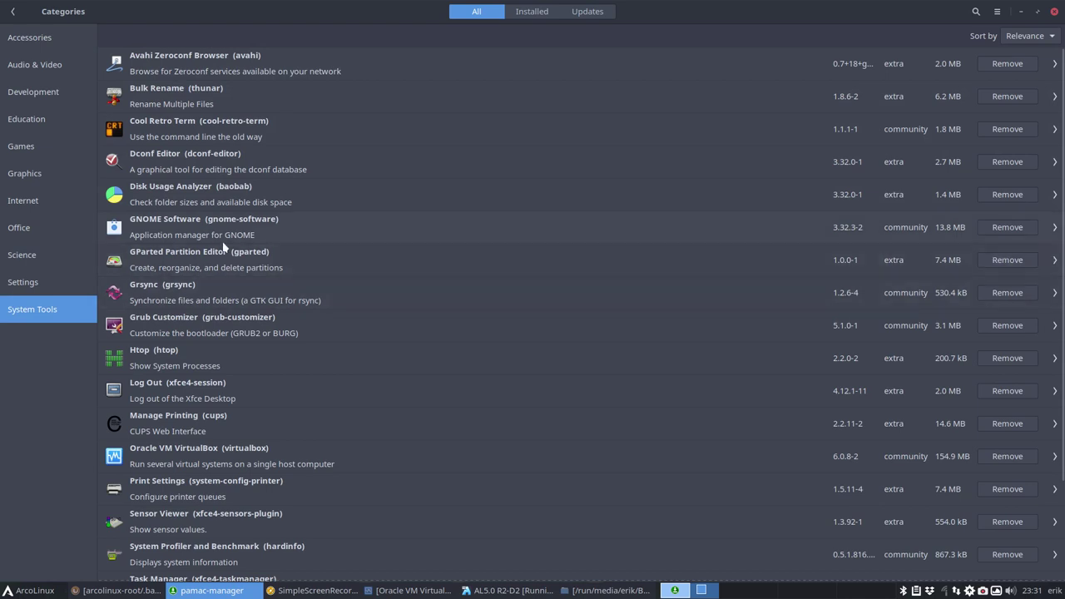
click(61, 282)
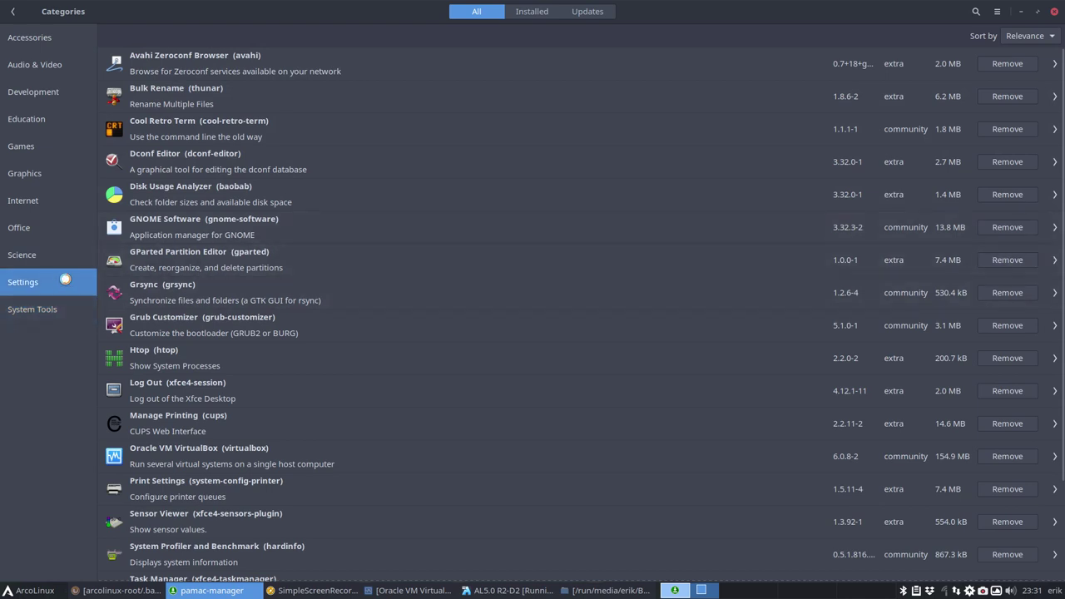
click(11, 12)
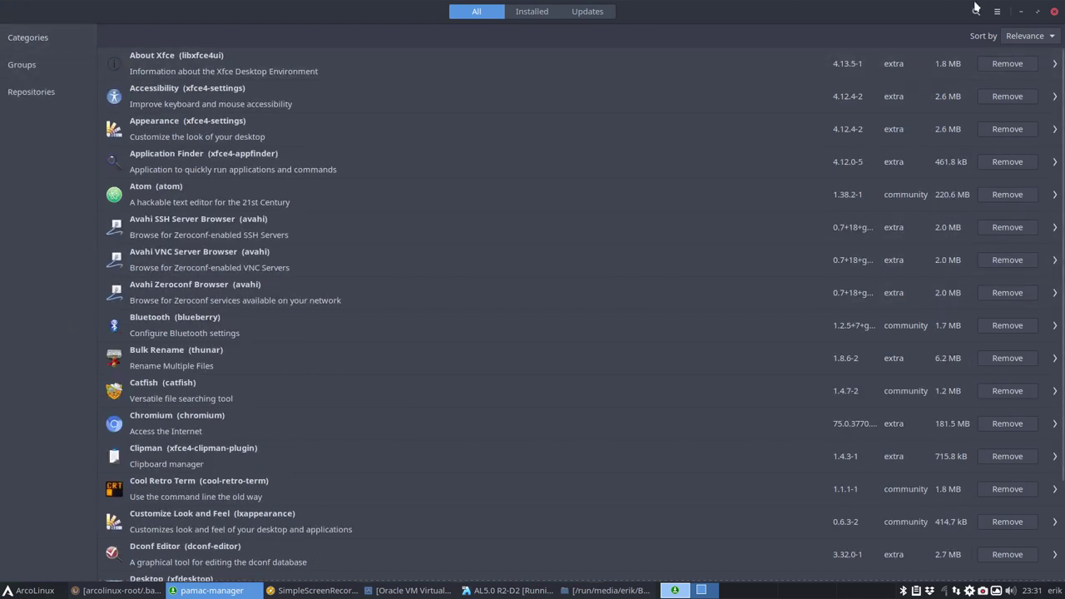
click(1053, 12)
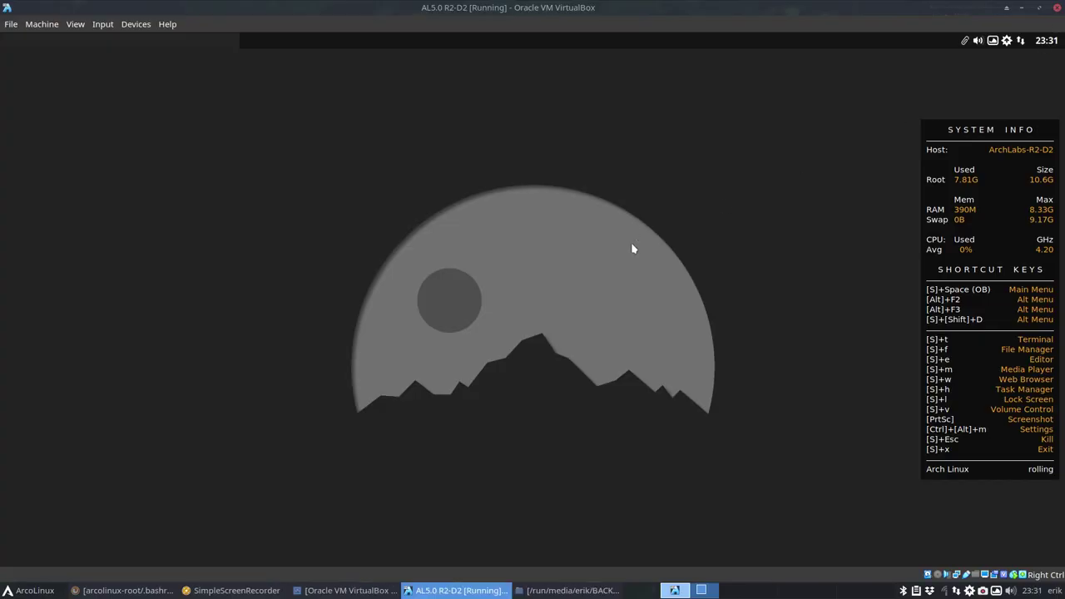
Step: Make the VM full-screen and list the arcolinux_repo packages under Repositories in Pamac
key(ctrl+f)
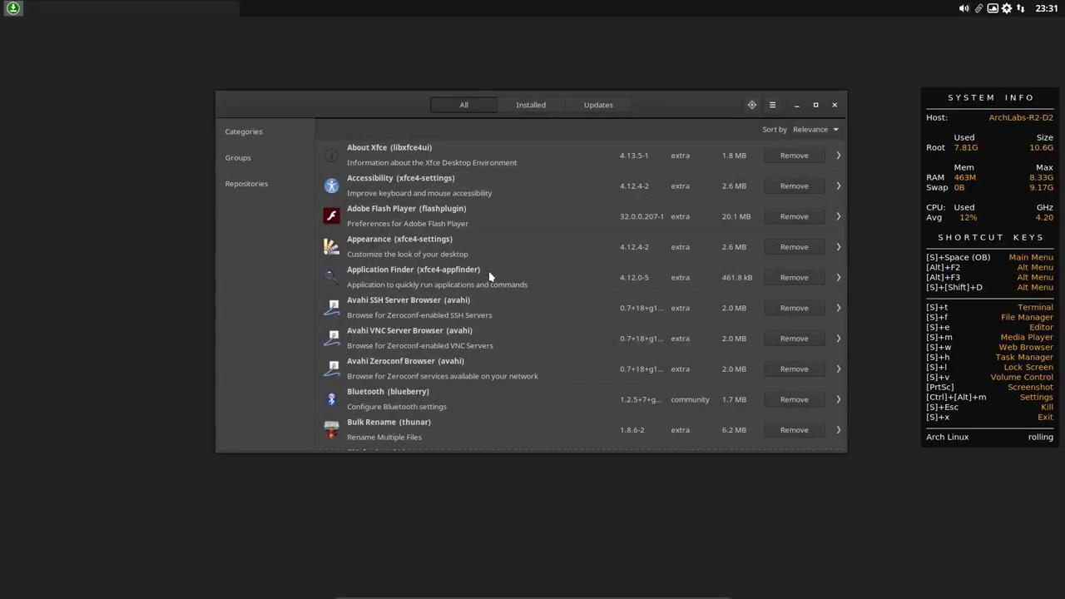
click(252, 184)
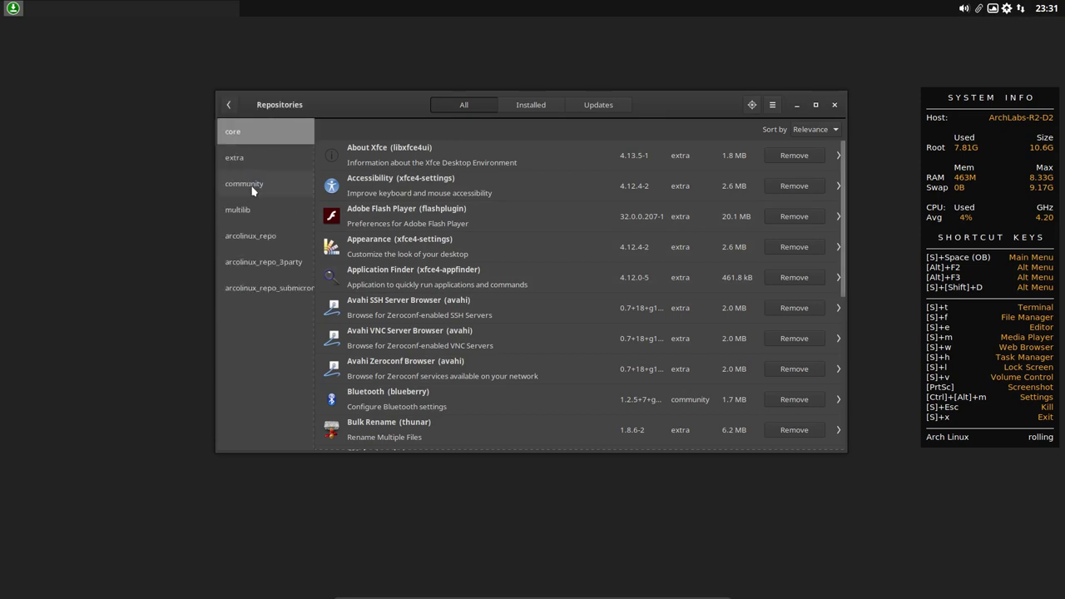
click(265, 236)
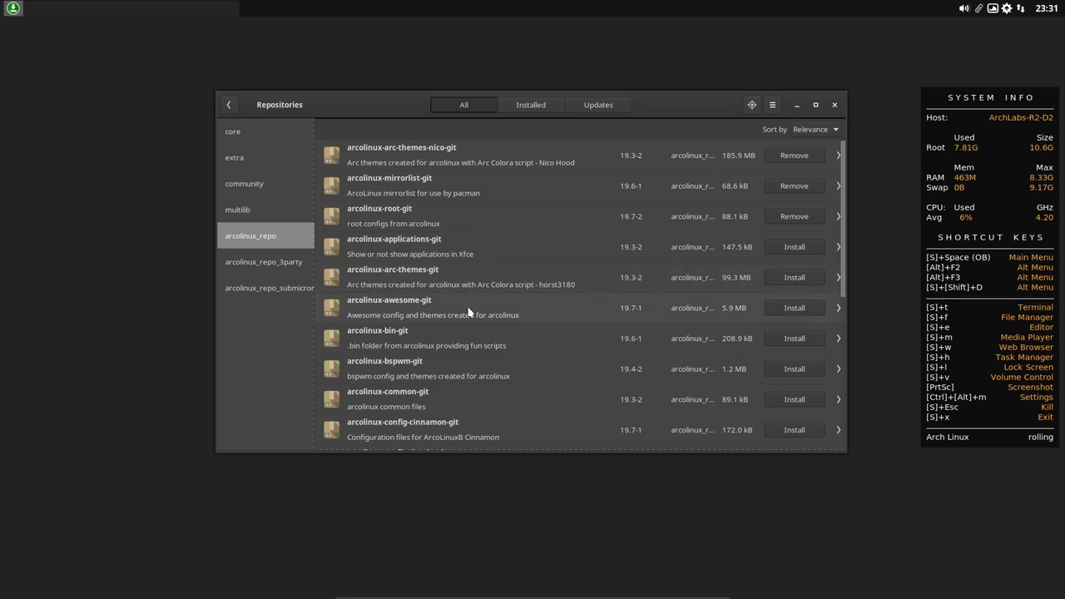
Step: Queue arcolinux-bin-git, arcolinux-config-git and arcolinux-conky-collection-git for install, then move the window up-right
click(817, 340)
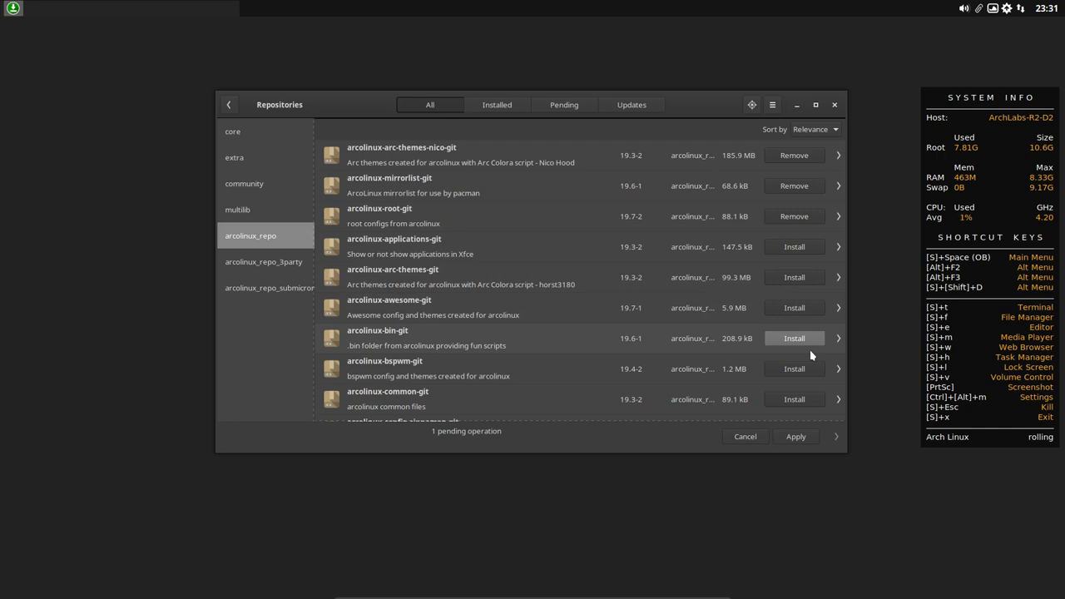
scroll(809, 350, down, 2)
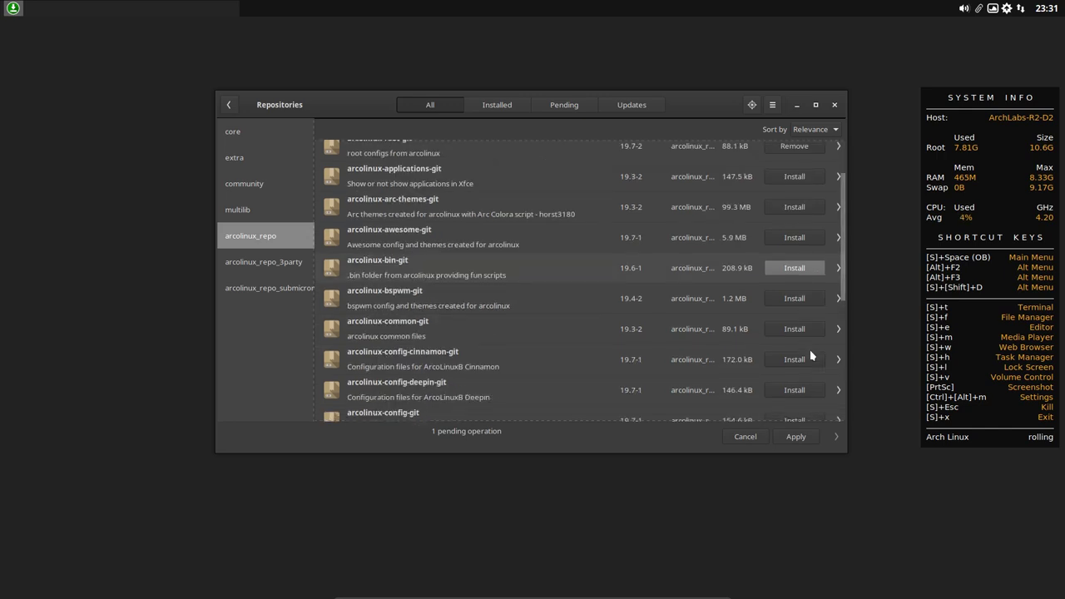
scroll(809, 349, down, 2)
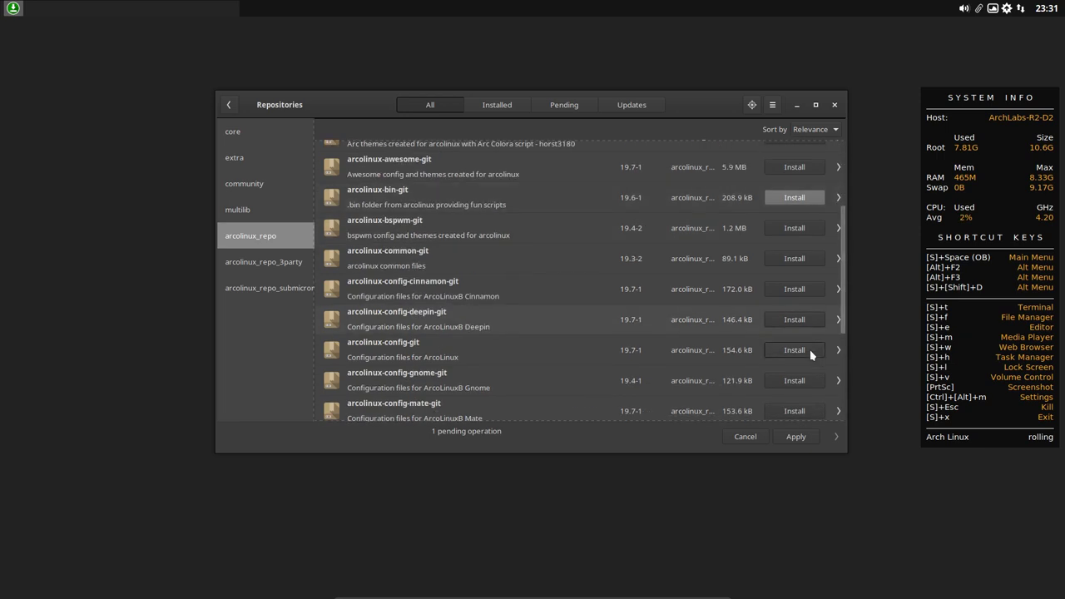
click(793, 356)
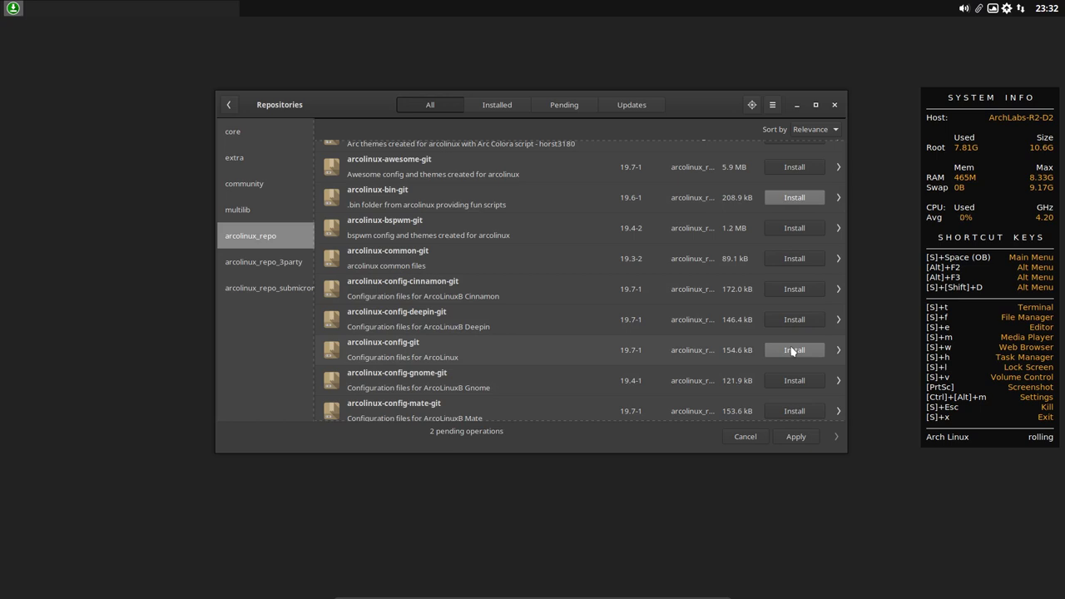
scroll(792, 351, down, 4)
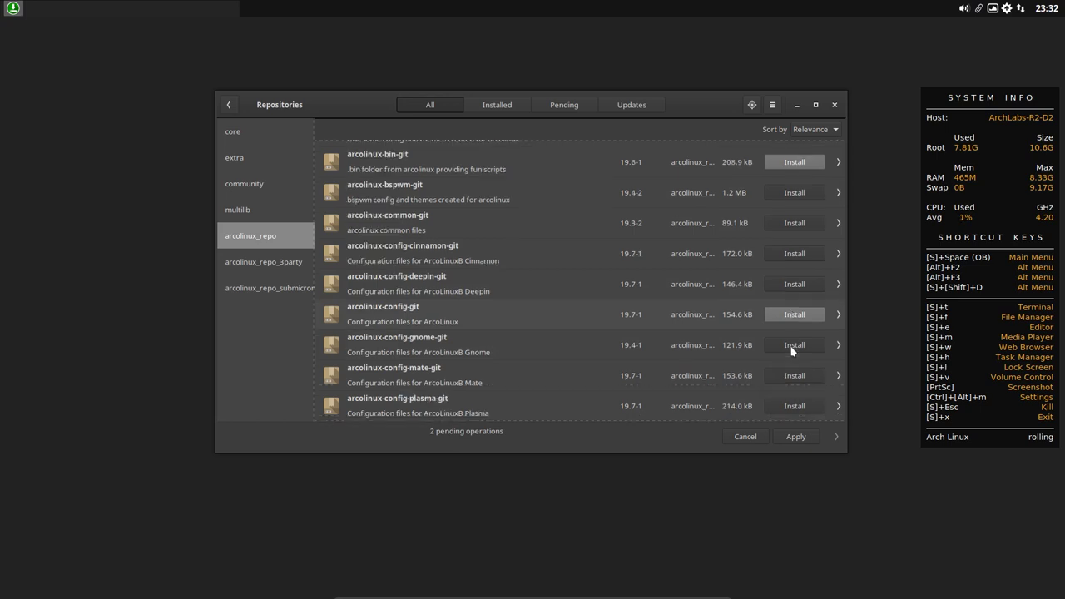
scroll(792, 351, down, 2)
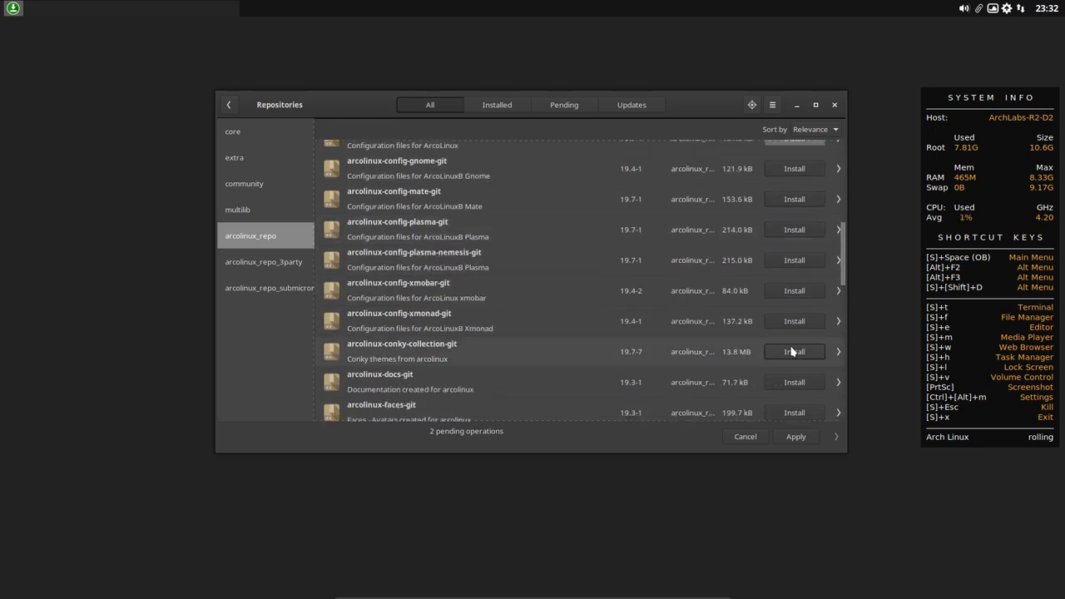
click(792, 351)
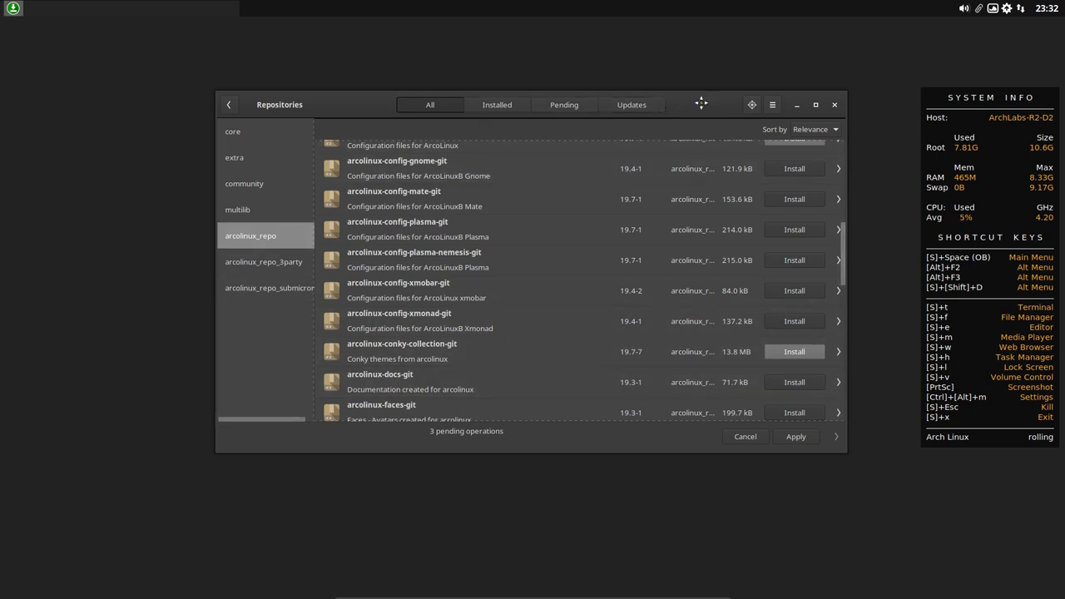
drag(700, 103, 873, 56)
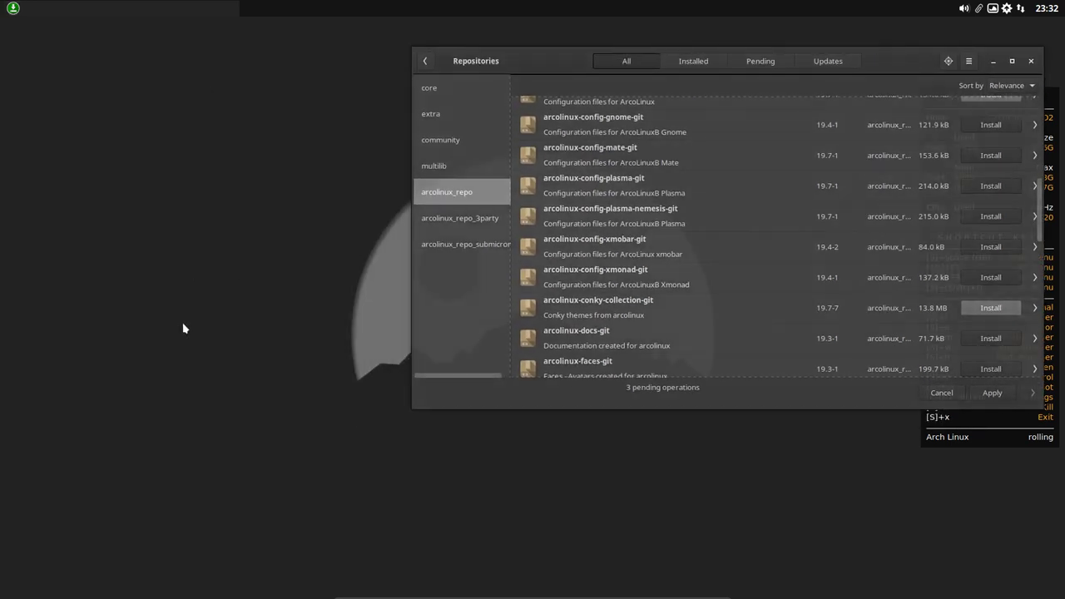
Step: In a new terminal, Tab-complete 'sudo pacman -R archlabs-common-git archlabs-docs-git' while listing archlabs packages
key(super+t)
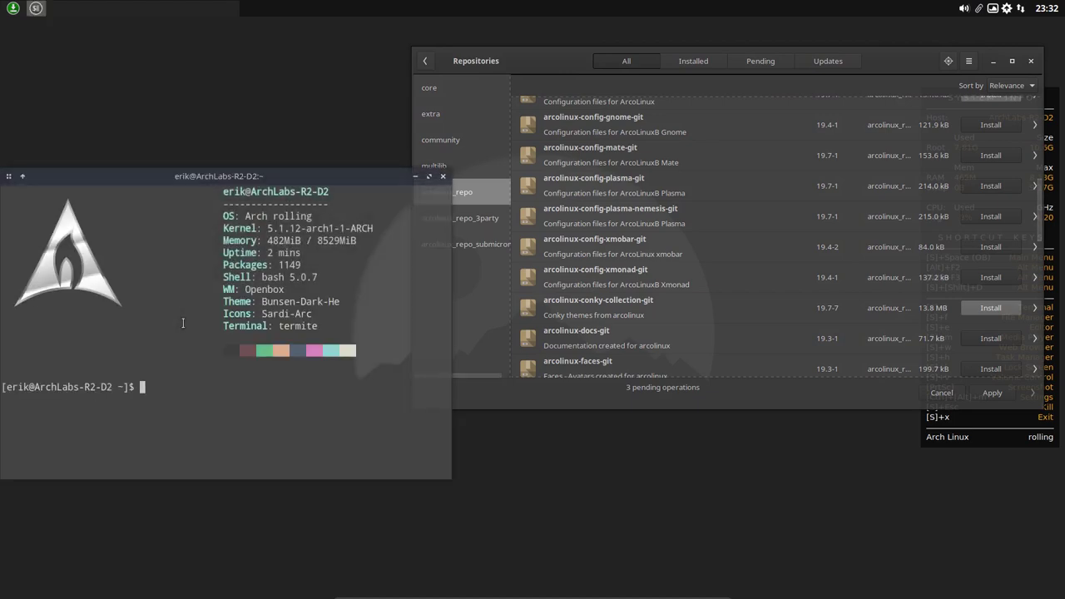
text(s)
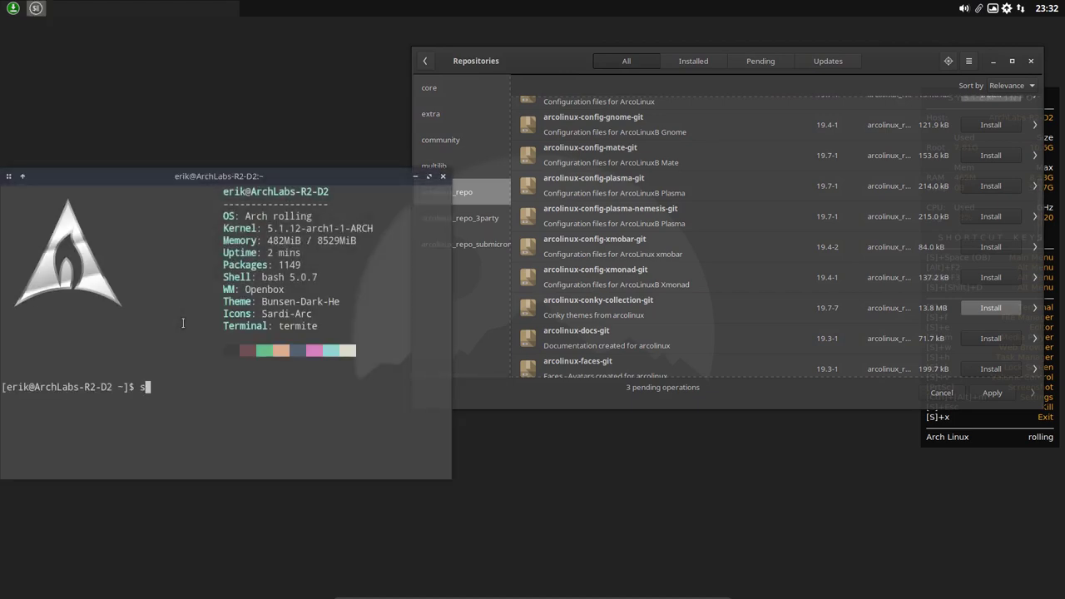
text(udo pacman -R archl)
key(Tab)
key(Tab)
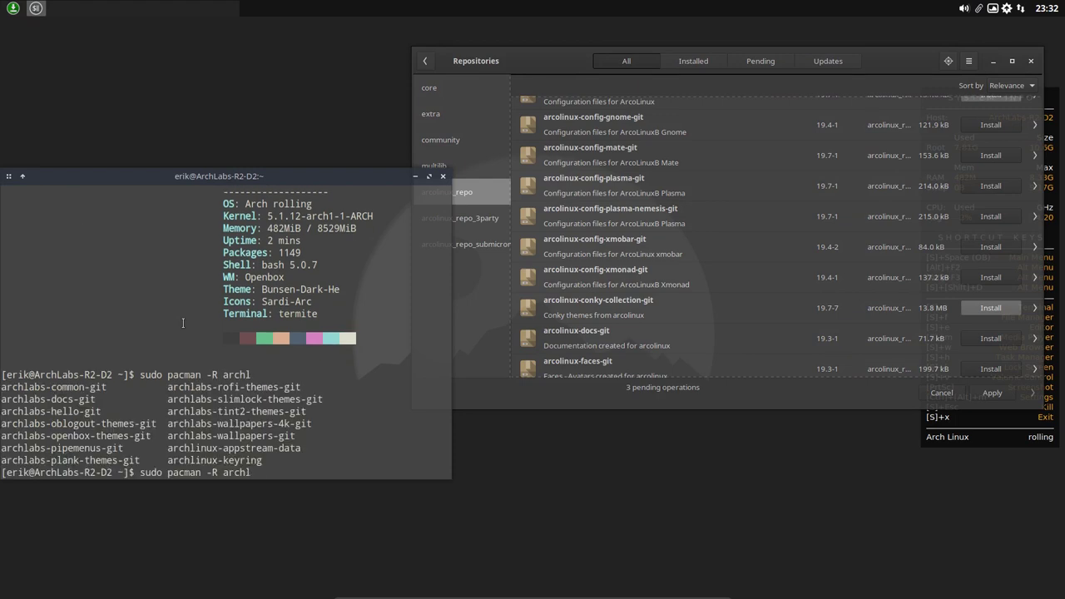
text(abs-com)
key(Tab)
text(archlabs-)
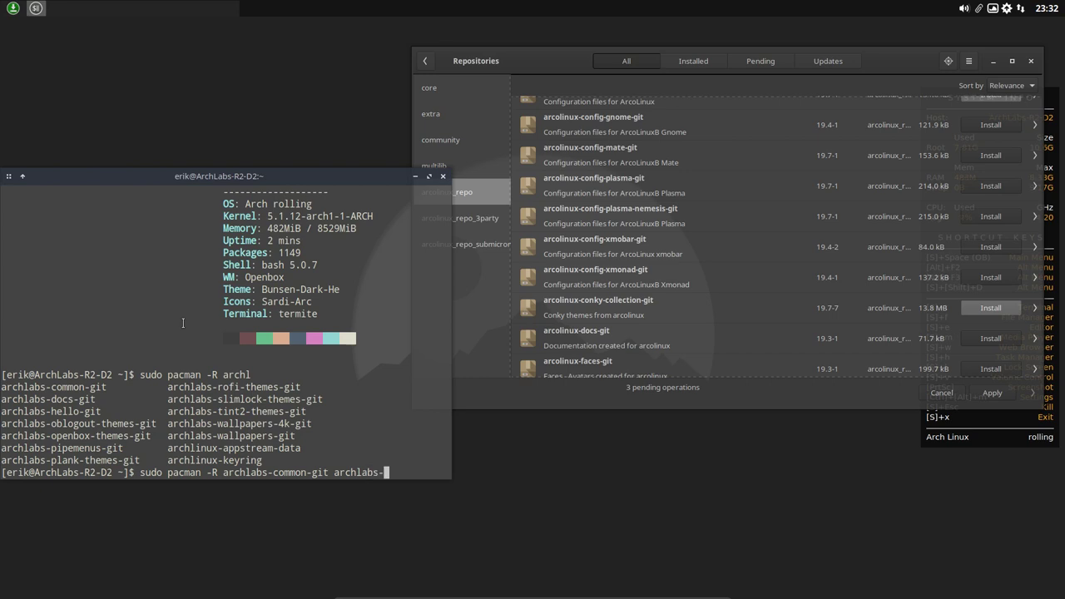
text(do)
key(Tab)
text(archl)
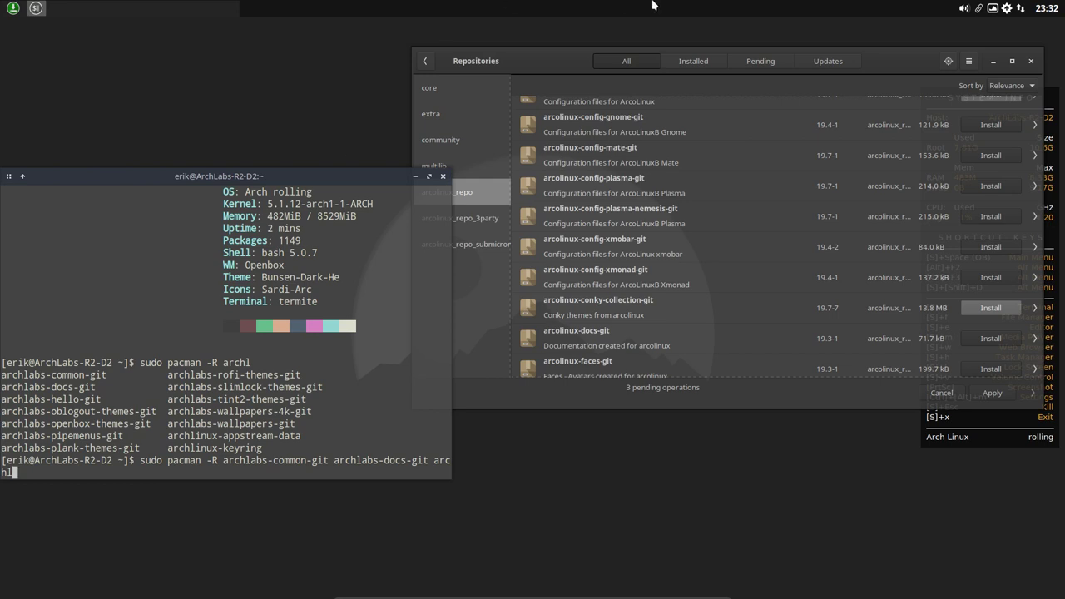
Step: Search Pamac for 'archlab' and mark archlabs-common-git, archlabs-docs-git and archlabs-hello-git for removal
click(910, 51)
click(946, 62)
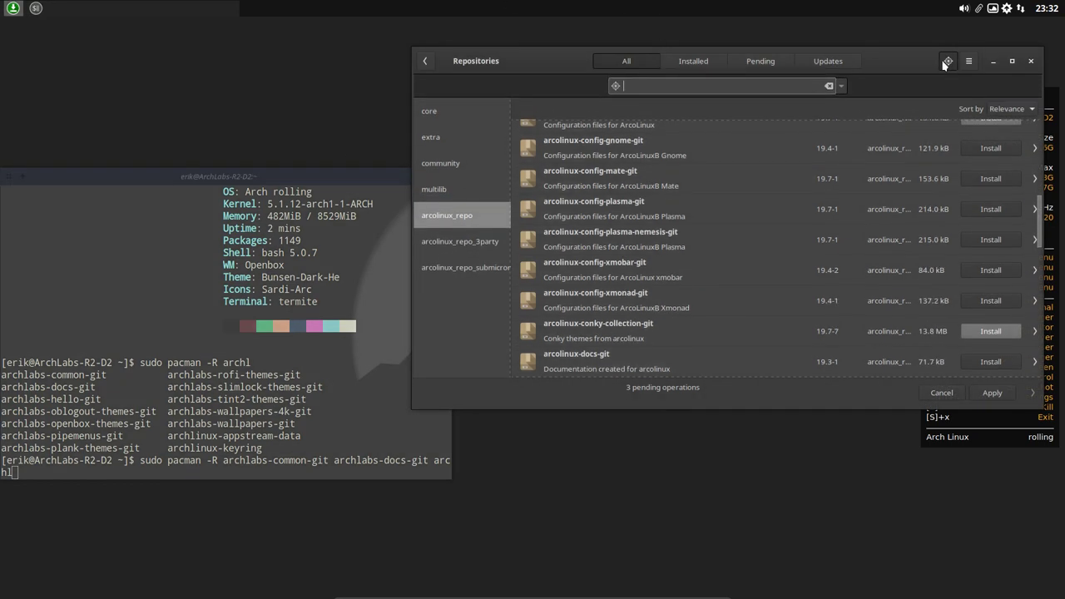
text(archlabs)
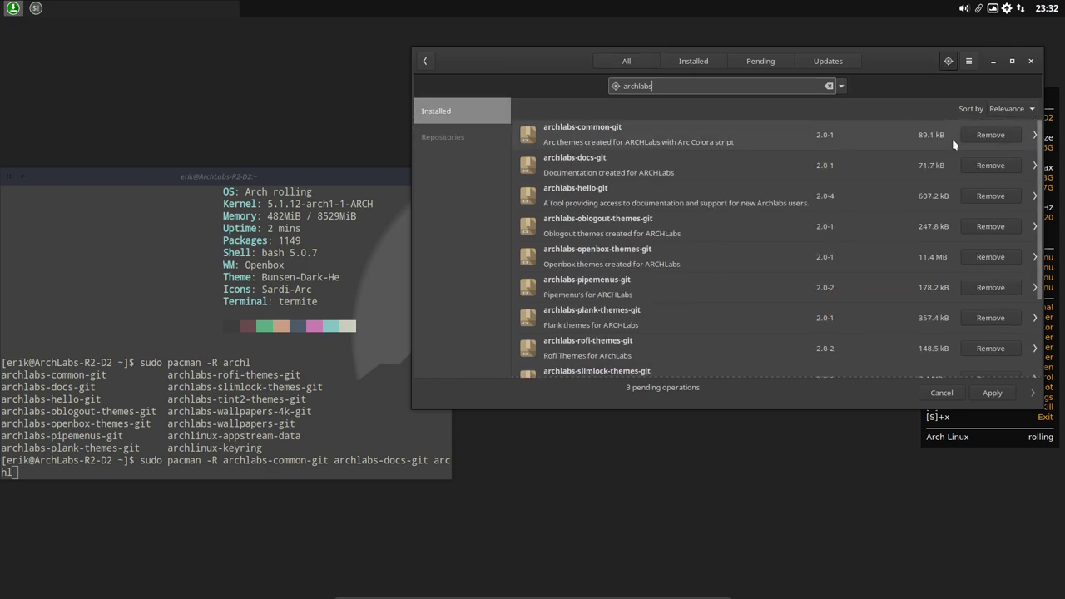
click(983, 136)
click(986, 165)
click(986, 197)
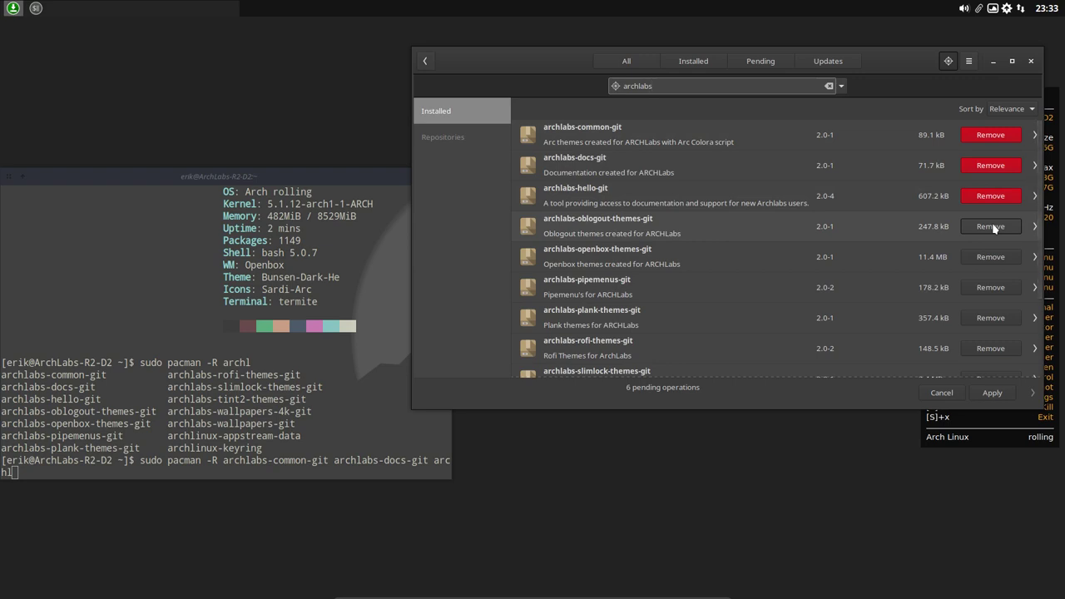
Step: Mark the remaining archlabs theme, pipemenus and wallpaper packages for removal, through archlabs-wallpapers-git
click(995, 227)
click(995, 257)
click(997, 287)
click(998, 317)
click(1001, 349)
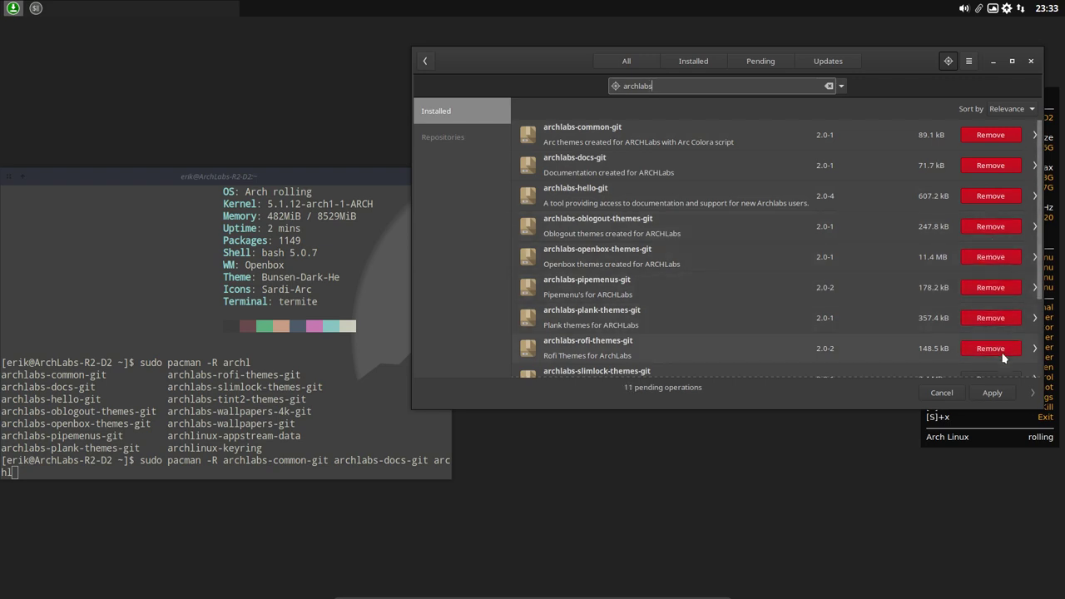
scroll(1003, 357, down, 3)
click(994, 287)
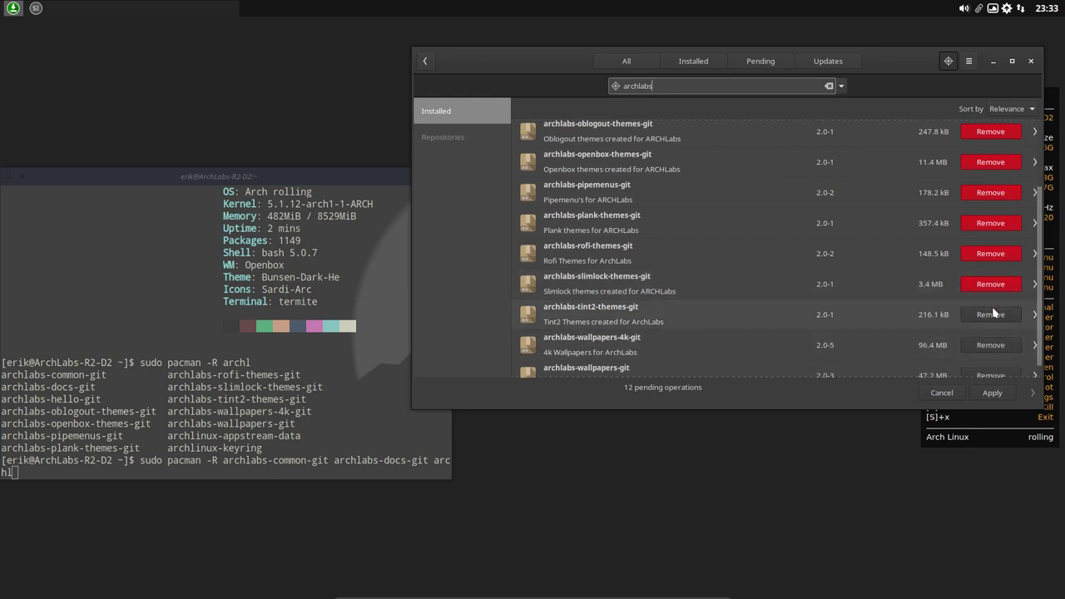
click(992, 314)
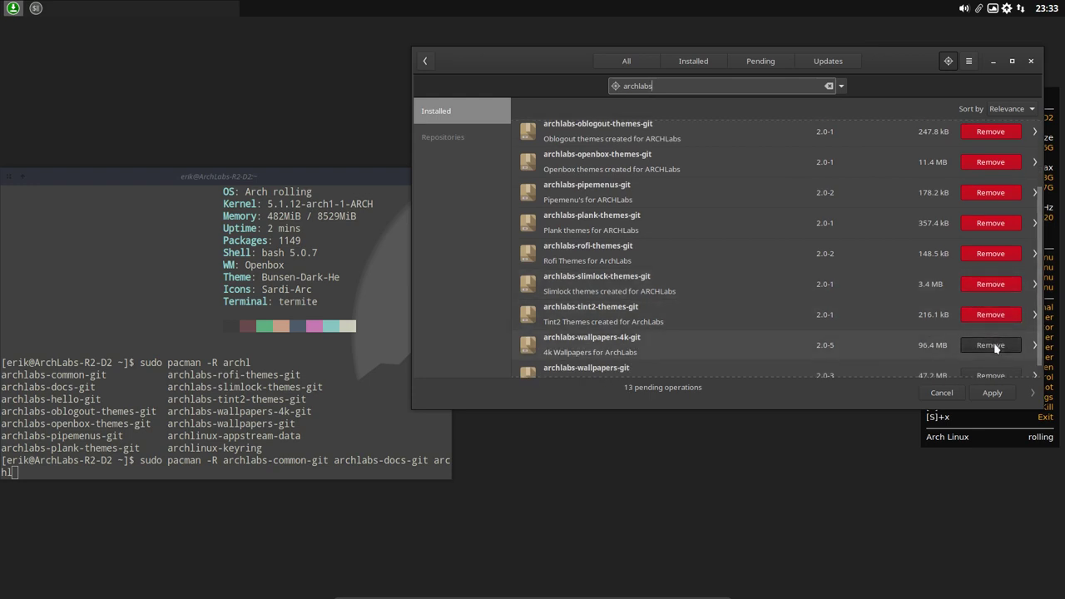
click(995, 348)
click(995, 372)
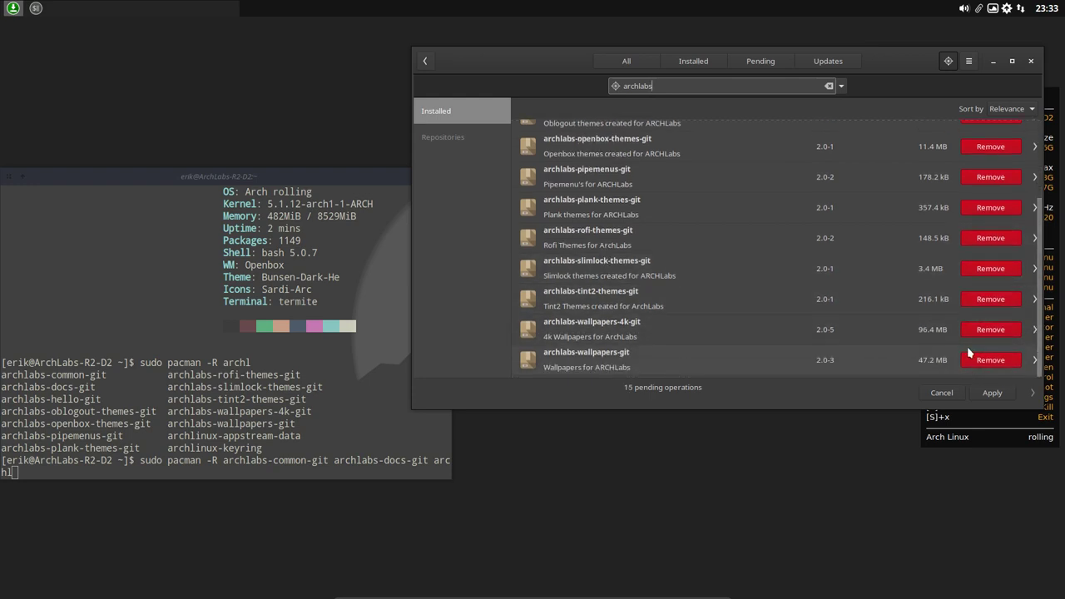
scroll(665, 331, up, 1)
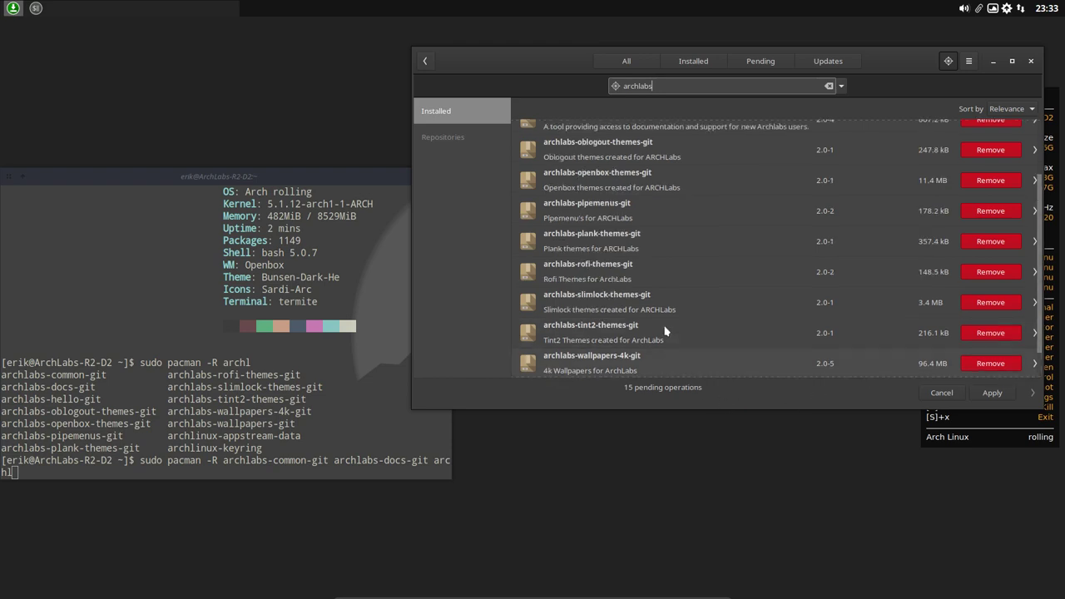
scroll(666, 331, up, 2)
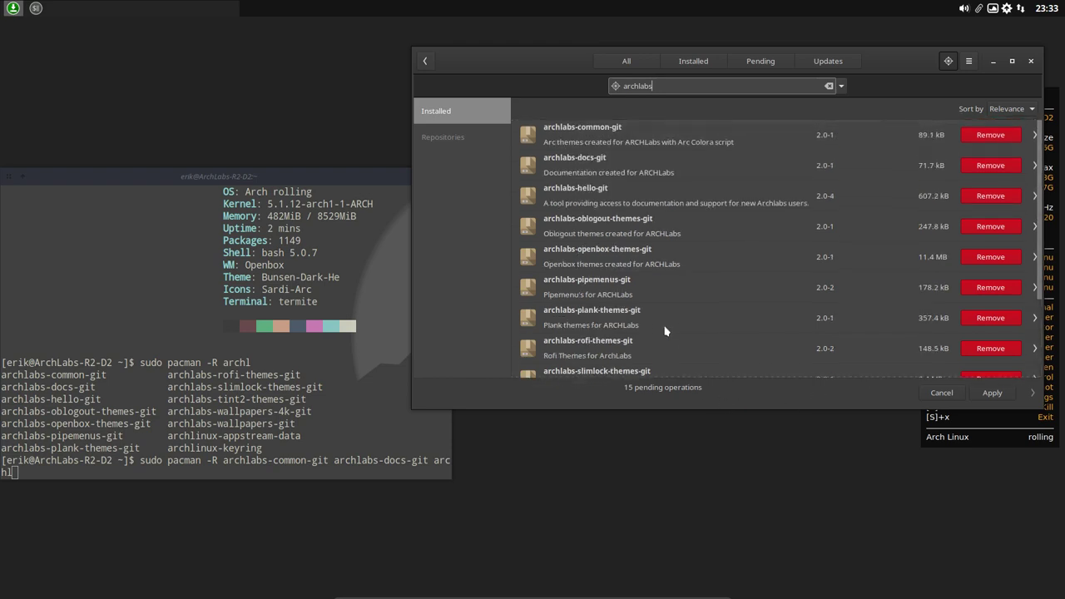
Step: Apply the fifteen removals, authenticate with the password, dismiss the yay-bin warning and confirm the summary
click(986, 392)
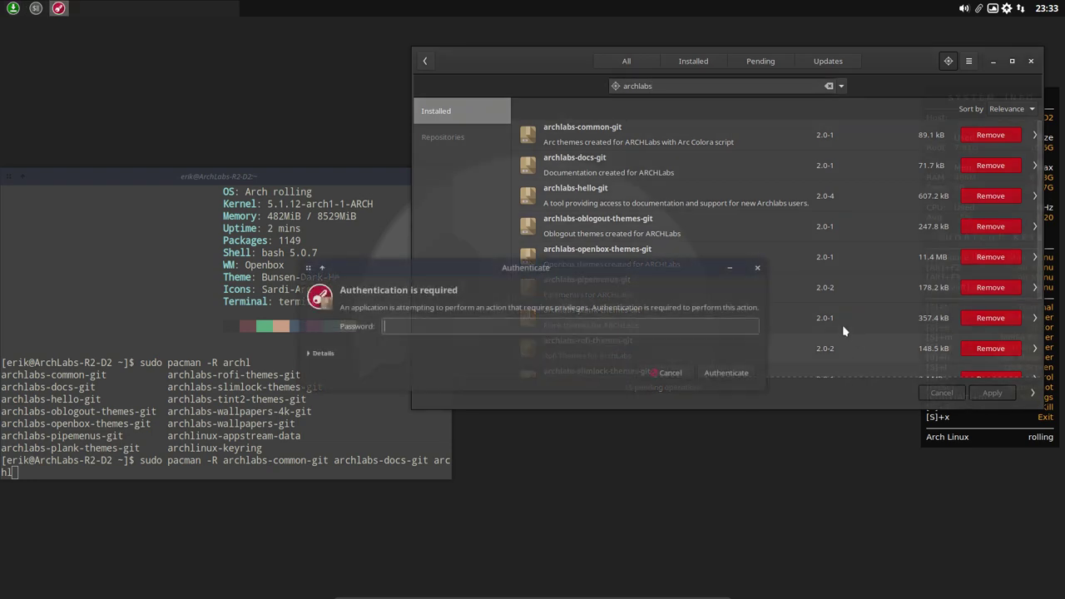
text(****)
key(Return)
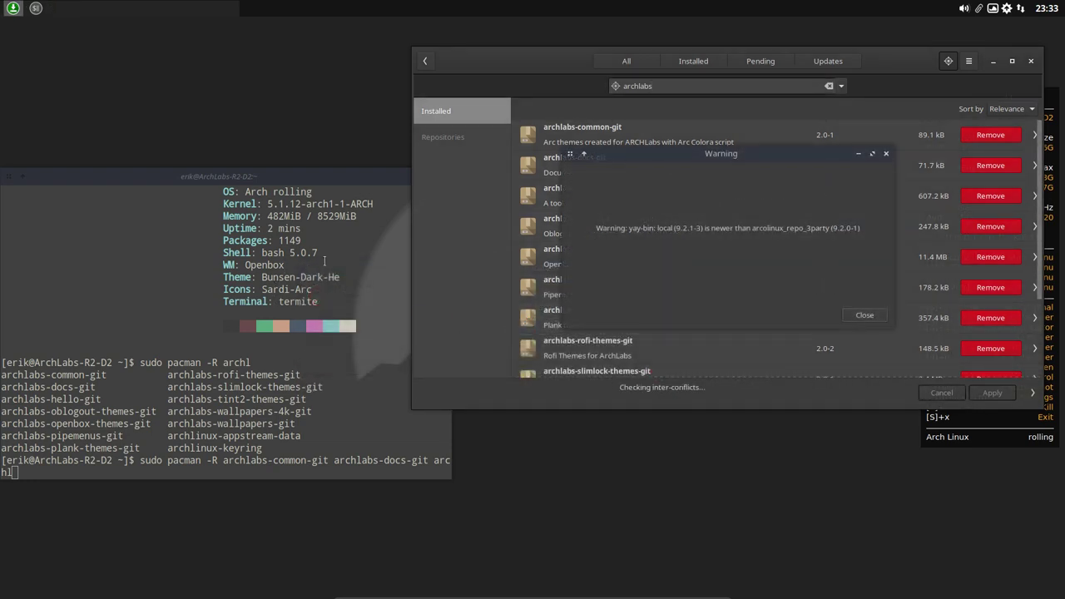
click(866, 315)
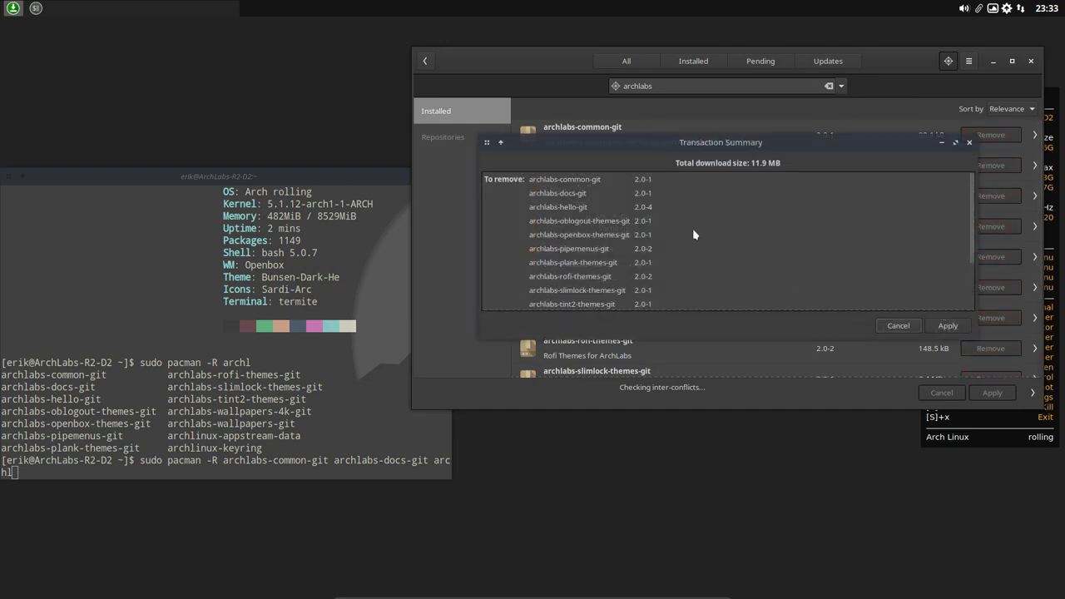
scroll(693, 228, down, 3)
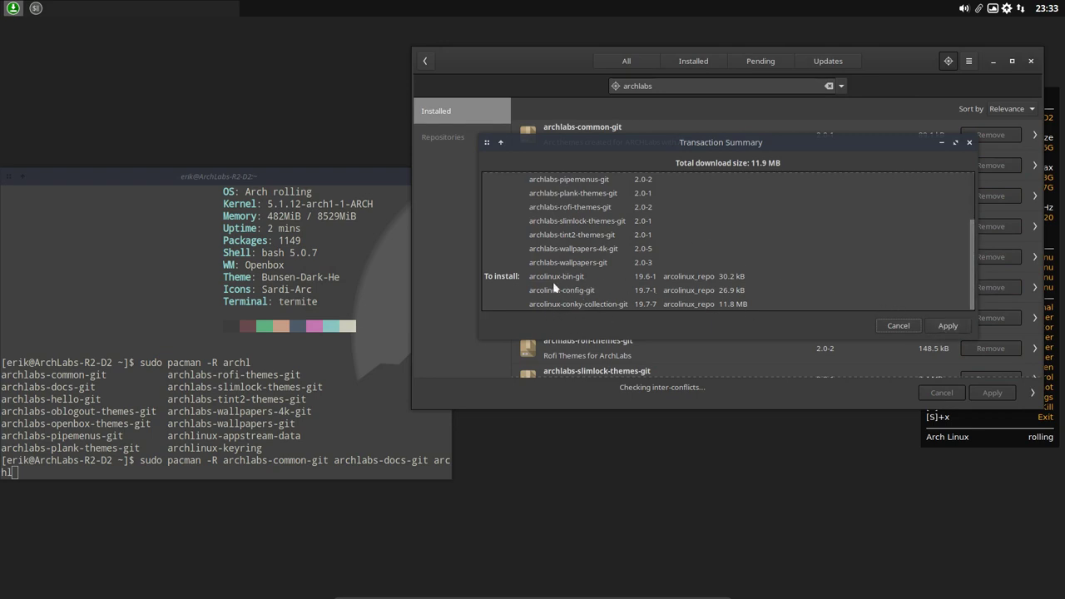
click(943, 329)
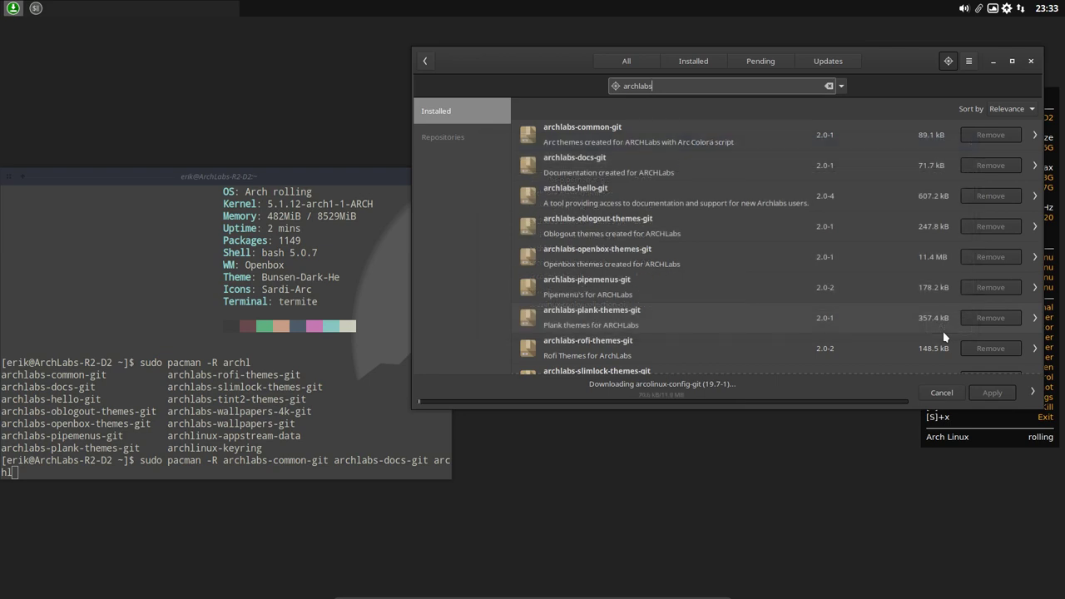
Step: Close the terminal window and clear the archlabs search in Pamac
click(409, 182)
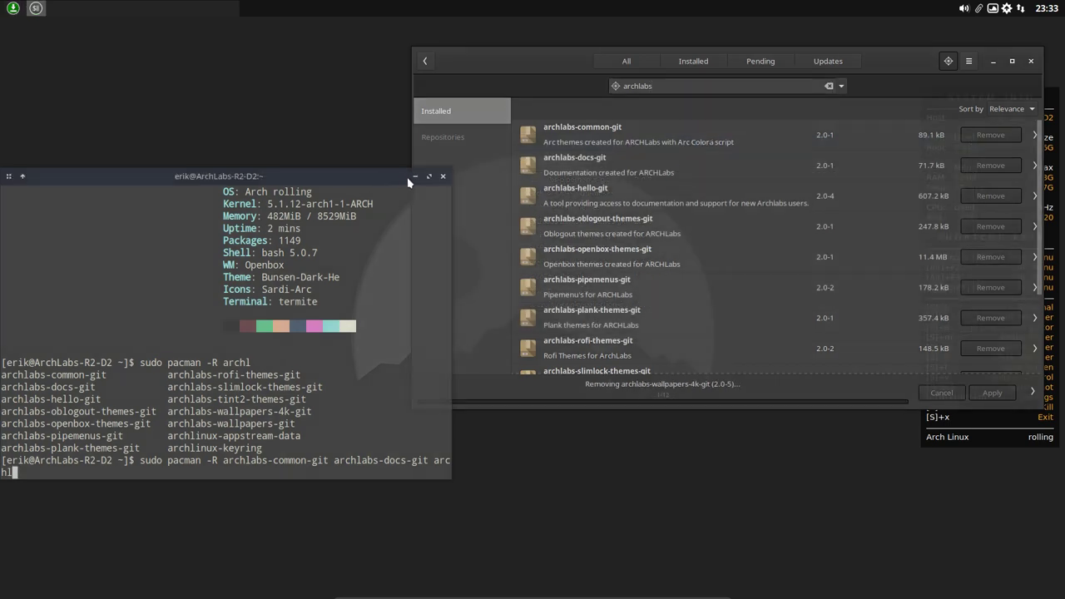
click(442, 176)
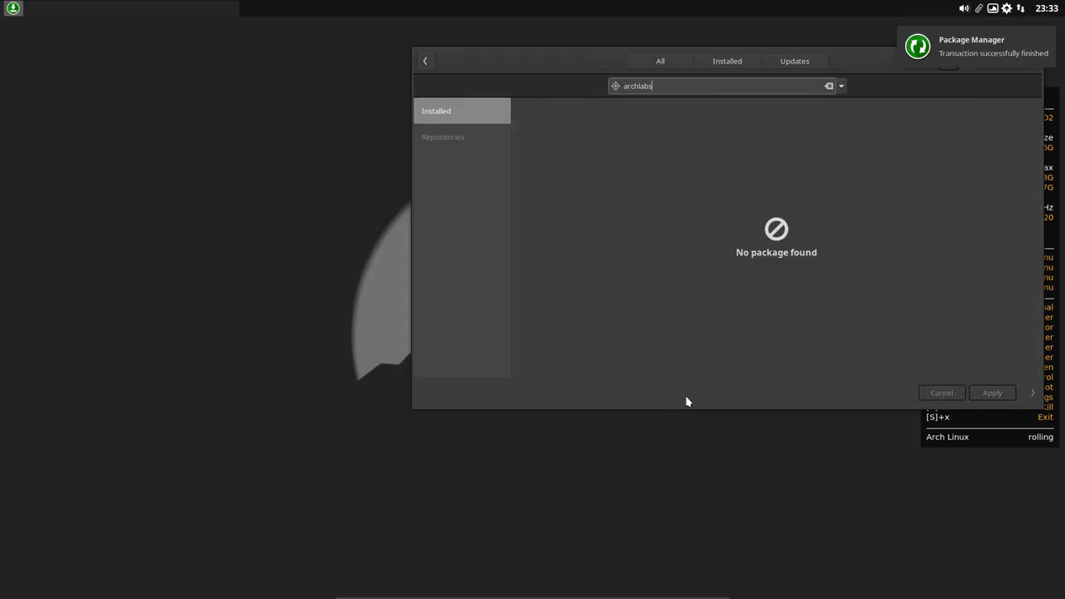
click(425, 61)
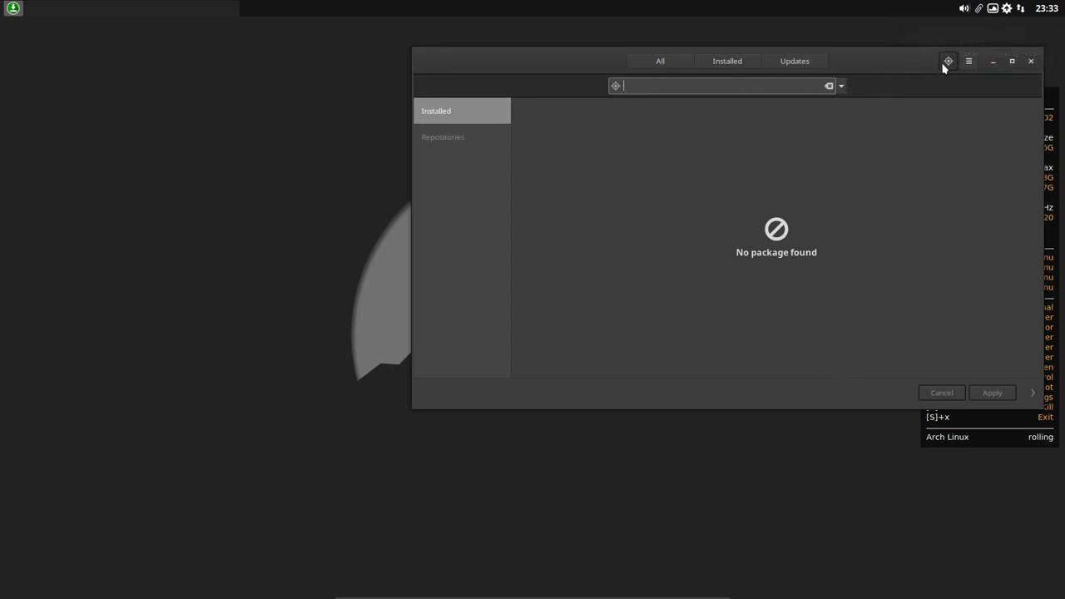
Step: Browse all packages by repository to list arcolinux_repo, and maximize the Pamac window
click(943, 65)
click(648, 68)
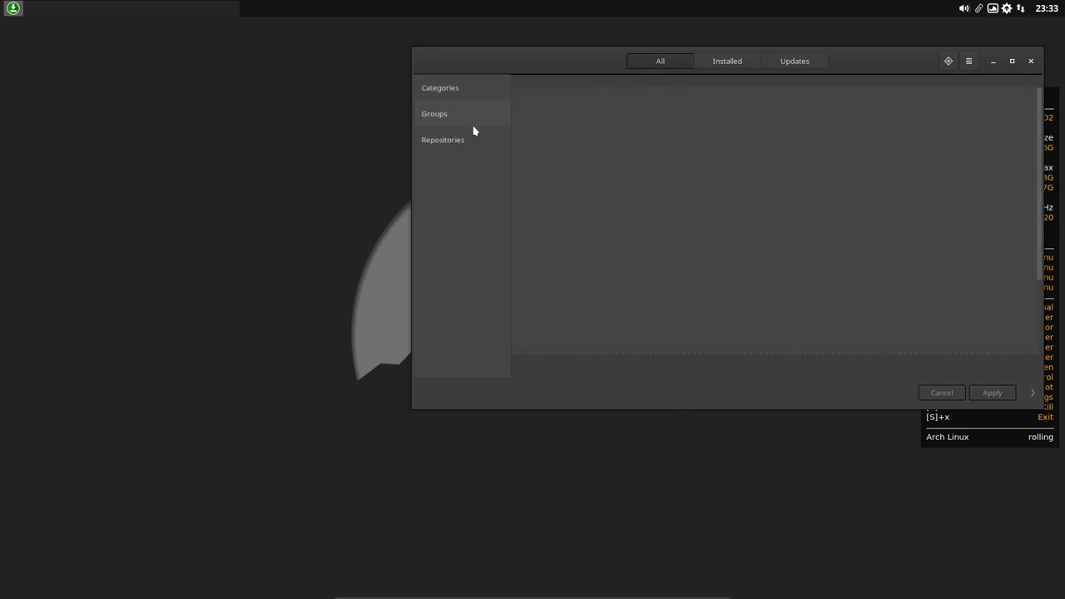
click(445, 140)
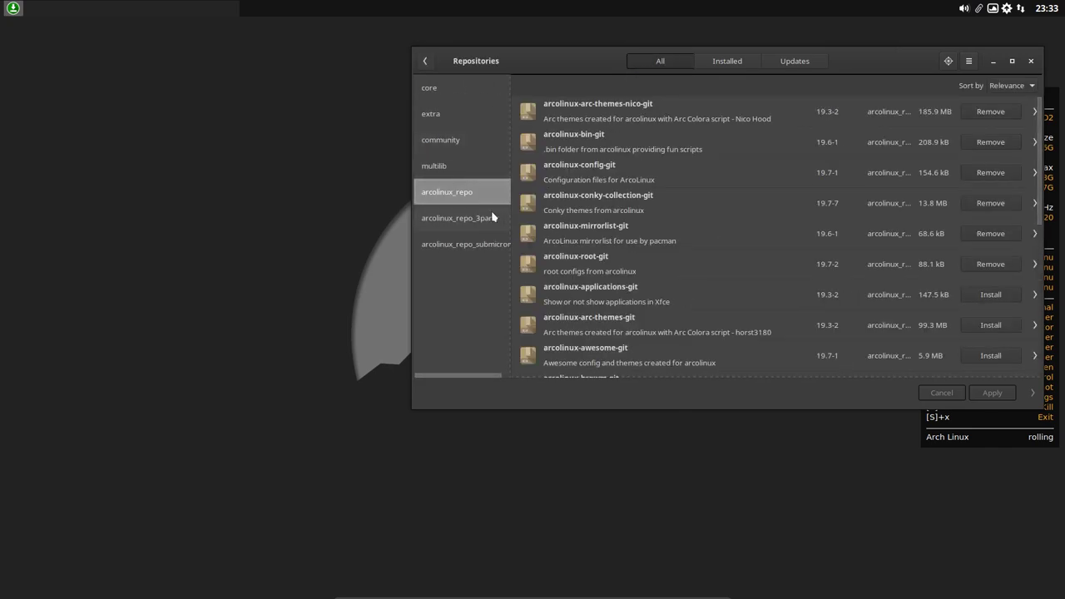
drag(613, 65, 203, 36)
key(super+Up)
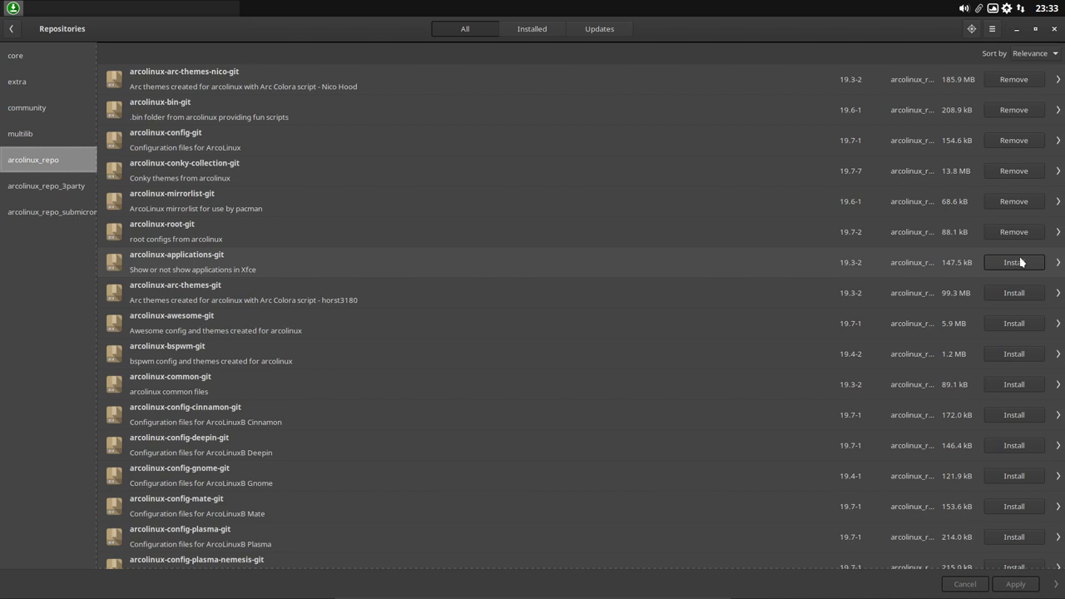
Step: Queue arcolinux-common, docs, fonts, geany, grub-theme-vimix and i3wm git packages for installation
click(1025, 391)
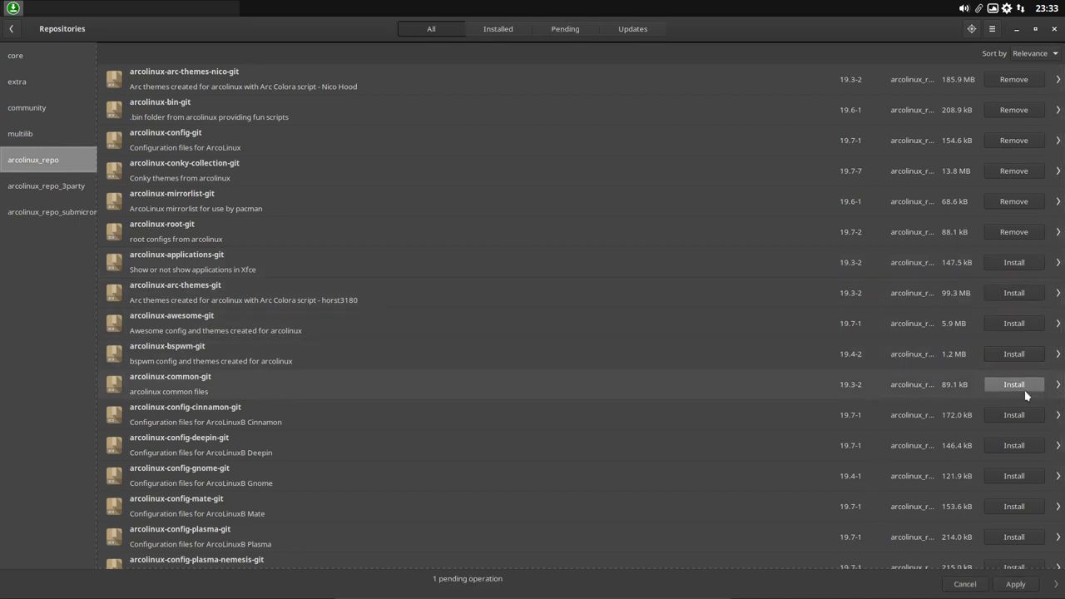
scroll(431, 438, down, 5)
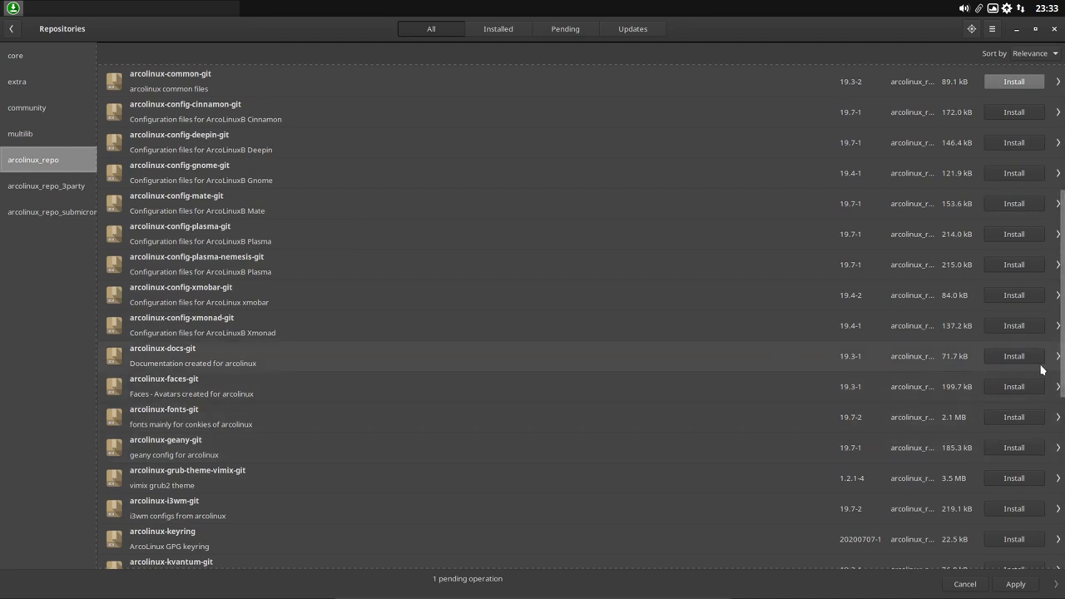
click(1017, 358)
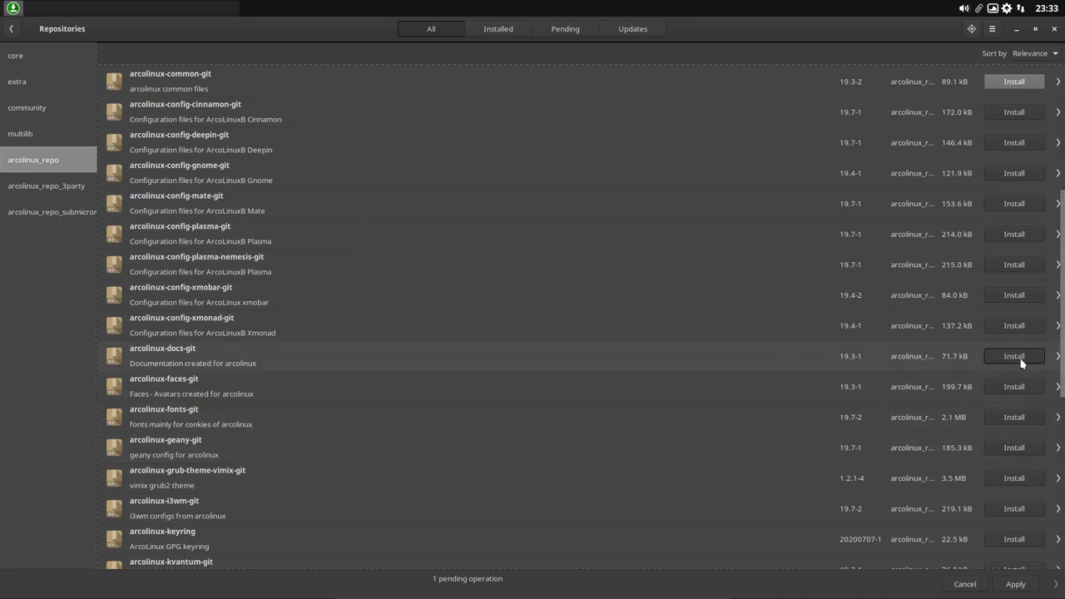
click(1021, 421)
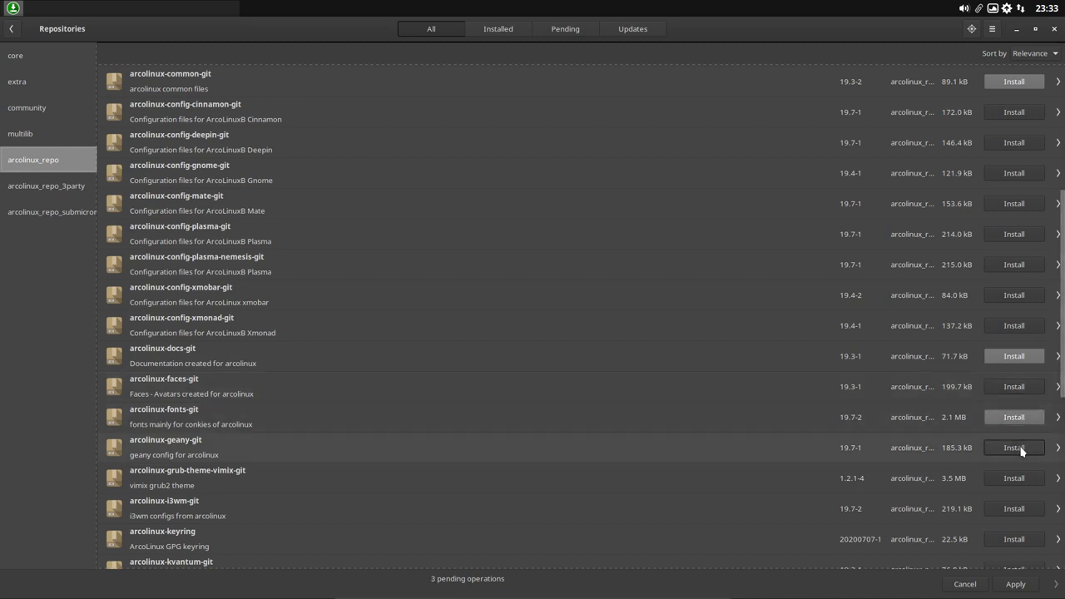
click(1021, 449)
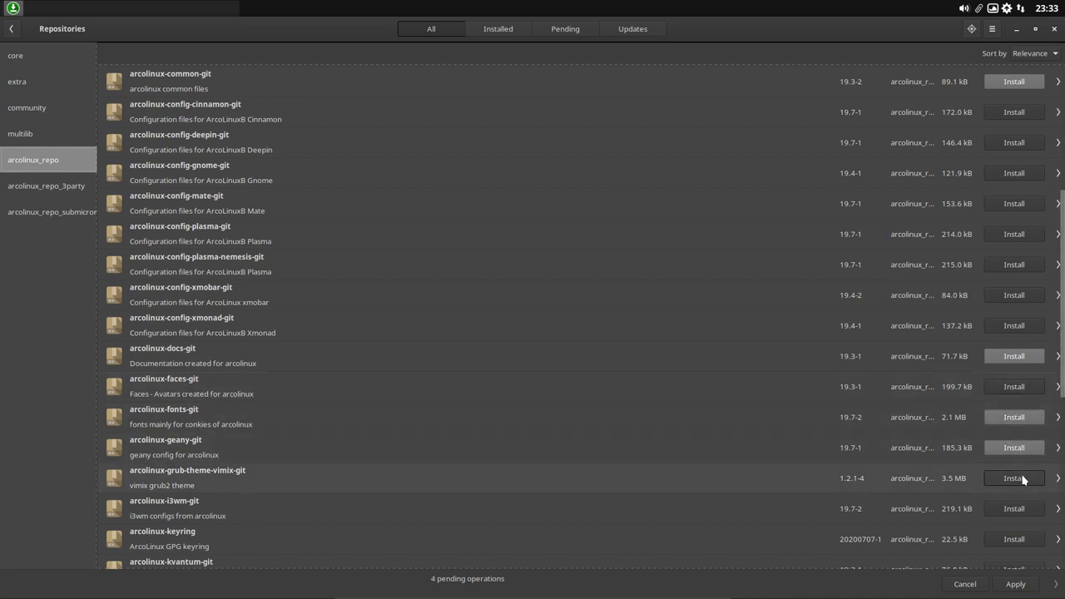
click(1023, 480)
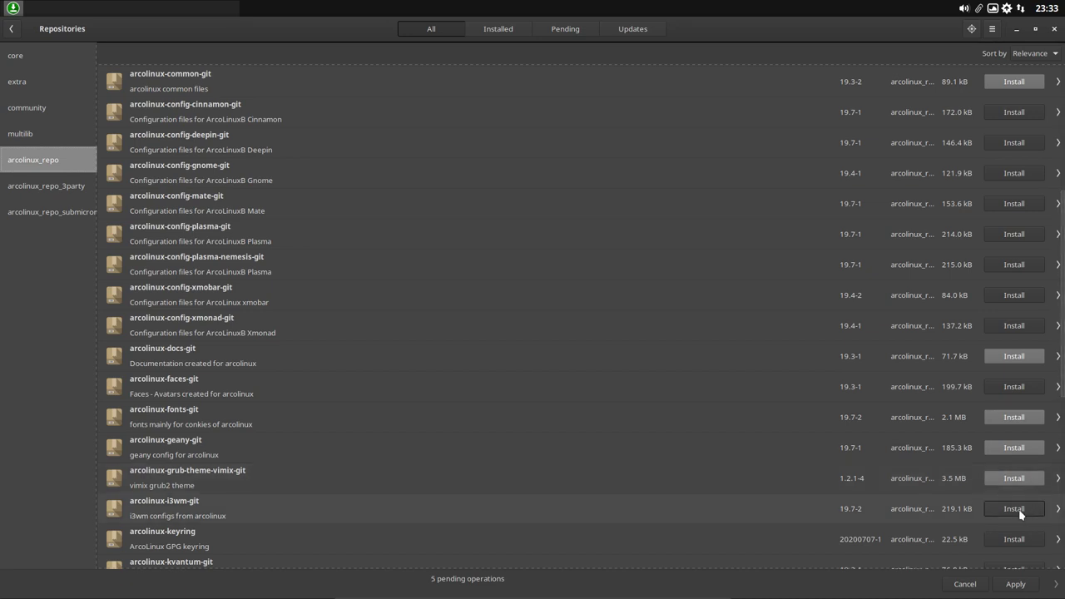
click(1020, 510)
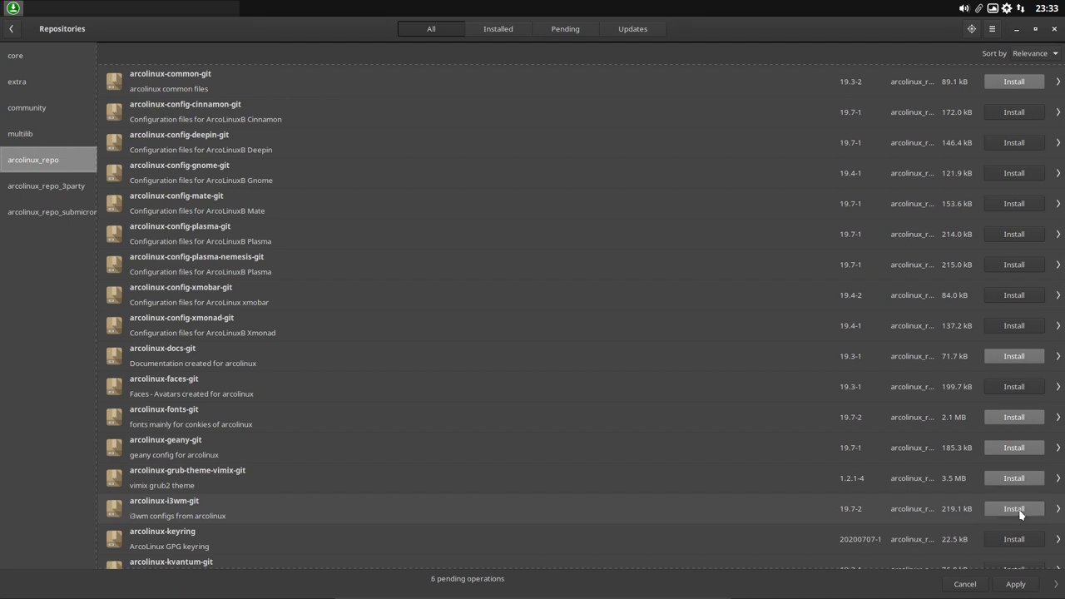
Step: Queue arcolinux-keyring, arcolinux-kvantum-git, arcolinux-local-git and arcolinux-logo-git for installation
scroll(1022, 513, down, 3)
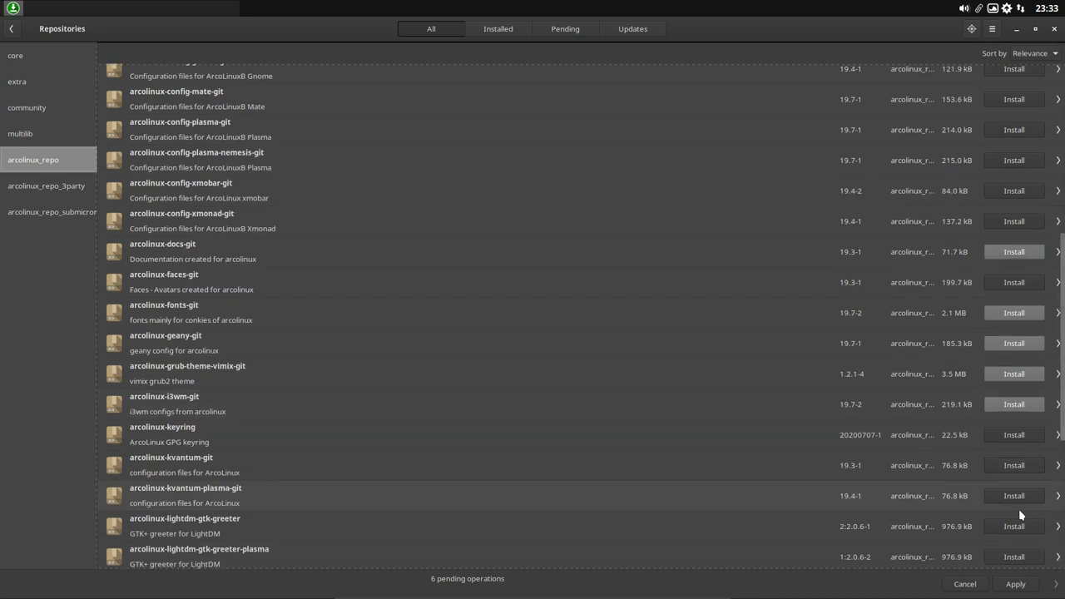
click(1014, 441)
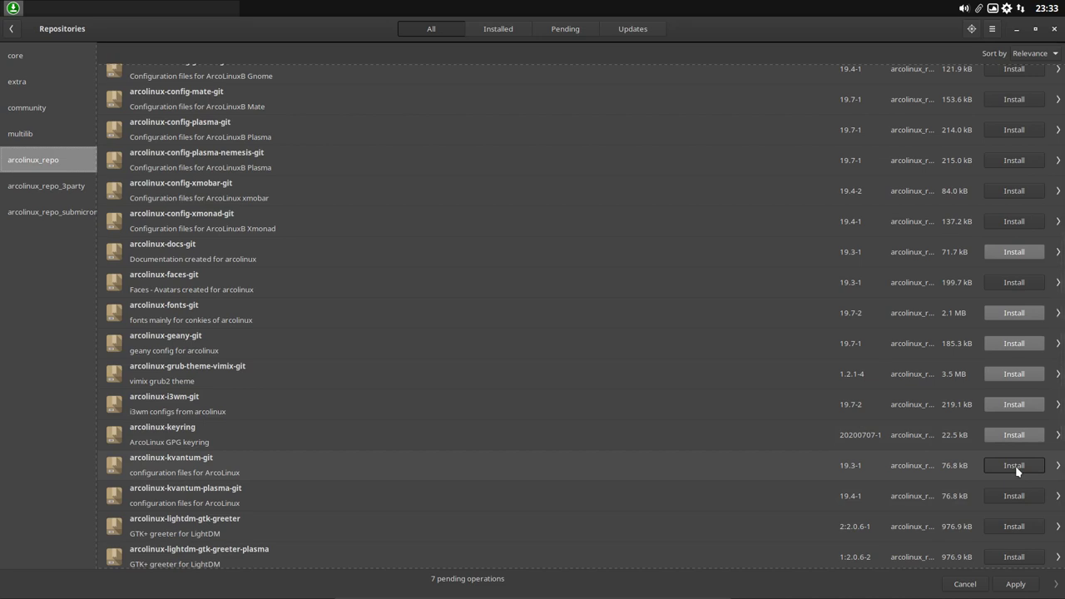
click(1016, 469)
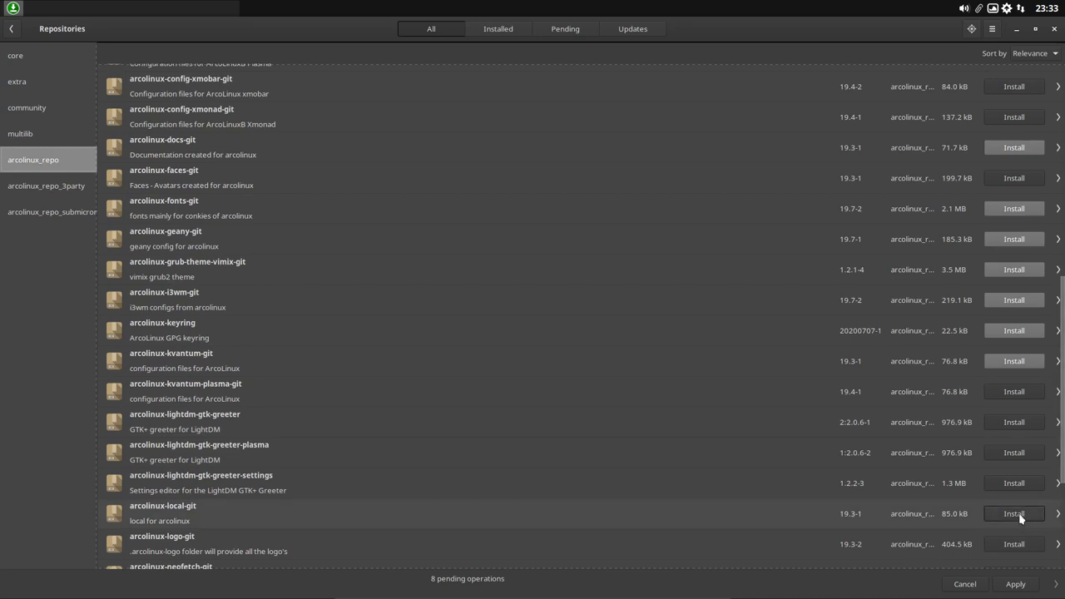
click(1020, 516)
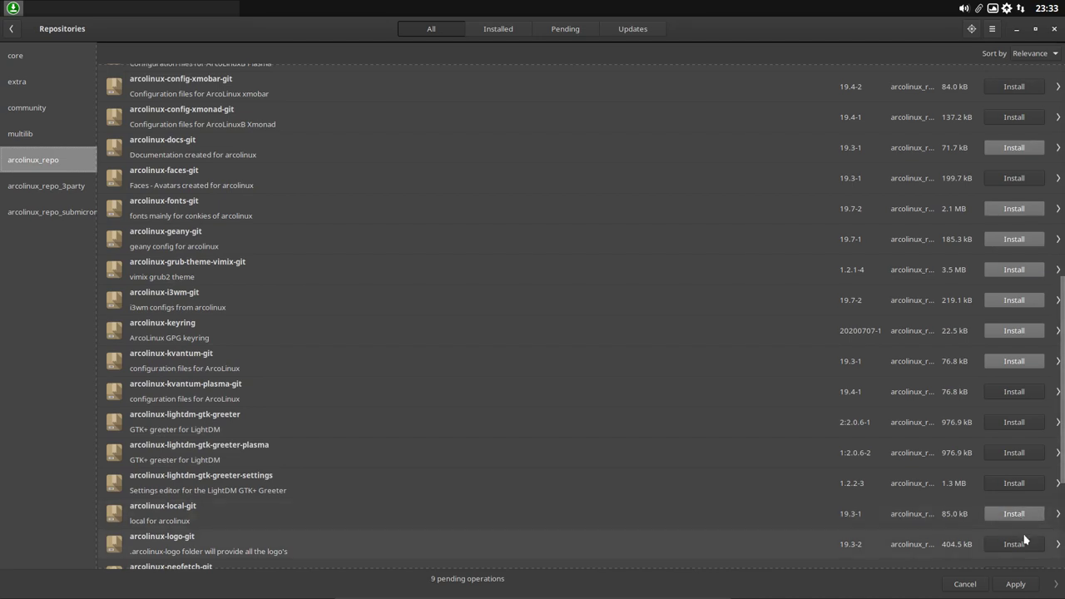
click(1023, 545)
Step: Queue arcolinux-openbox-configs-git, arcolinux-obmenu-generator-minimal-git and arcolinux-pipemenus-git, leaving obmenu-generator-git unqueued
scroll(1024, 548, down, 3)
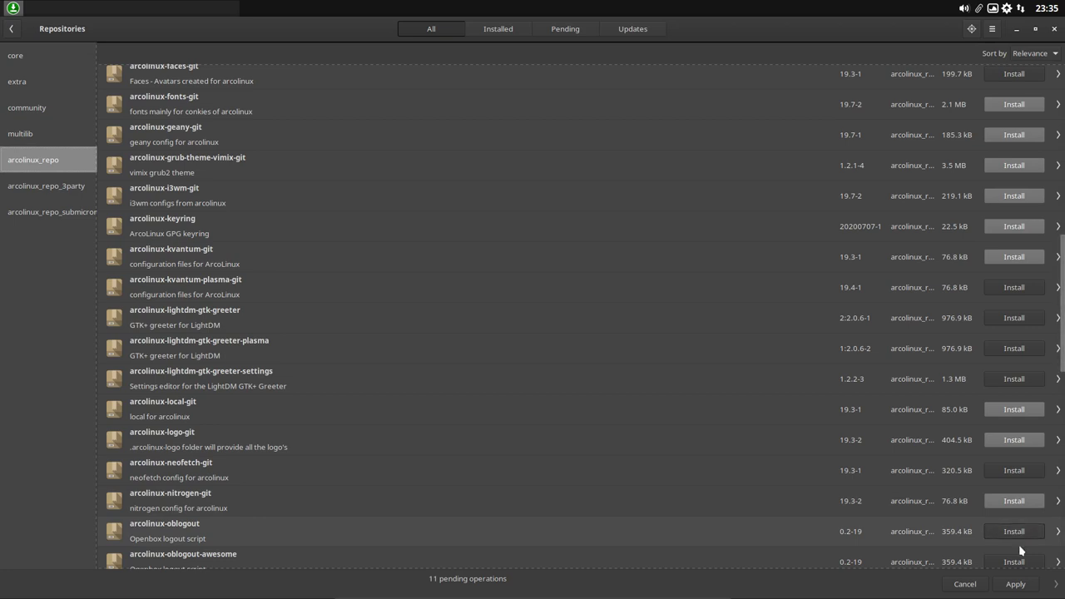
scroll(1020, 549, down, 3)
scroll(1020, 550, down, 2)
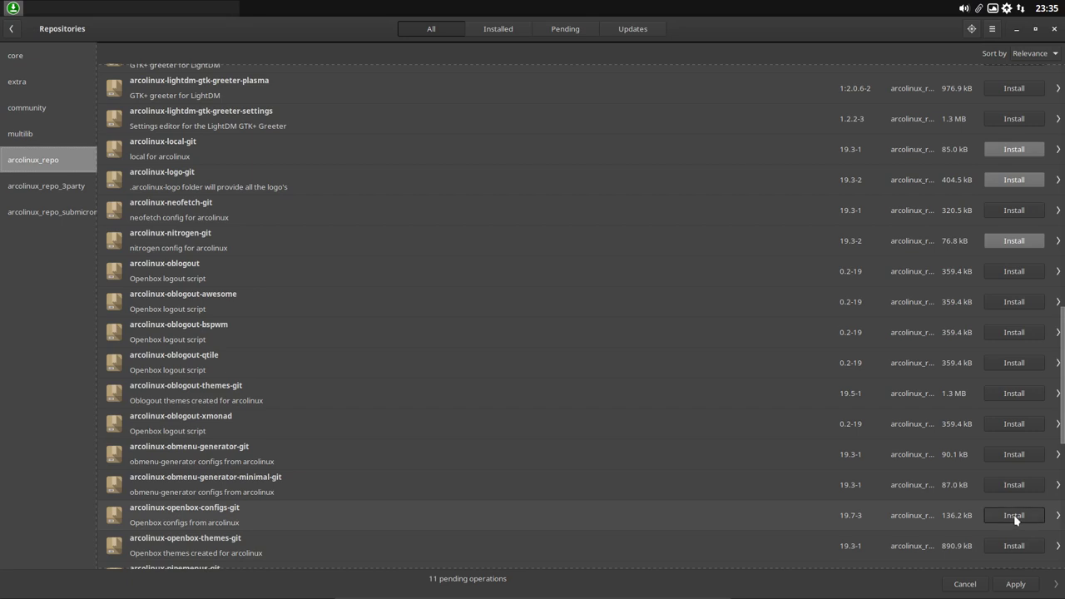
click(1014, 516)
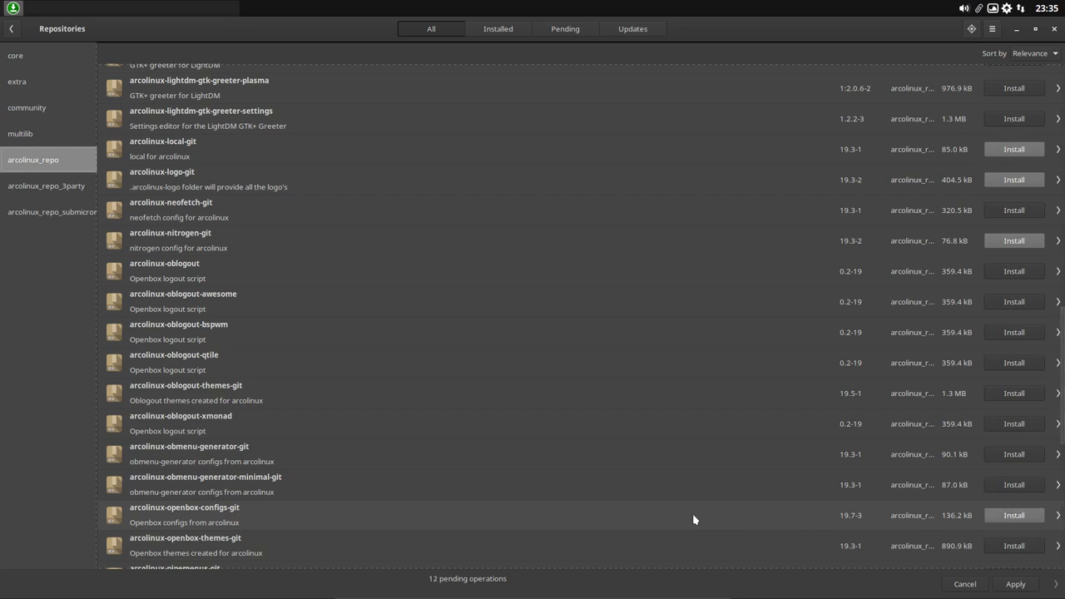
click(1019, 487)
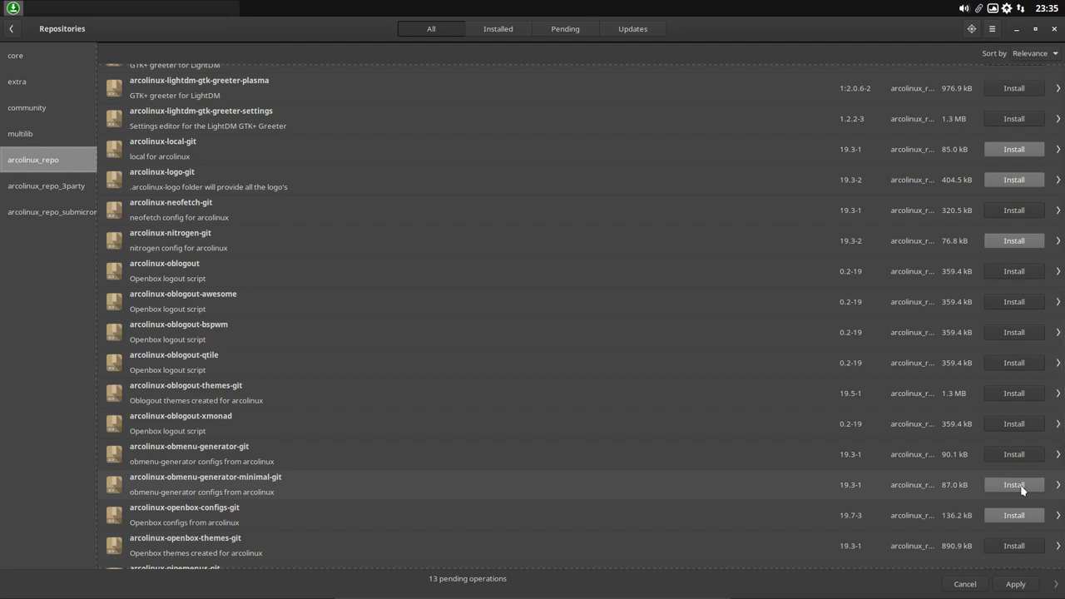
click(1022, 489)
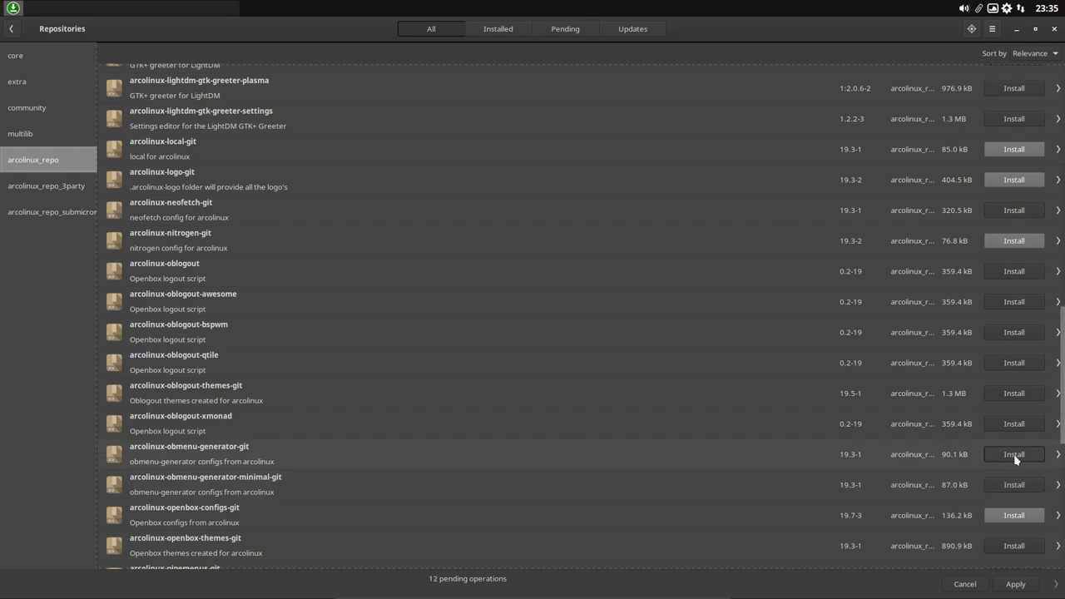
click(1014, 456)
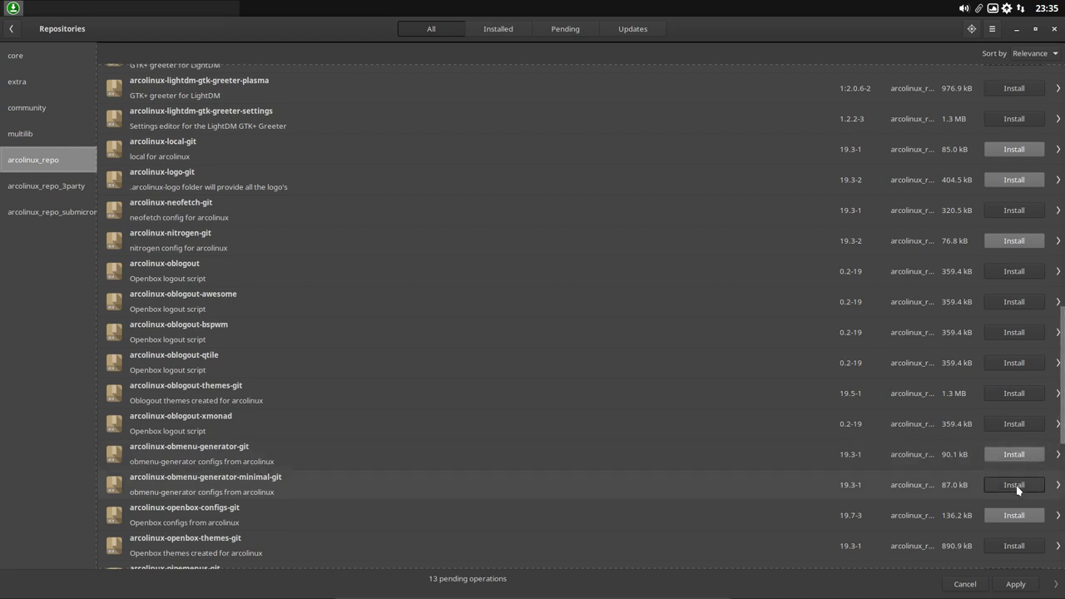
click(1016, 489)
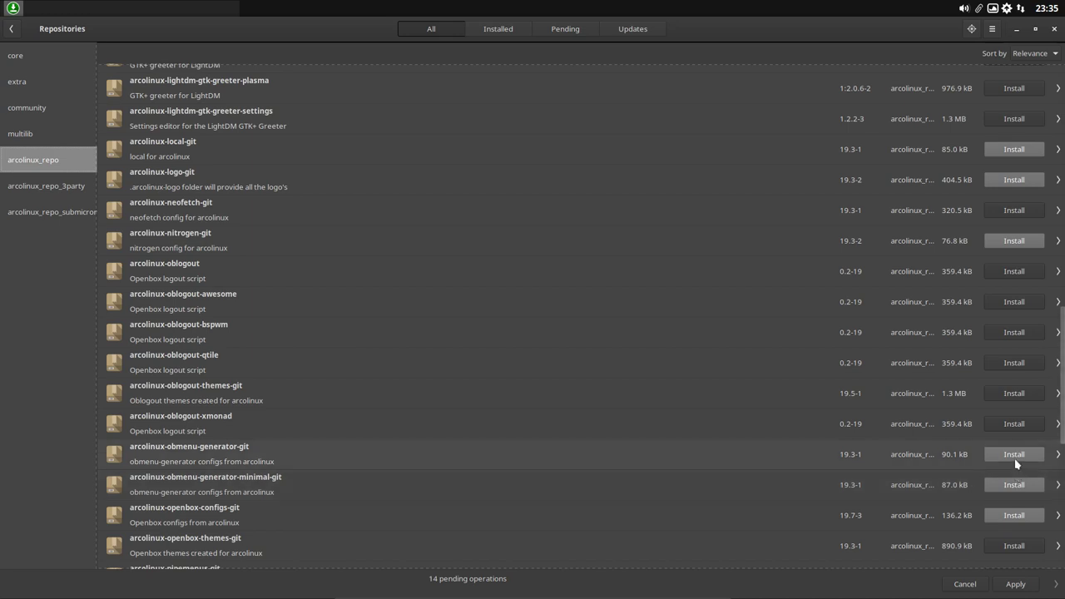
click(1016, 457)
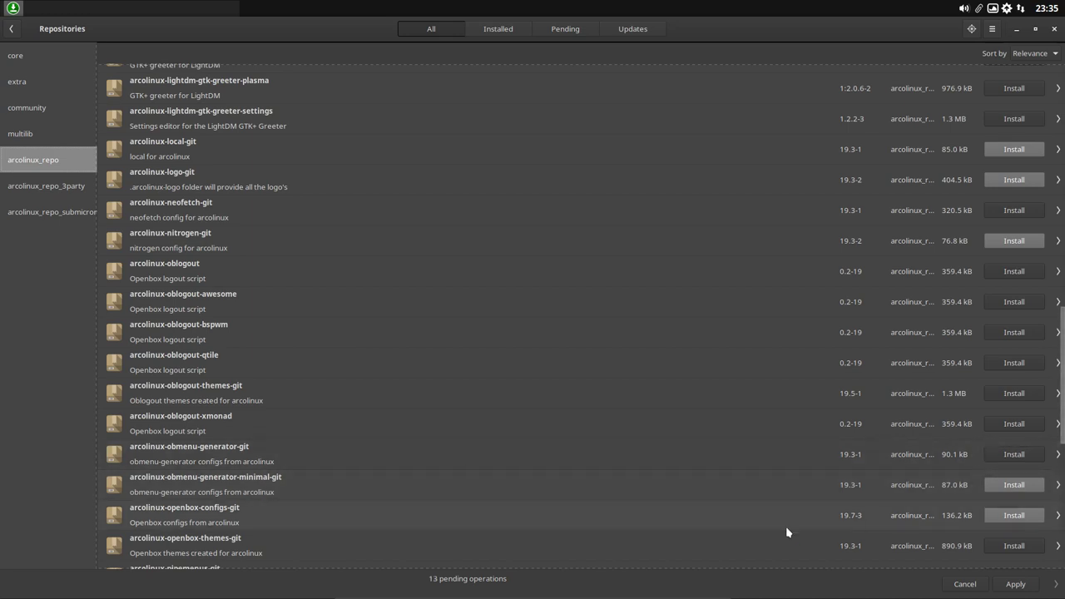
scroll(699, 535, down, 2)
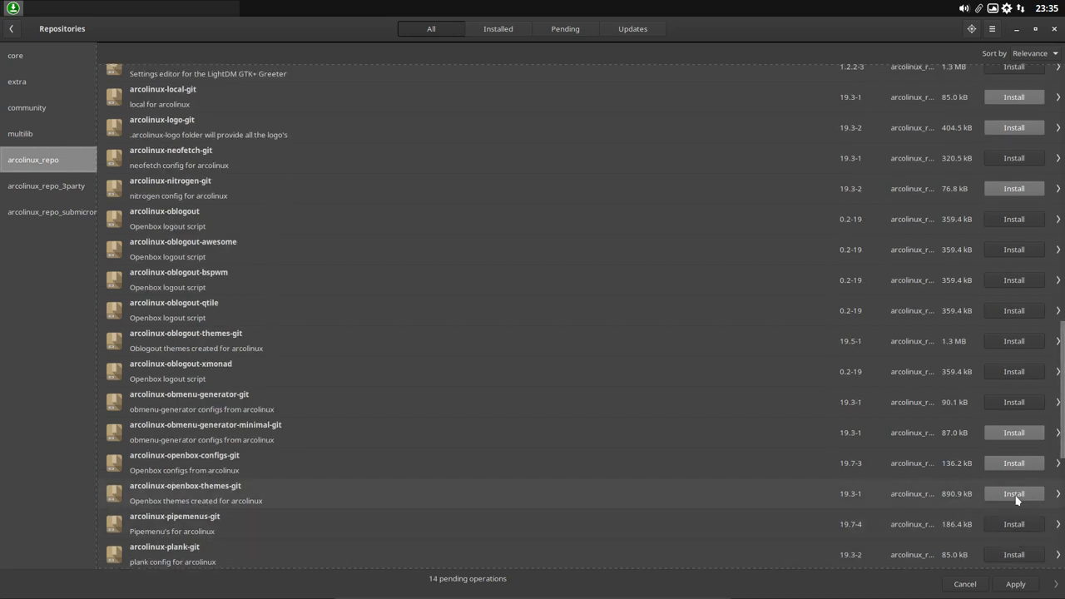
click(1015, 524)
scroll(692, 527, down, 4)
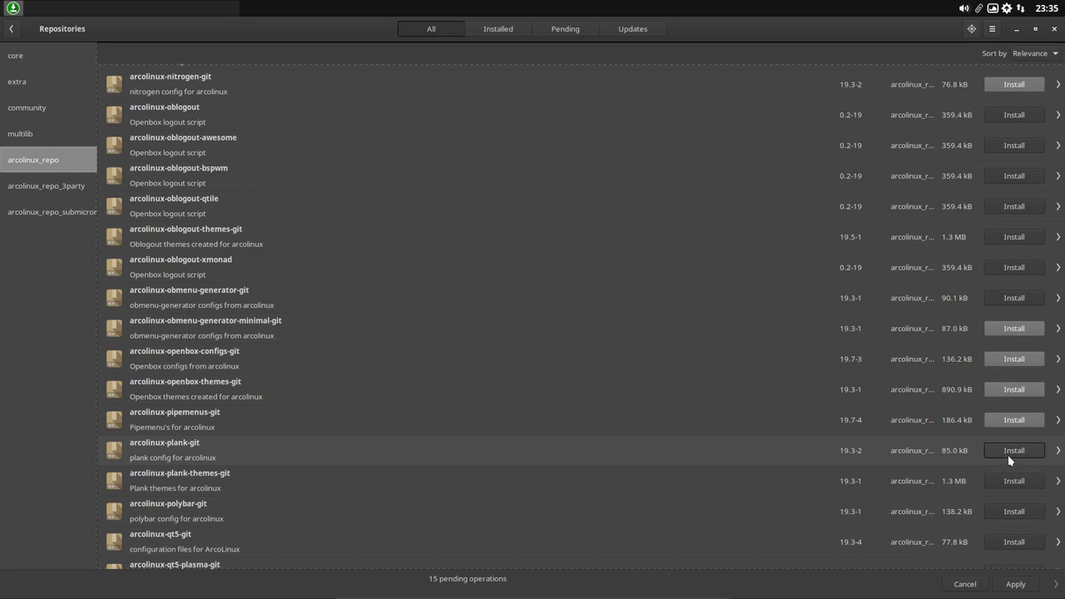
Step: Launch the plank dock from dmenu with 'plank'
key(super+d)
text(plank)
key(Return)
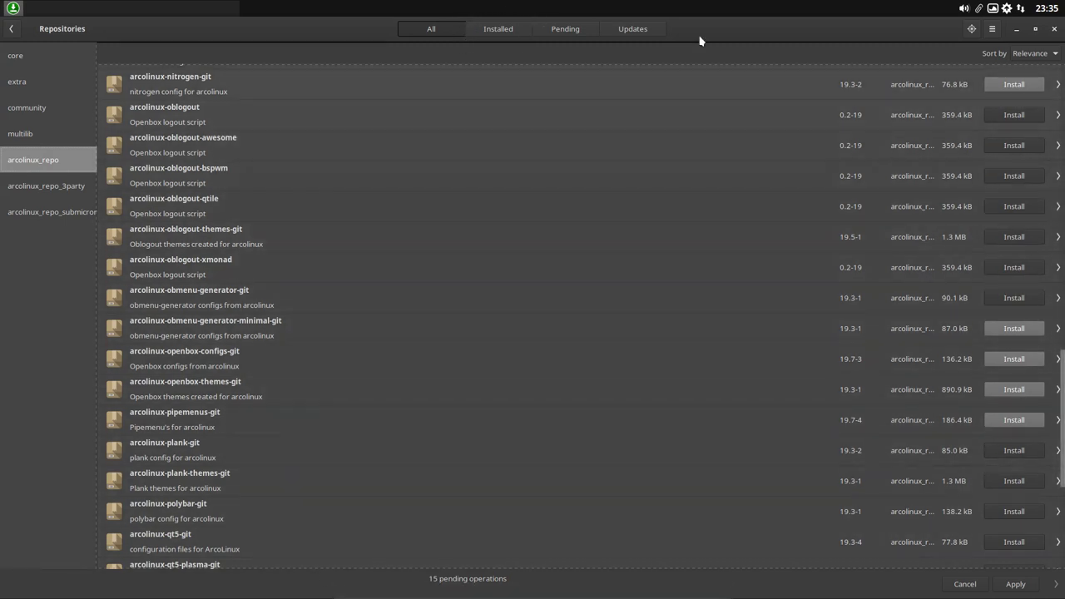
Step: Minimize Pamac, quit the plank dock from its context menu, and restore pamac-manager
click(1016, 30)
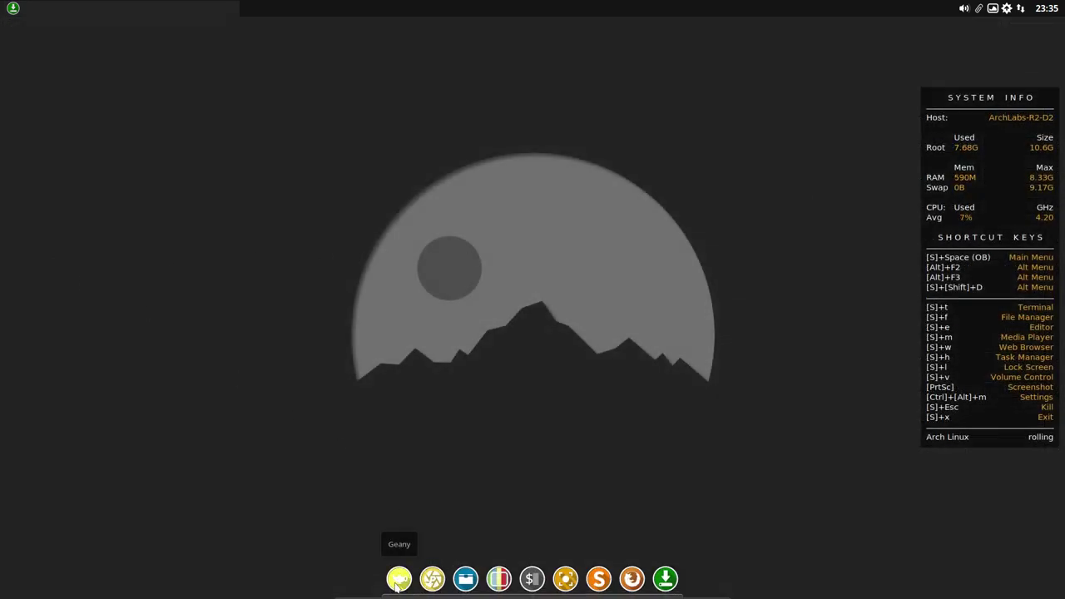
right_click(642, 587)
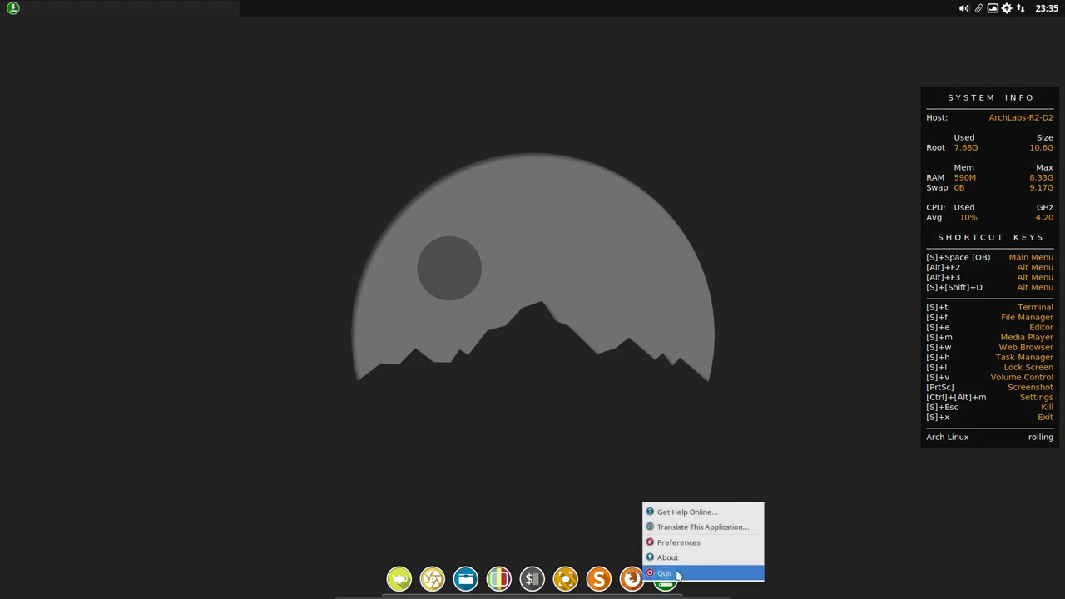
click(678, 574)
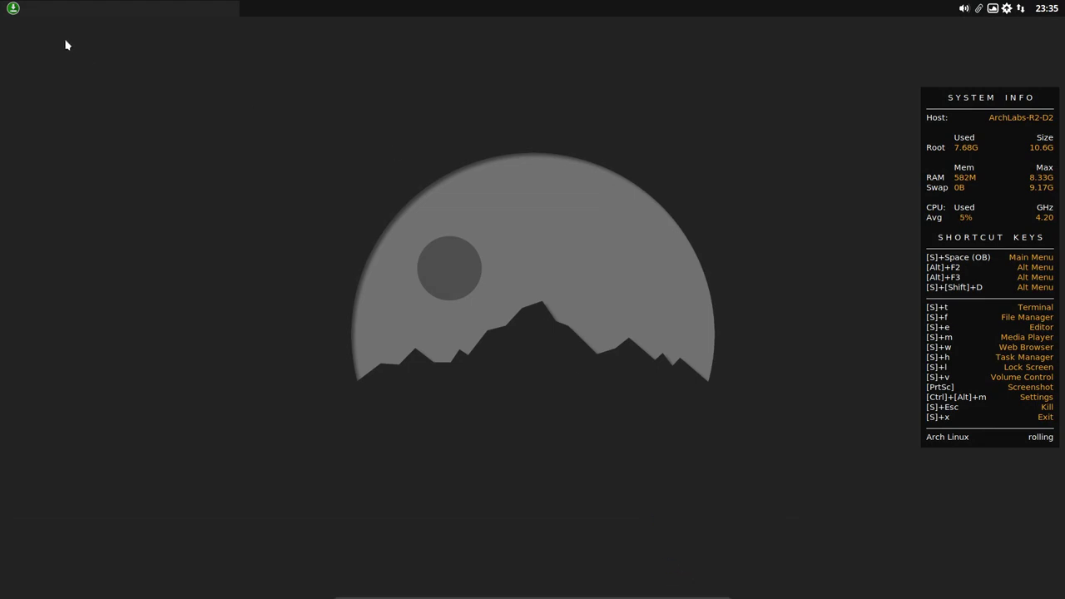
click(13, 8)
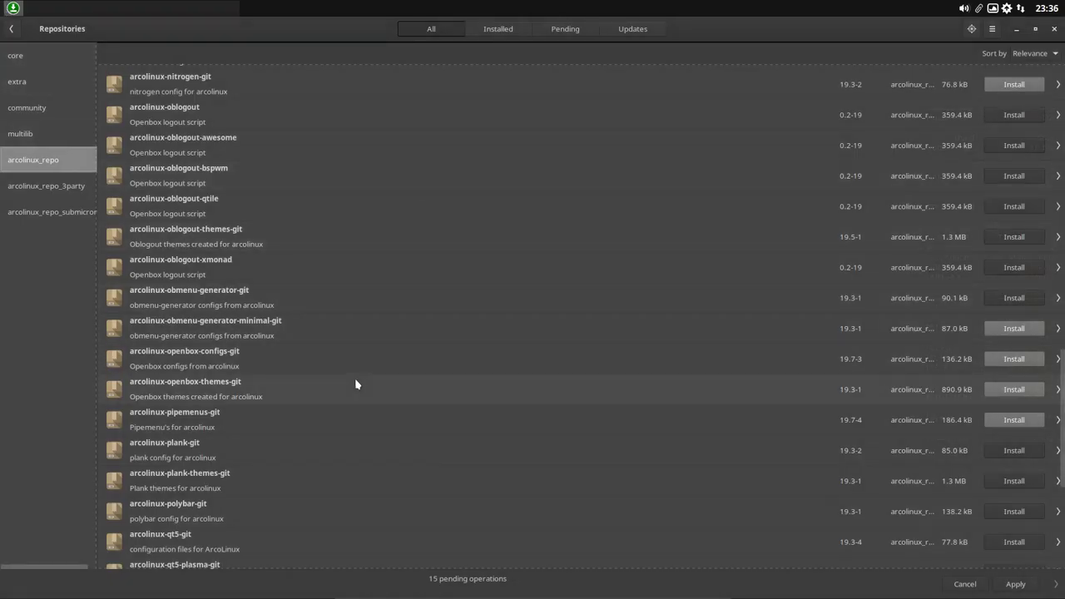
Step: Queue arcolinux plank-git, plank-themes-git, qt5-git, xfce-thunar-git and variety-git, leaving tint2-themes-git unqueued
click(995, 452)
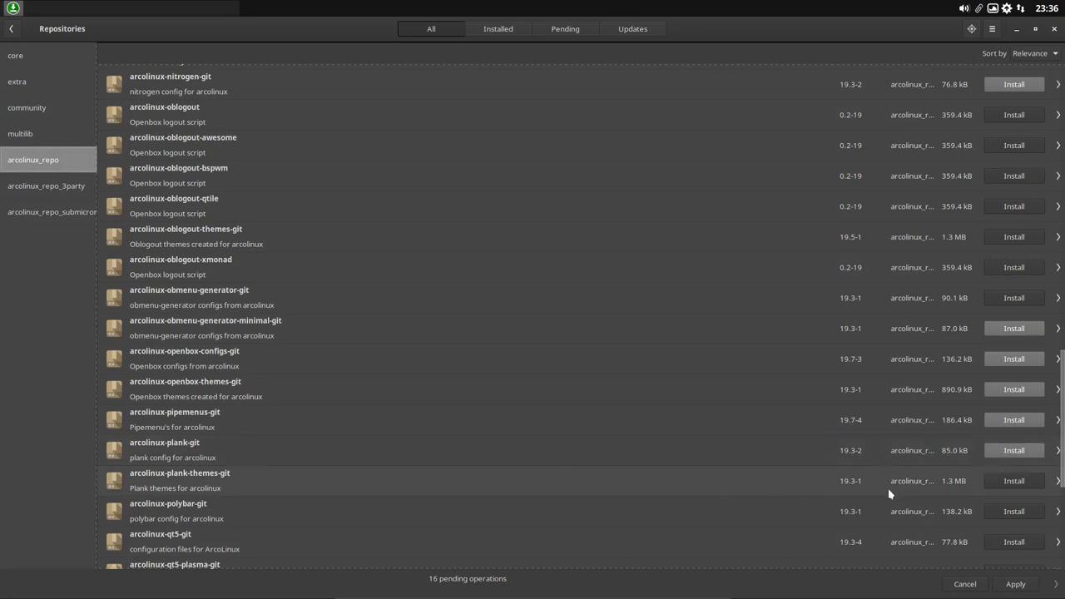
click(1022, 480)
scroll(536, 499, down, 1)
scroll(534, 503, down, 1)
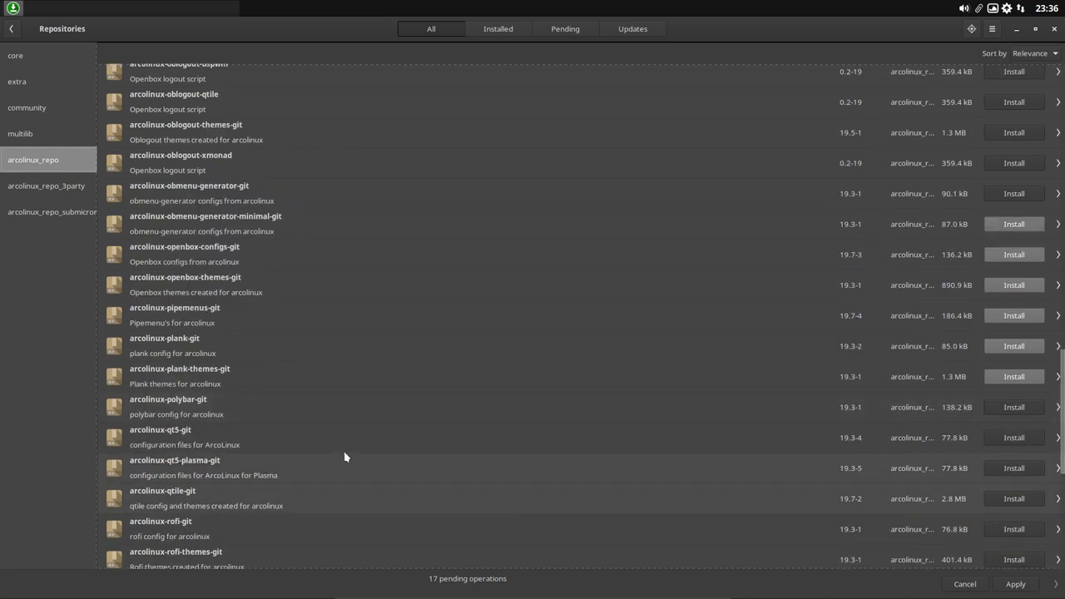
click(1012, 440)
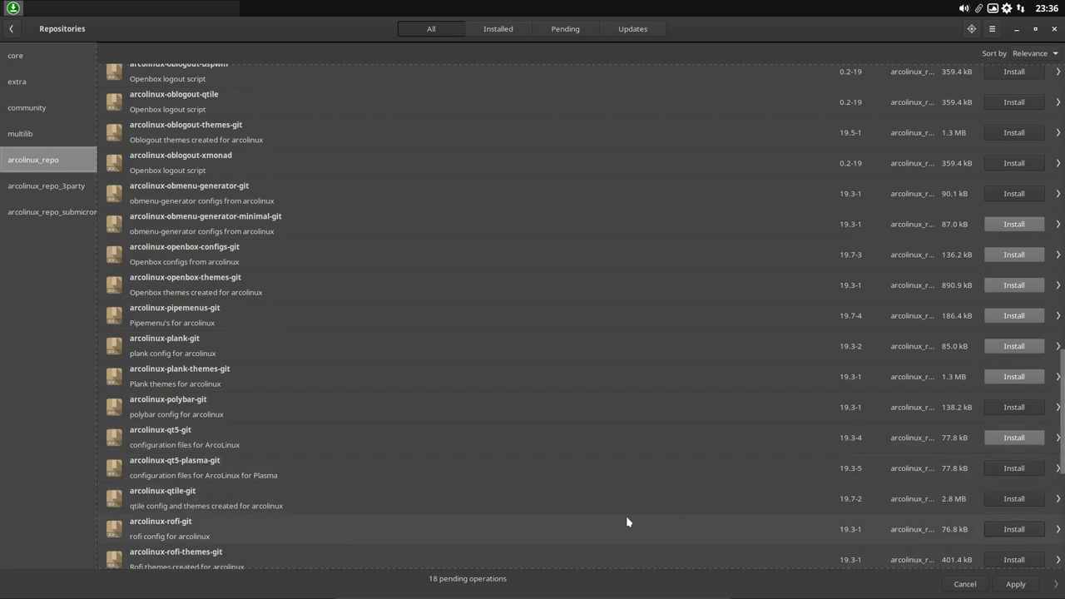
scroll(516, 537, down, 5)
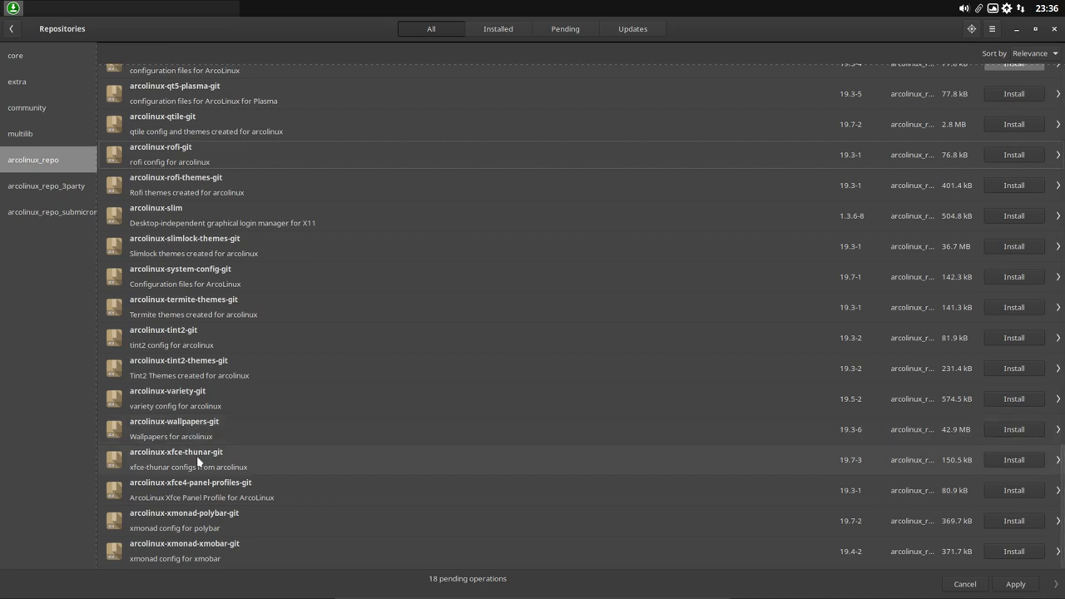
click(1015, 459)
click(1021, 401)
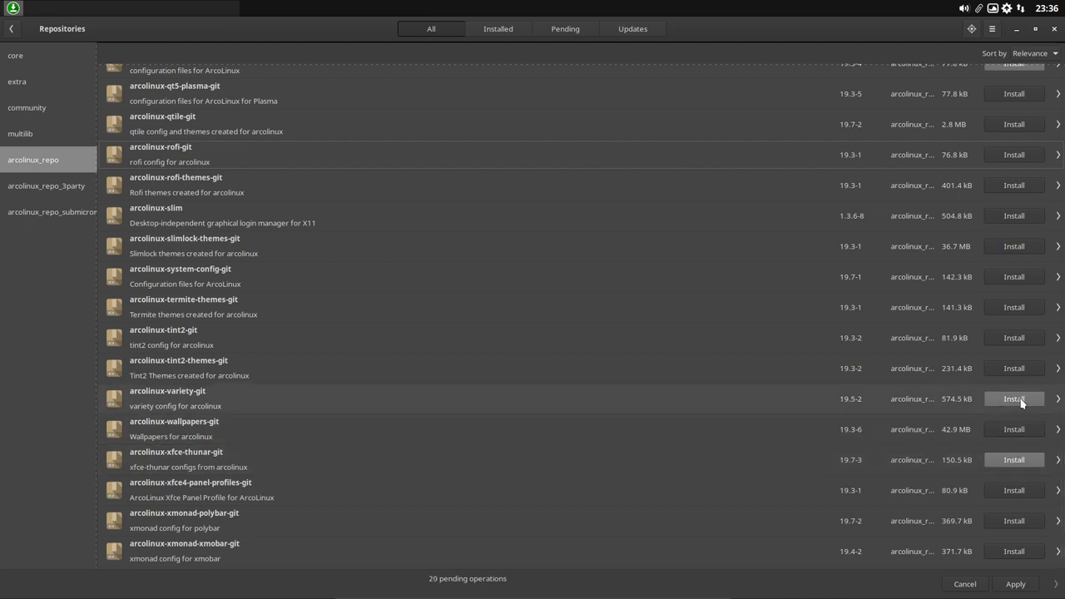
click(1019, 371)
click(1021, 372)
Step: Apply the 20 queued installs, dismiss the yay-bin warning and confirm the transaction summary
click(1009, 584)
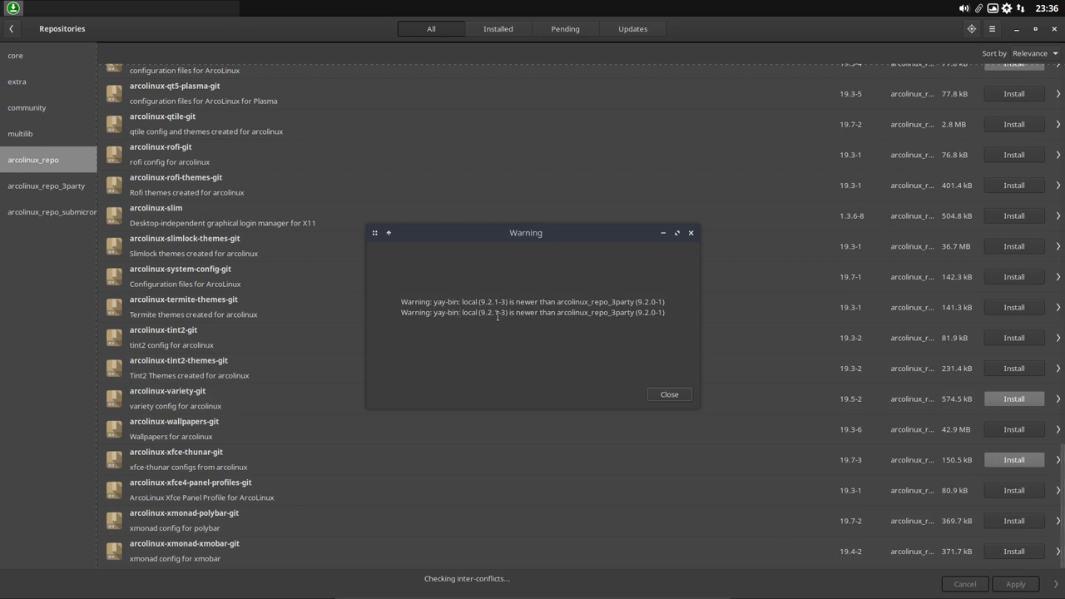
click(675, 396)
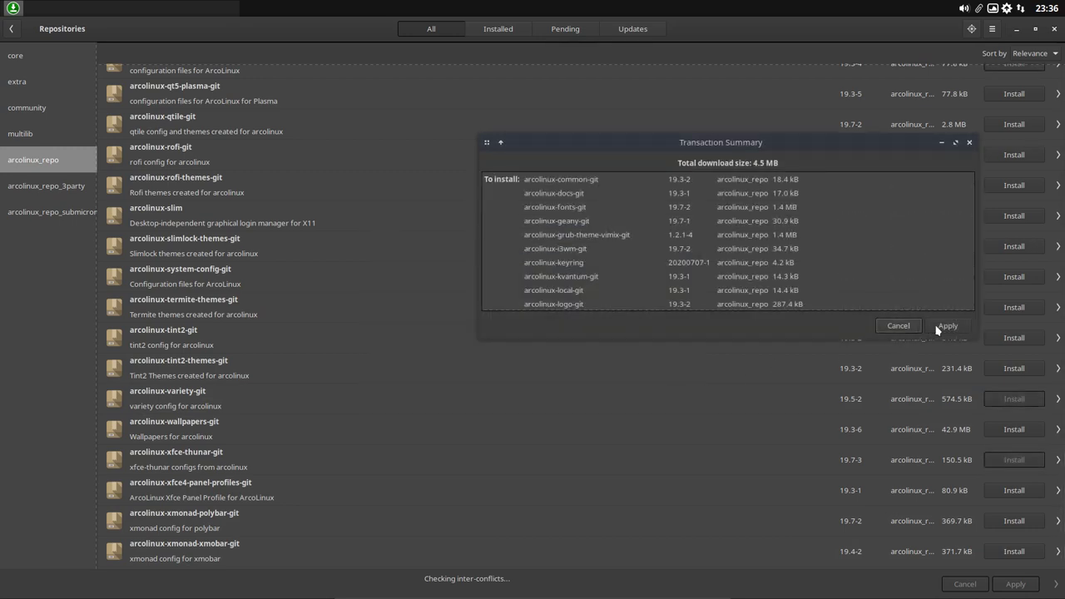
click(946, 326)
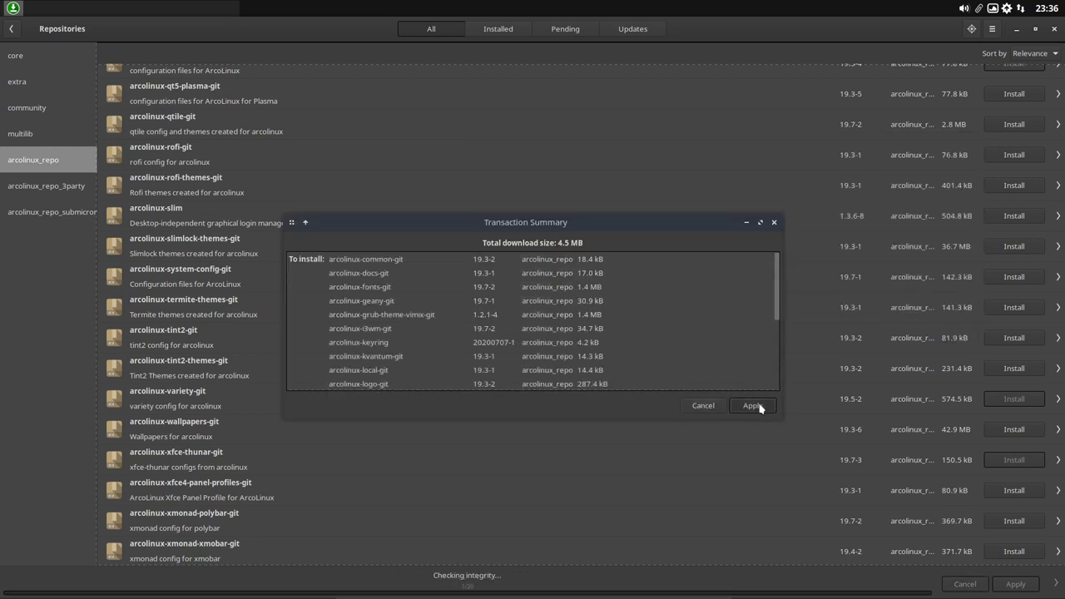
click(751, 405)
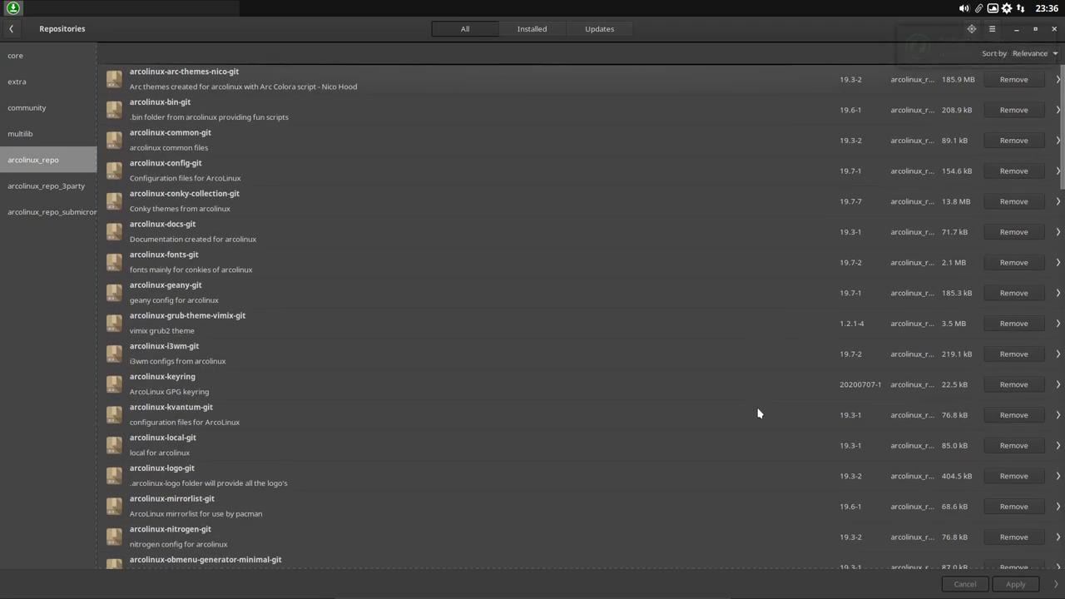
scroll(758, 412, down, 5)
scroll(758, 412, down, 2)
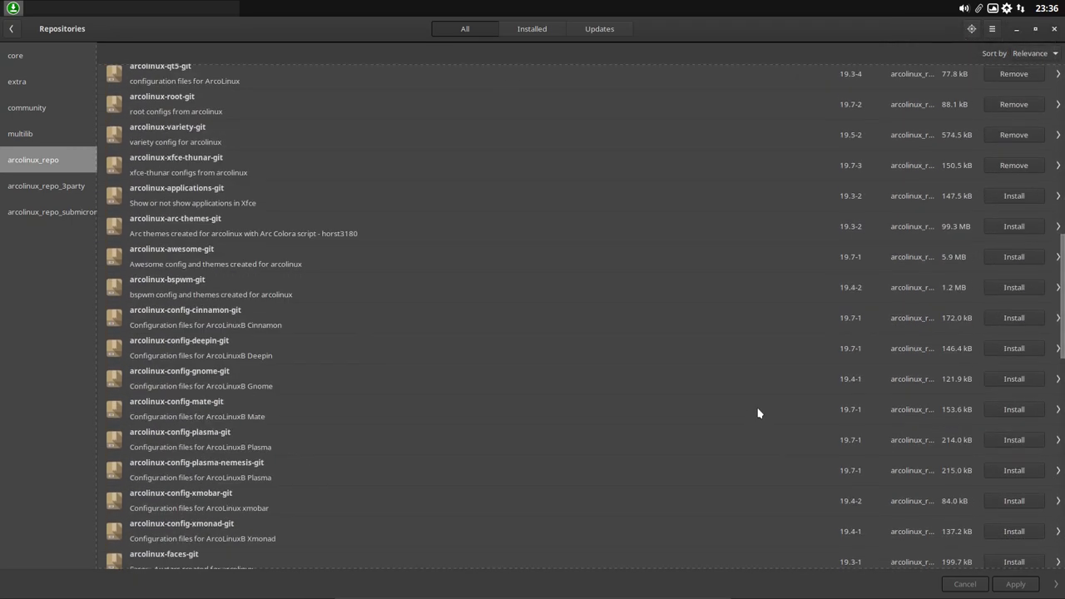
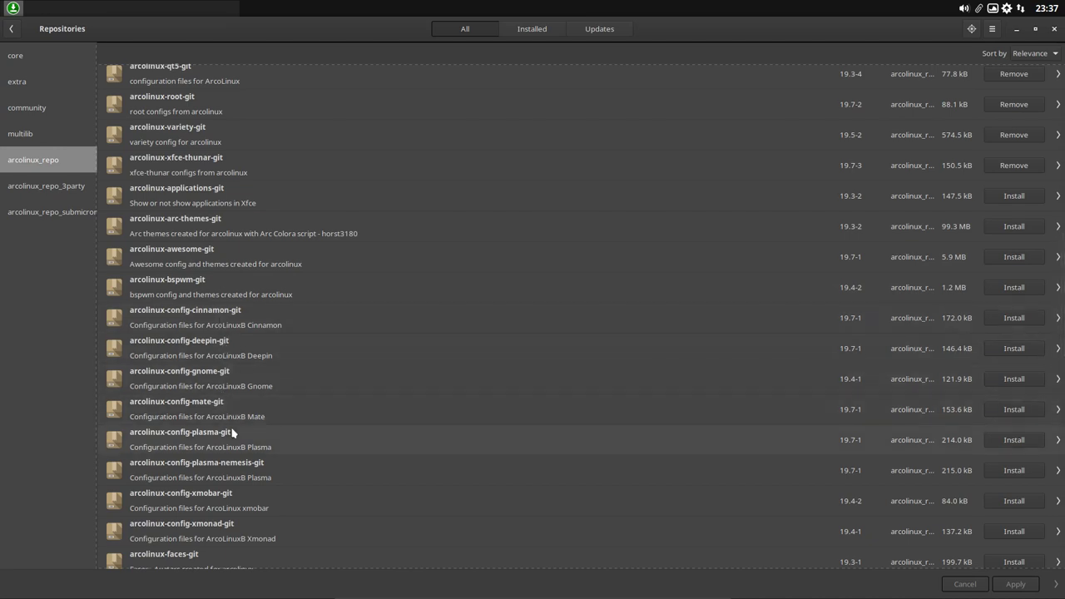
Step: Mark arcolinux-lightdm-gtk-greeter for installation in Pamac and apply the transaction
scroll(233, 432, down, 3)
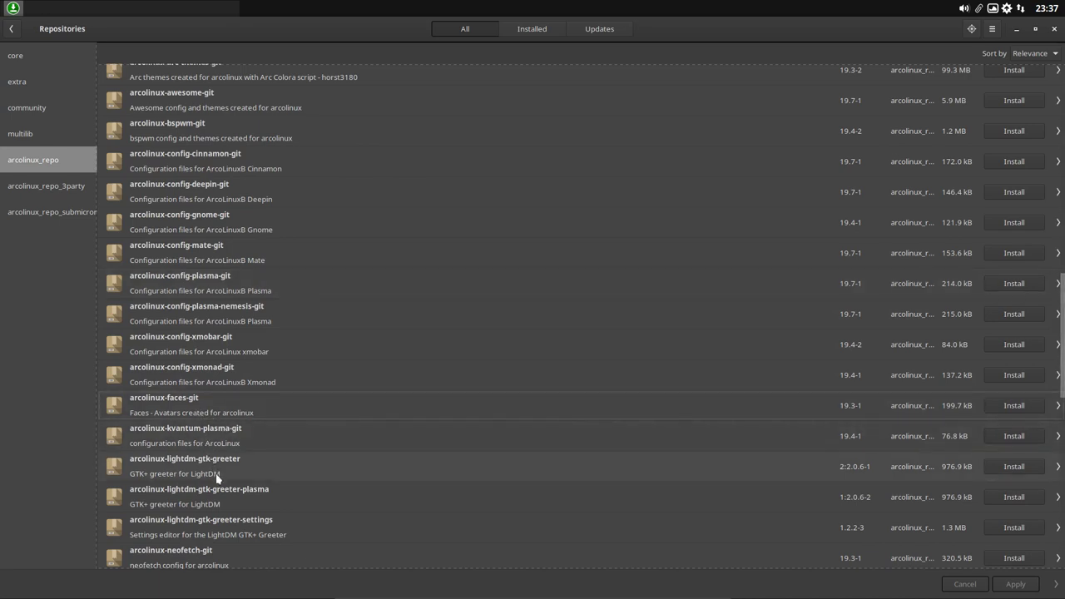
click(1017, 469)
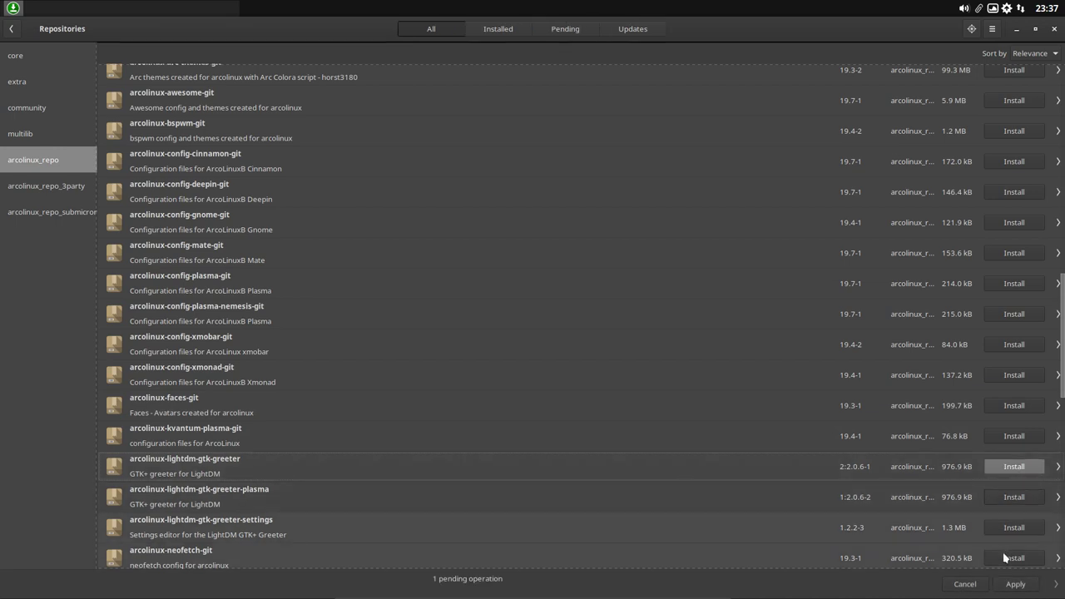
click(1013, 583)
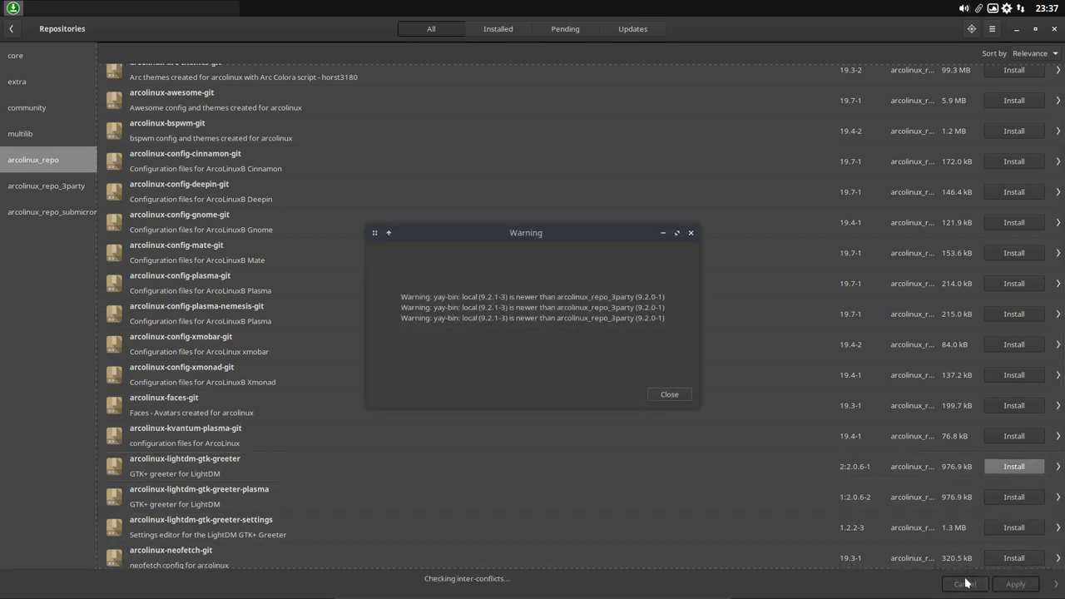
click(679, 396)
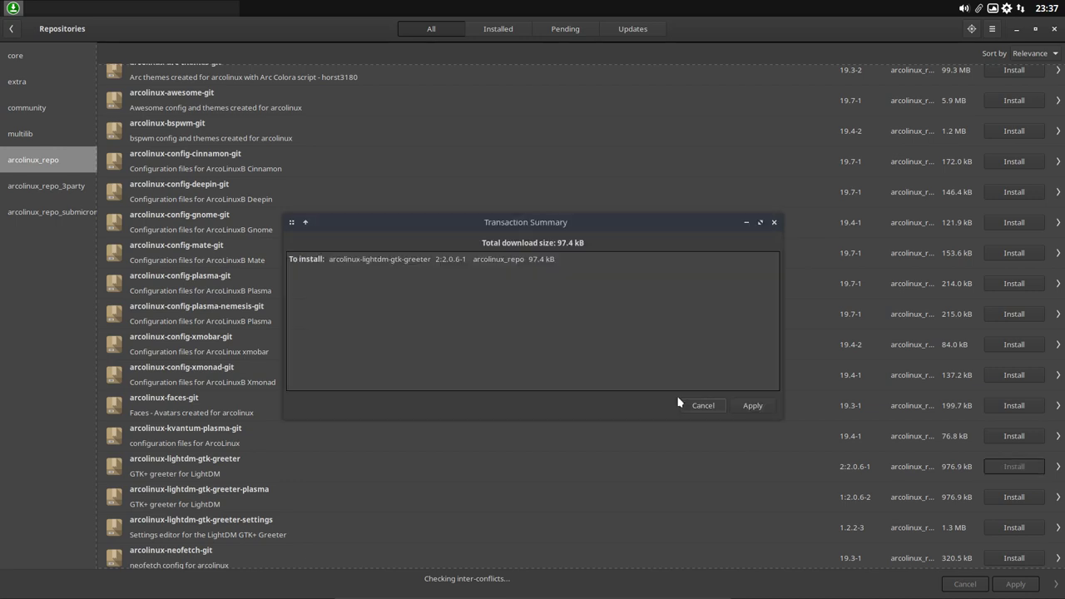
click(752, 406)
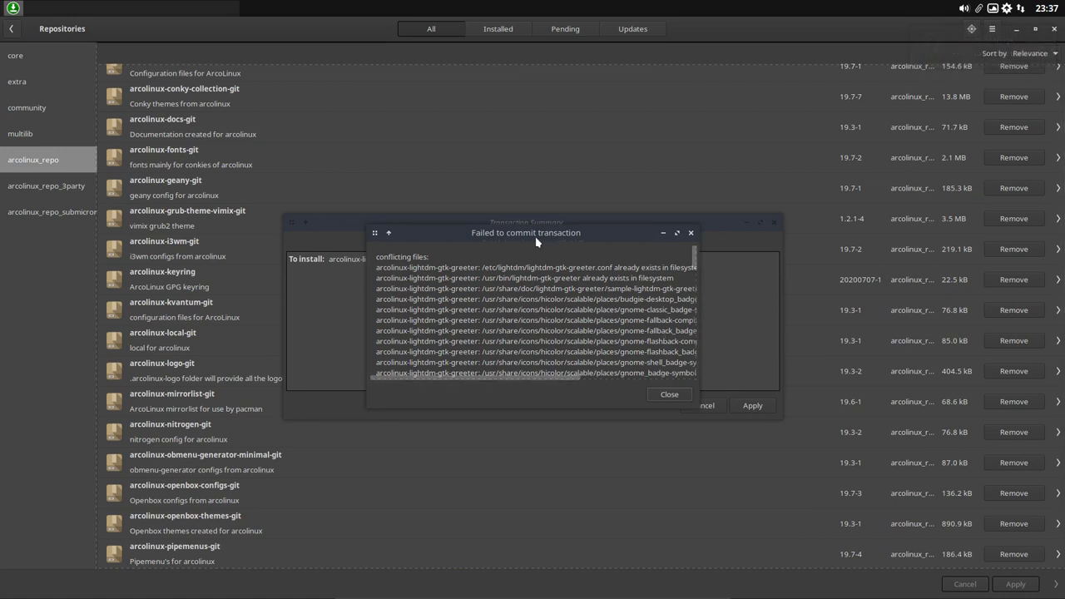
Step: Dismiss the conflicting-files failure message and close Pamac
drag(533, 235, 689, 111)
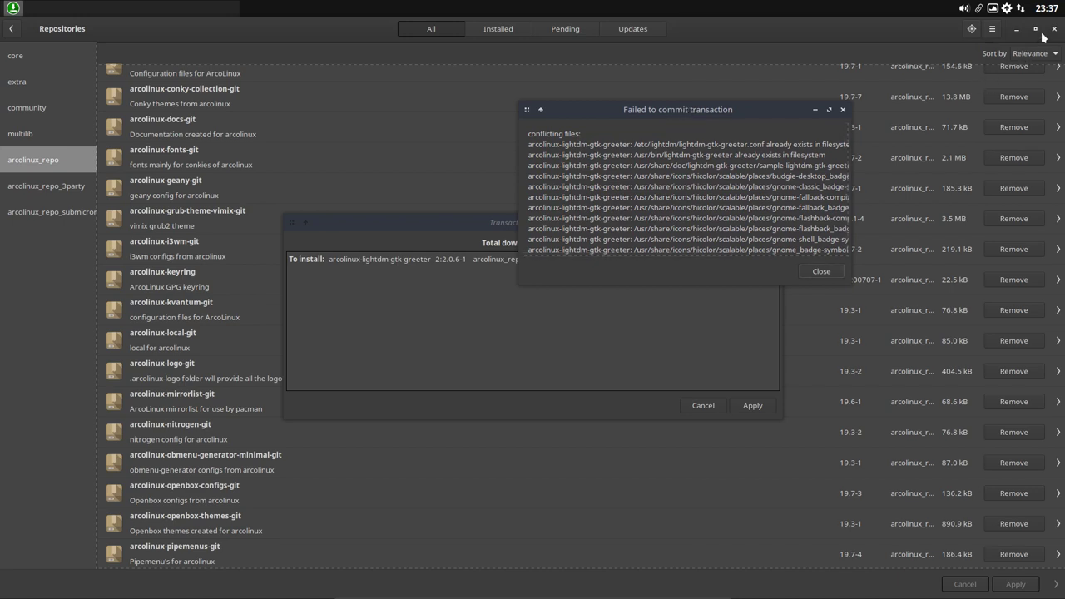
click(820, 271)
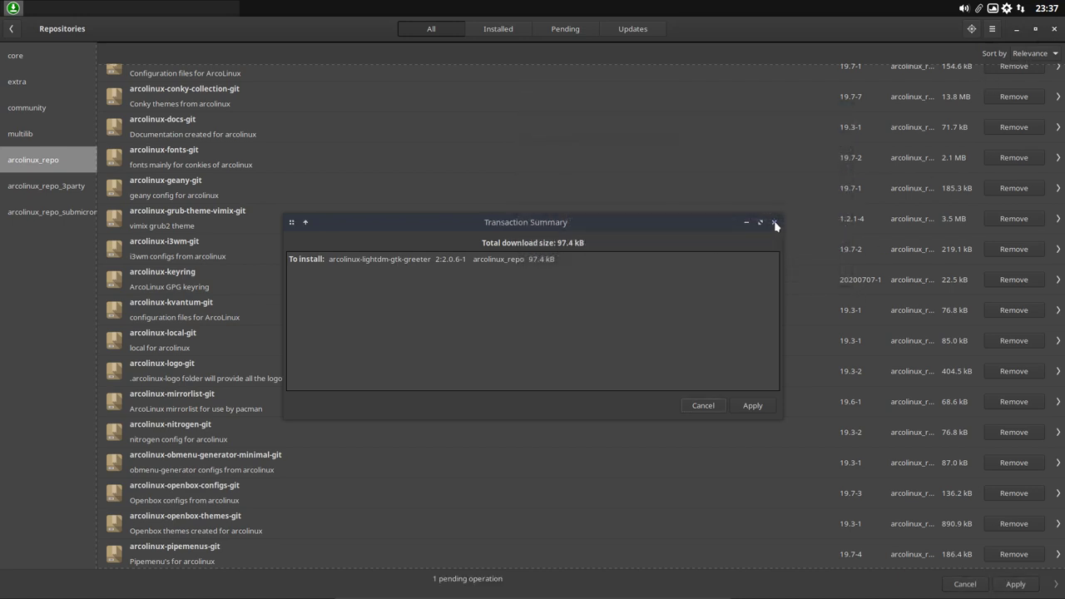
click(1054, 29)
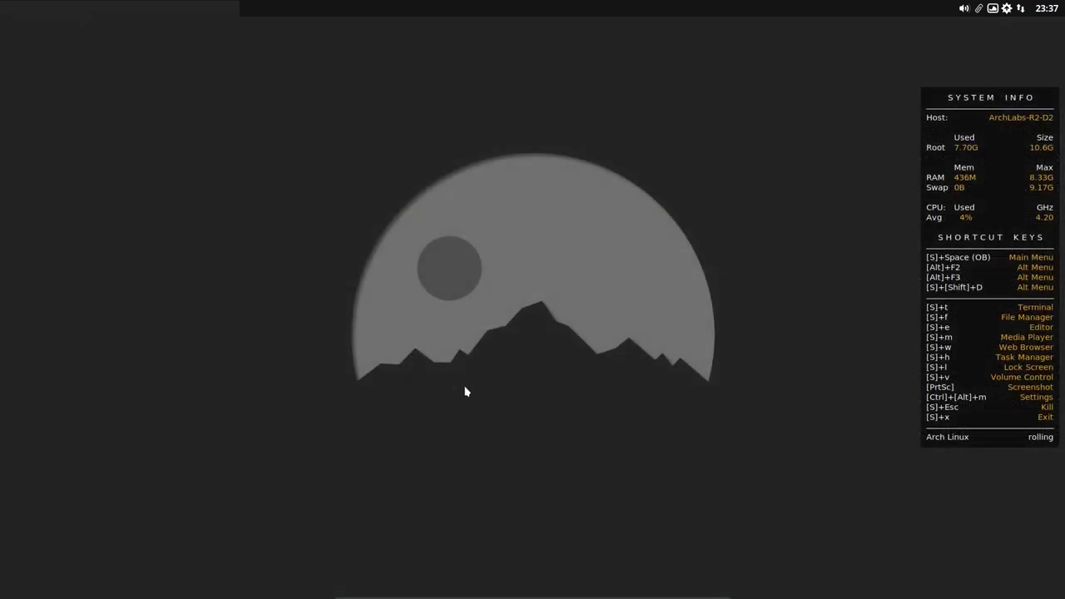
Step: Open the /etc/skel folder in the file manager
key(super+f)
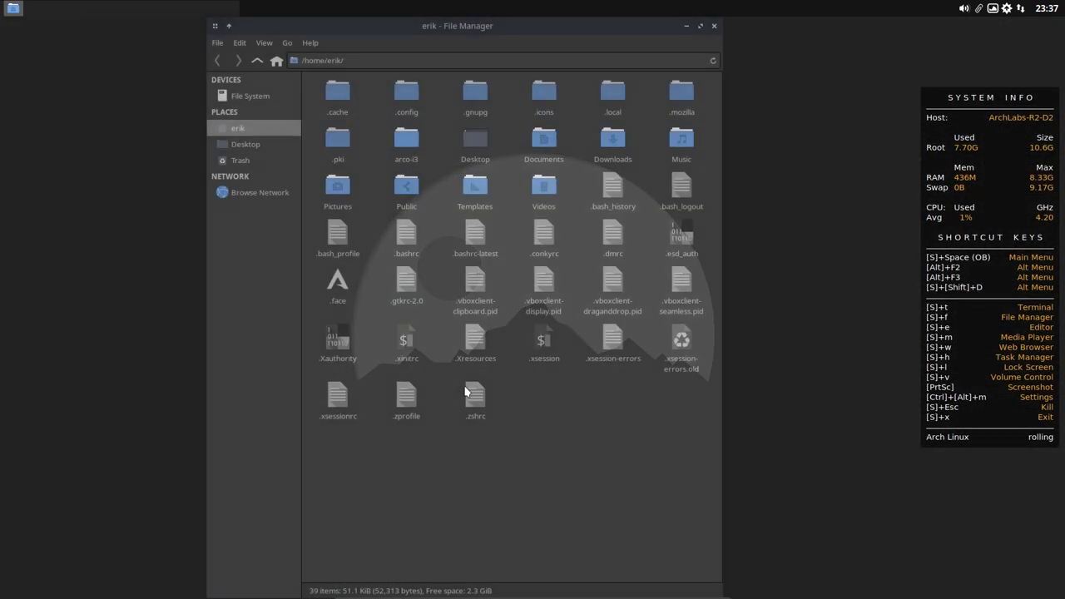
click(263, 98)
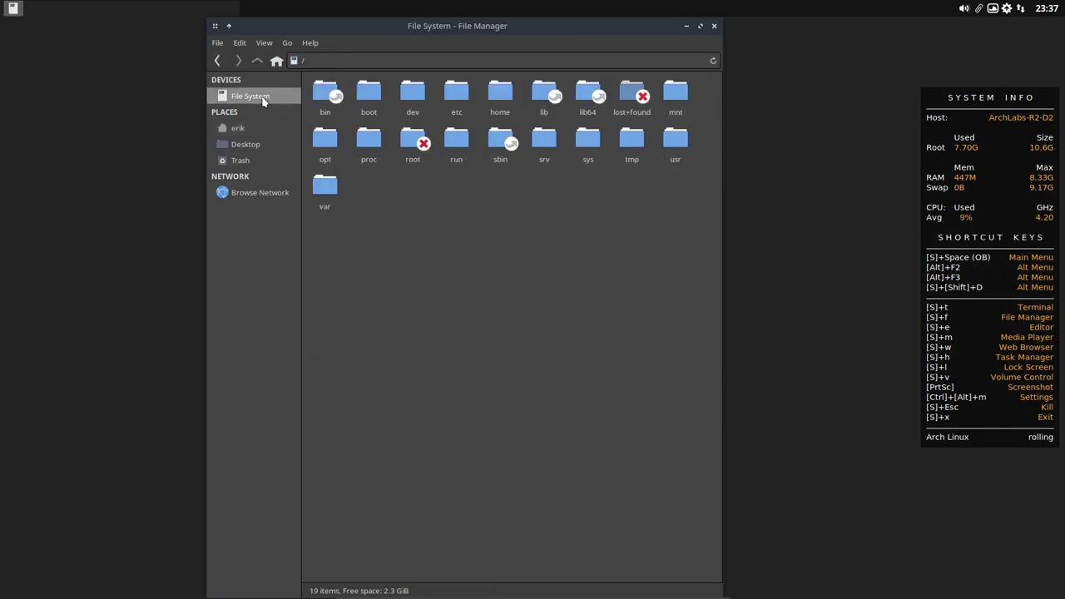
click(461, 92)
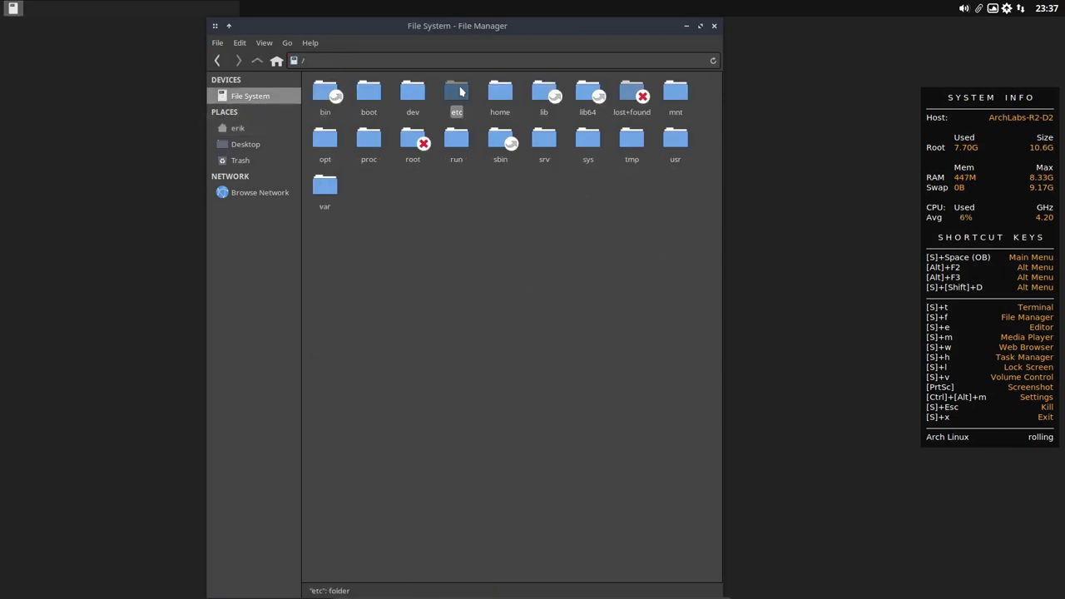
double_click(461, 91)
text(skel)
key(Return)
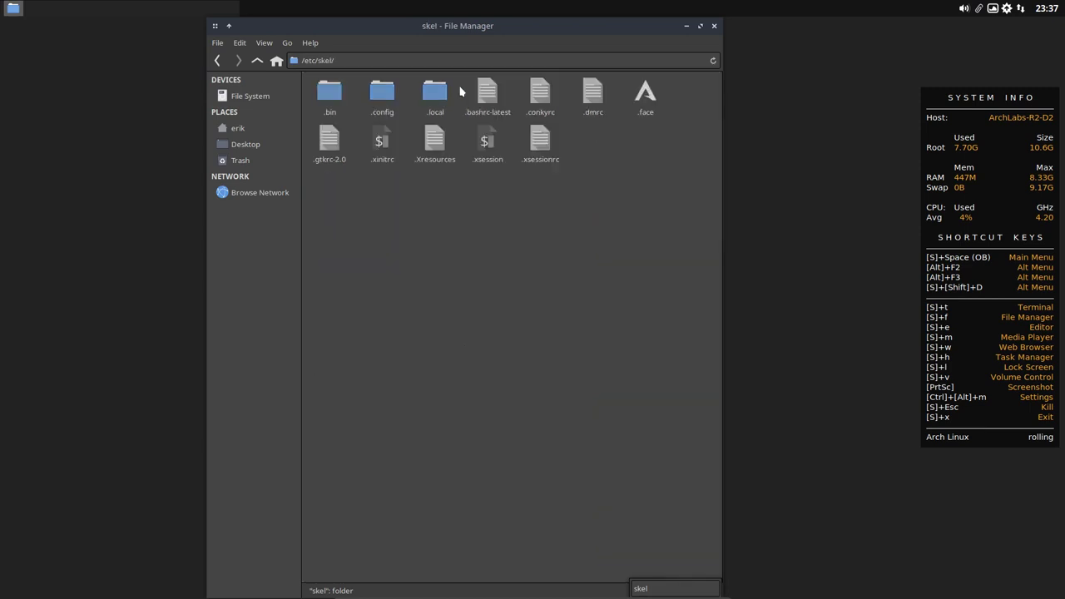
Step: Bookmark the skel folder in the sidebar and reopen it from there
click(256, 61)
drag(543, 557, 239, 177)
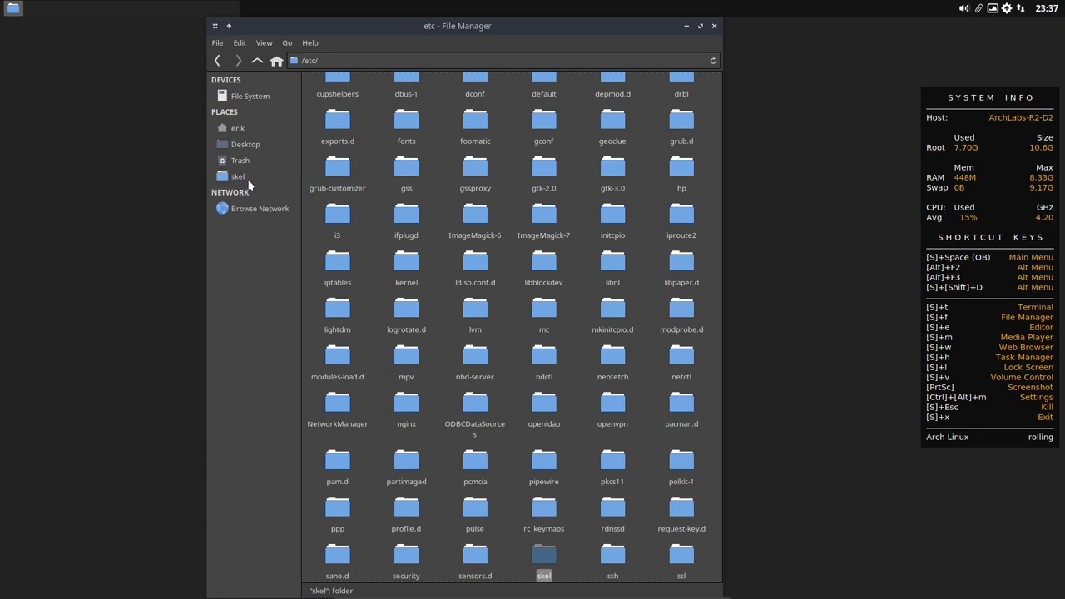
click(245, 179)
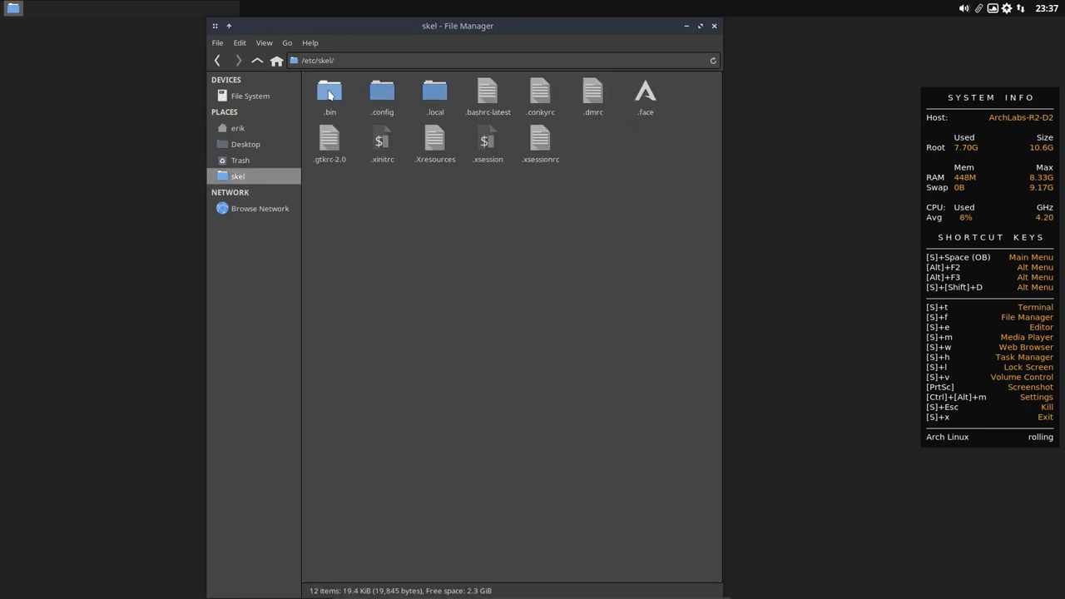
Step: Browse the .bin folder and its stay-rolling subfolder, selecting the pacman1 script
double_click(329, 95)
double_click(384, 93)
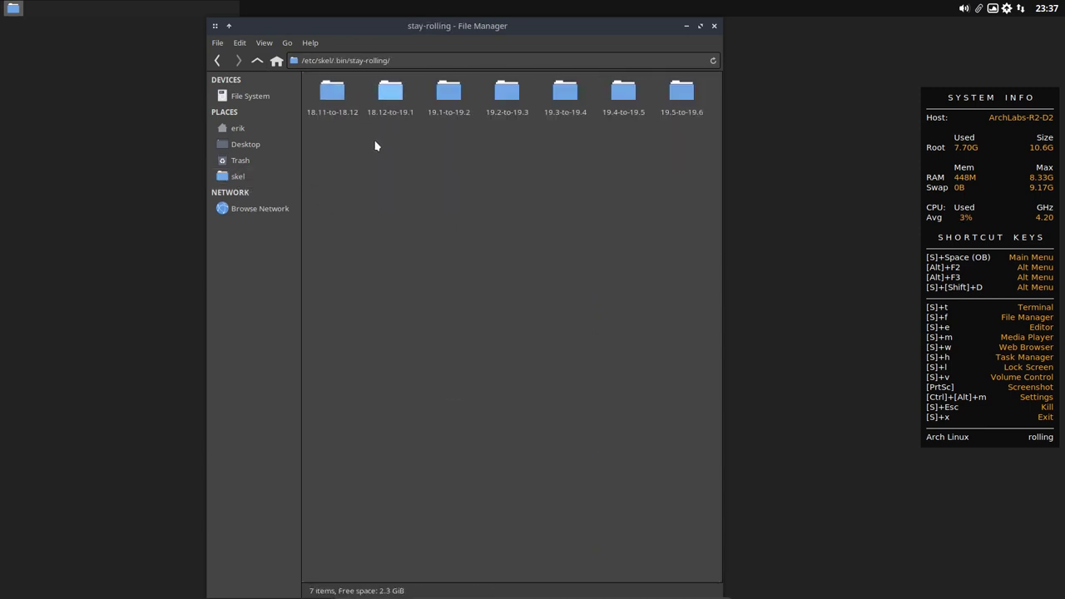
click(257, 61)
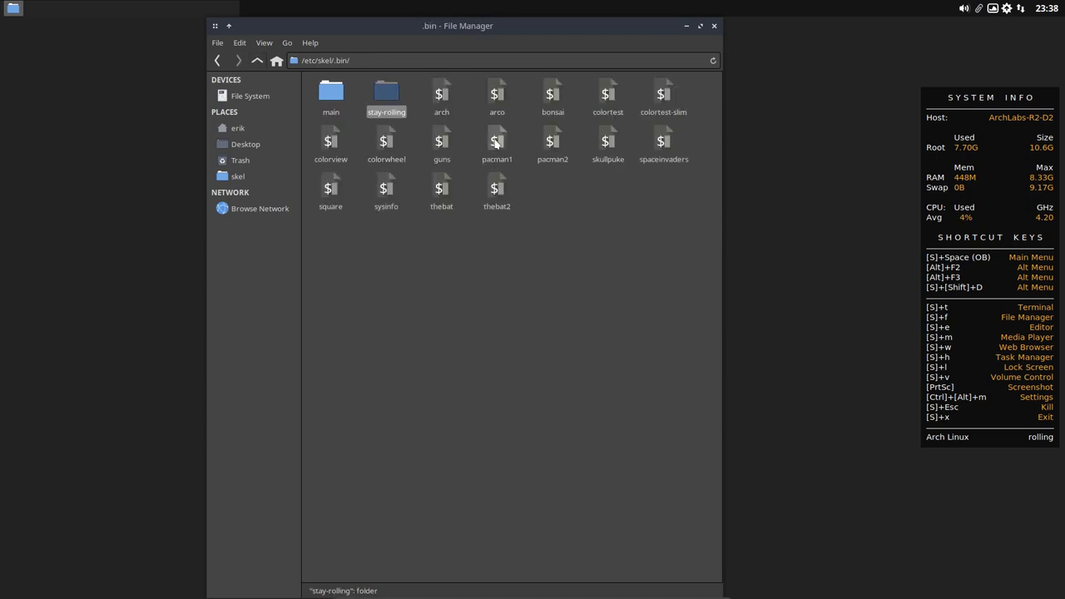
click(496, 143)
click(257, 61)
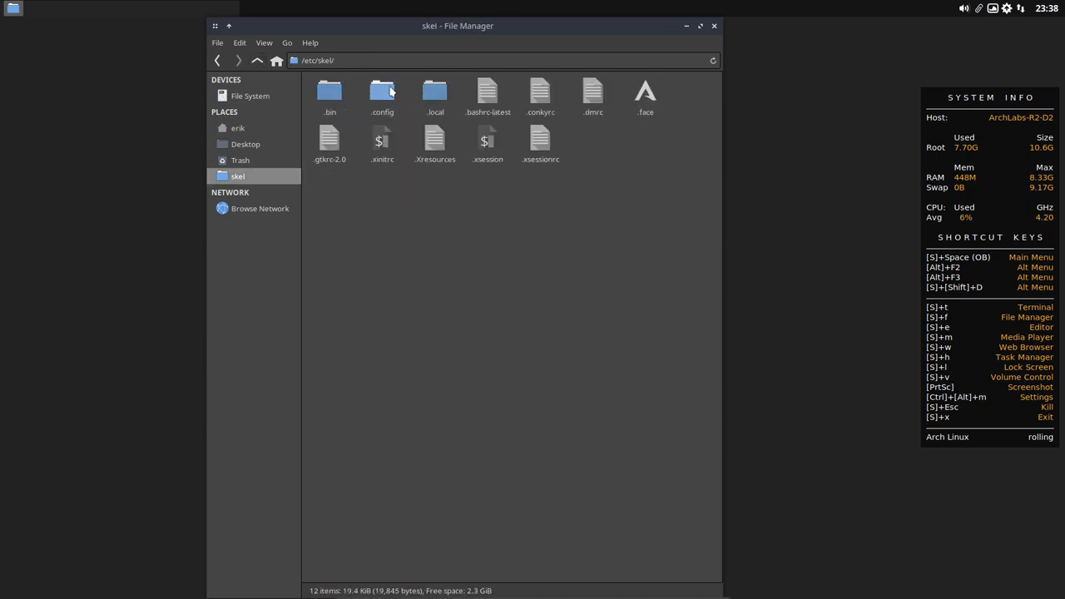
Step: Look through the .config and .local folders, ending back in /etc/skel
double_click(390, 91)
click(338, 94)
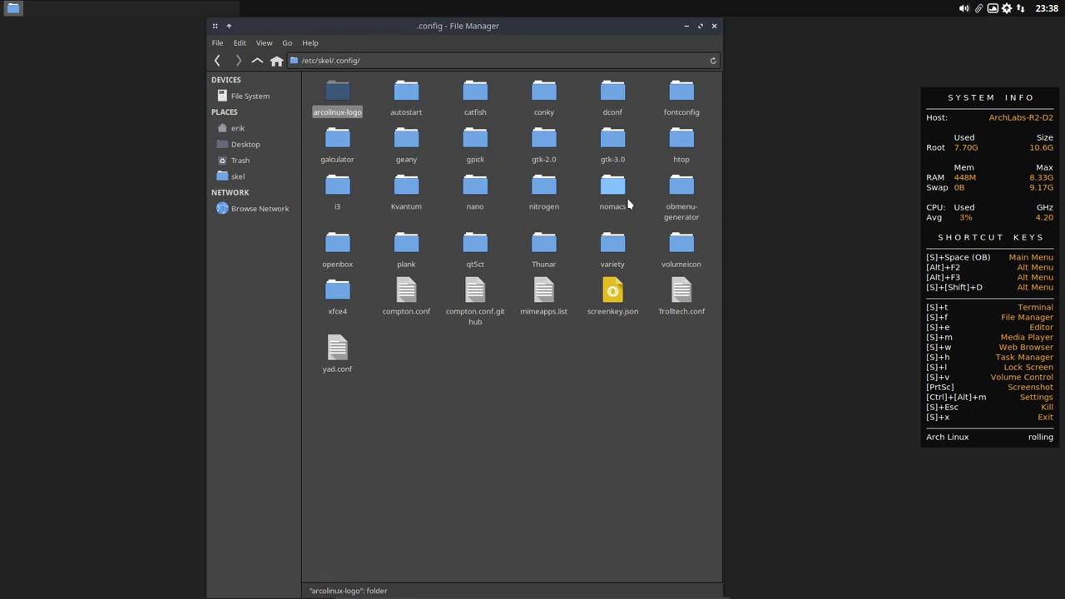
click(257, 60)
double_click(436, 93)
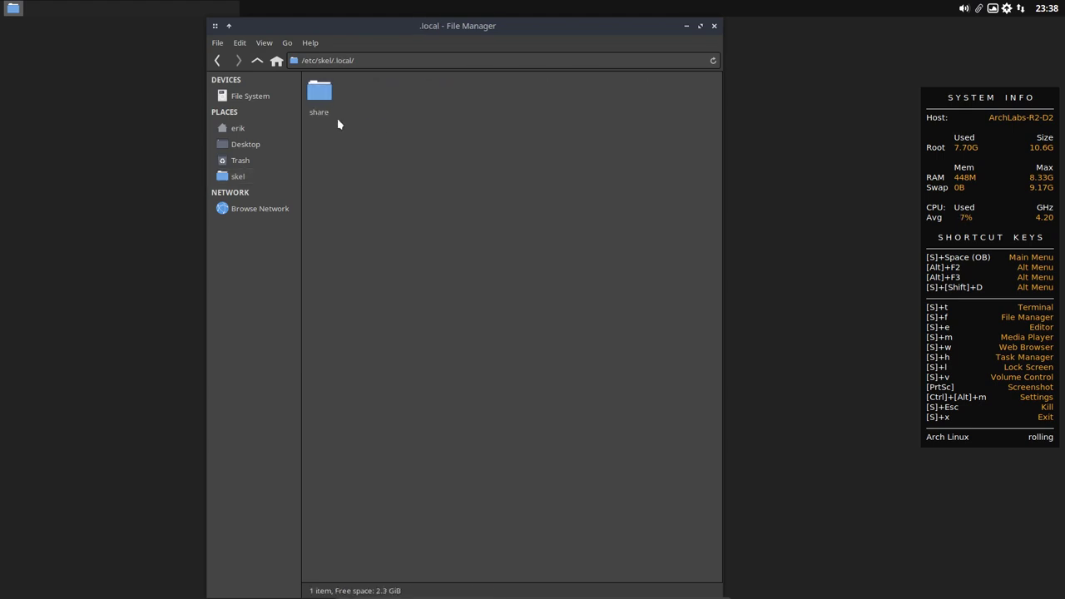
click(257, 61)
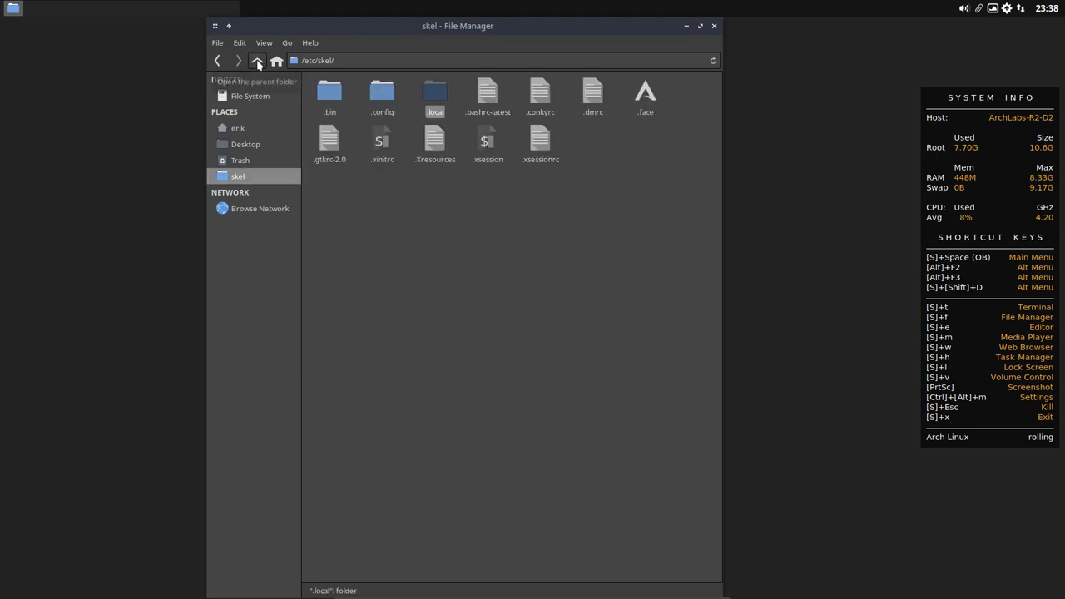
click(473, 372)
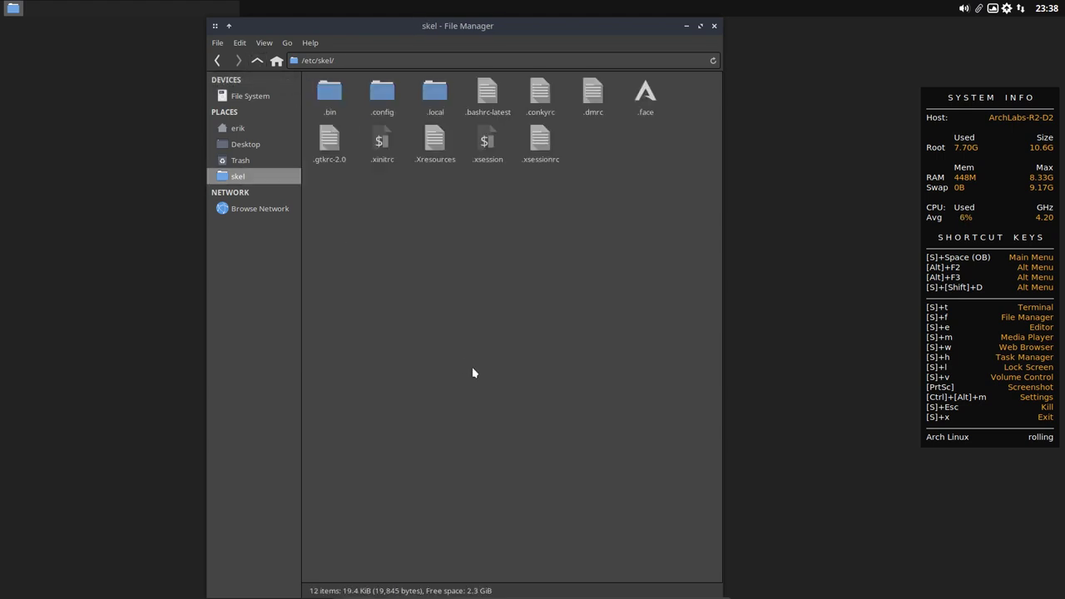
Step: In a new terminal, run the skel and bupskel commands
key(super+t)
text(skel)
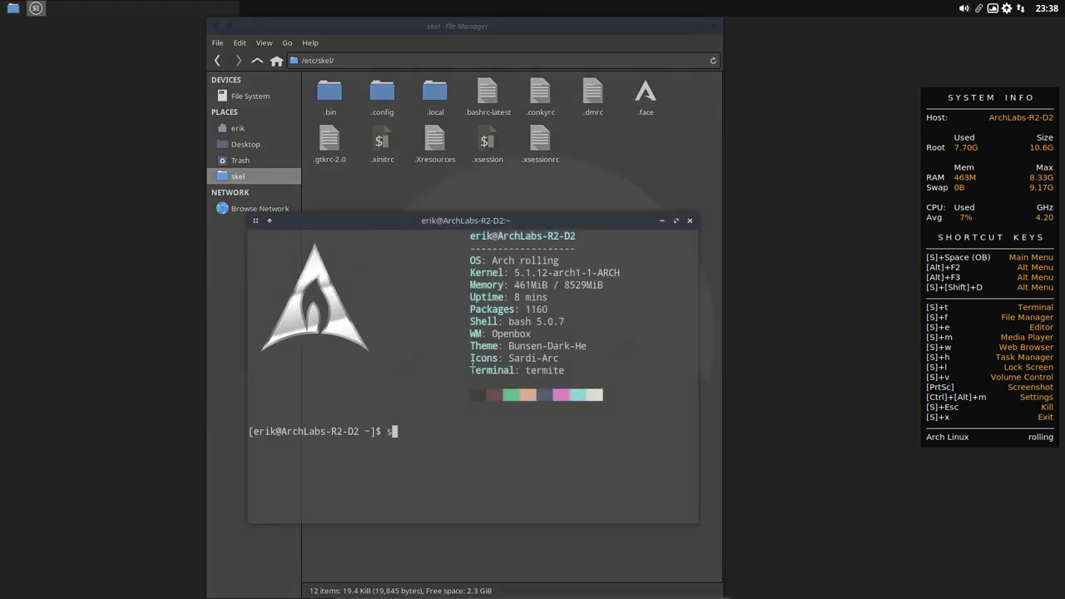
key(Return)
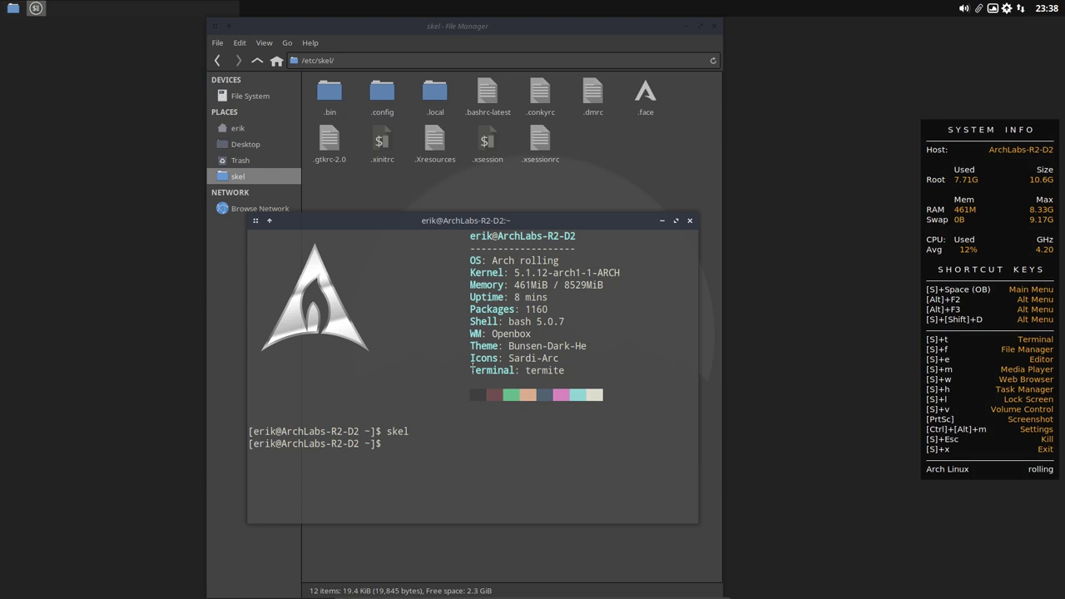
text(bupskel)
key(Return)
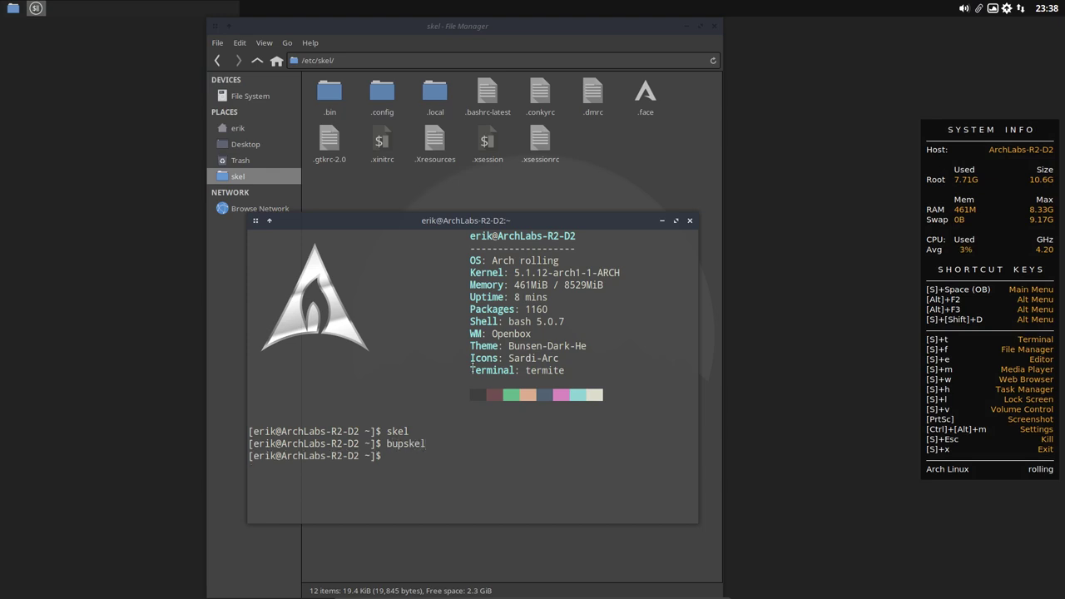
Step: Start the pksyua upgrade with the sudo password, then abort the AUR build
text(pksyua)
key(Return)
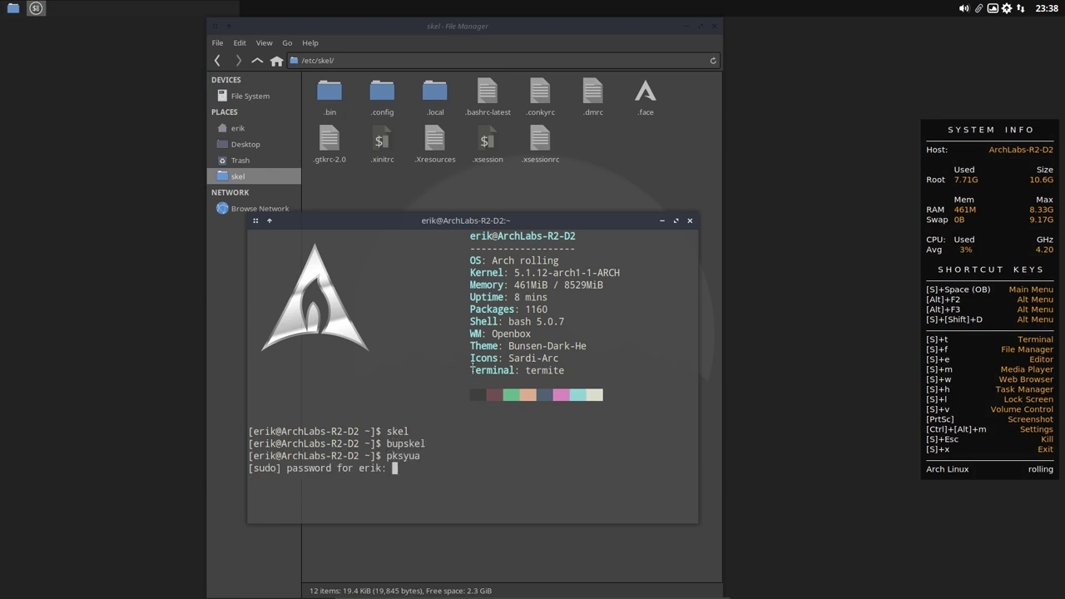
key(Return)
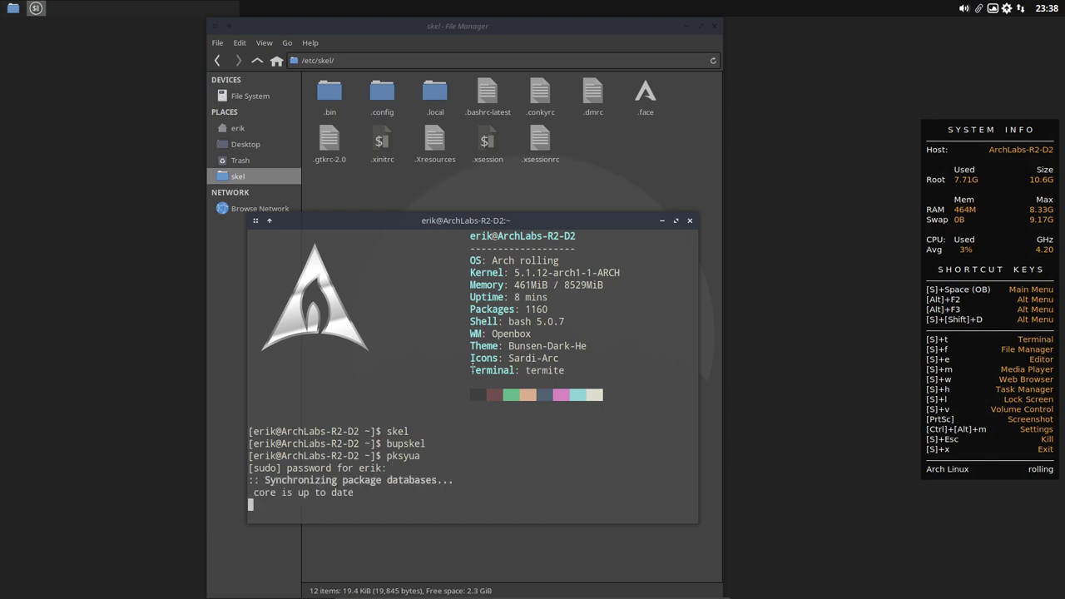
key(Return)
key(Return)
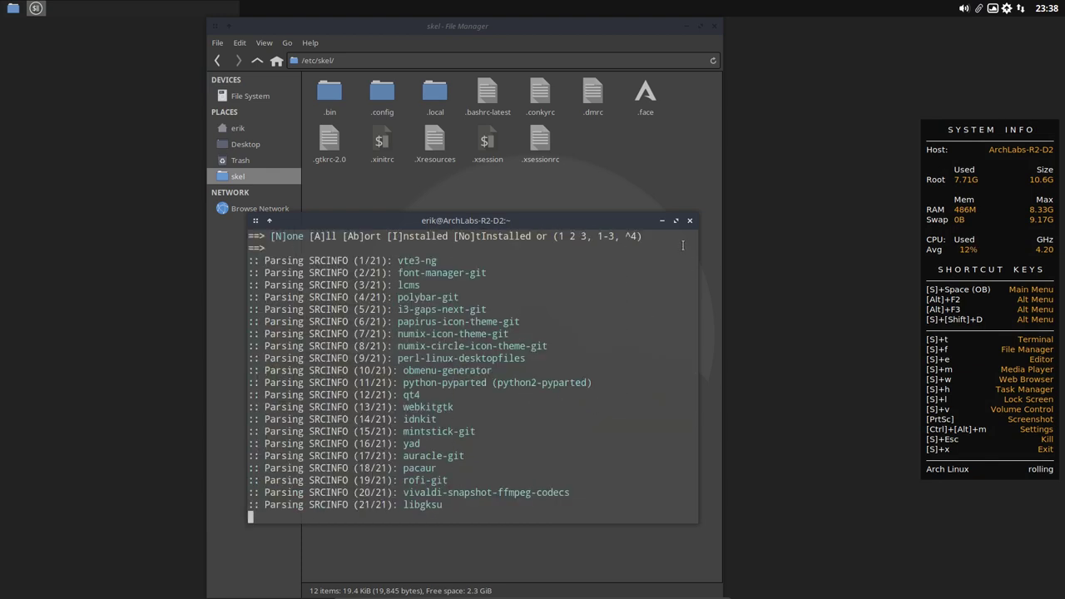
key(ctrl+c)
key(ctrl+c)
key(ctrl+c)
key(ctrl+c)
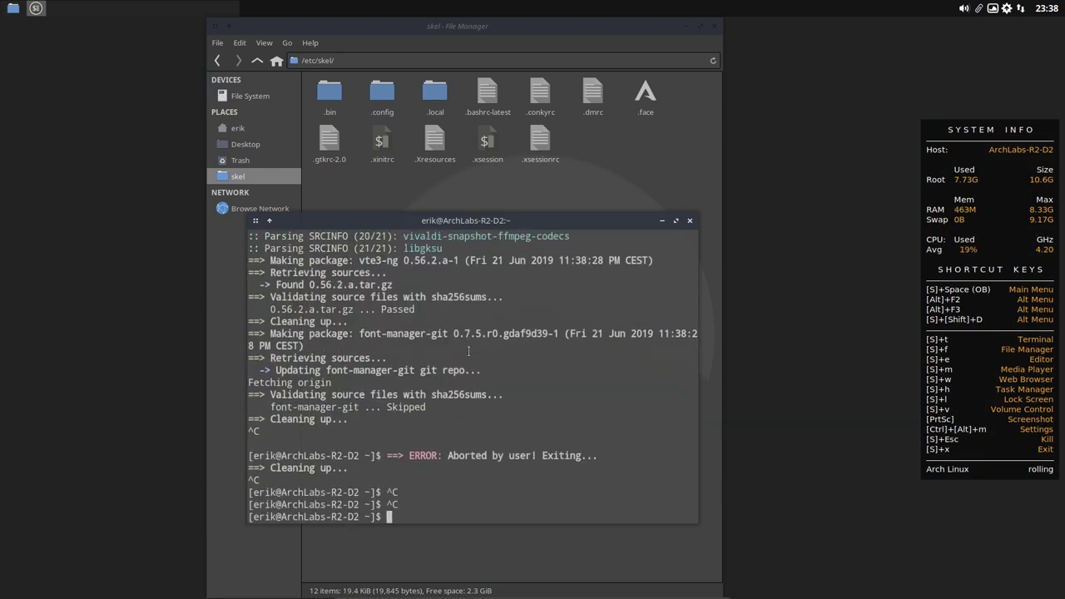
Step: Scroll back through the output and close the terminal window
scroll(474, 366, up, 7)
scroll(479, 376, up, 11)
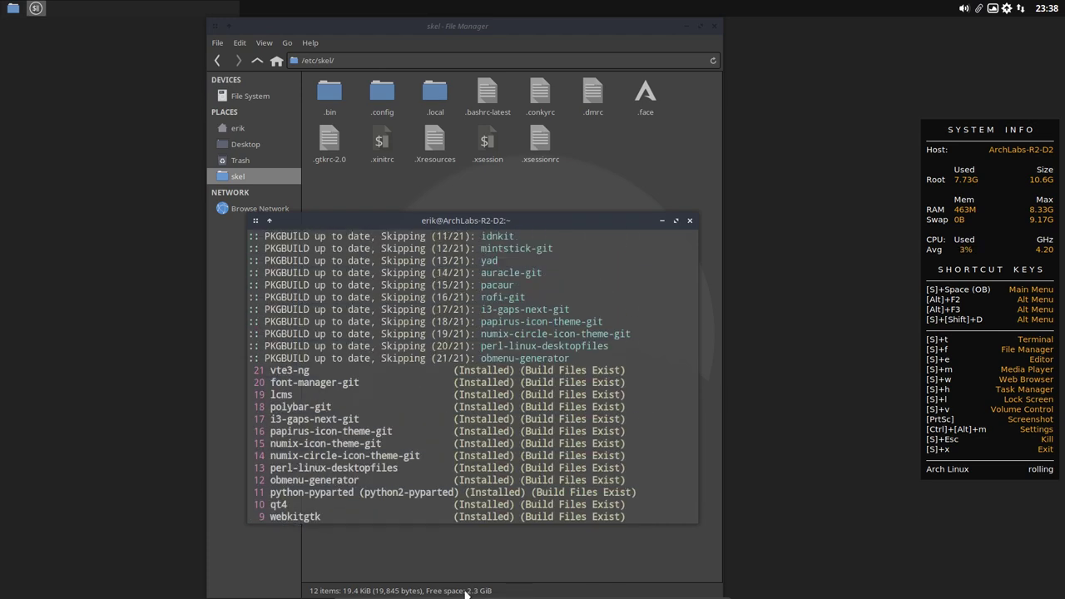
click(689, 220)
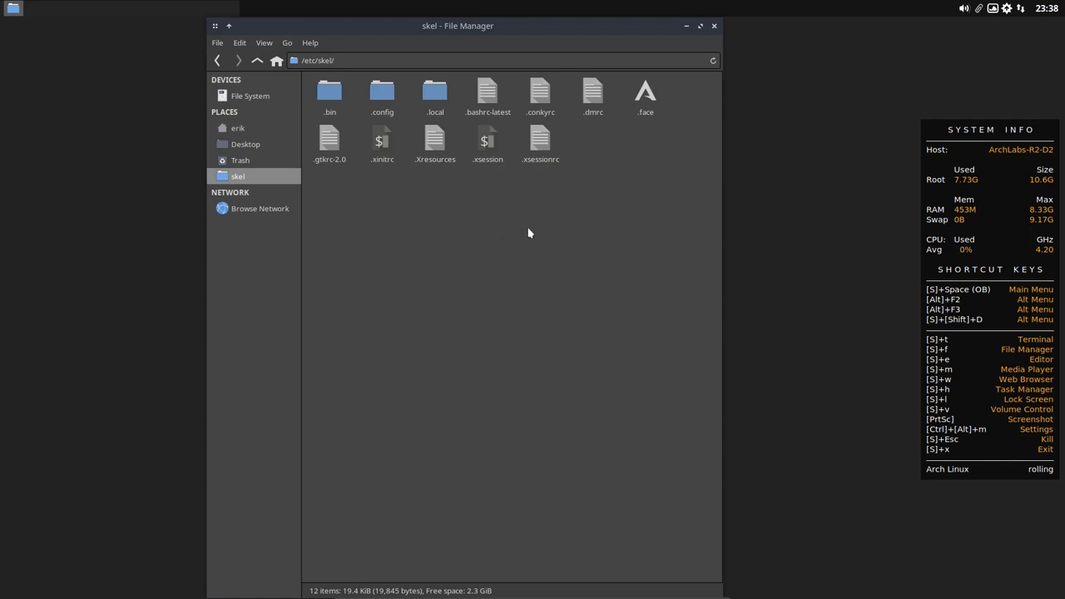
Step: Close the file manager, log out via Super+X, and log back in with the password
click(714, 26)
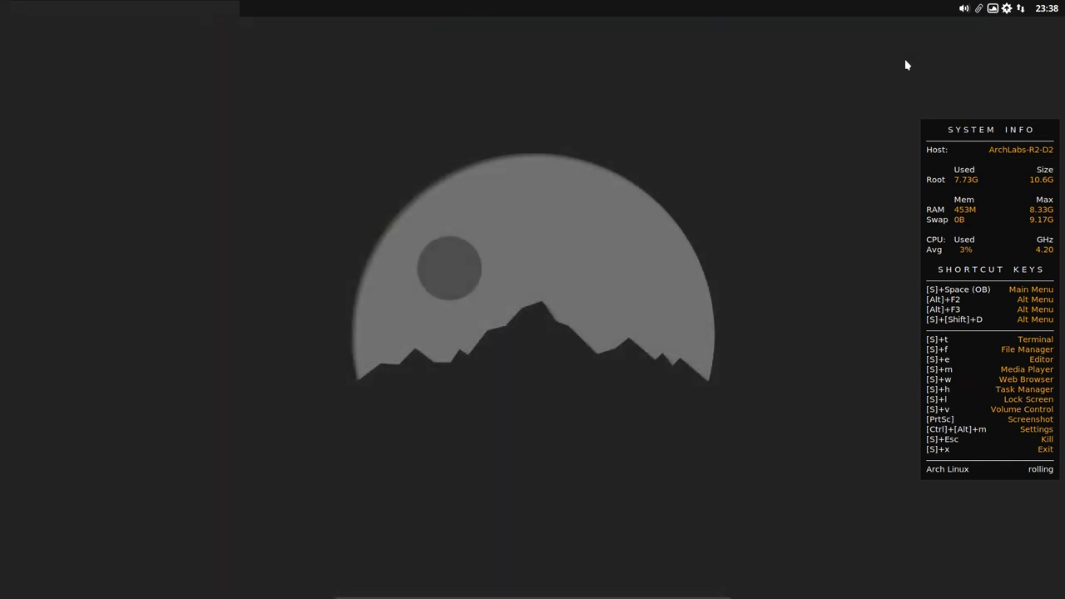
key(super+x)
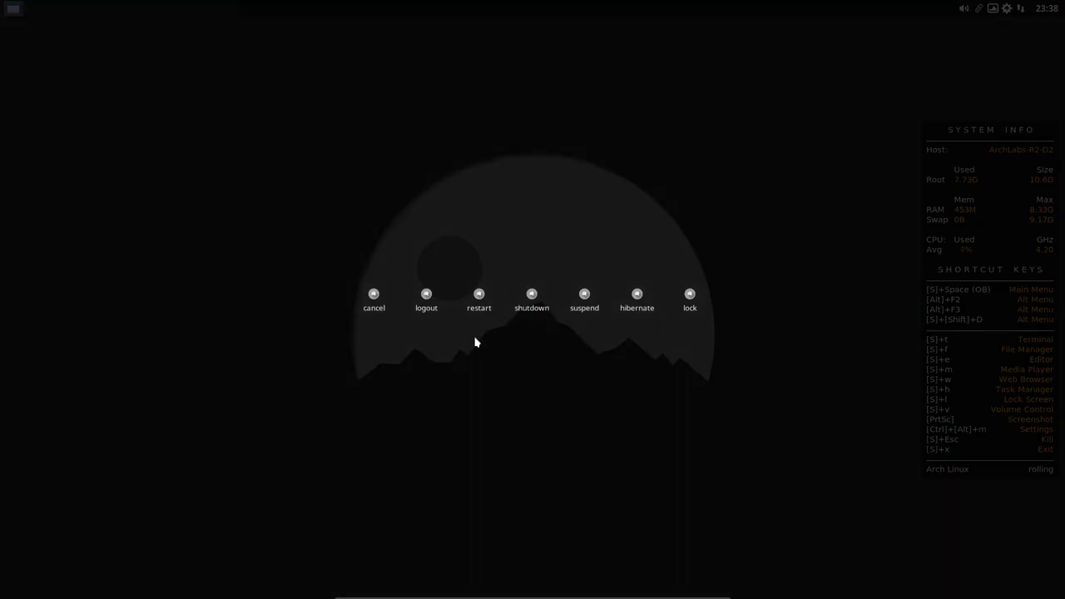
click(426, 301)
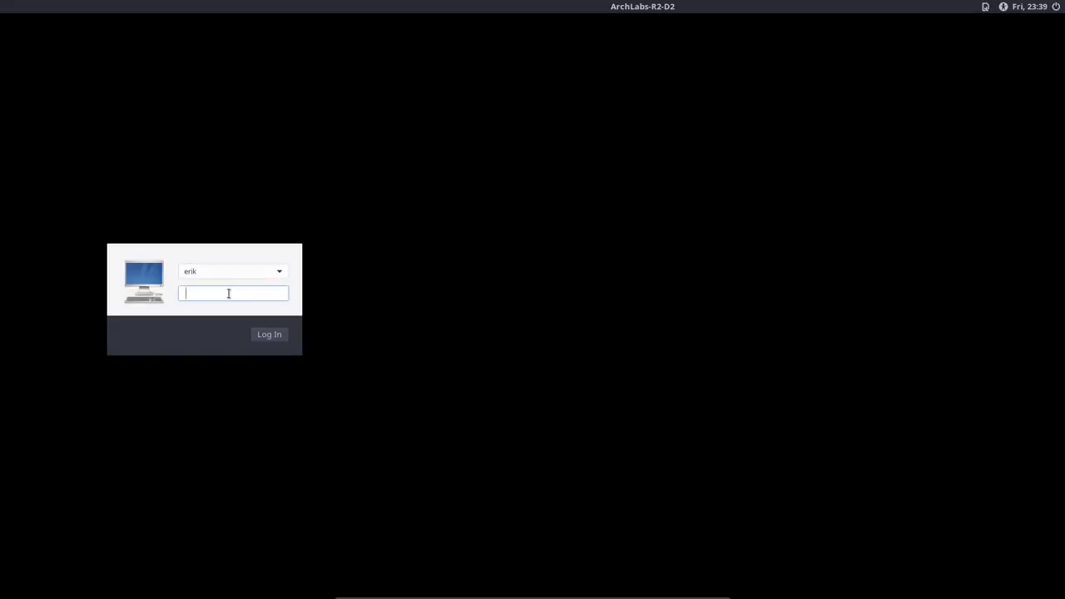
key(Return)
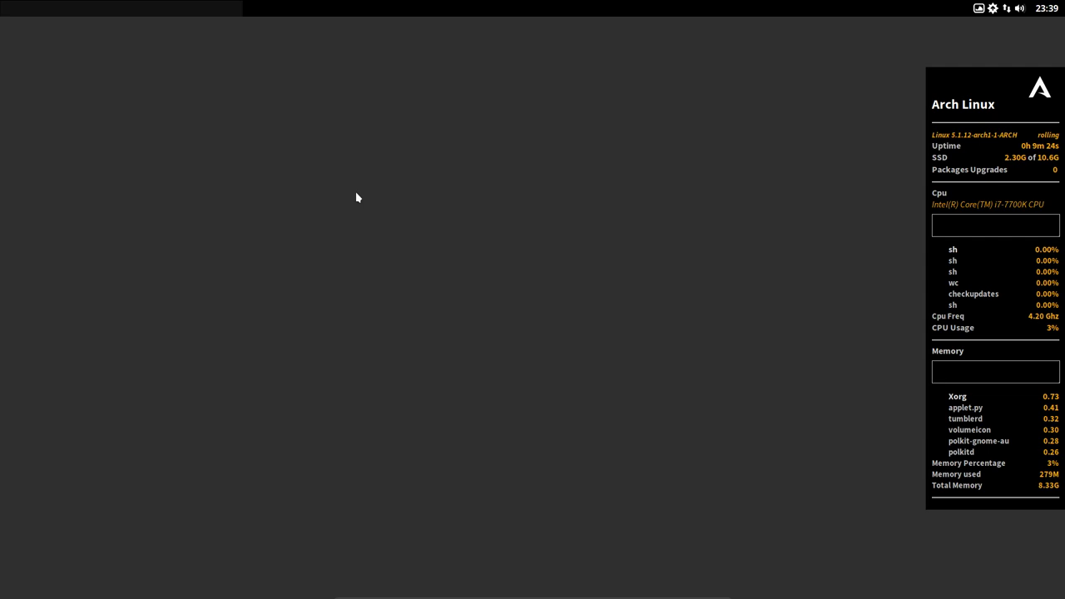
Step: Run sudo pacman -S arcolinux-lightdm-gtk-greeter arcolinux-lightdm-gtk-greeter-settings in a new terminal
key(super+t)
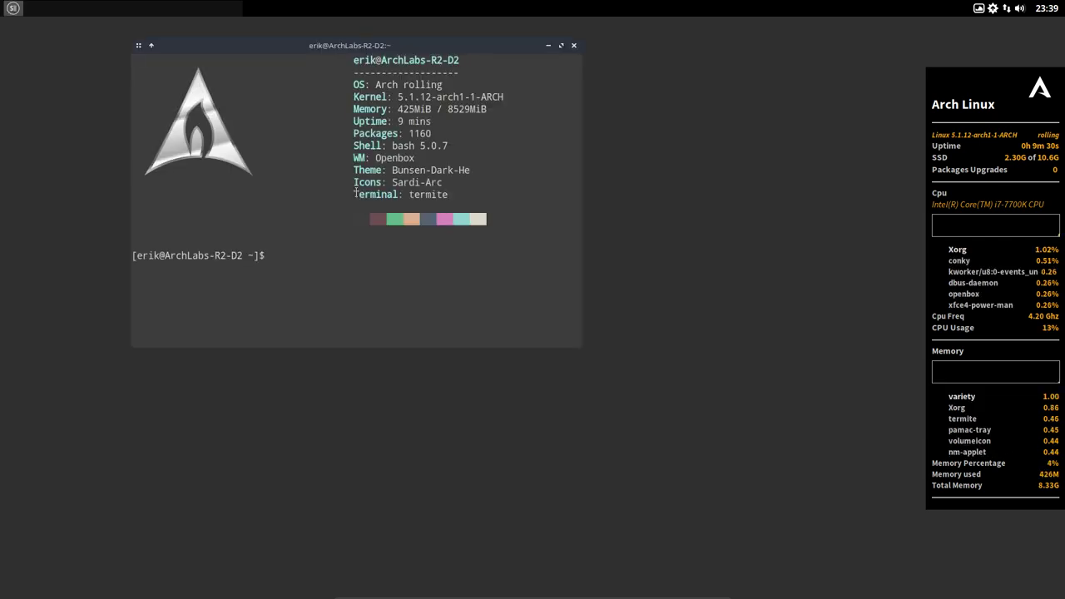
text(sudo paca)
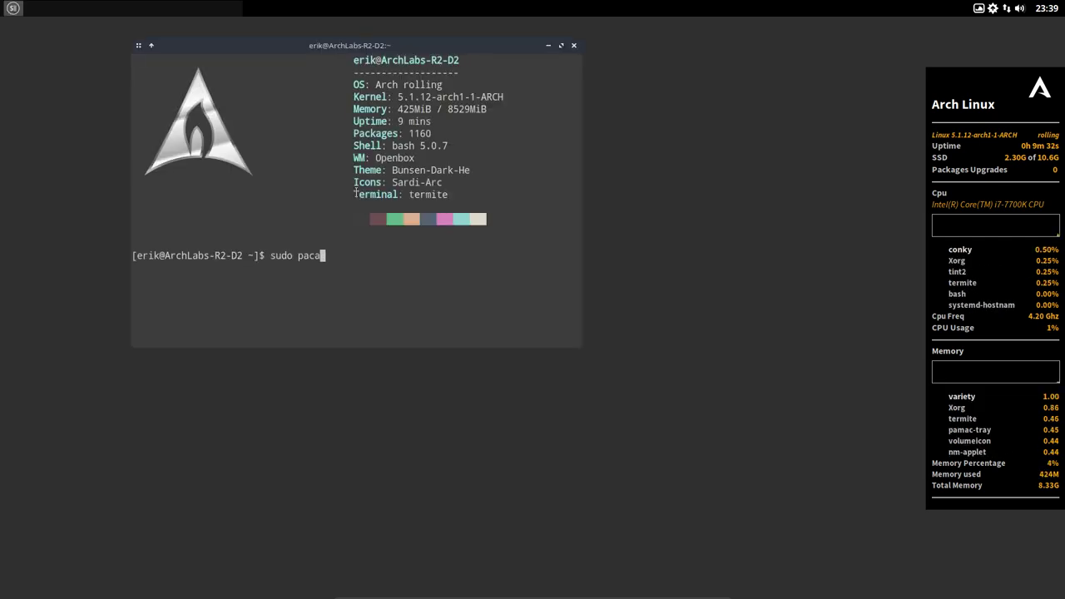
key(BackSpace)
text(man -R )
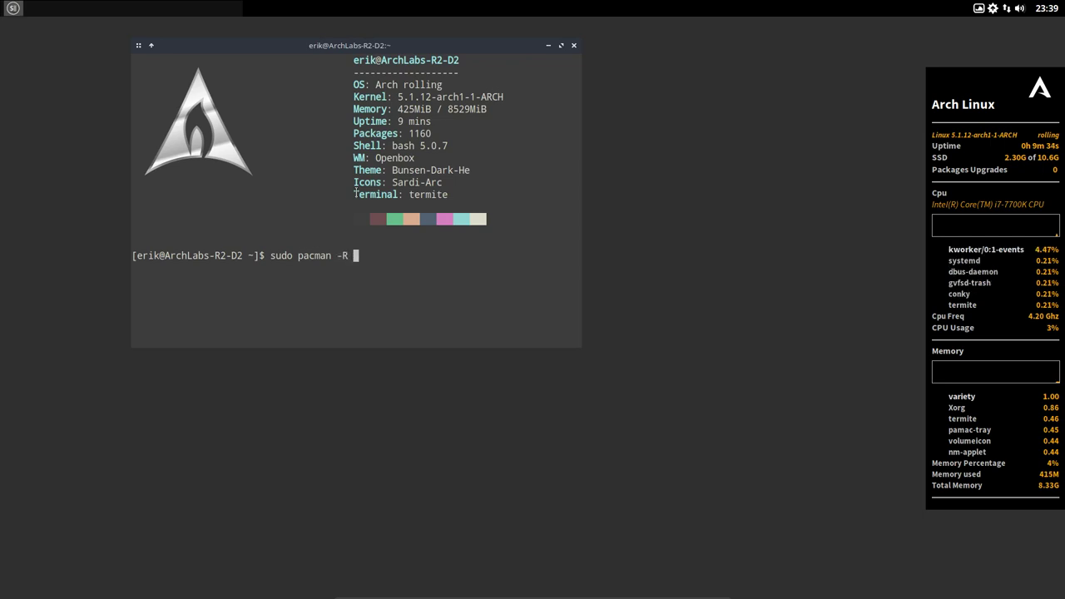
text(lightdm)
key(Tab)
key(Tab)
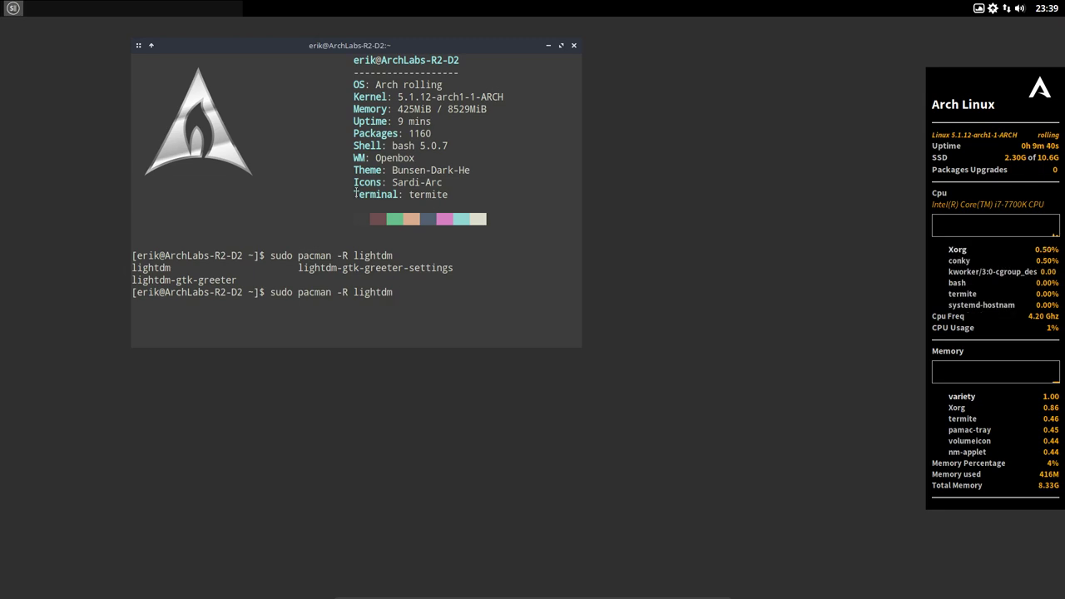
key(BackSpace)
key(BackSpace)
key(BackSpace)
key(BackSpace)
key(BackSpace)
key(BackSpace)
key(BackSpace)
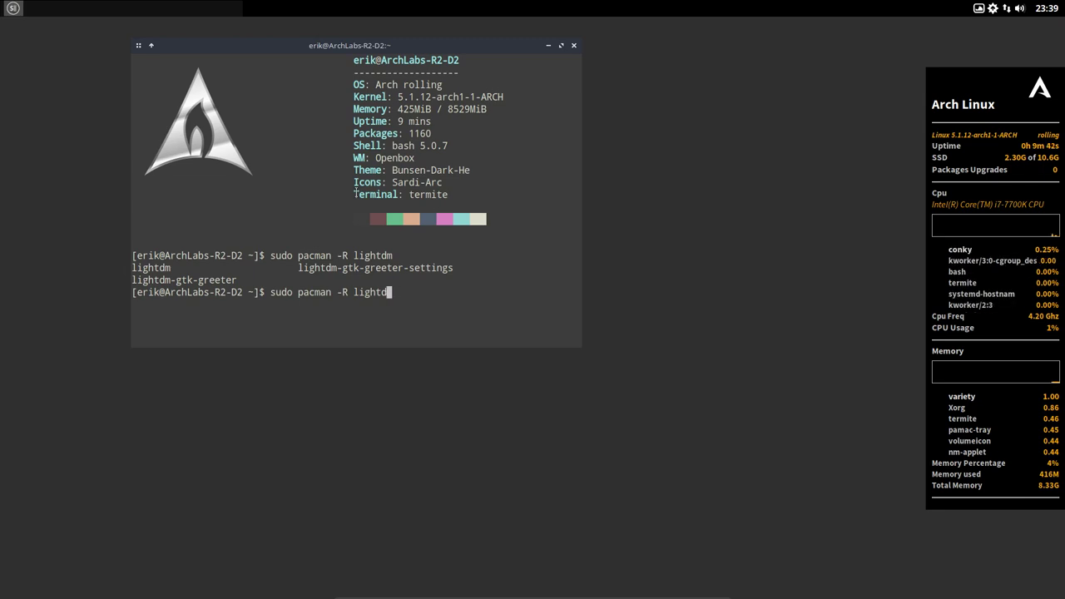
key(BackSpace)
key(BackSpace)
text(S)
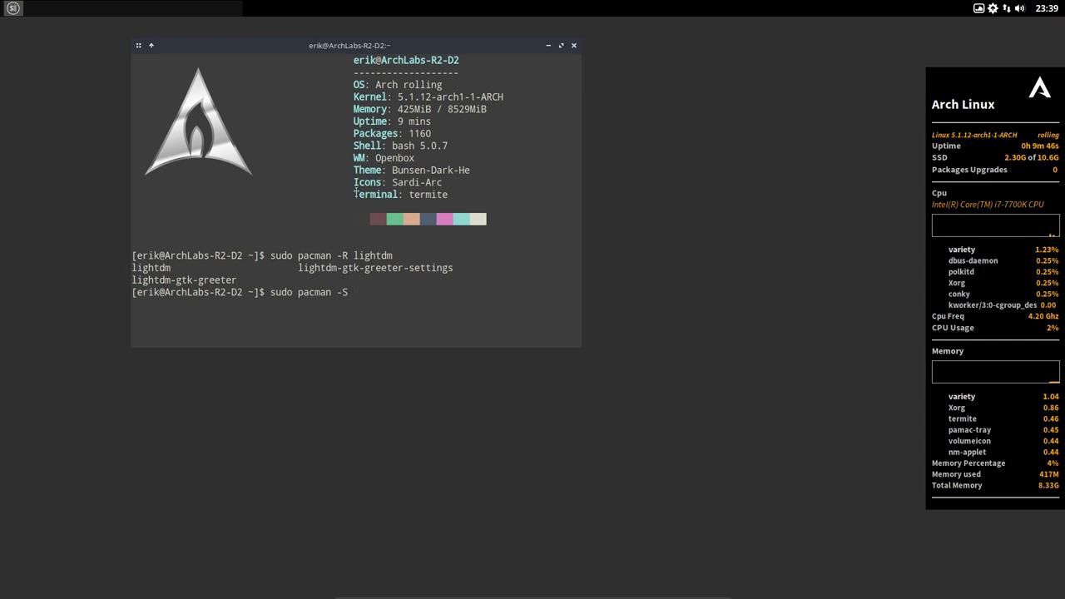
text( arcolinux-lig)
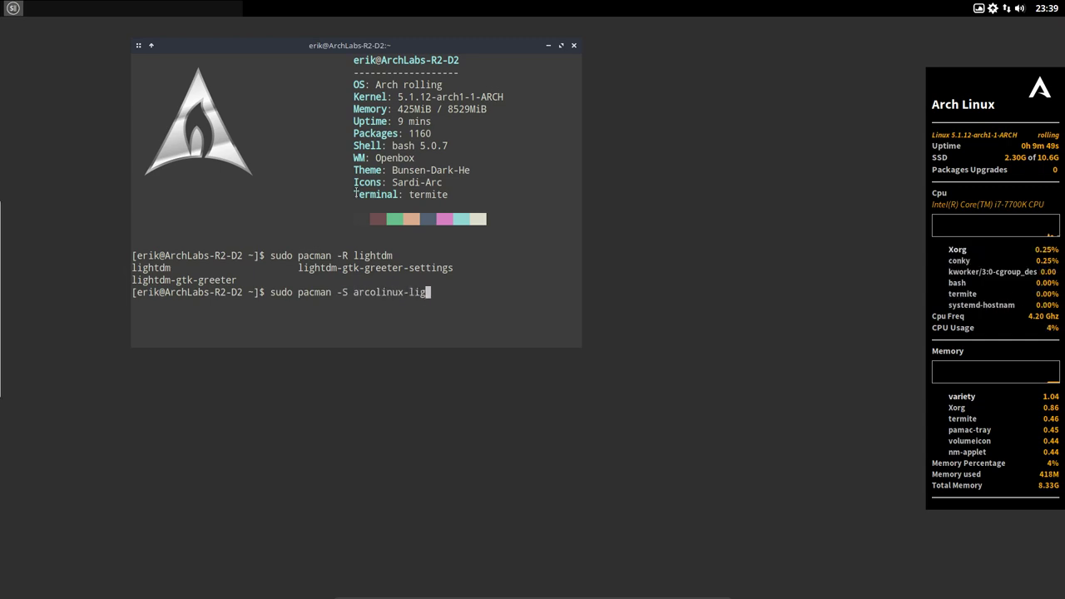
key(Tab)
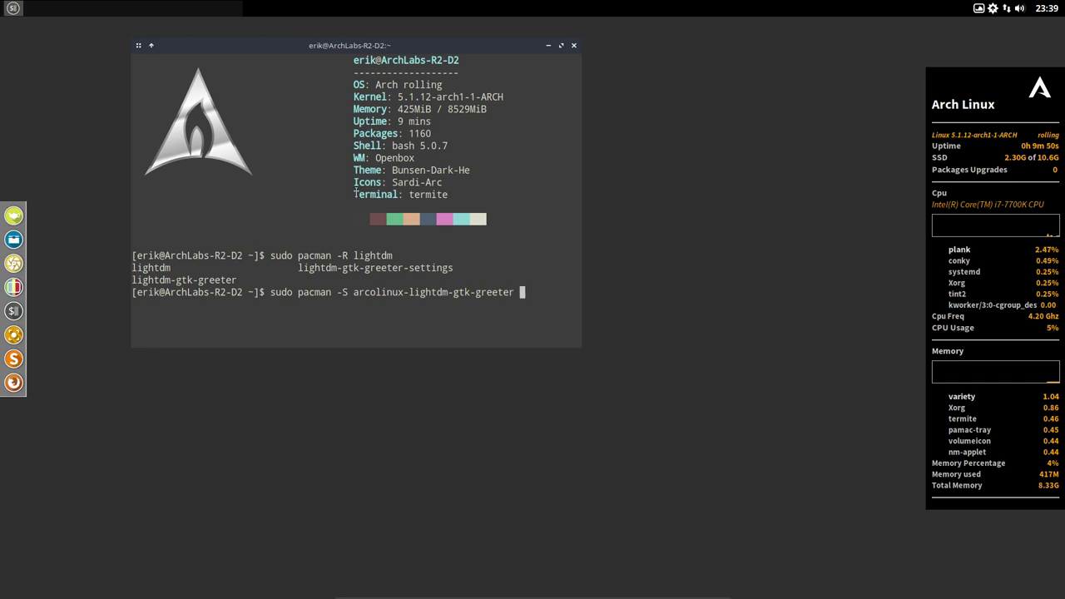
text(arcolinux-)
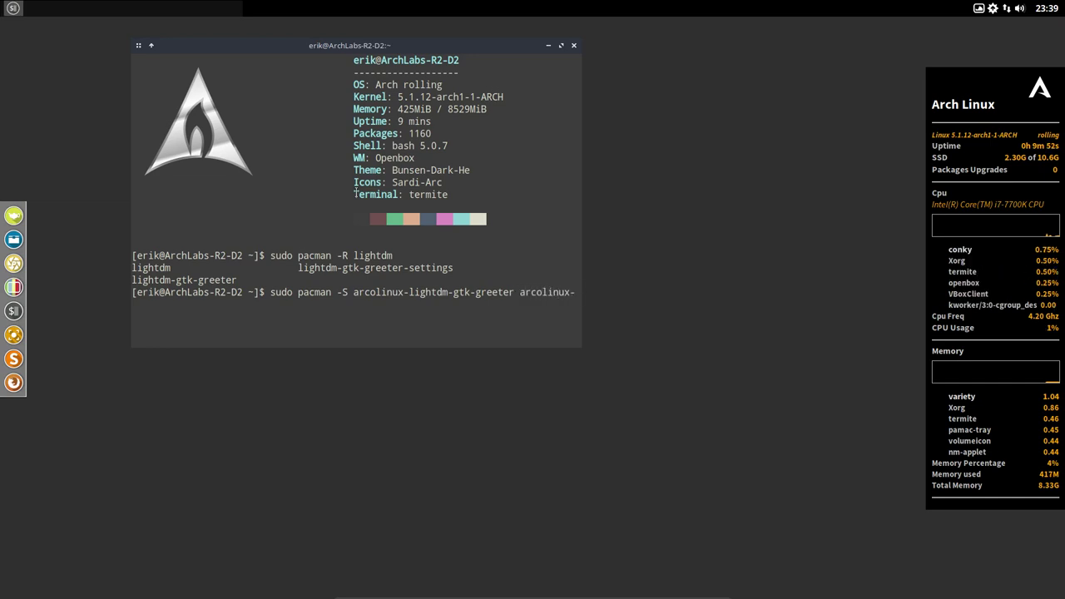
text(lig)
key(Tab)
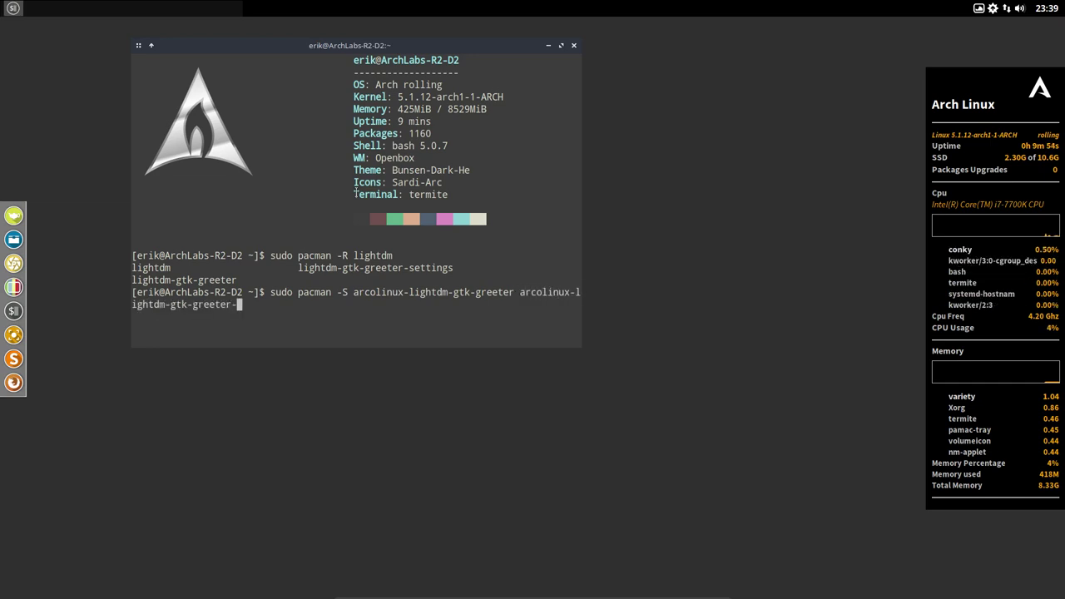
text(-se)
key(Tab)
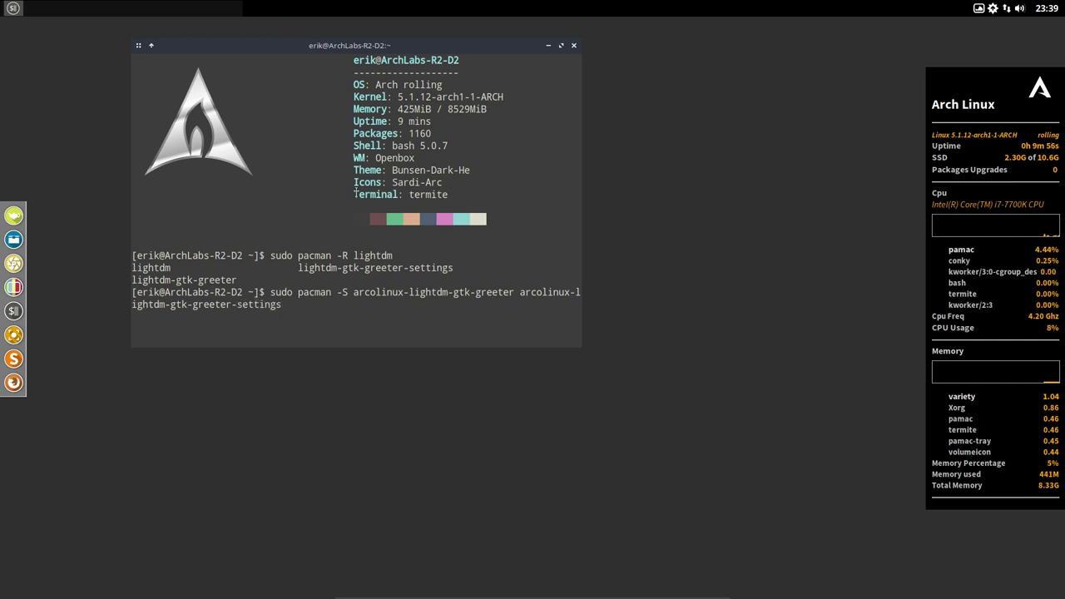
key(Return)
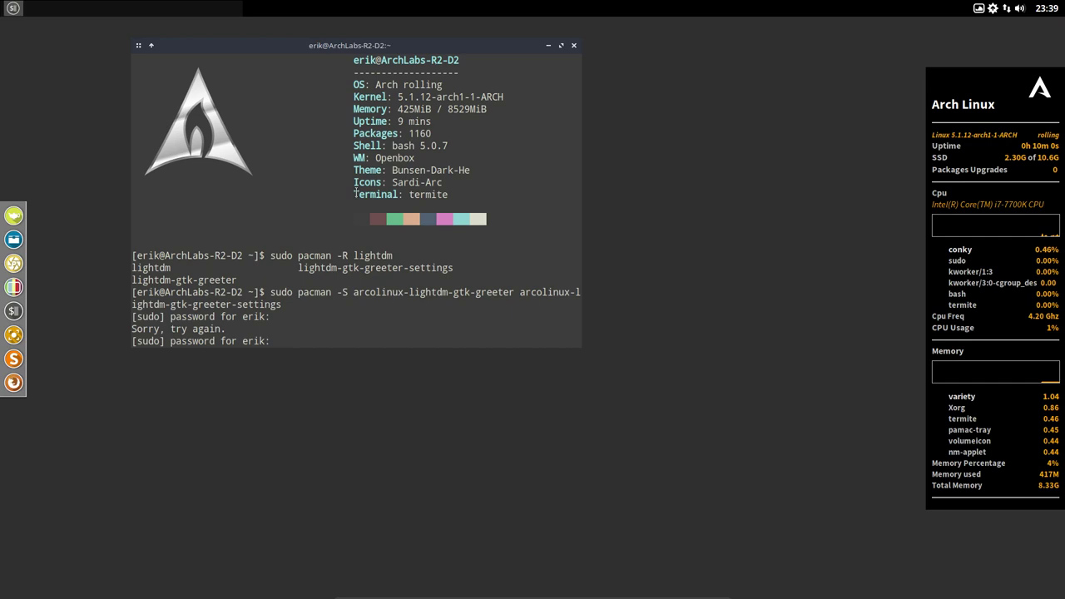
key(Return)
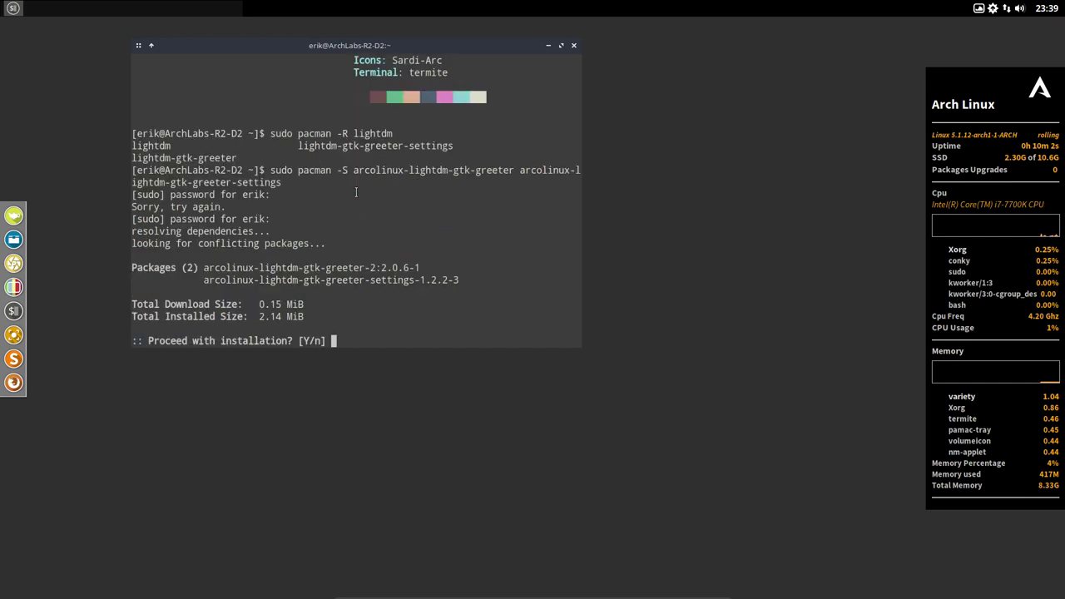
key(Return)
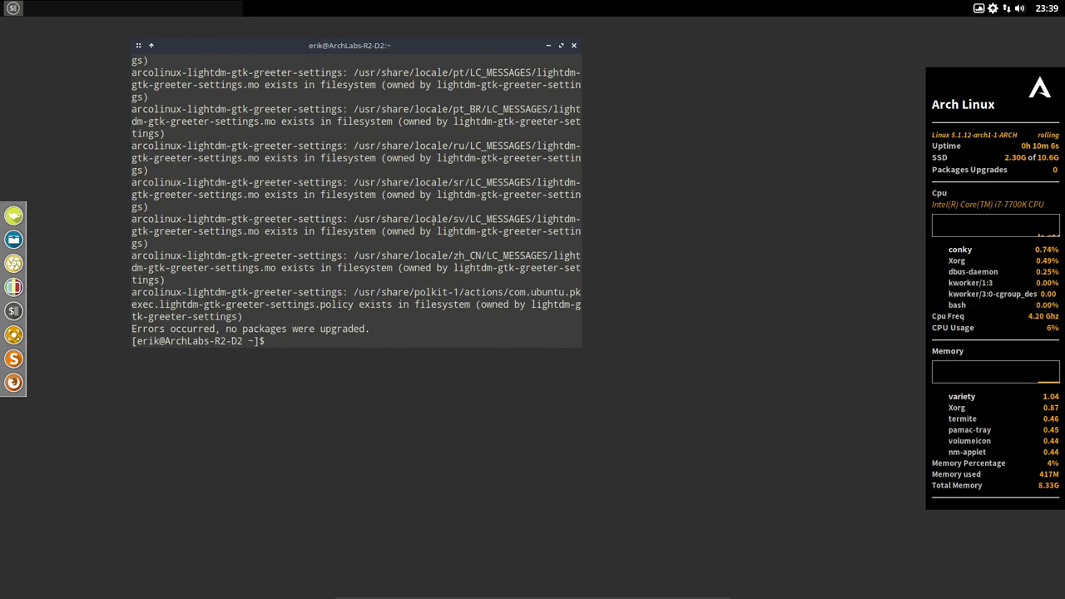
Step: Review the output and run sudo pacman -R lightdm-gtk-greeter
scroll(432, 219, up, 15)
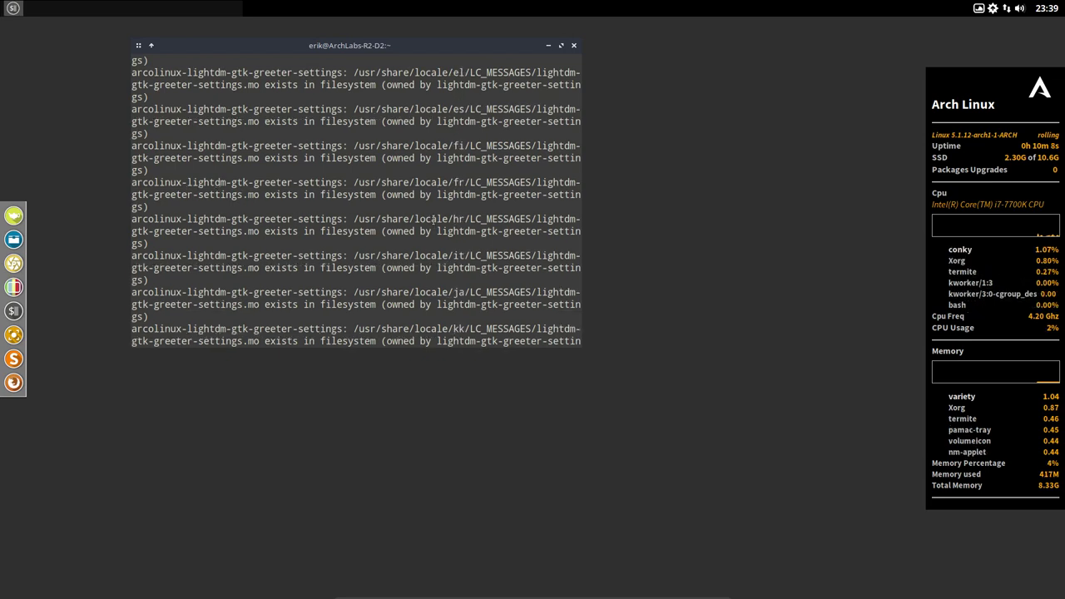
scroll(432, 219, up, 10)
scroll(432, 219, down, 14)
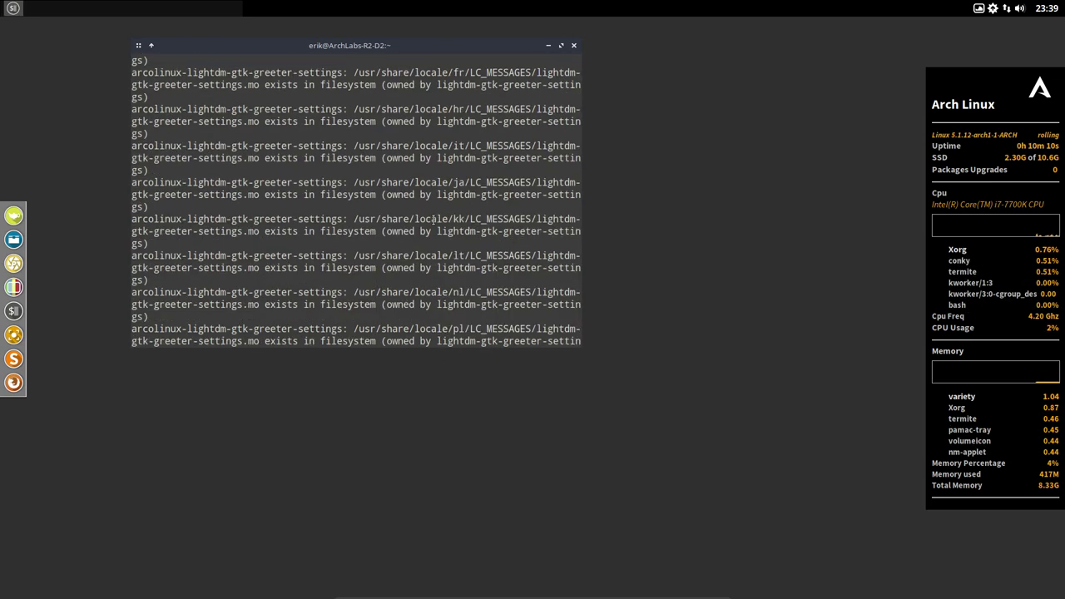
scroll(432, 218, down, 6)
text(sudo pa)
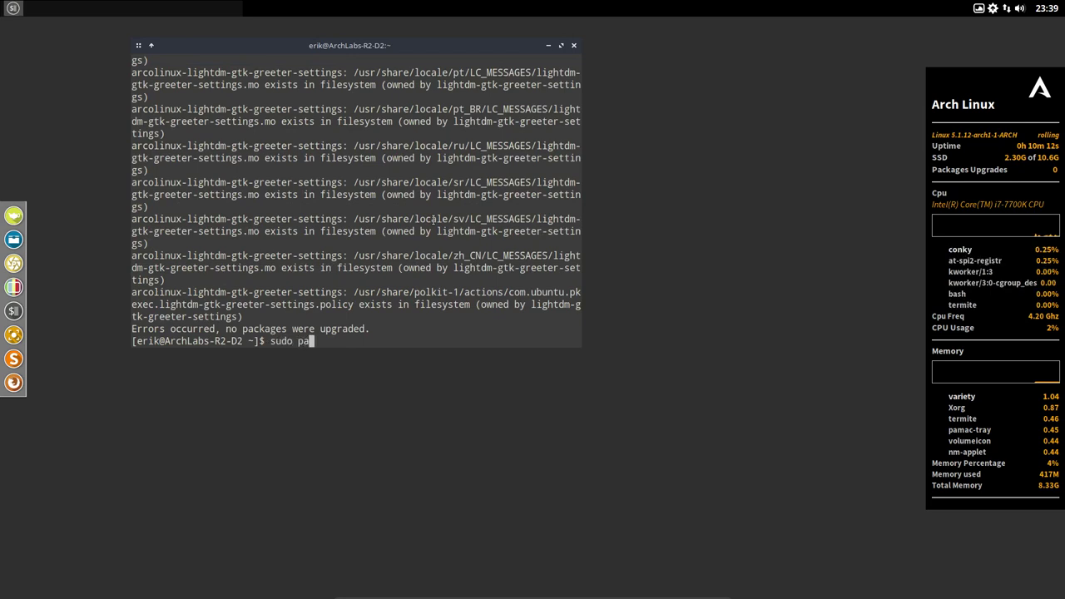
text(cman -R )
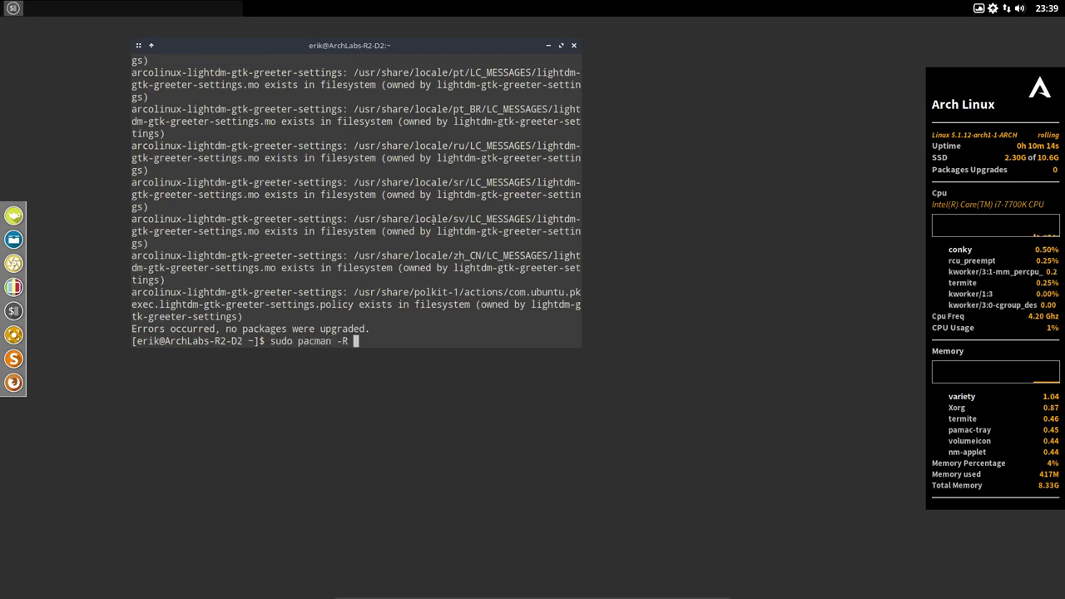
text(lightdm)
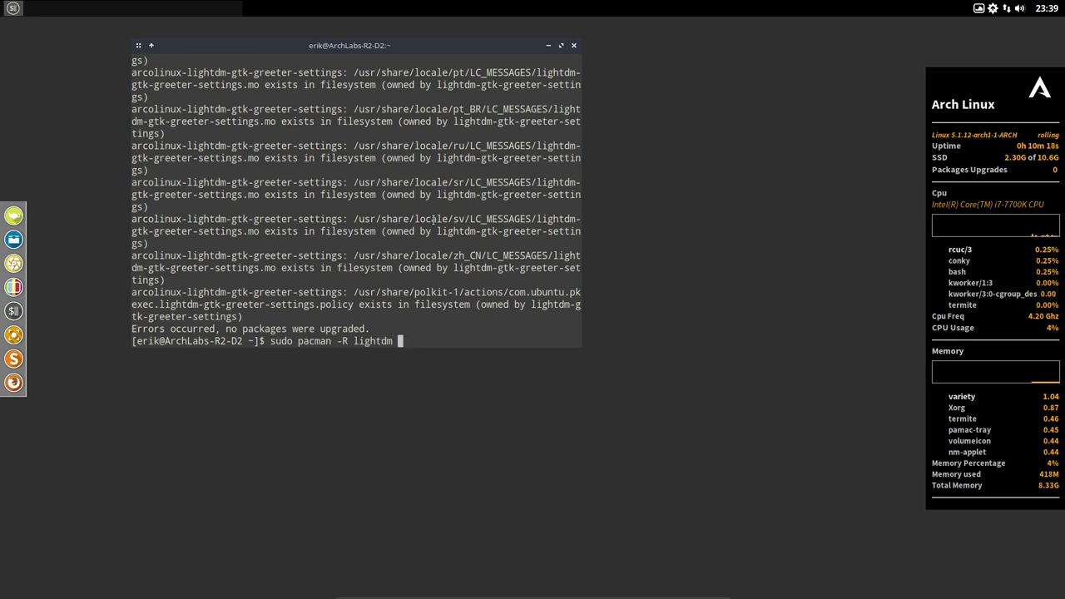
key(BackSpace)
key(Tab)
key(Tab)
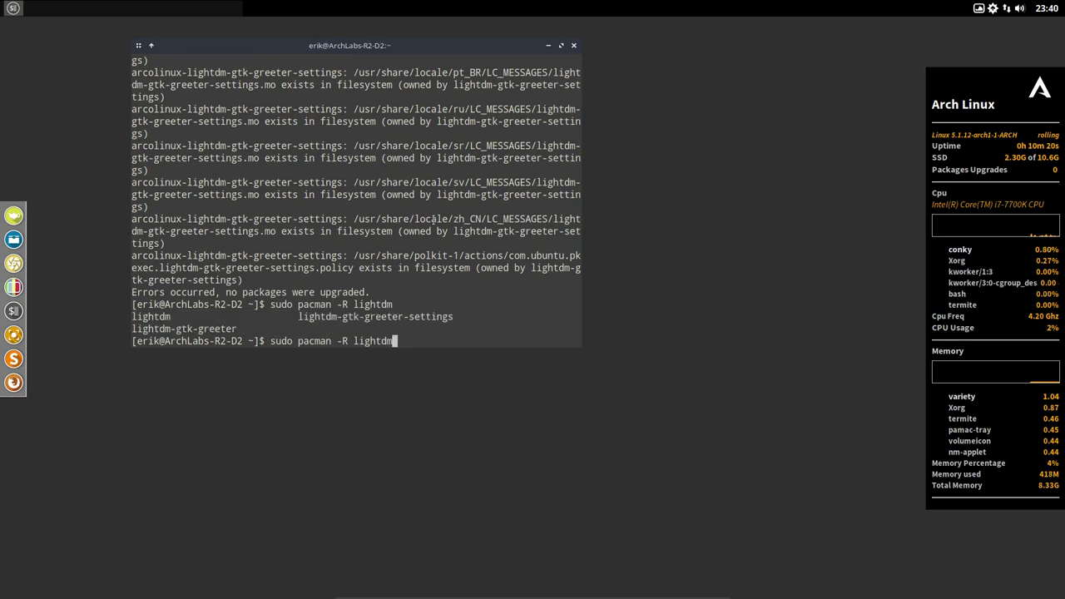
text(-gt)
key(Tab)
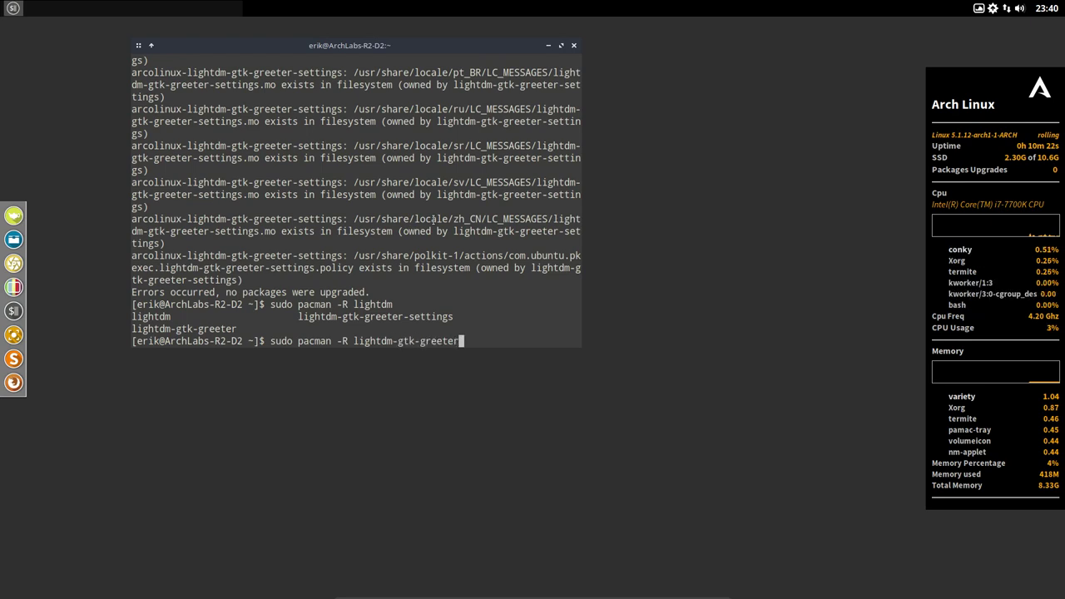
key(Return)
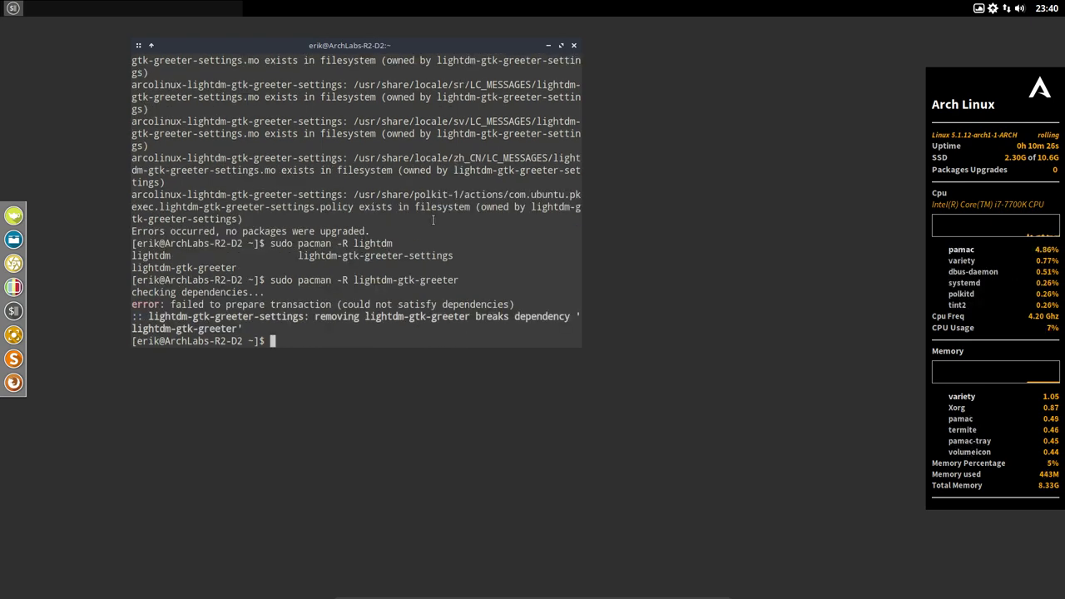
Step: Remove both lightdm-gtk-greeter and lightdm-gtk-greeter-settings, answering y
key(Up)
text(li)
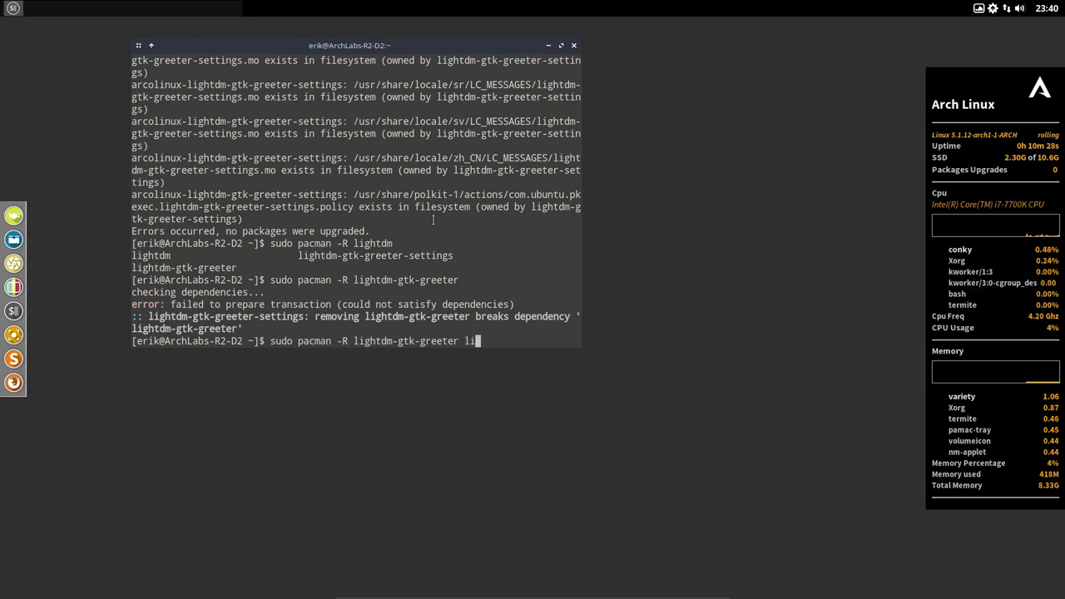
text(ghtdm)
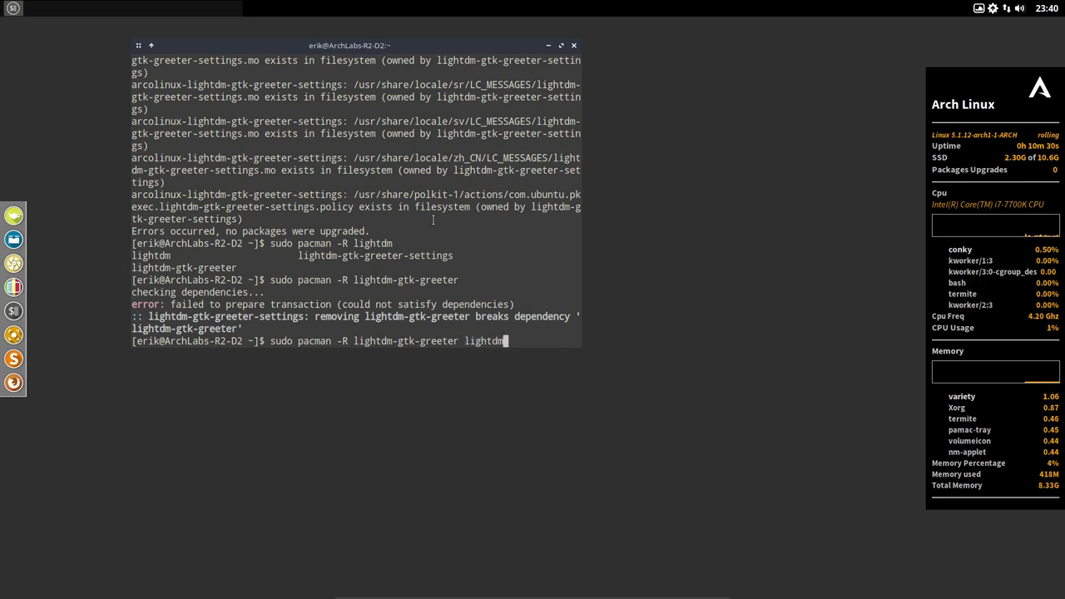
text(-gtk)
key(Tab)
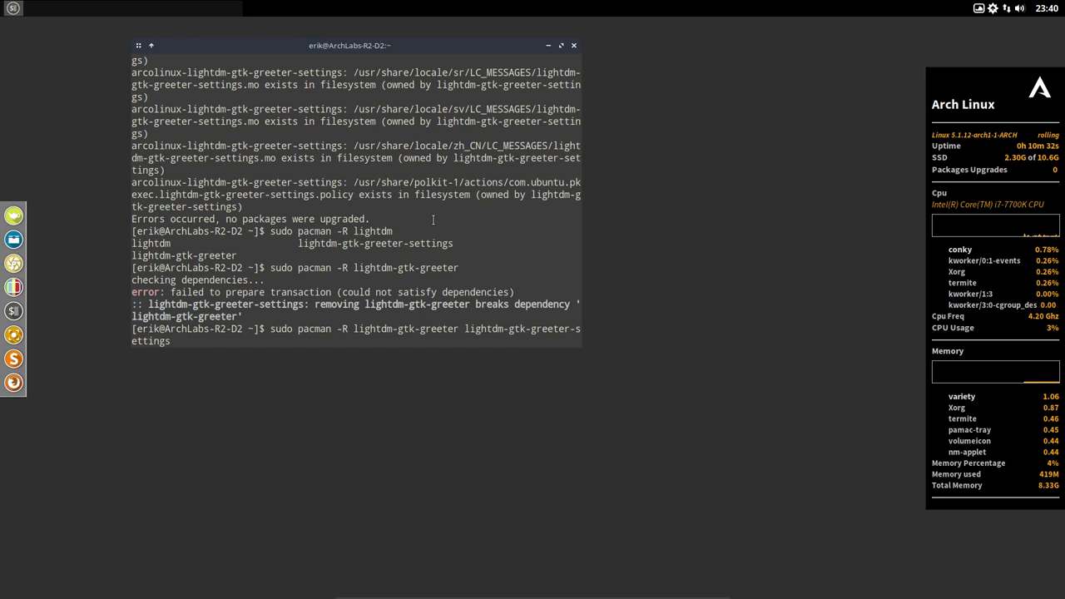
key(Return)
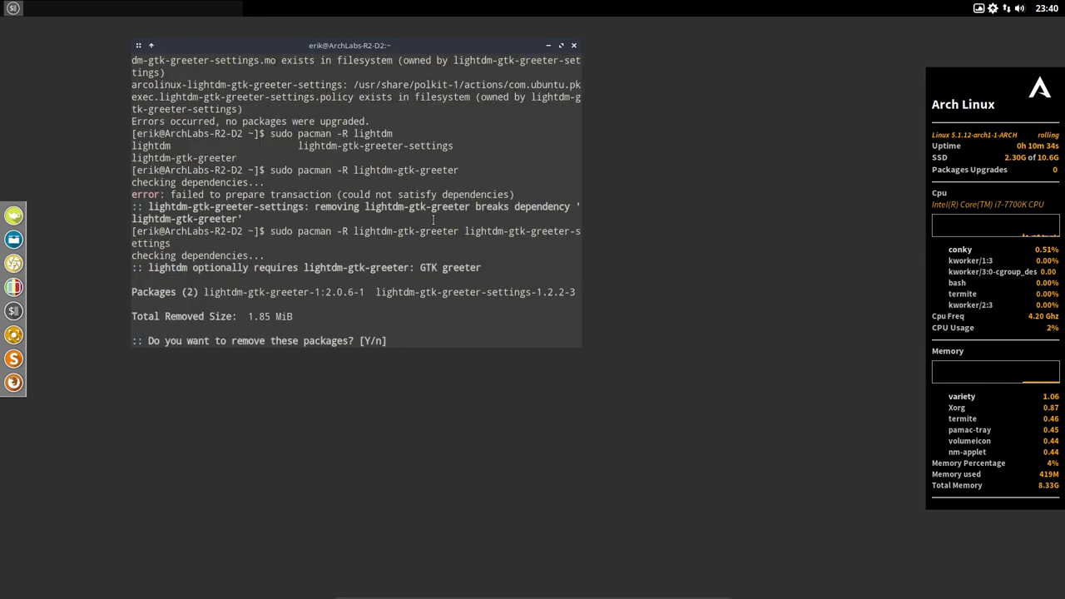
text(y)
key(Return)
Step: Rerun the install of the two arcolinux greeter packages and confirm with y
key(Up)
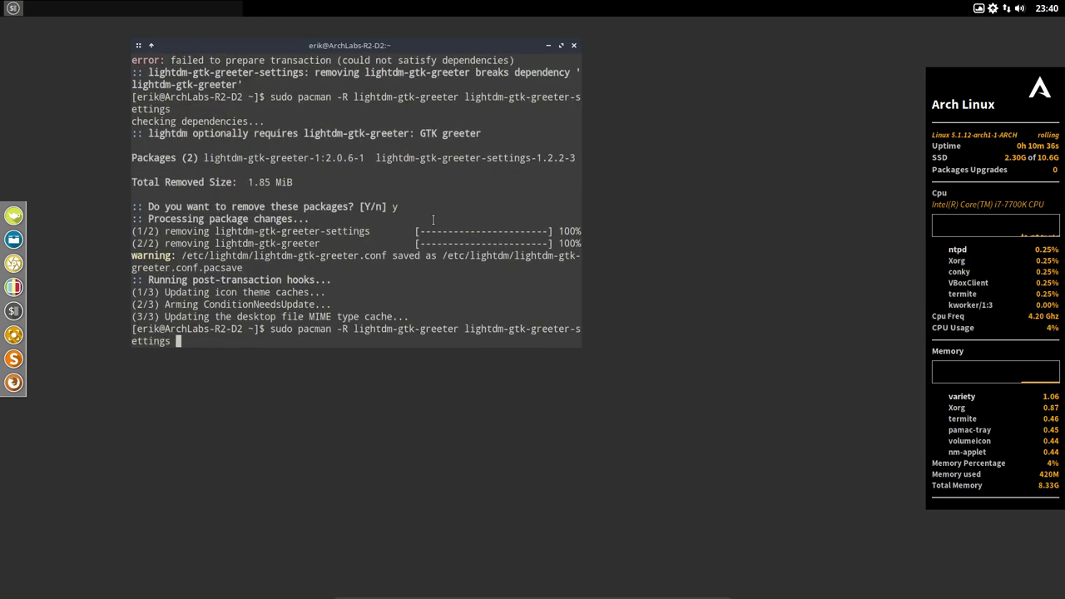
key(Up)
key(Up)
key(Return)
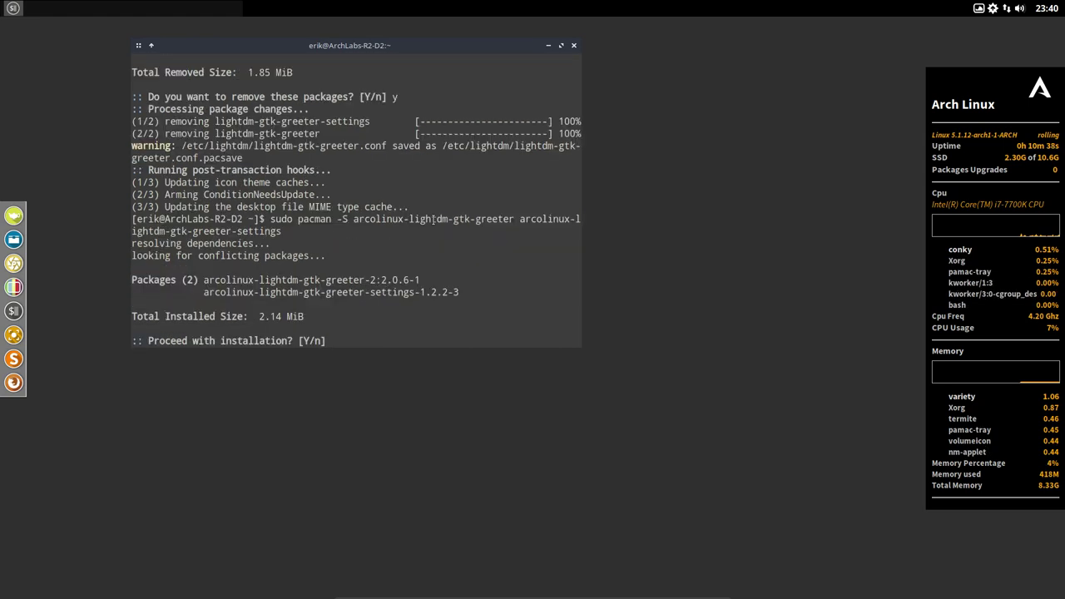
text(y)
key(Return)
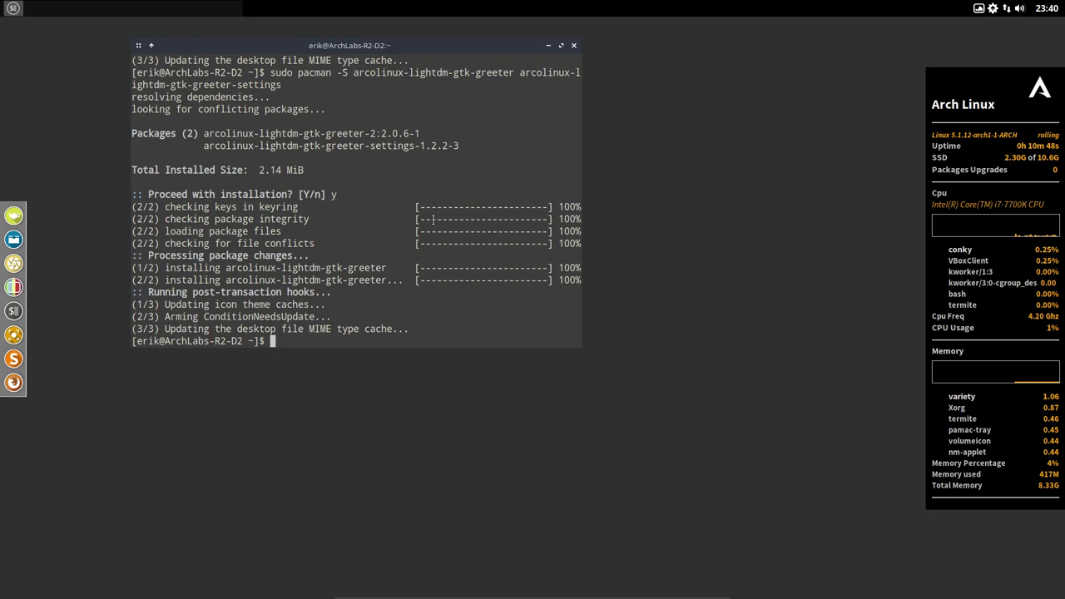
Step: Move the terminal aside, then in Thunar open /etc/lightdm/lightdm.conf in Sublime Text
drag(468, 45, 764, 101)
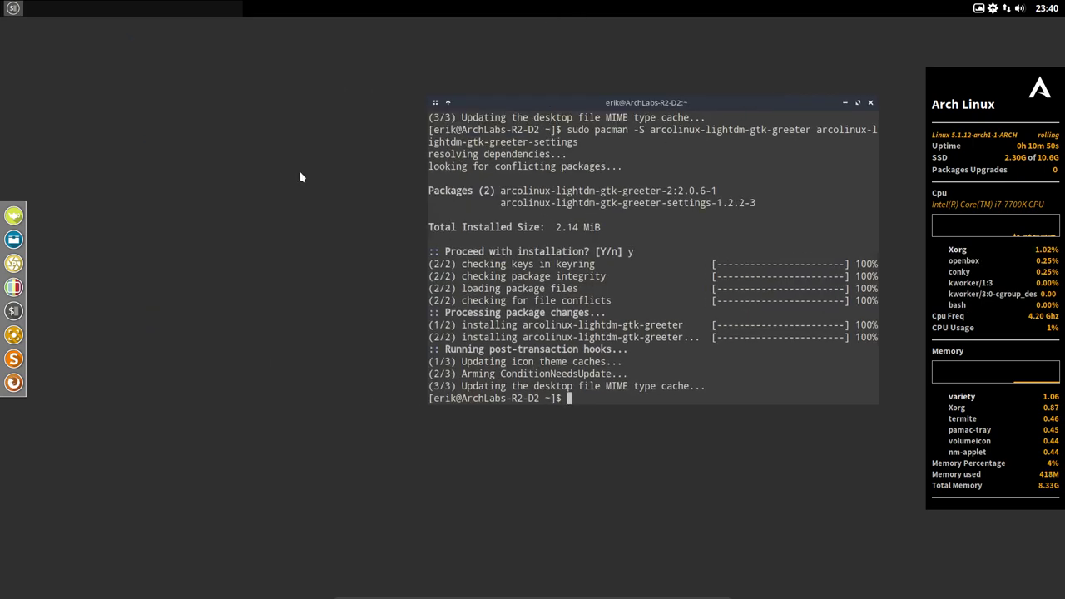
click(23, 242)
click(43, 94)
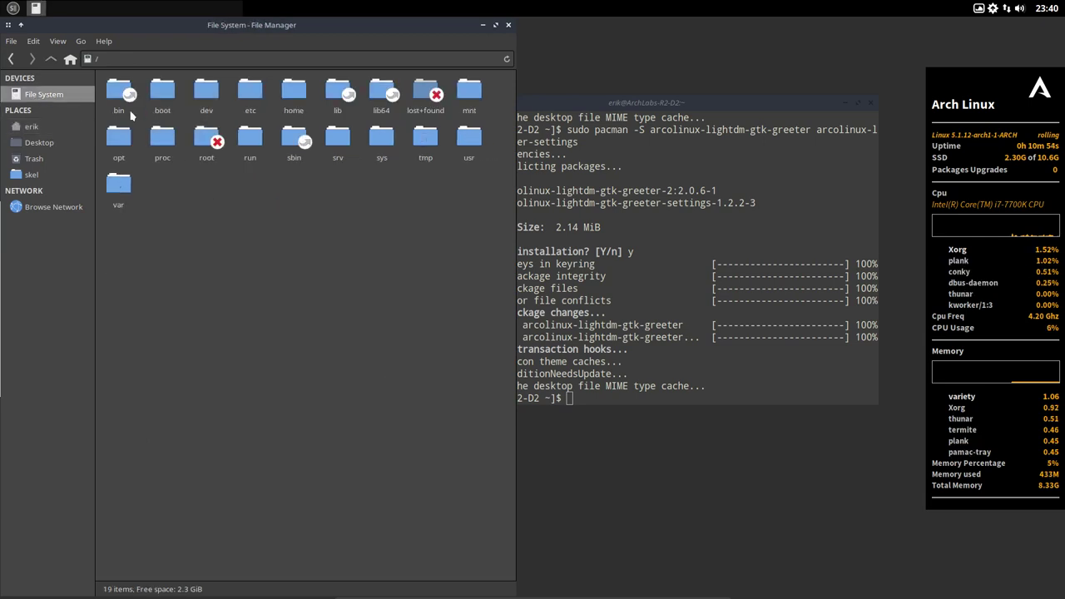
double_click(249, 92)
text(lightdm)
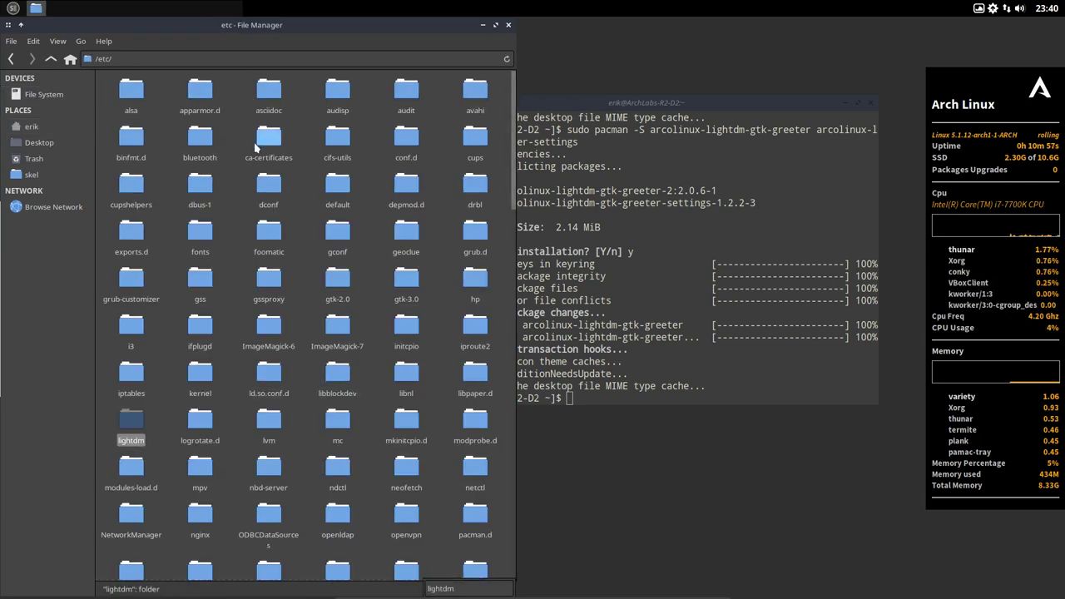
key(Return)
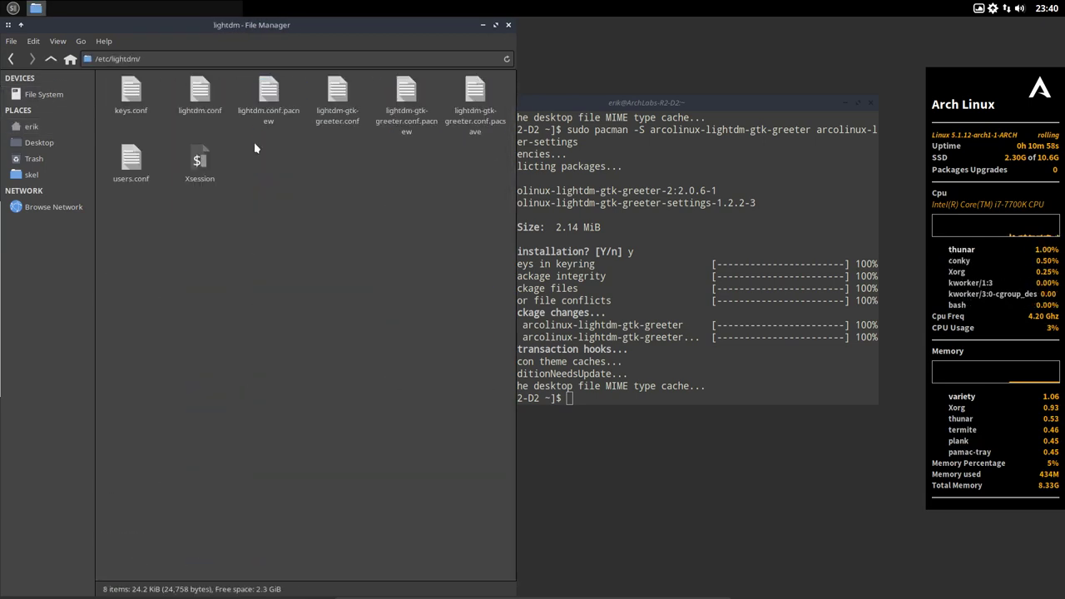
double_click(200, 92)
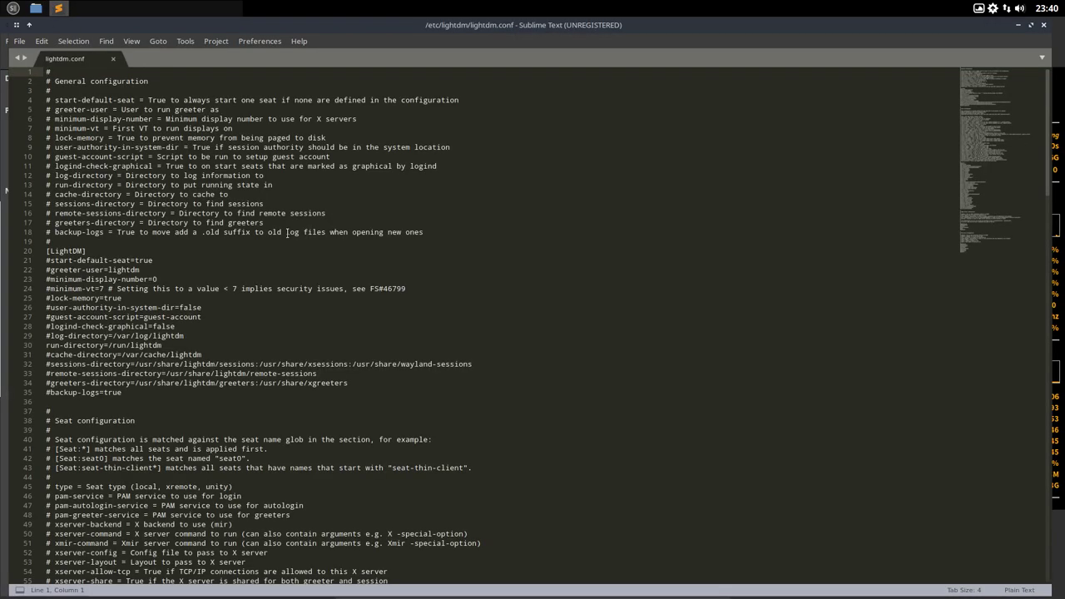
Step: Set the file's syntax highlighting to Perl and enlarge the editor font
click(1015, 591)
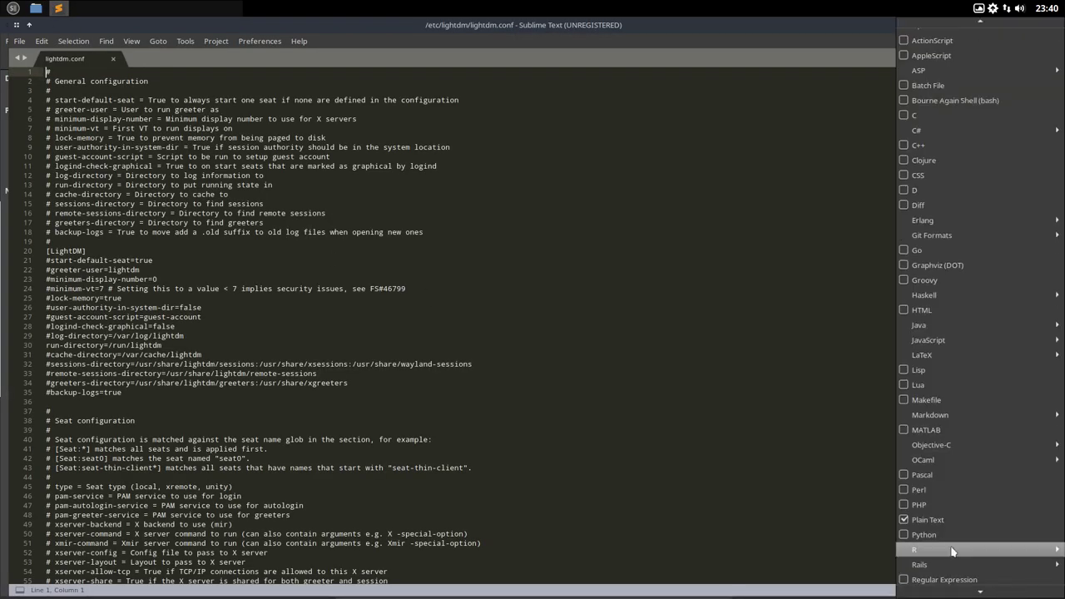
click(922, 490)
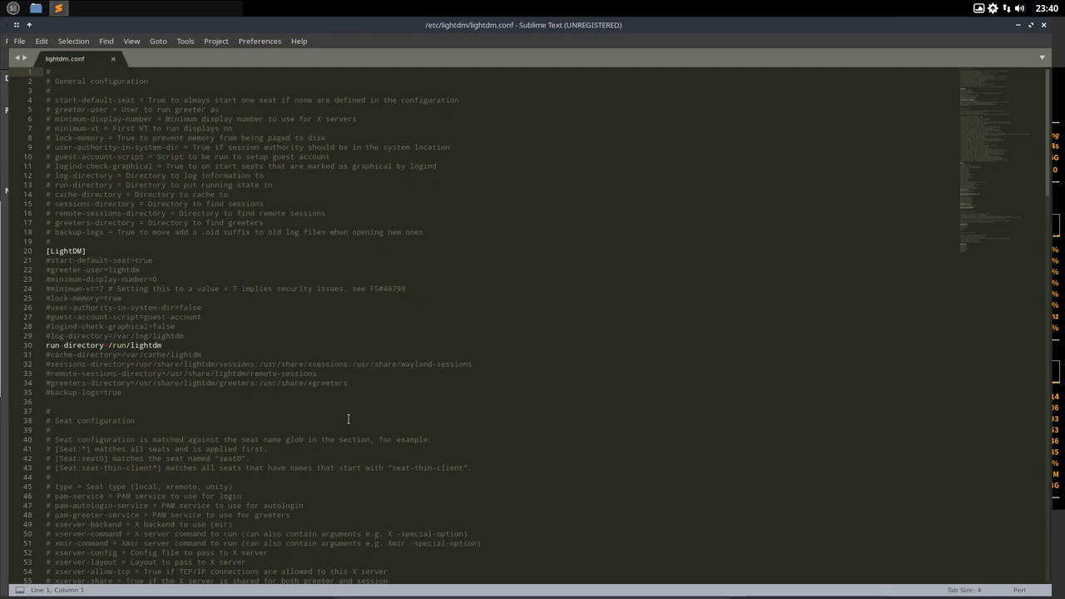
key(ctrl+plus)
key(ctrl+plus)
key(ctrl+plus)
Step: Review the user-session=i3, autologin-session=openbox and timeout settings, then bring up logout options
scroll(301, 397, down, 20)
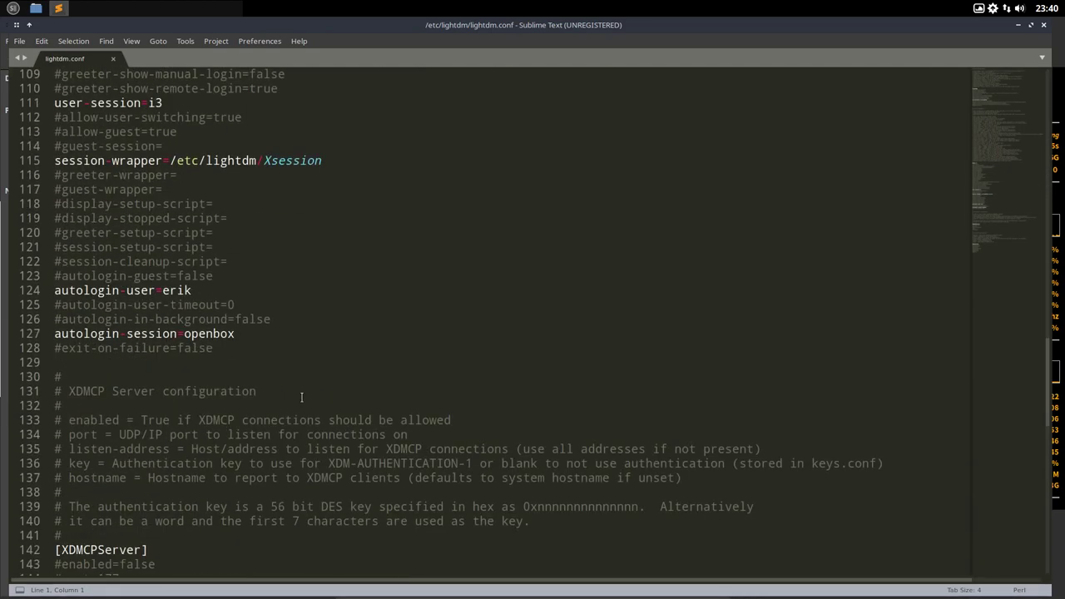
scroll(301, 397, up, 5)
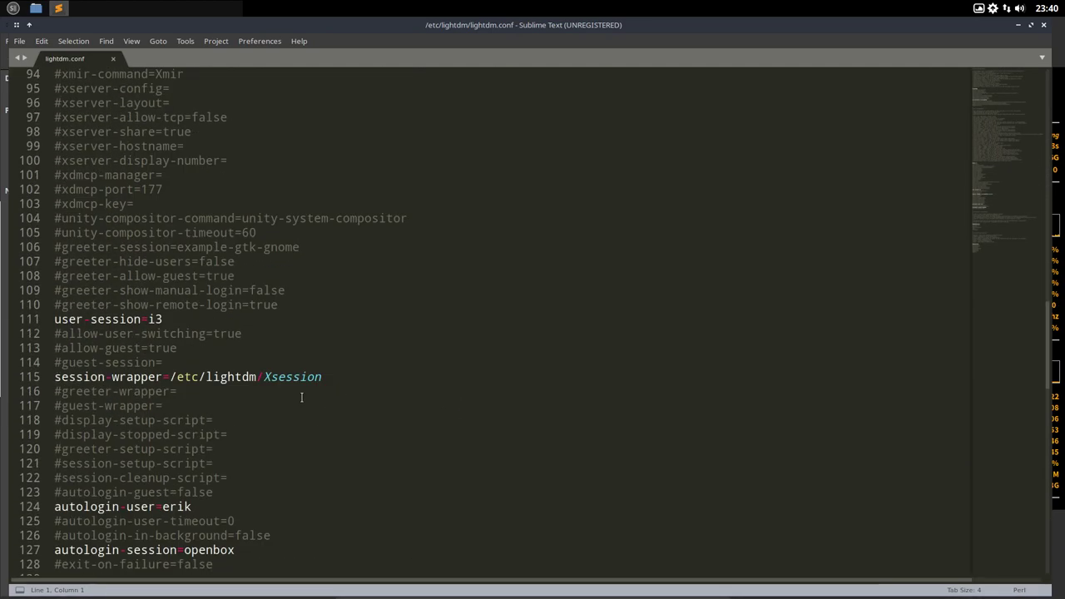
double_click(159, 319)
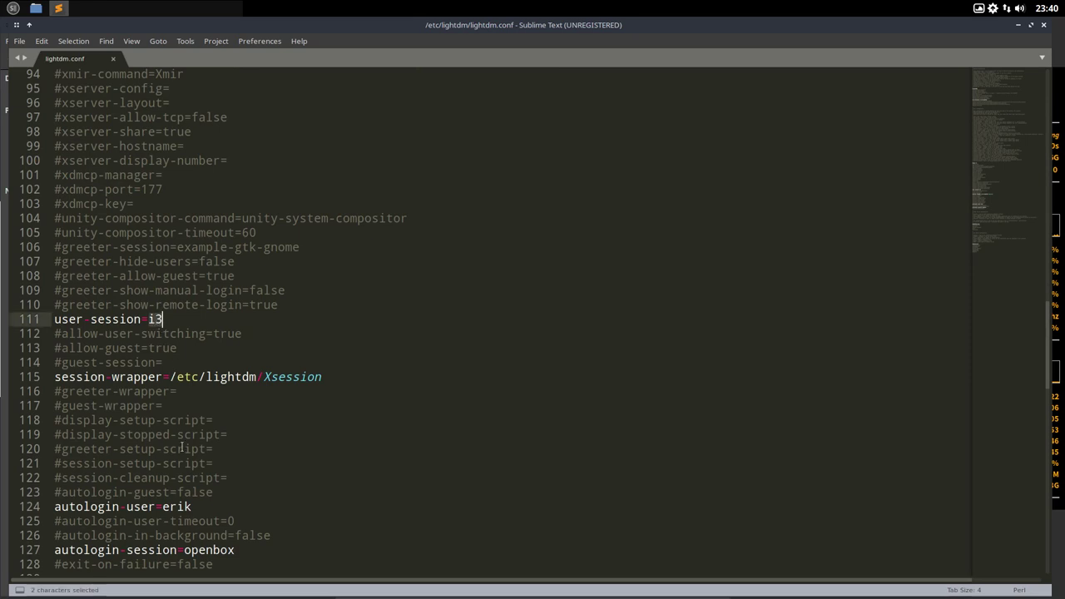
scroll(179, 450, down, 3)
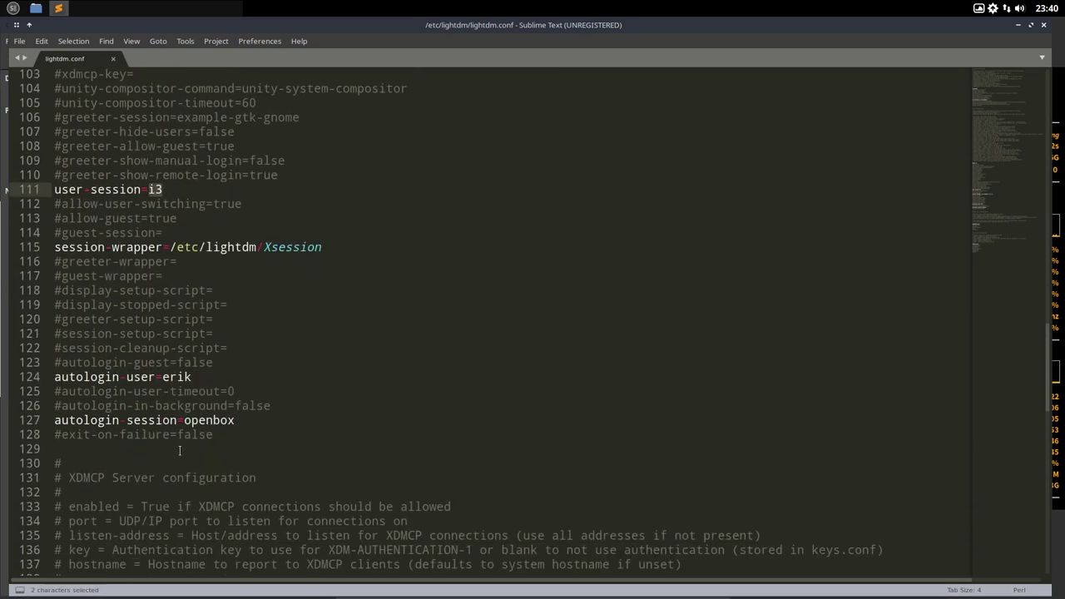
double_click(208, 420)
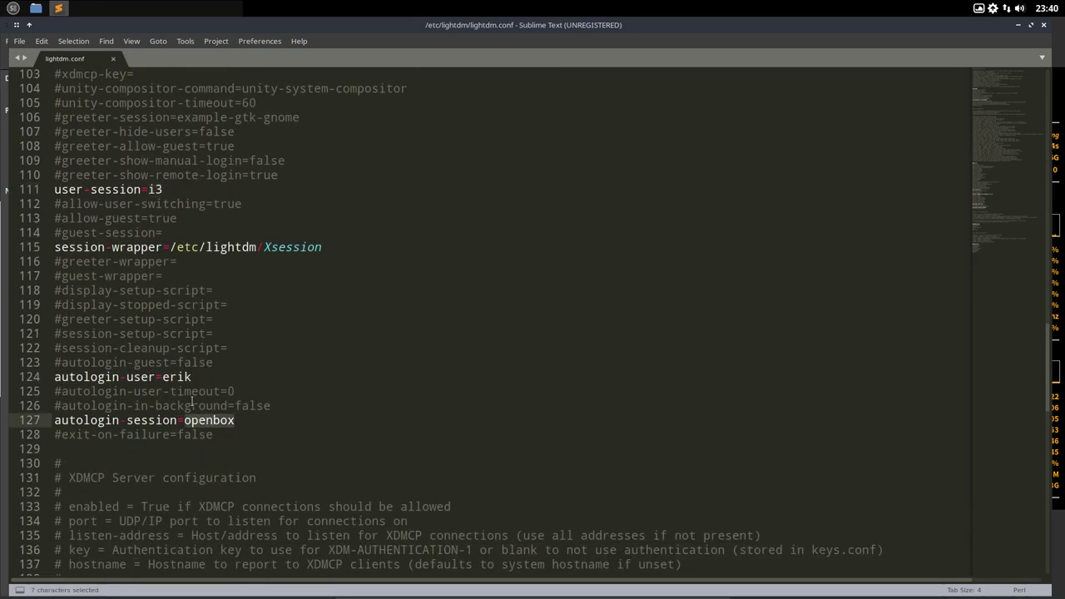
double_click(183, 389)
scroll(261, 429, up, 7)
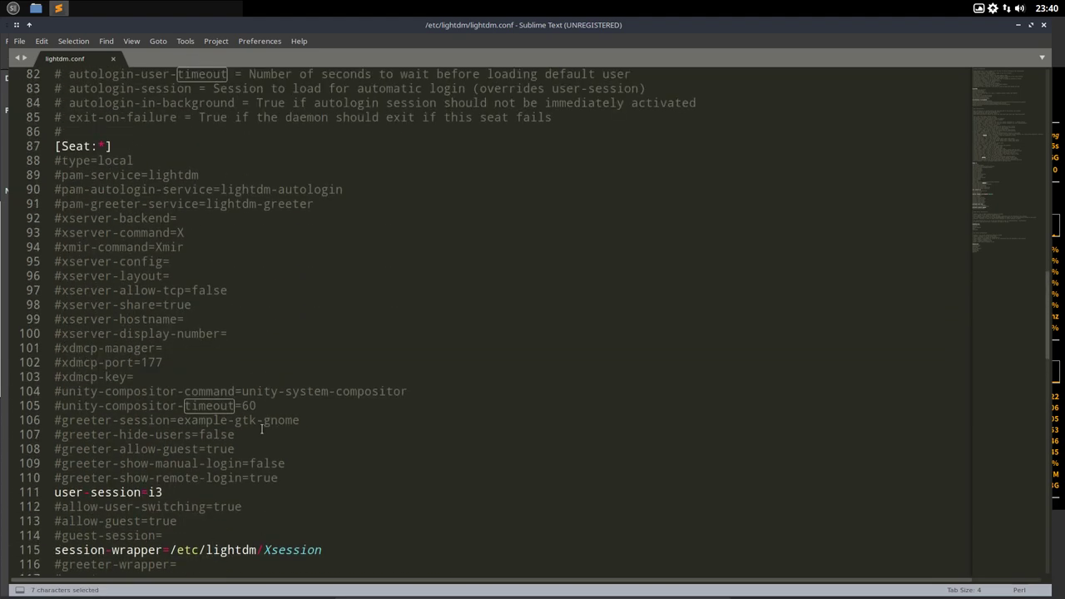
scroll(262, 428, up, 7)
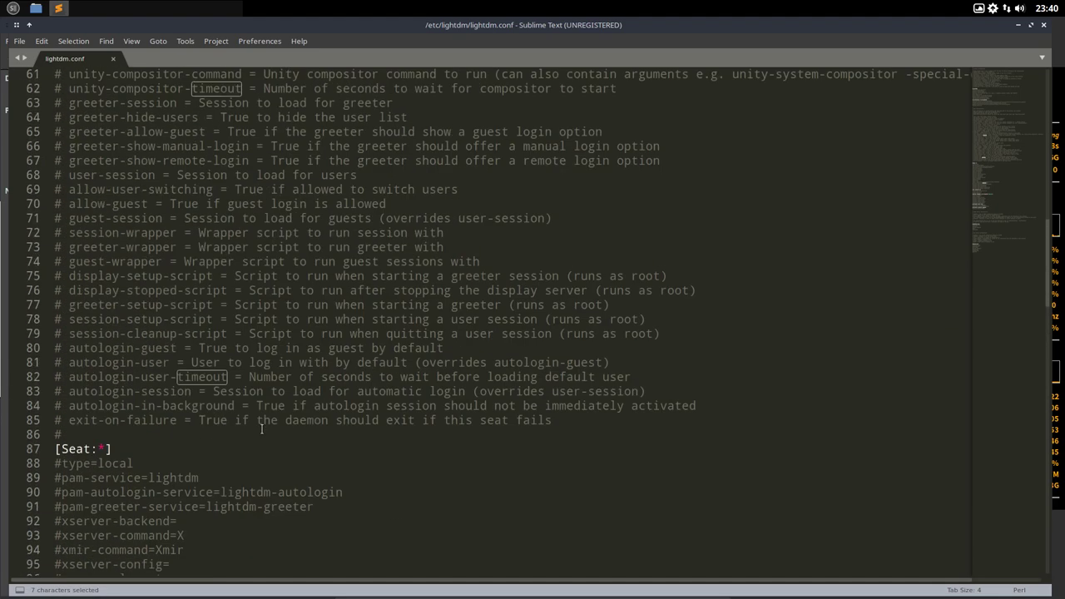
scroll(261, 429, up, 6)
scroll(261, 429, down, 15)
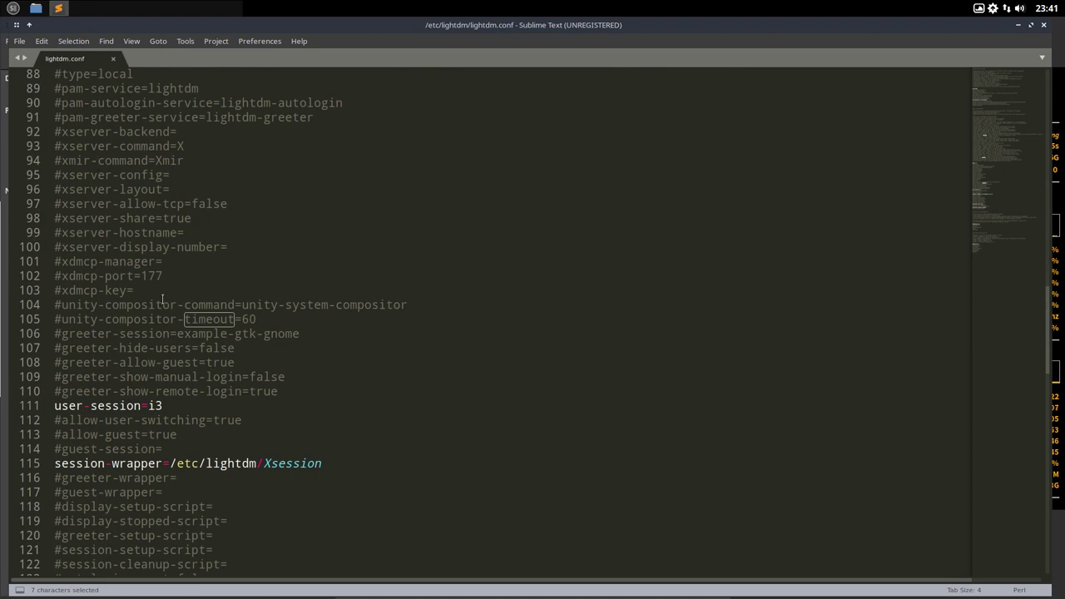
scroll(163, 298, up, 4)
scroll(162, 299, down, 7)
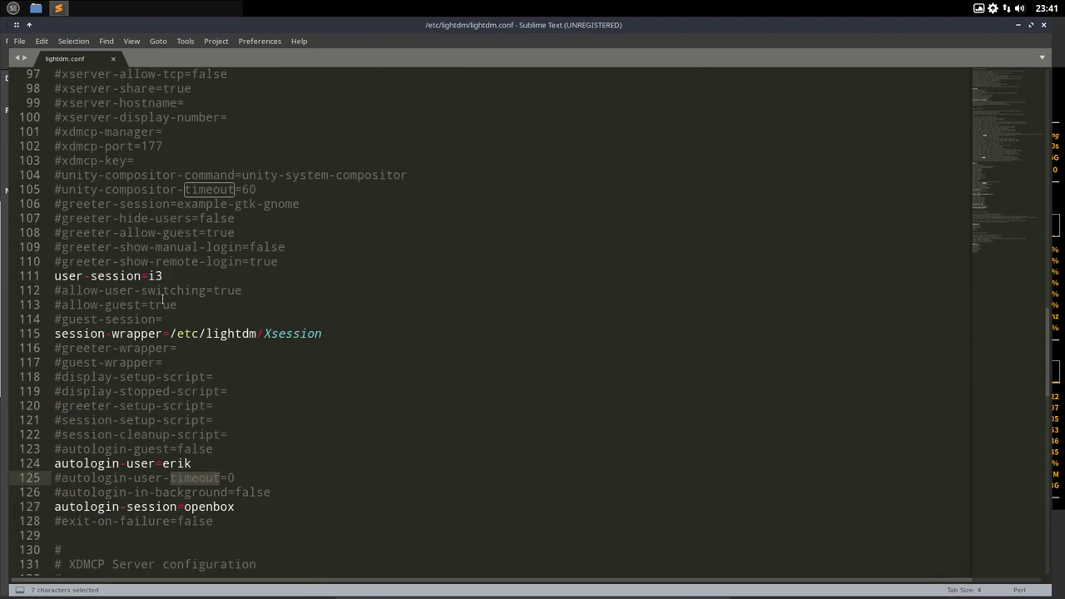
scroll(162, 300, down, 3)
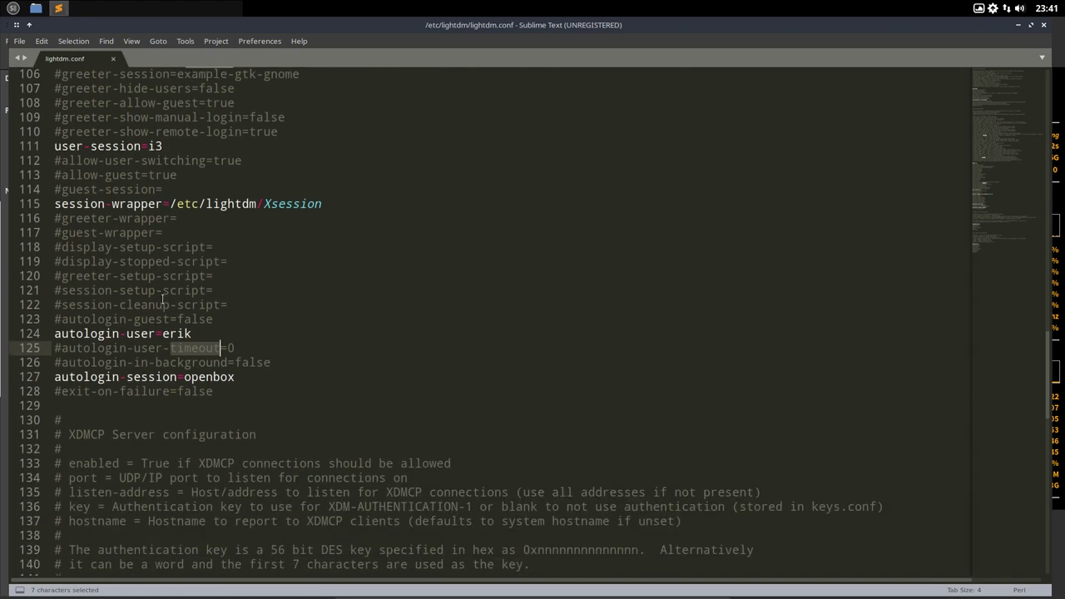
scroll(163, 300, down, 14)
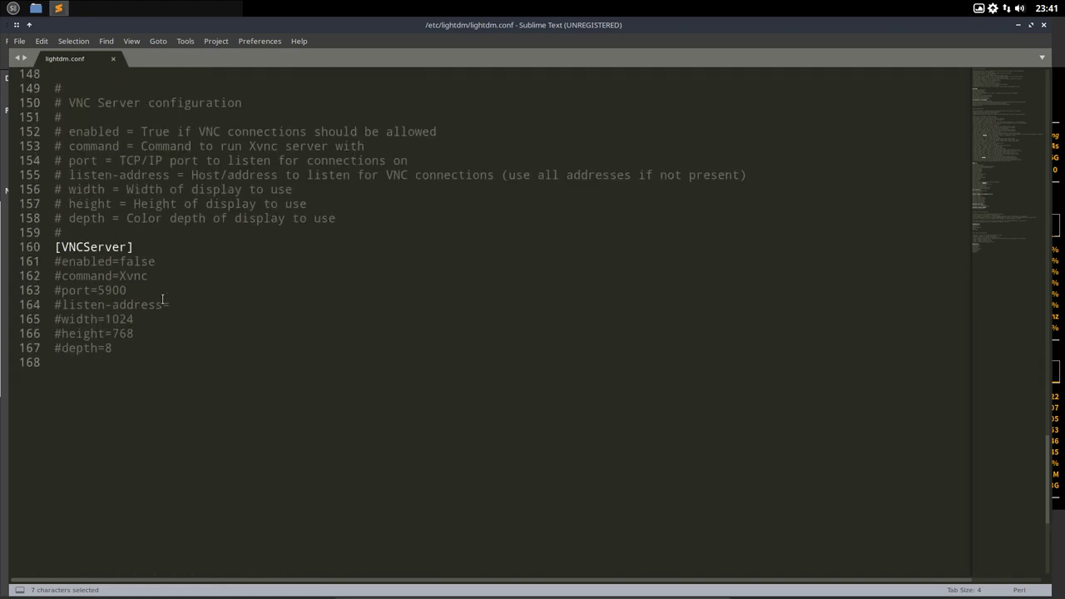
key(super+x)
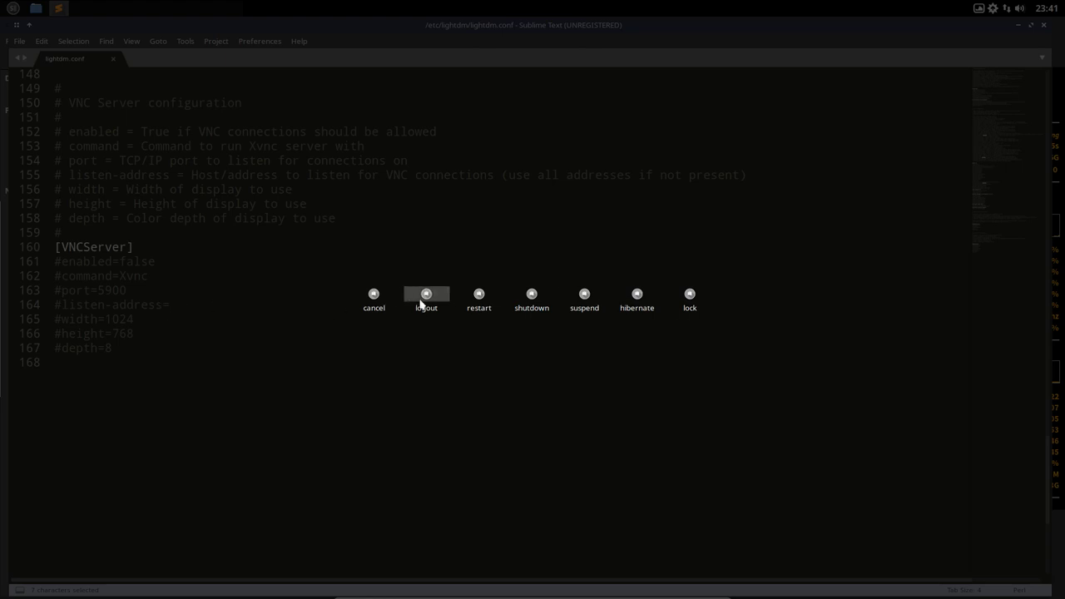
Step: Log out, keep Openbox as the greeter session, and log back in with the password
click(425, 305)
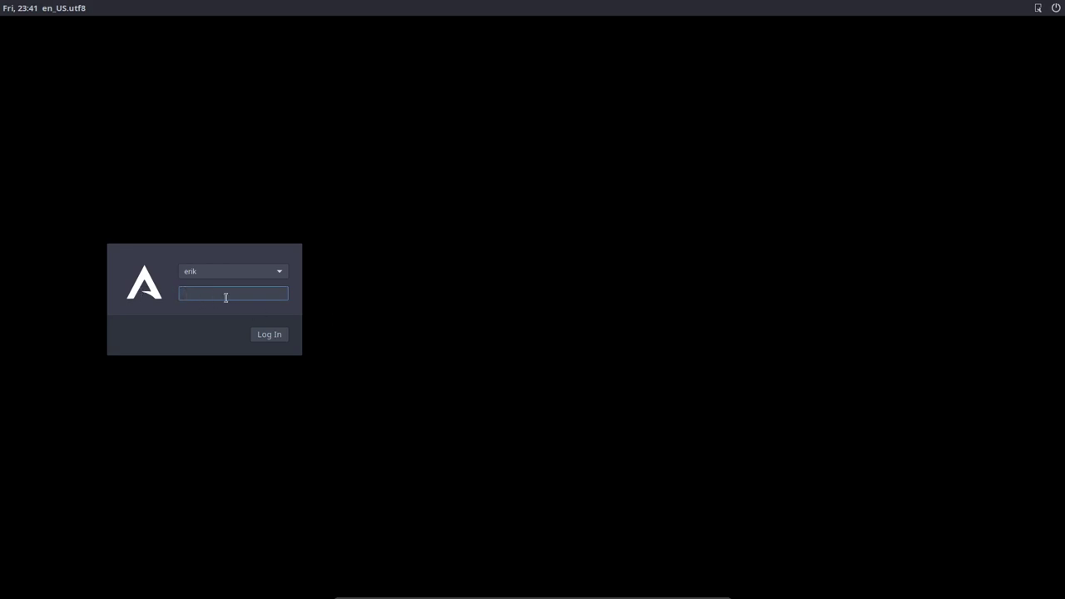
click(1037, 9)
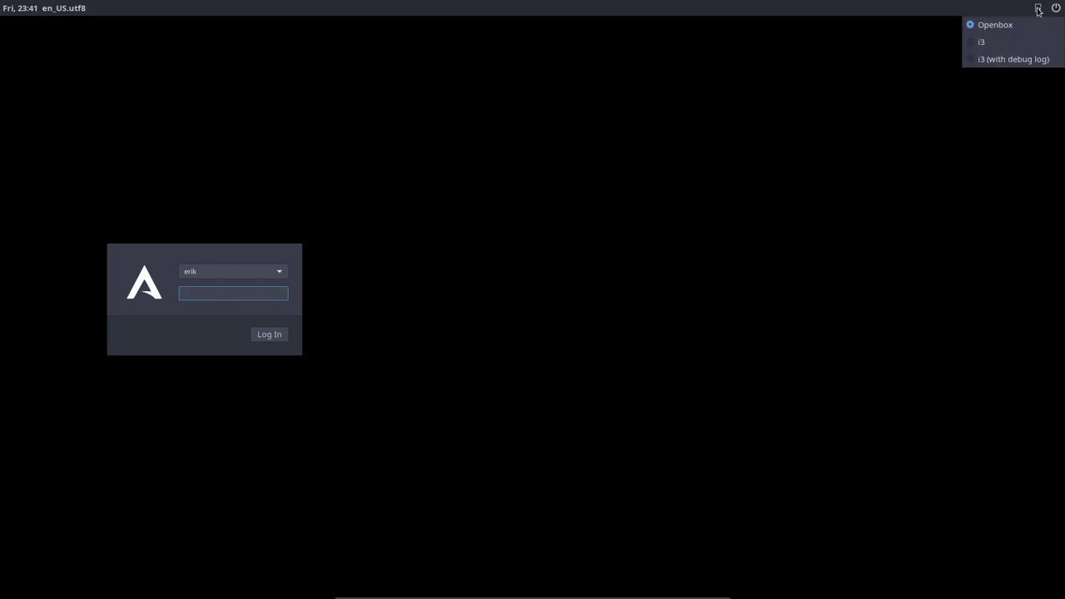
click(1007, 25)
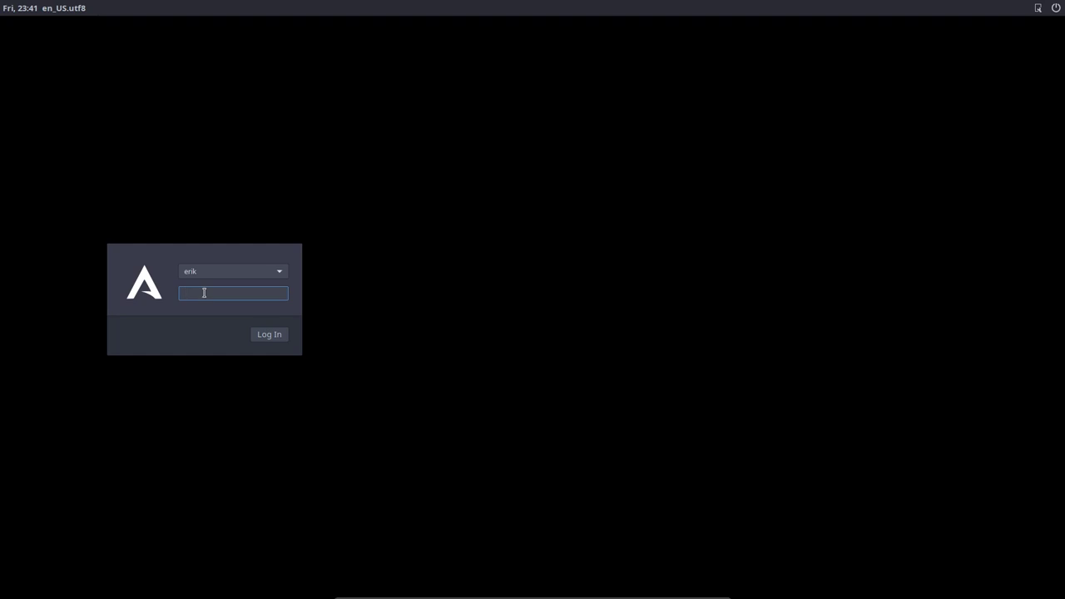
text(****)
key(Return)
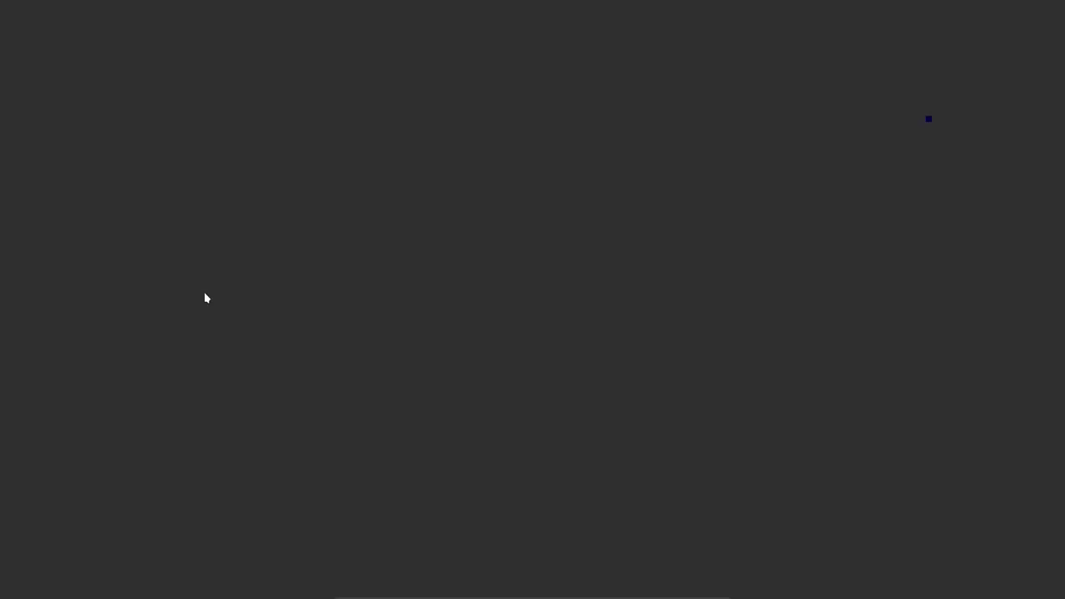